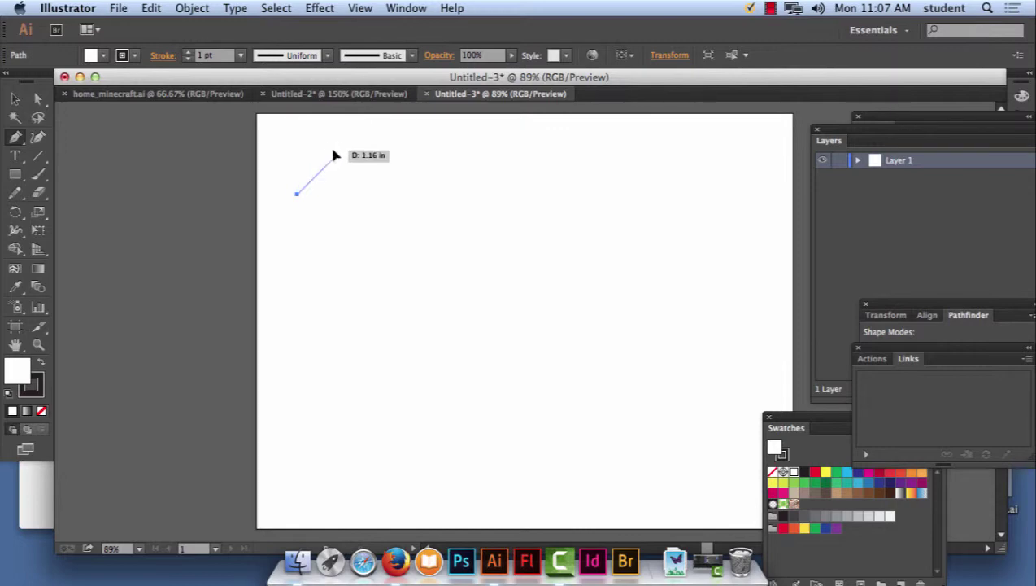
# Extend the pen path in Untitled-3 straight down and start a base segment.
pyautogui.click(336, 155)
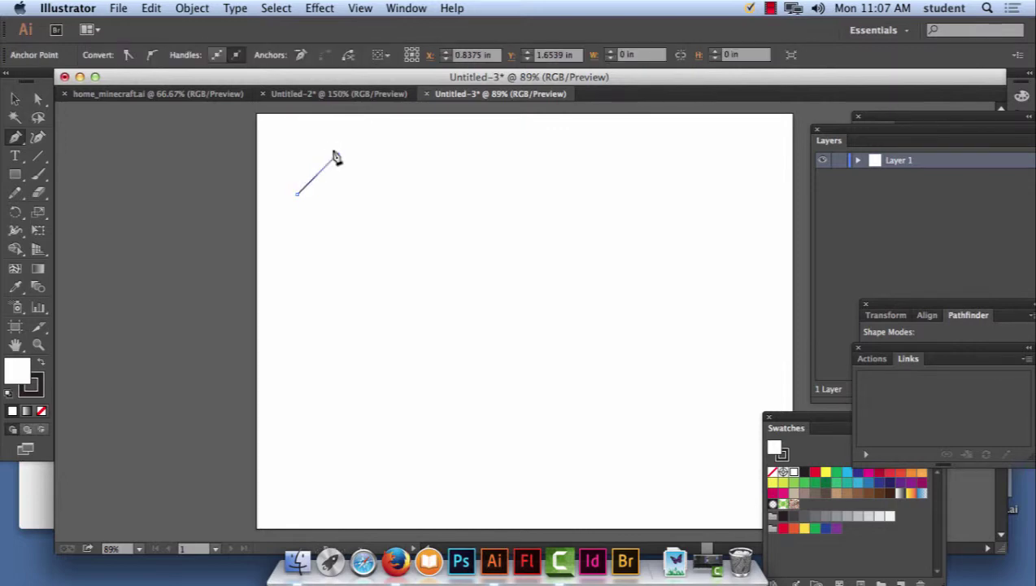
pyautogui.click(337, 290)
pyautogui.moveTo(337, 291); pyautogui.dragTo(364, 295)
# Show the transparency grid and undo the last pen segment.
pyautogui.press('super')
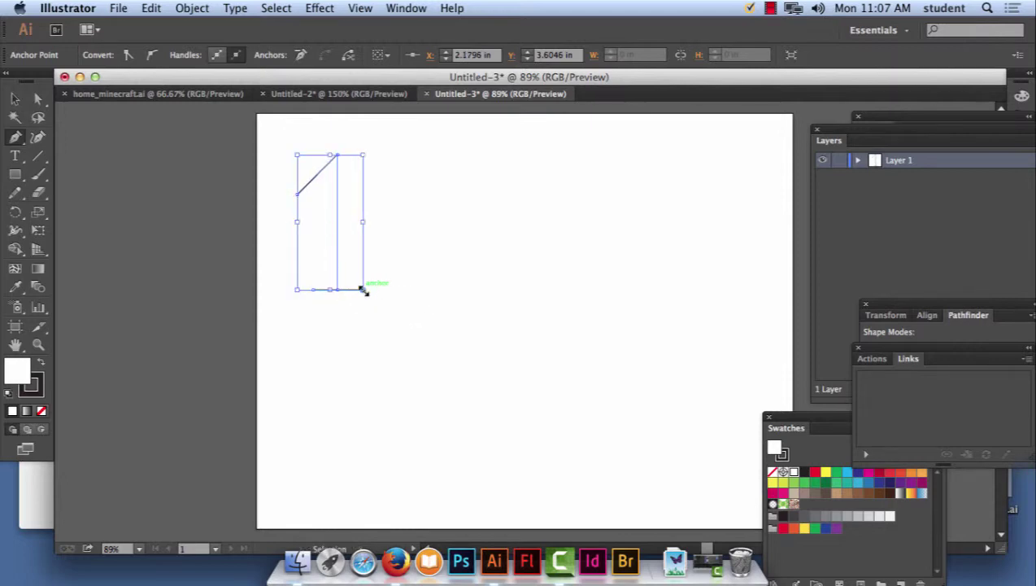
pyautogui.press('super+shift+d')
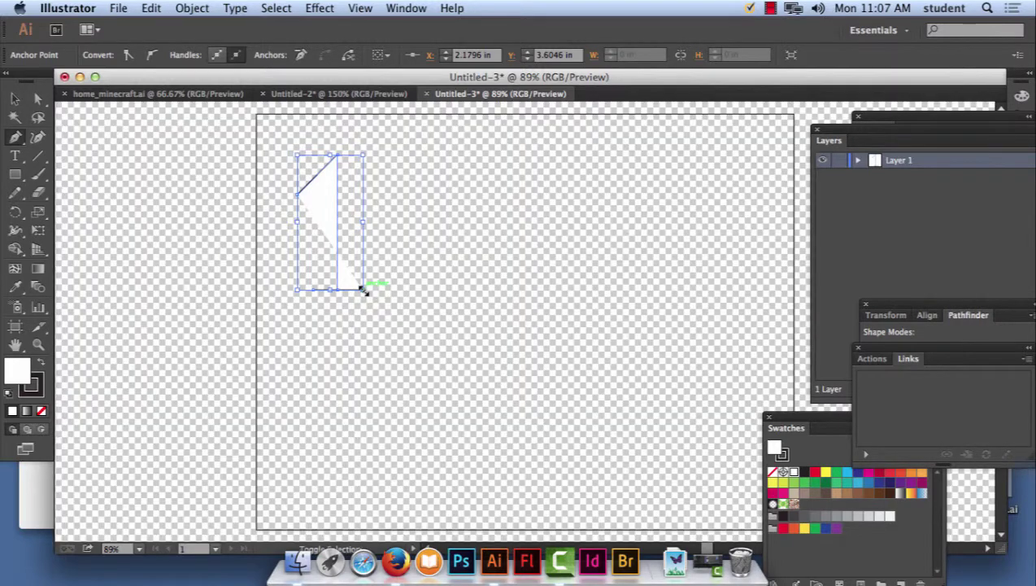
pyautogui.click(151, 8)
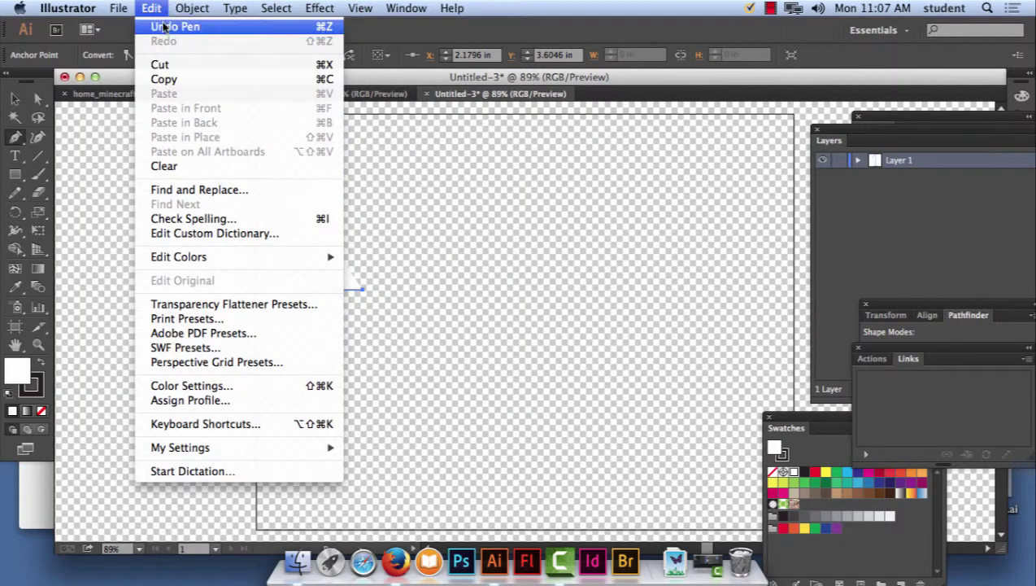
pyautogui.click(164, 26)
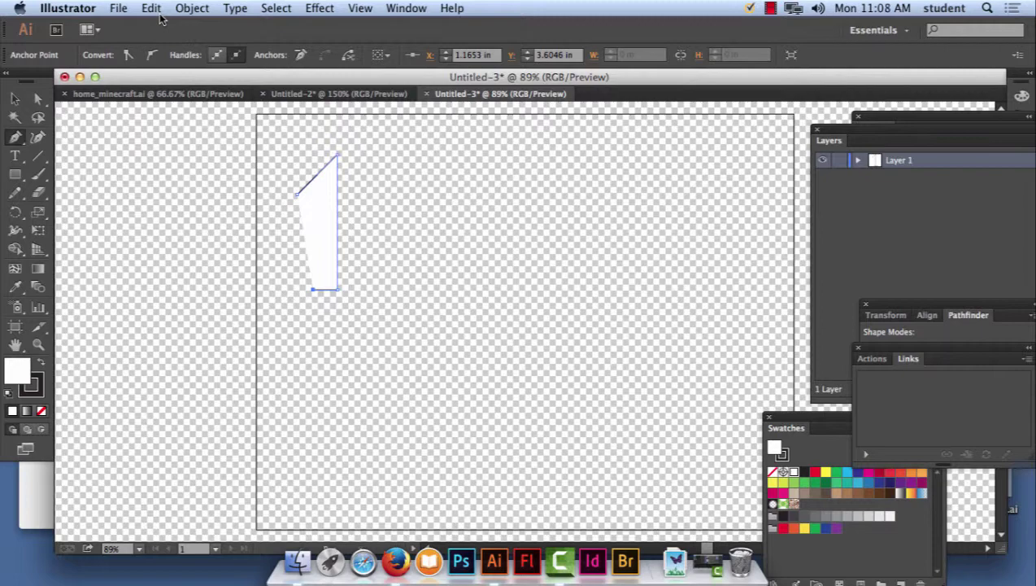
# Create a new Letter-size 11 × 8.5 in document.
pyautogui.click(118, 8)
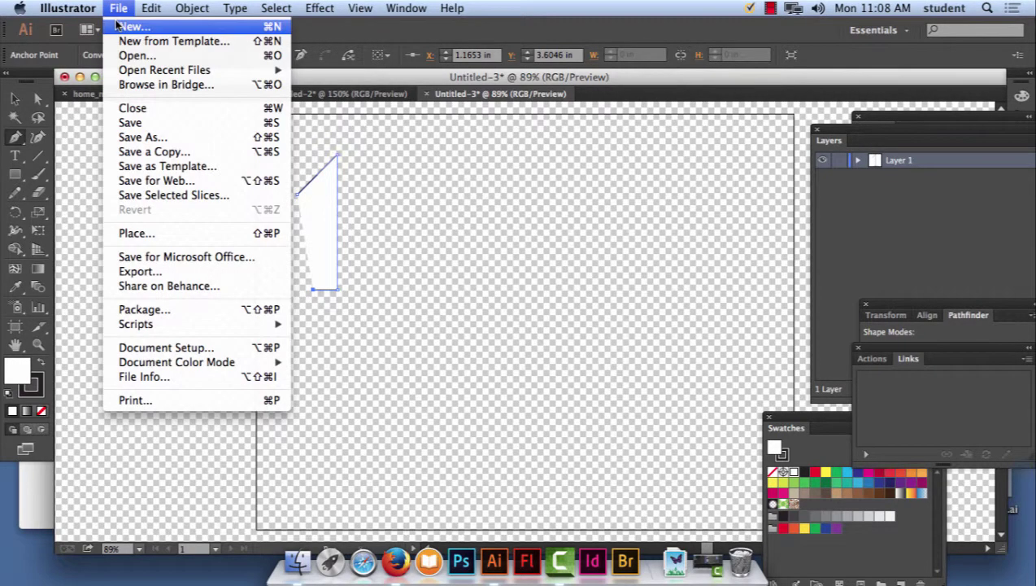
pyautogui.click(122, 26)
pyautogui.click(621, 461)
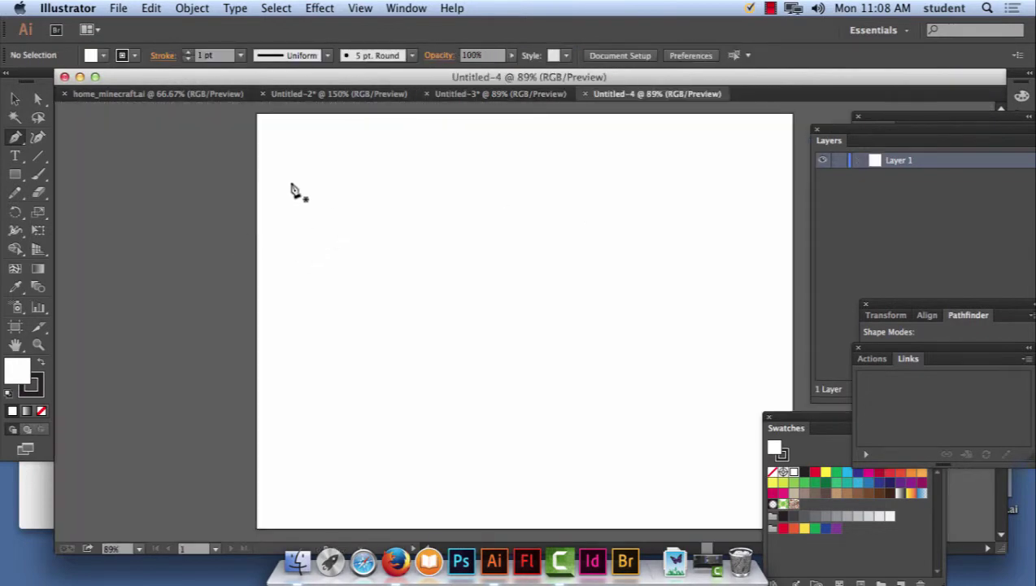
# Pen-draw the 1's diagonal flag, vertical stem and base line, undoing the accidental drag.
pyautogui.click(291, 181)
pyautogui.click(341, 133)
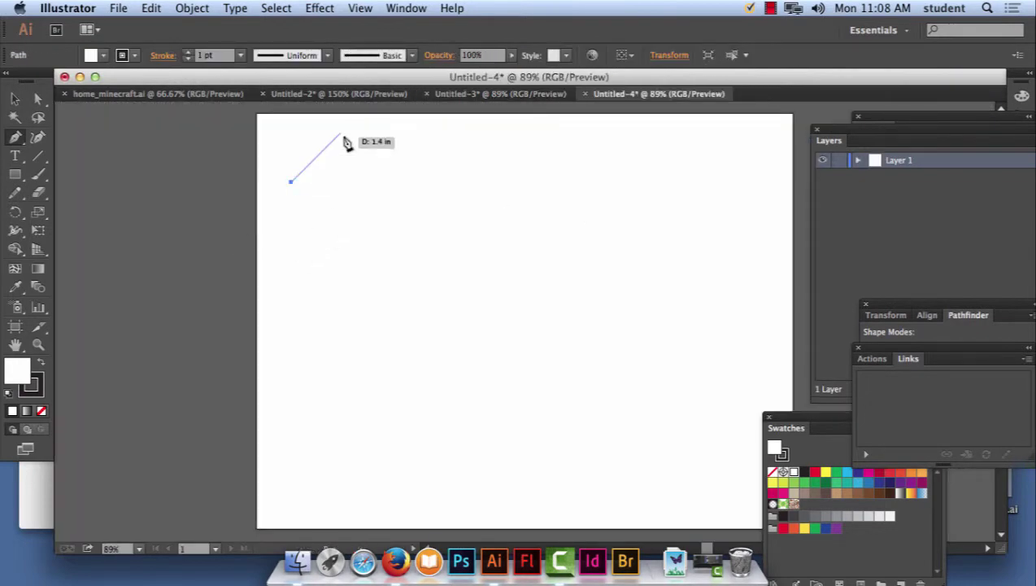
pyautogui.click(341, 279)
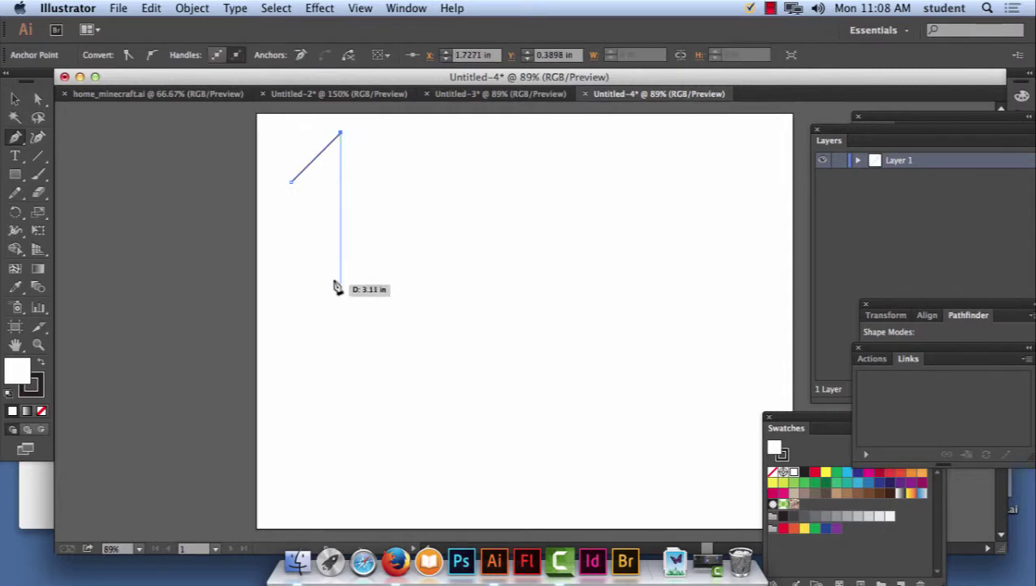
pyautogui.click(315, 280)
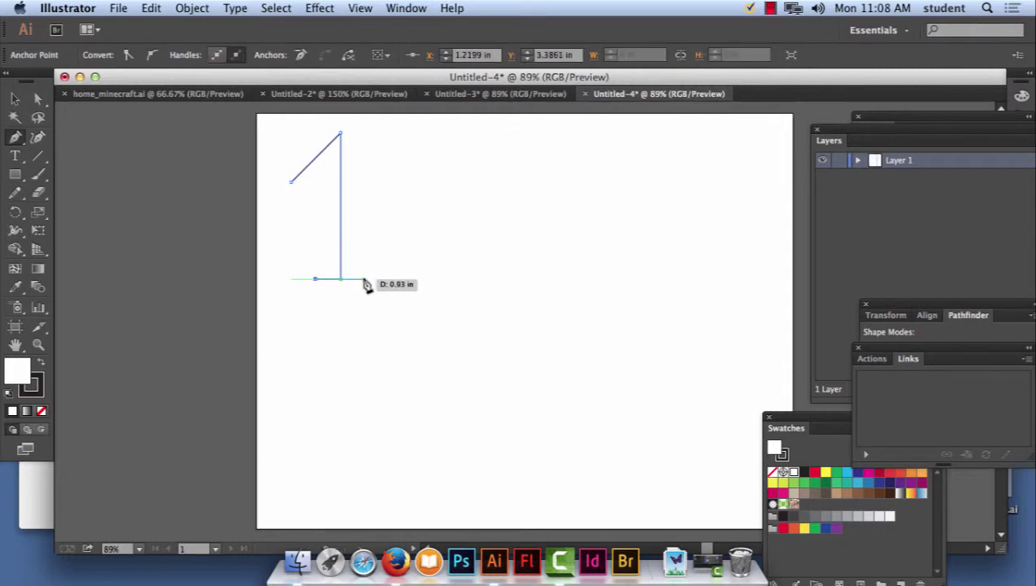
pyautogui.click(367, 280)
pyautogui.moveTo(367, 280); pyautogui.dragTo(384, 354)
pyautogui.click(151, 8)
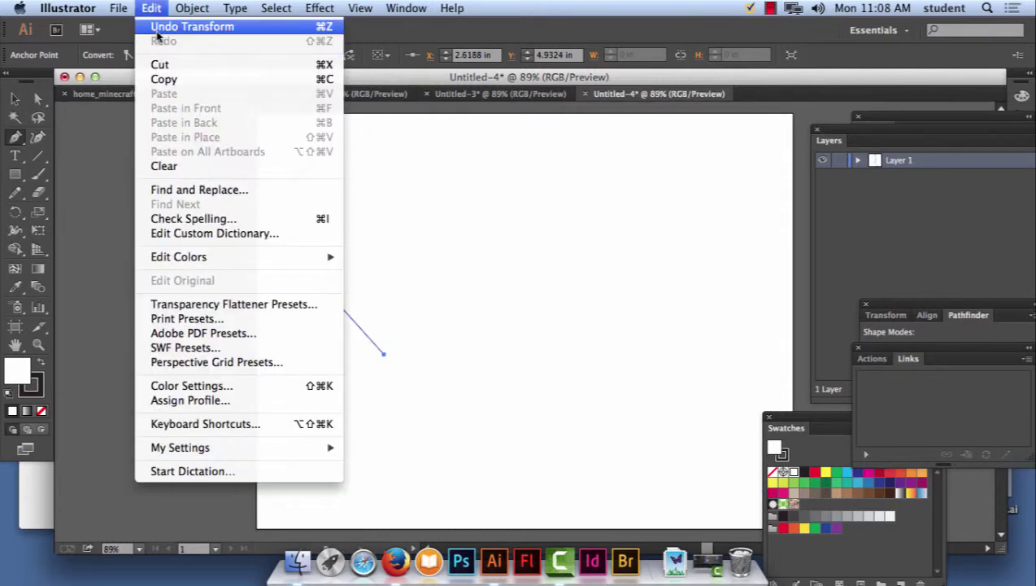
pyautogui.click(156, 29)
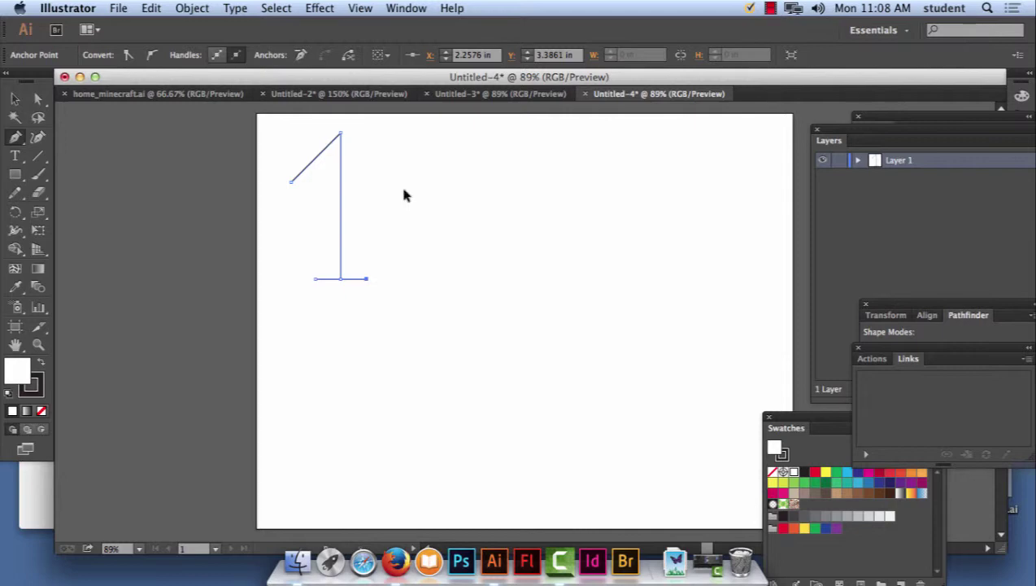
pyautogui.keyDown('super'); pyautogui.click(404, 192); pyautogui.keyUp('super')
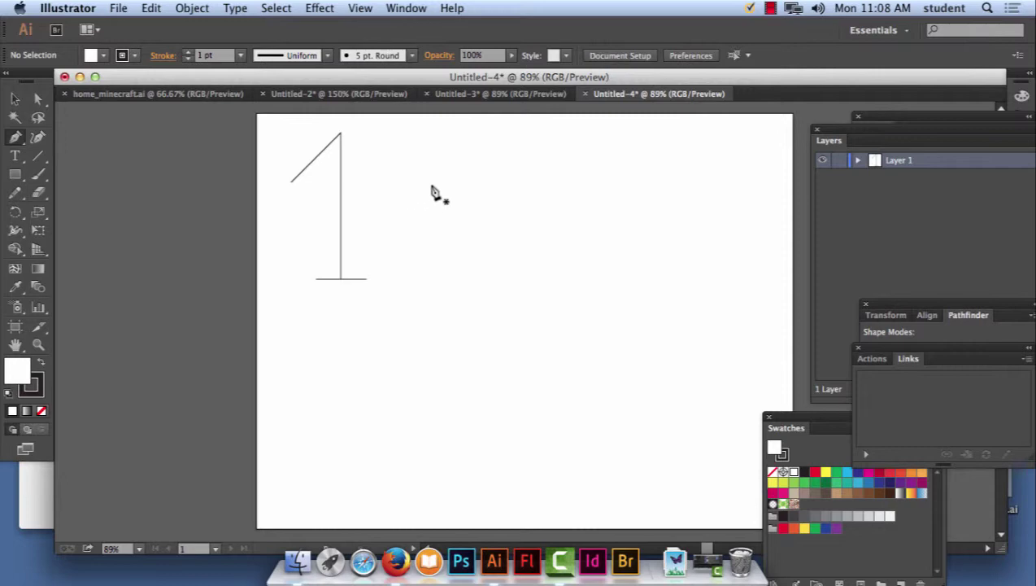
# Pen-draw a 2 with a curved top and flat base to the right of the 1.
pyautogui.click(424, 187)
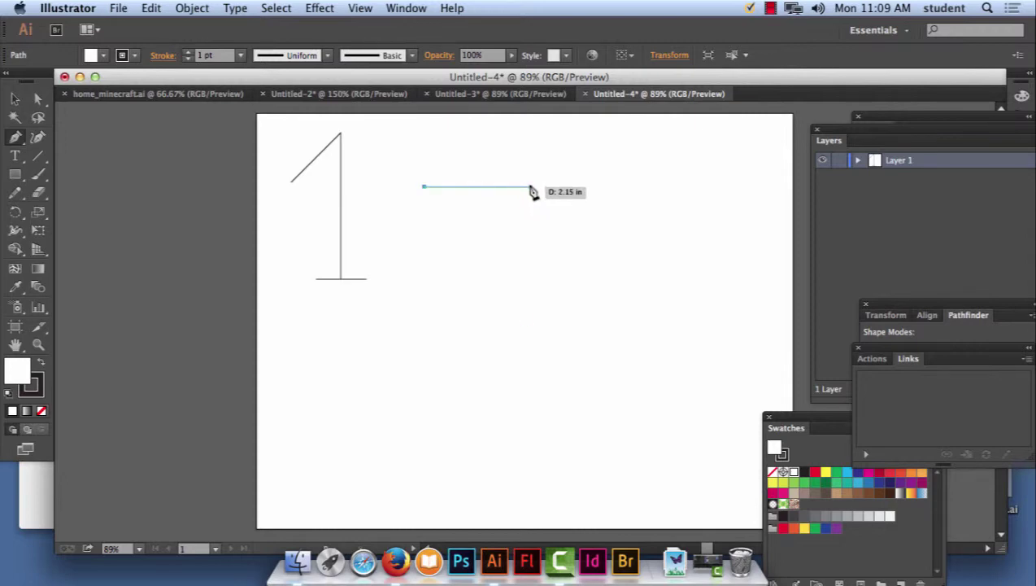
pyautogui.moveTo(529, 187); pyautogui.dragTo(561, 255)
pyautogui.click(439, 277)
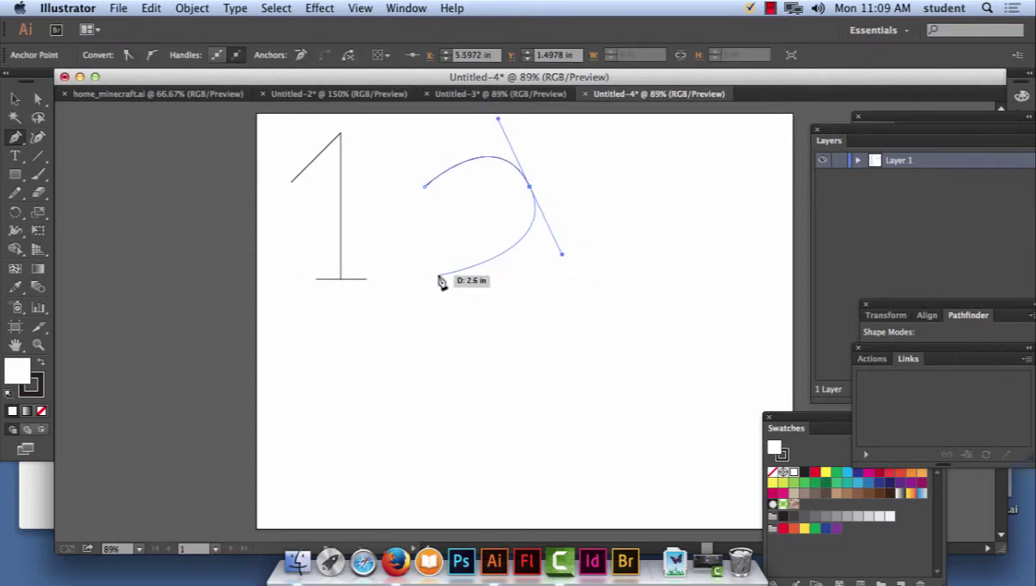
pyautogui.click(535, 276)
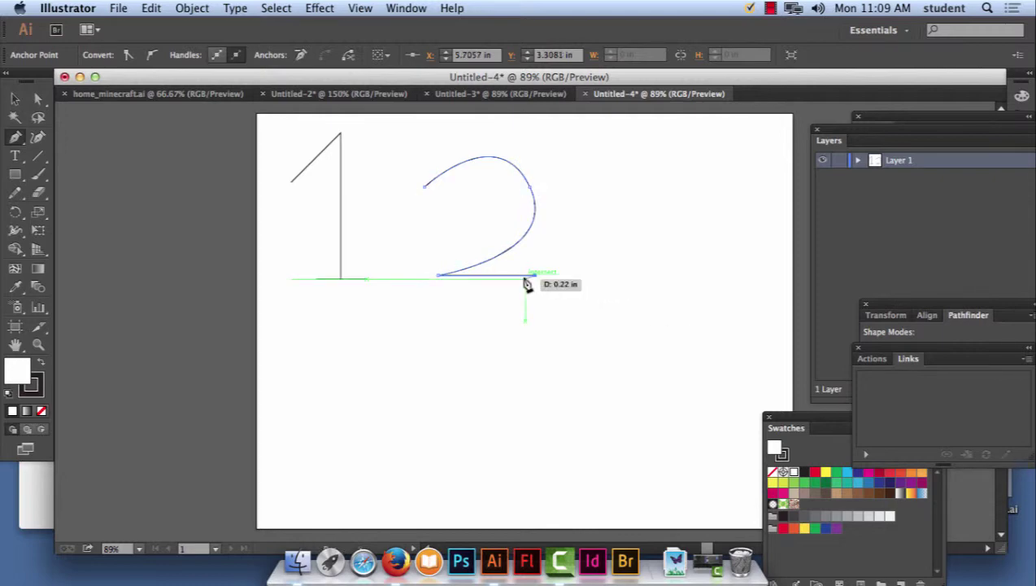
pyautogui.keyDown('super'); pyautogui.click(524, 278); pyautogui.keyUp('super')
pyautogui.keyDown('super'); pyautogui.click(525, 282); pyautogui.keyUp('super')
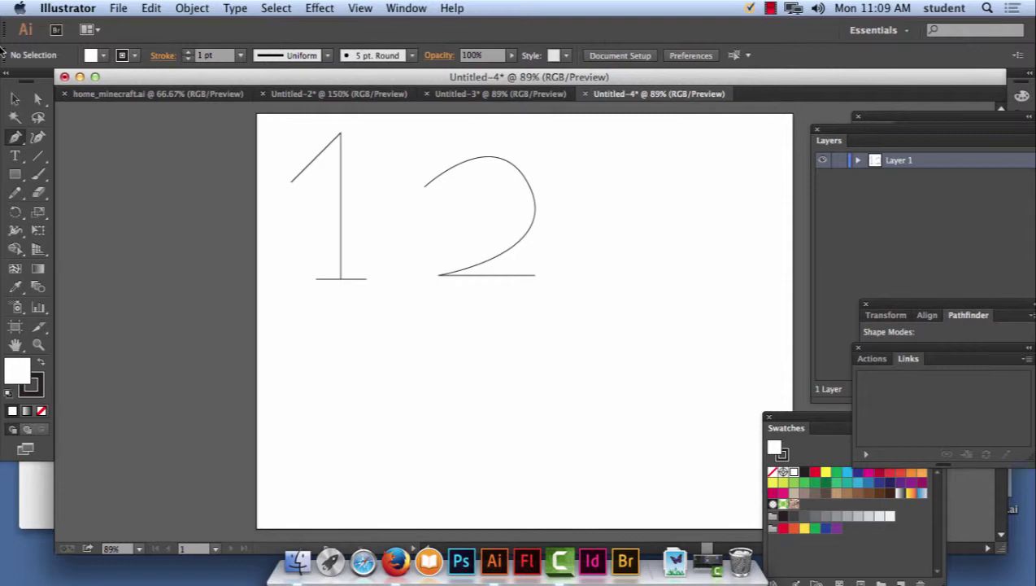
# Drag the 2's anchors and handle with Direct Selection to round out its top curve.
pyautogui.click(38, 99)
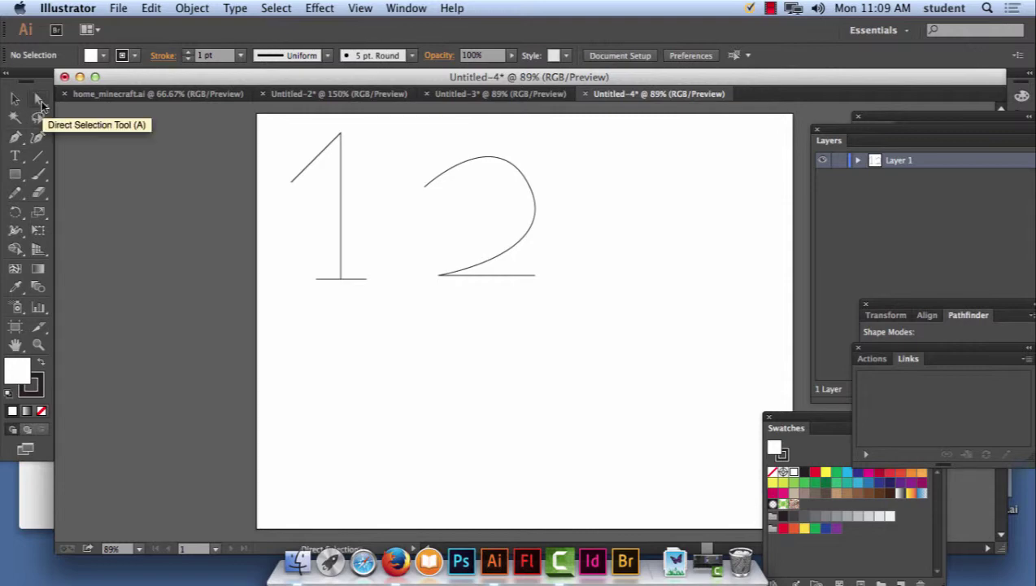
pyautogui.click(536, 213)
pyautogui.moveTo(536, 214); pyautogui.dragTo(532, 169)
pyautogui.moveTo(424, 186); pyautogui.dragTo(432, 165)
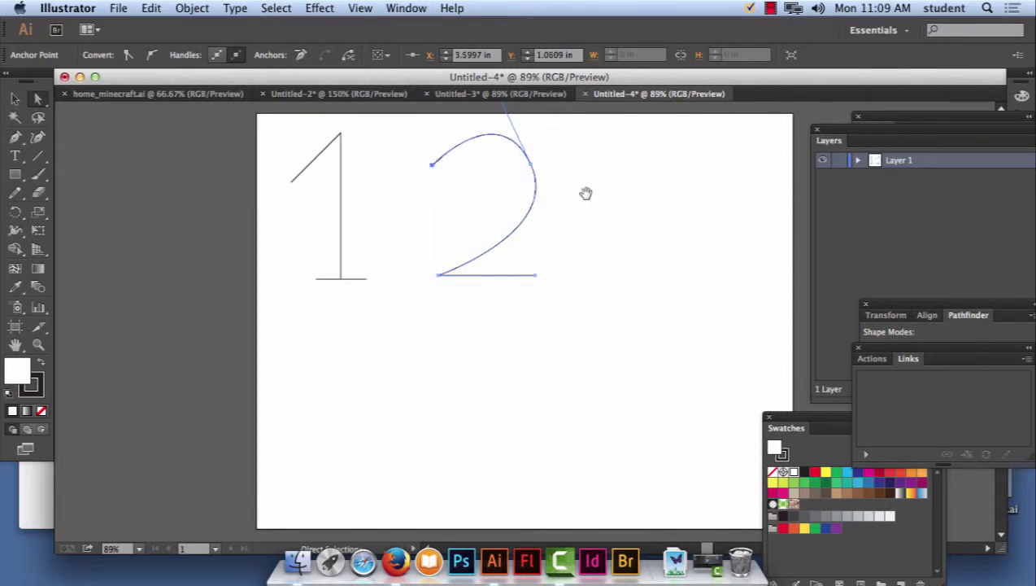
pyautogui.moveTo(586, 192); pyautogui.dragTo(590, 286)
pyautogui.moveTo(504, 188)
pyautogui.mouseDown()
pyautogui.moveTo(479, 204)
pyautogui.moveTo(488, 201)
pyautogui.mouseUp()
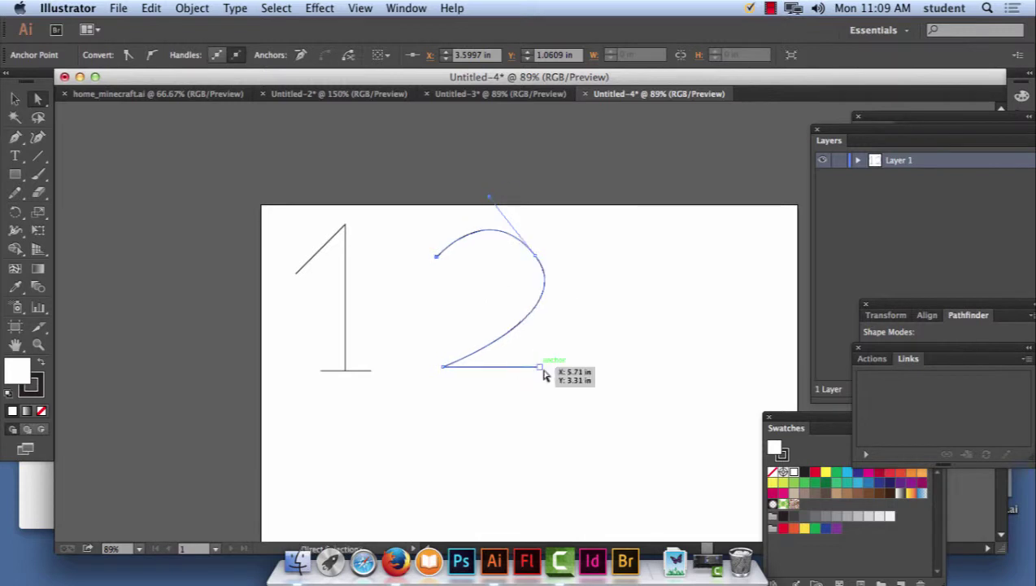
pyautogui.click(579, 254)
# Move the whole 2 left so it sits closer to the 1.
pyautogui.moveTo(413, 213); pyautogui.dragTo(579, 388)
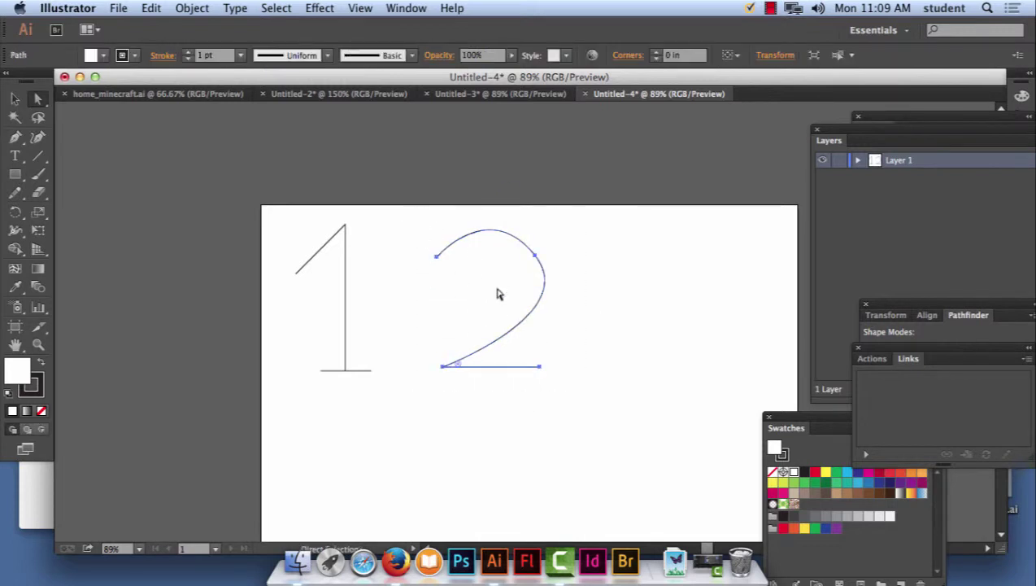
pyautogui.moveTo(524, 324); pyautogui.dragTo(478, 314)
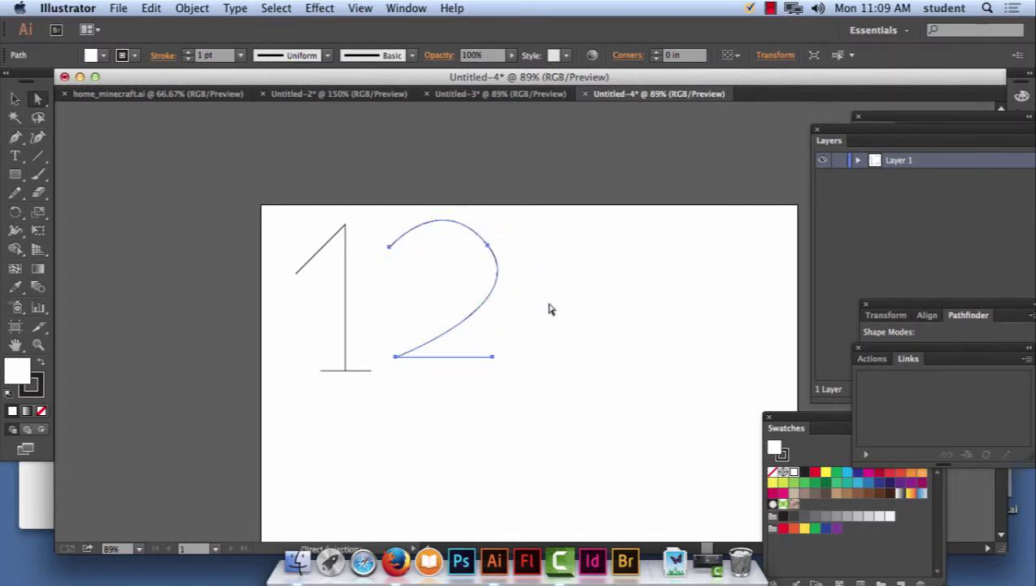
pyautogui.click(553, 313)
pyautogui.hscroll(5, 488, 268)
pyautogui.scroll(-1, 488, 268)
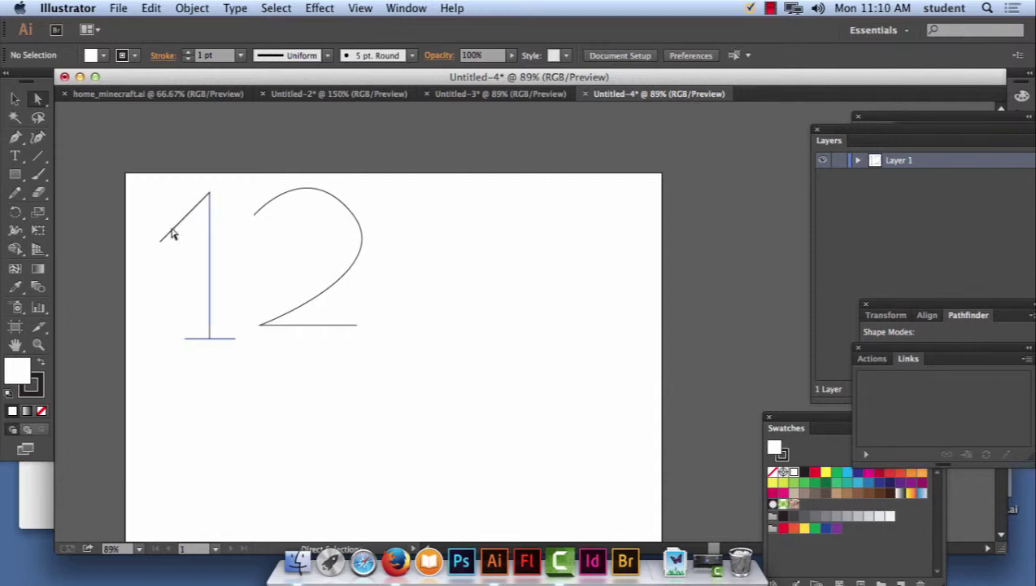
pyautogui.click(15, 136)
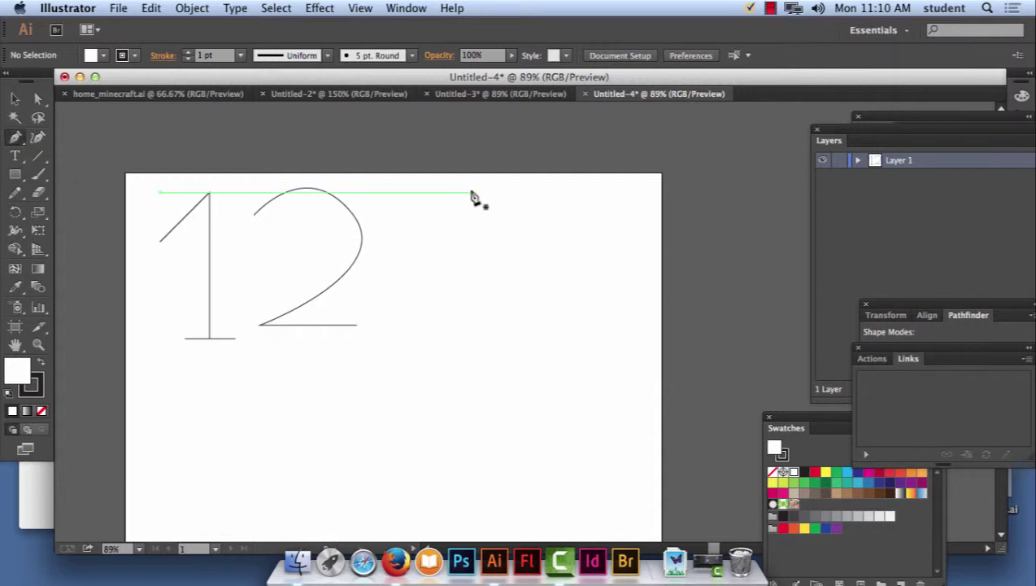
# Drag out smooth top, middle and bottom anchors to start the 3's two-bowl path.
pyautogui.moveTo(488, 189); pyautogui.dragTo(538, 192)
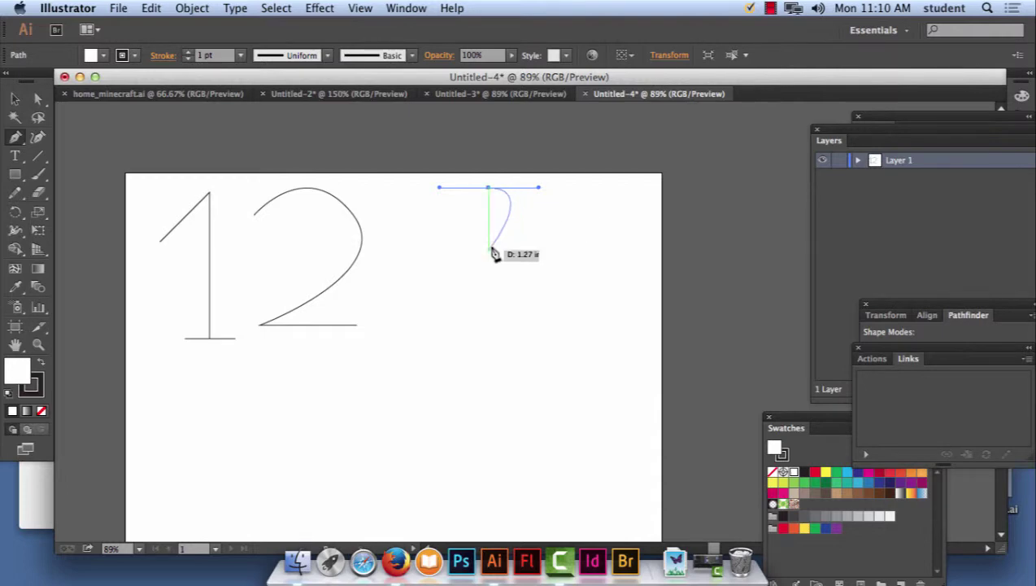
pyautogui.moveTo(489, 248); pyautogui.dragTo(444, 248)
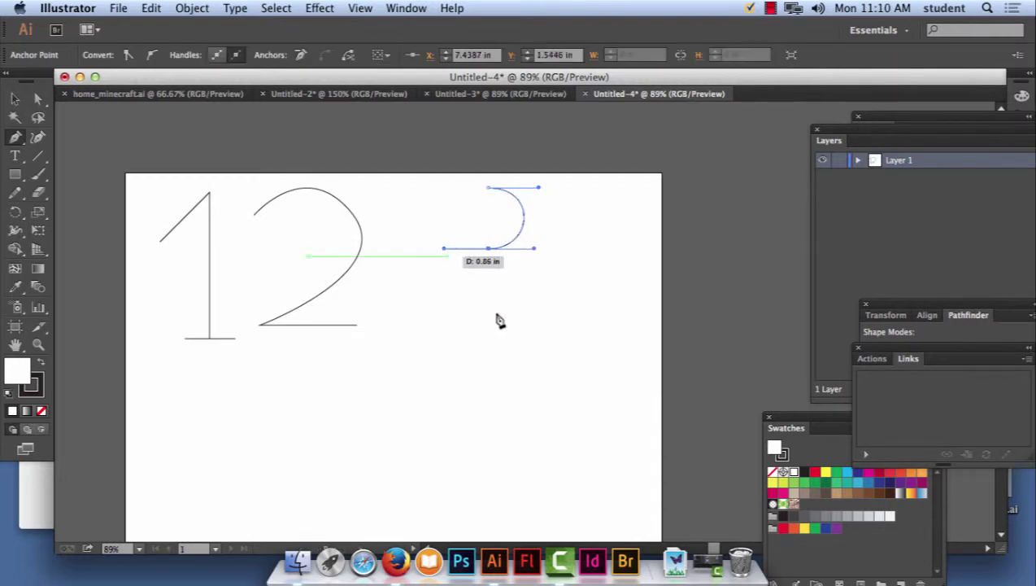
pyautogui.moveTo(489, 316); pyautogui.dragTo(535, 317)
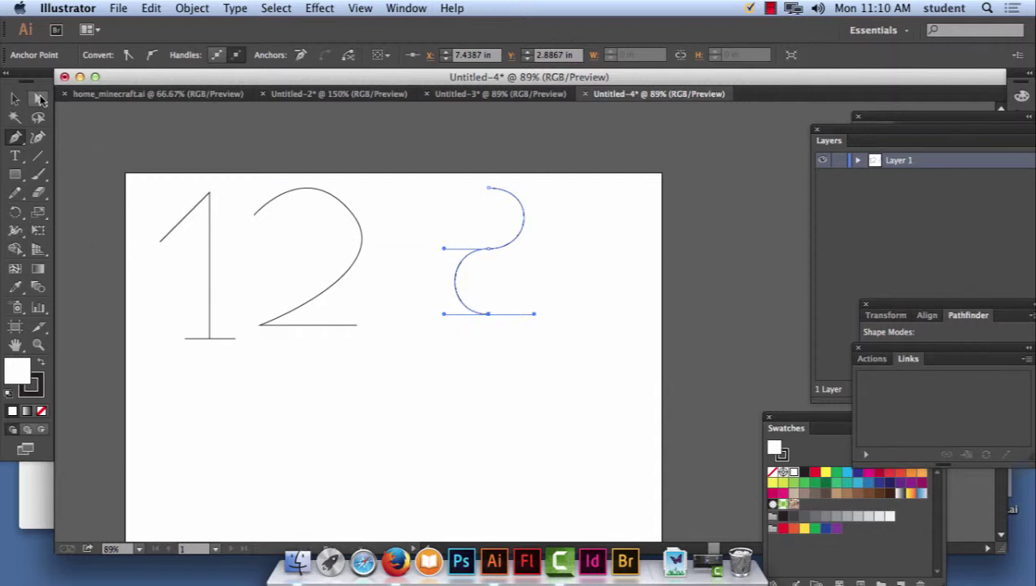
pyautogui.click(41, 100)
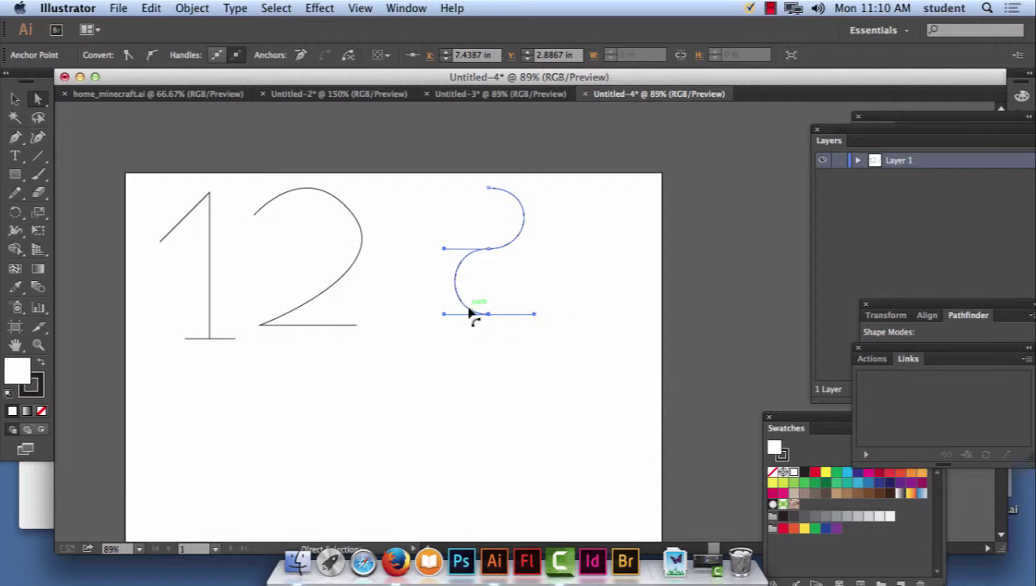
# Zoom in on the 3 and reshape its lower bowl from the middle and bottom anchors.
pyautogui.keyDown('super'); pyautogui.click(446, 253); pyautogui.keyUp('super')
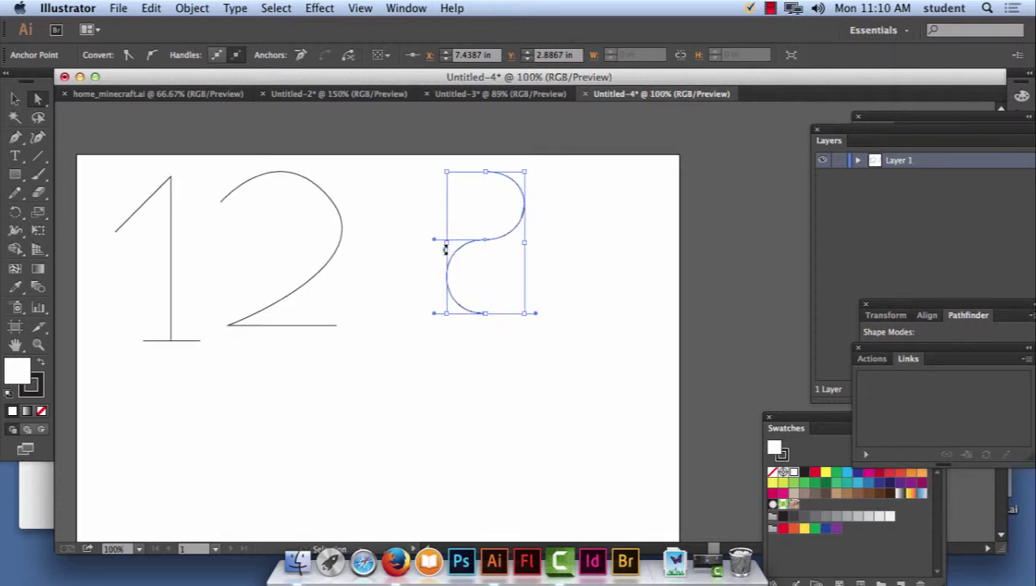
pyautogui.keyDown('super'); pyautogui.click(446, 254); pyautogui.keyUp('super')
pyautogui.keyDown('super'); pyautogui.click(446, 254); pyautogui.keyUp('super')
pyautogui.scroll(5, 428, 268)
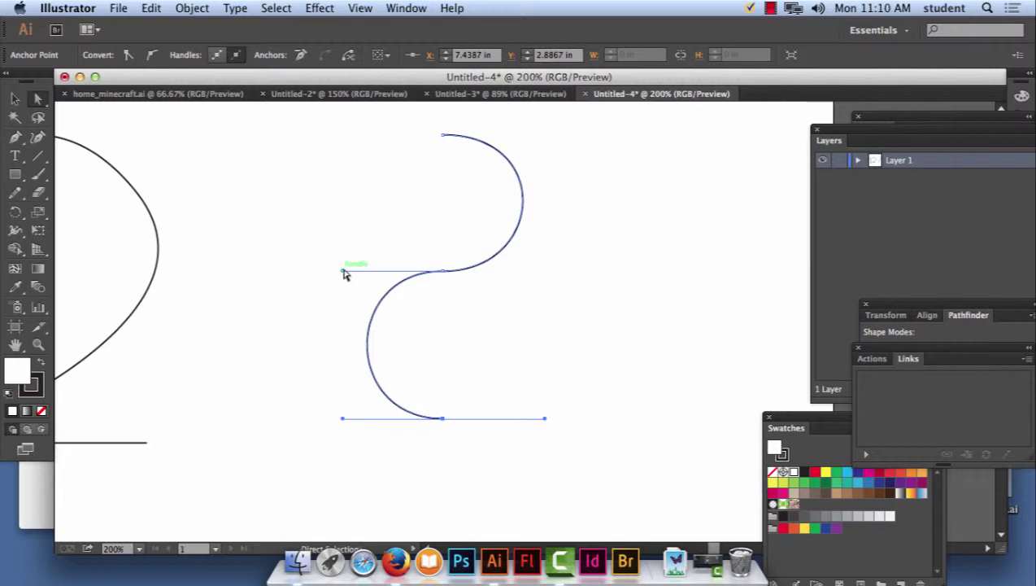
pyautogui.moveTo(343, 272); pyautogui.dragTo(545, 277)
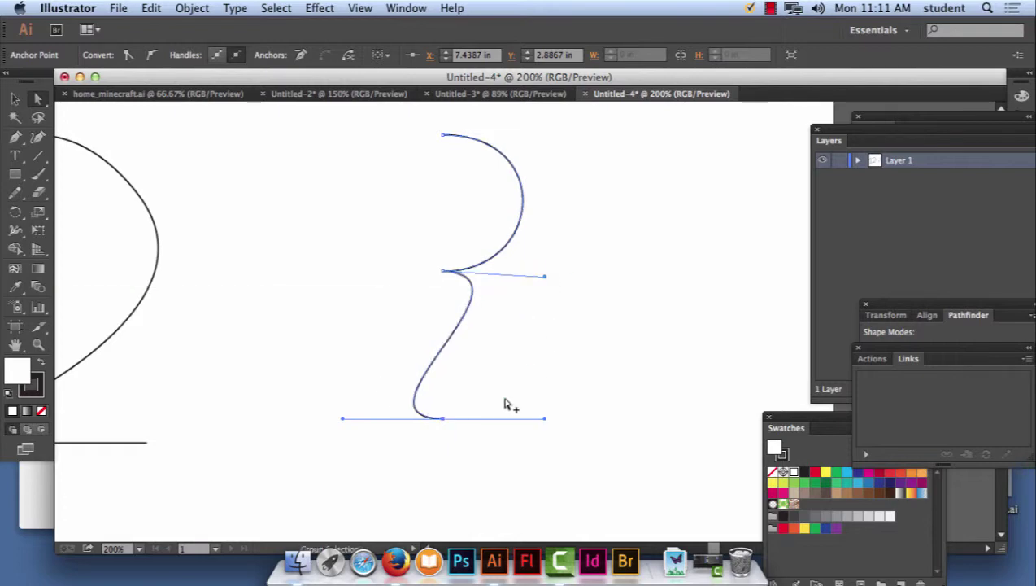
pyautogui.moveTo(348, 422); pyautogui.dragTo(615, 395)
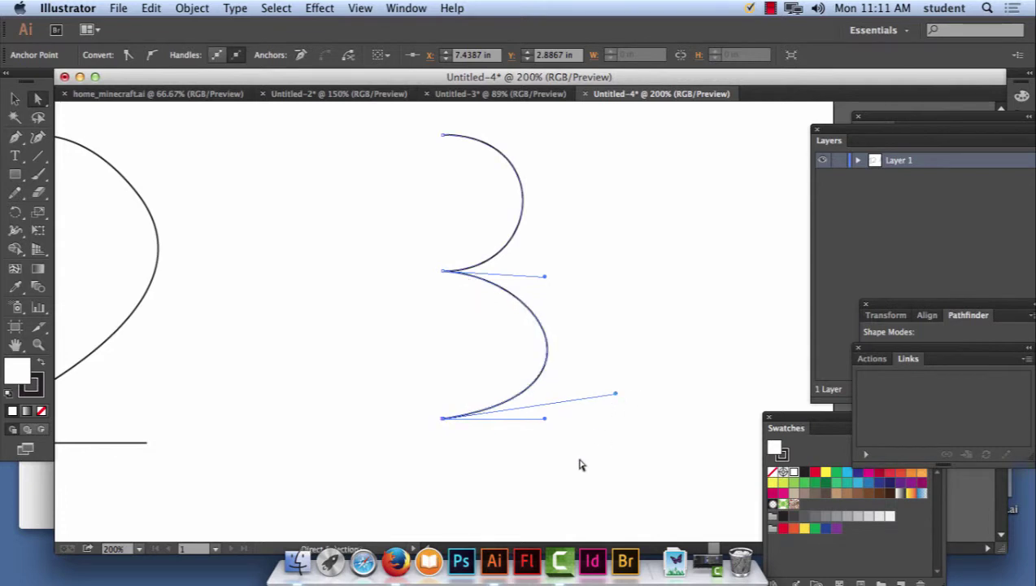
pyautogui.moveTo(615, 398); pyautogui.dragTo(569, 391)
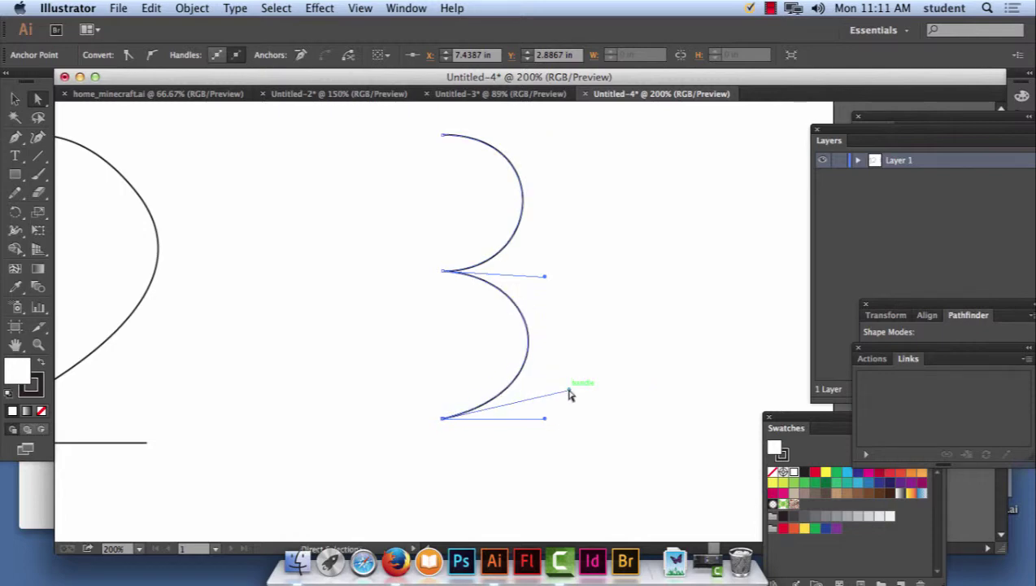
# Line up the top, middle and bottom anchors and refine both bowl curves.
pyautogui.click(443, 136)
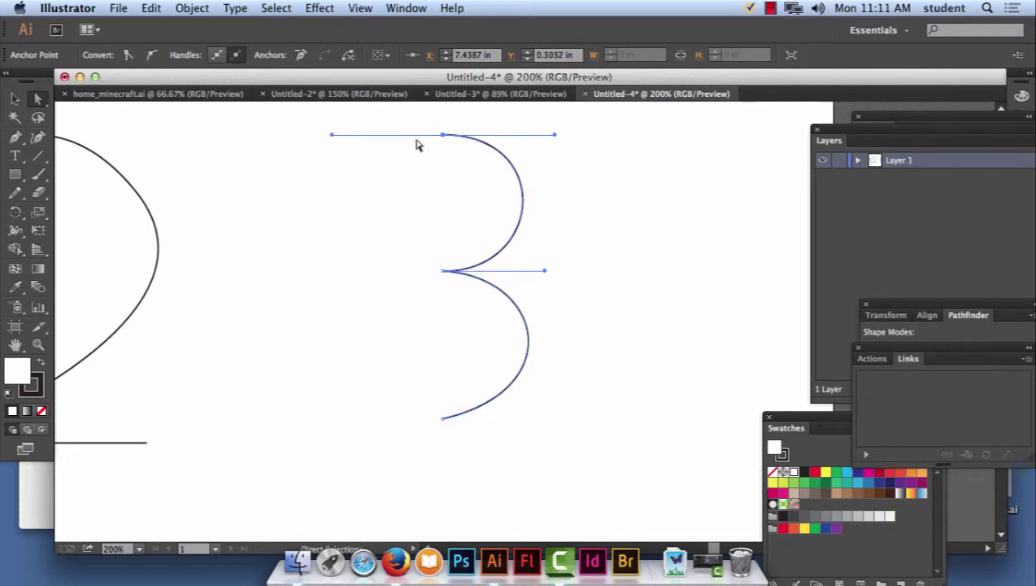
pyautogui.moveTo(331, 135)
pyautogui.mouseDown()
pyautogui.moveTo(287, 133)
pyautogui.moveTo(317, 134)
pyautogui.mouseUp()
pyautogui.moveTo(443, 136); pyautogui.dragTo(417, 116)
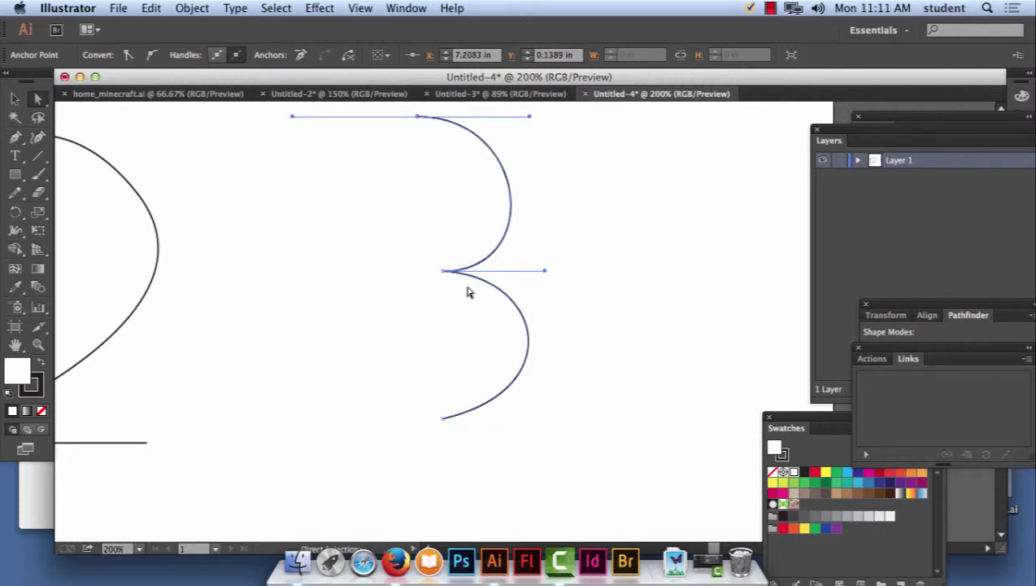
pyautogui.moveTo(443, 271); pyautogui.dragTo(417, 272)
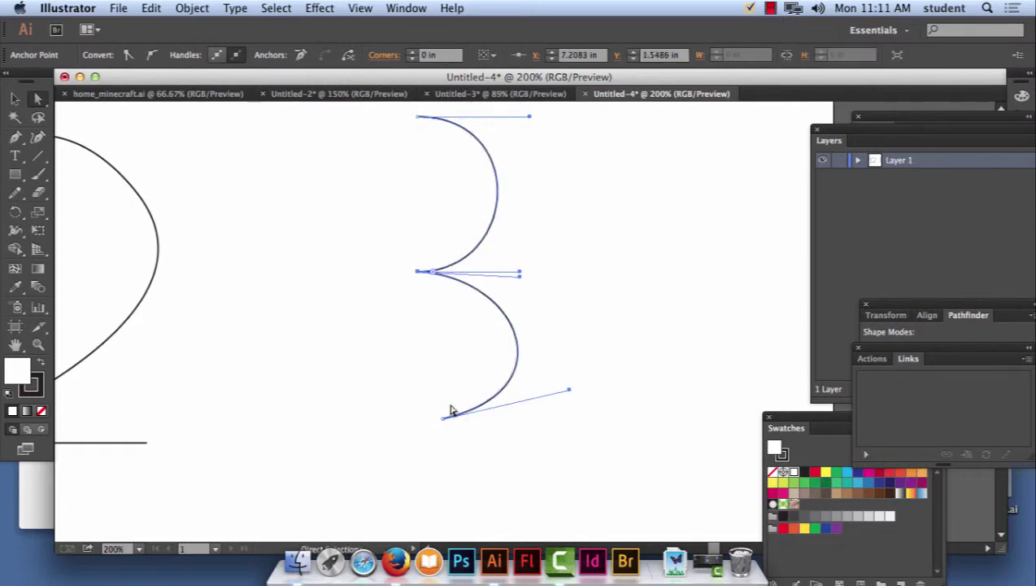
pyautogui.moveTo(444, 418); pyautogui.dragTo(417, 418)
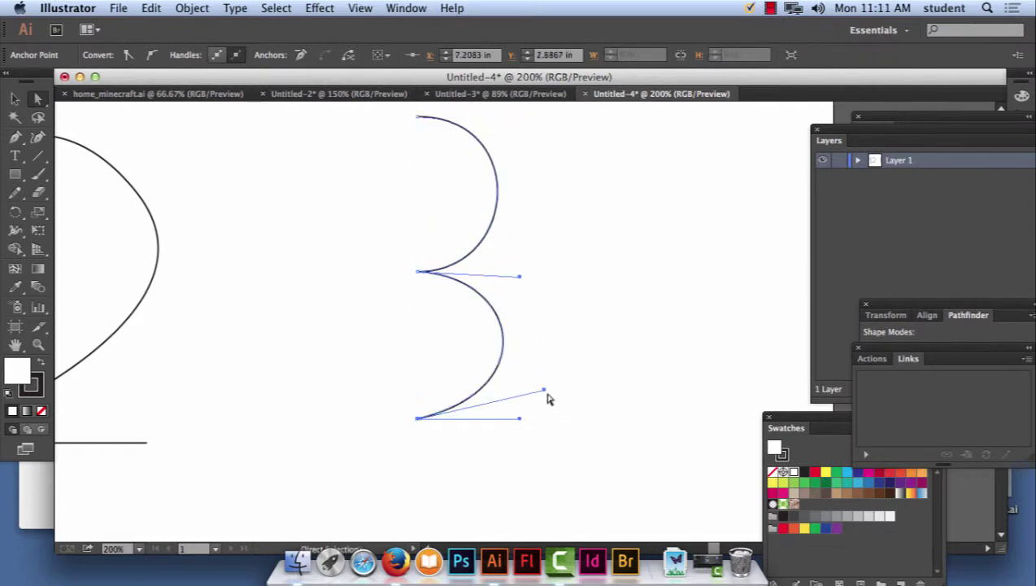
pyautogui.moveTo(545, 391); pyautogui.dragTo(562, 418)
pyautogui.moveTo(521, 276); pyautogui.dragTo(529, 261)
pyautogui.click(568, 305)
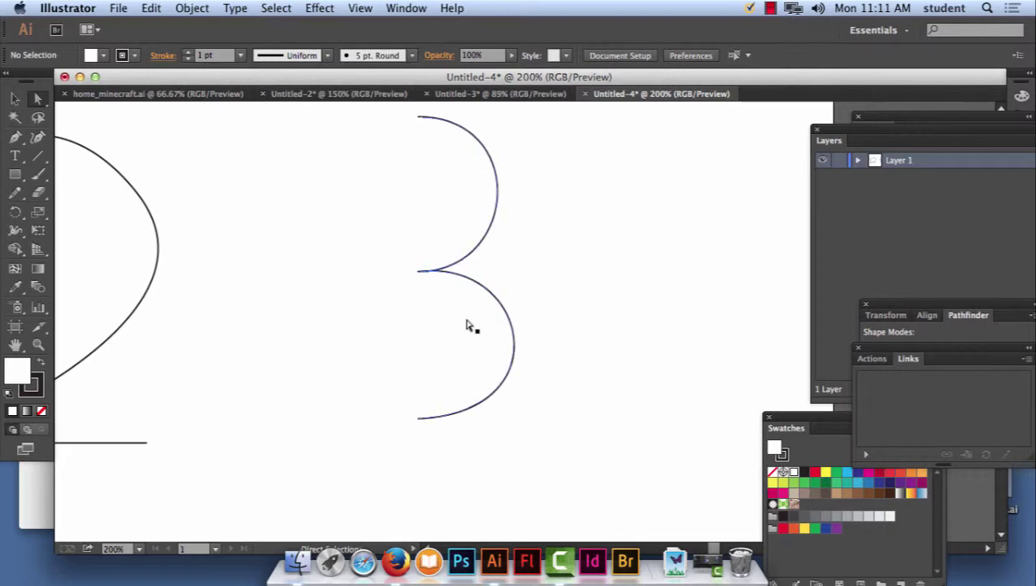
pyautogui.click(473, 288)
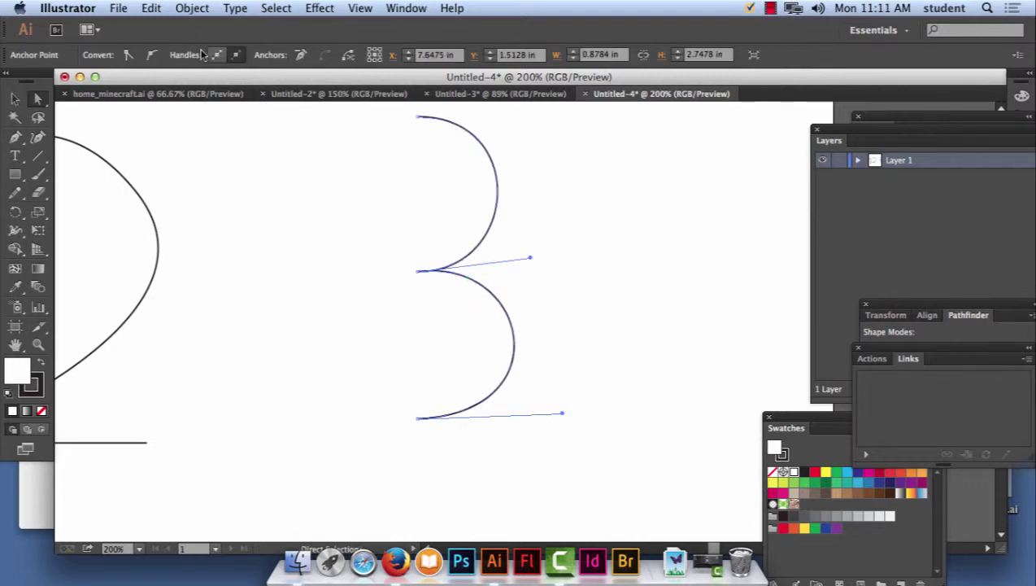
# Set the 3 path's stroke weight to 6 pt from the Control bar.
pyautogui.click(14, 98)
pyautogui.click(325, 146)
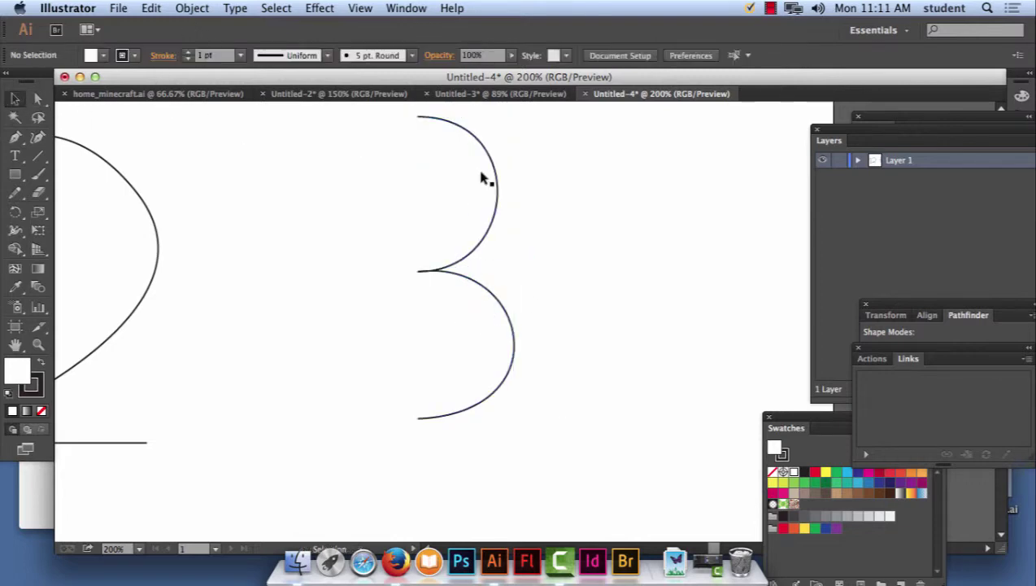
pyautogui.click(496, 170)
pyautogui.click(241, 55)
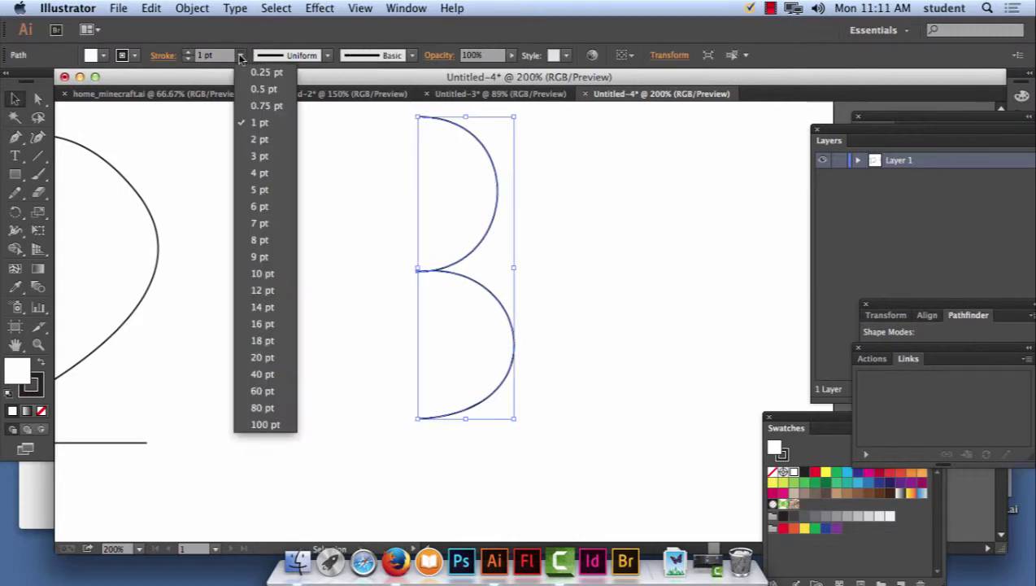
pyautogui.click(254, 204)
pyautogui.click(571, 245)
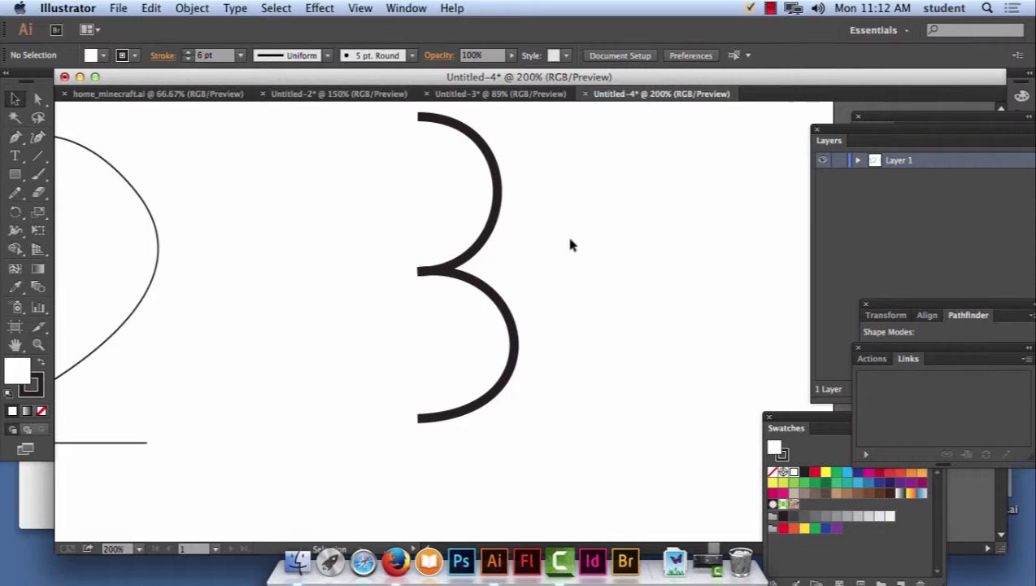
pyautogui.click(425, 114)
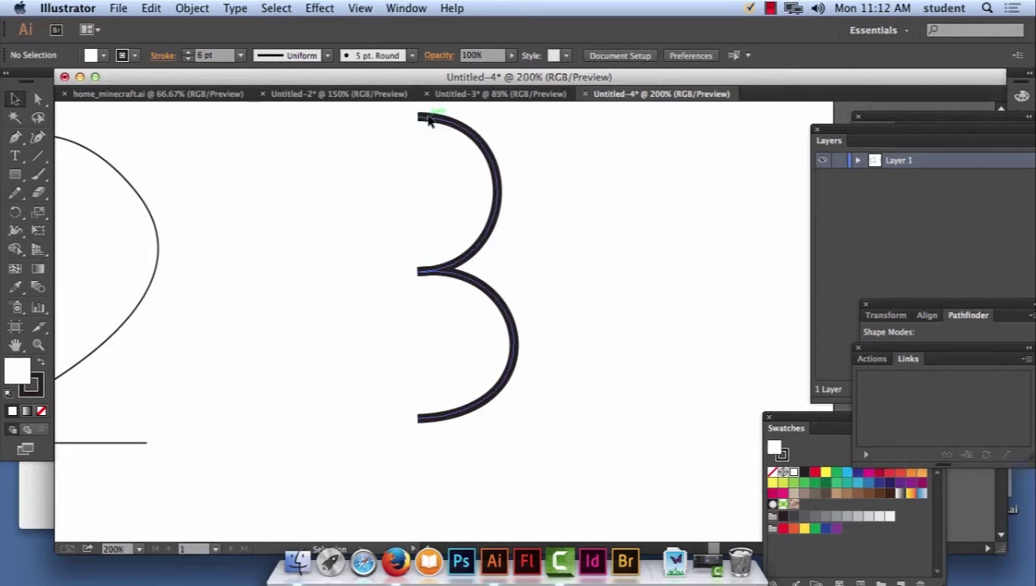
pyautogui.click(431, 119)
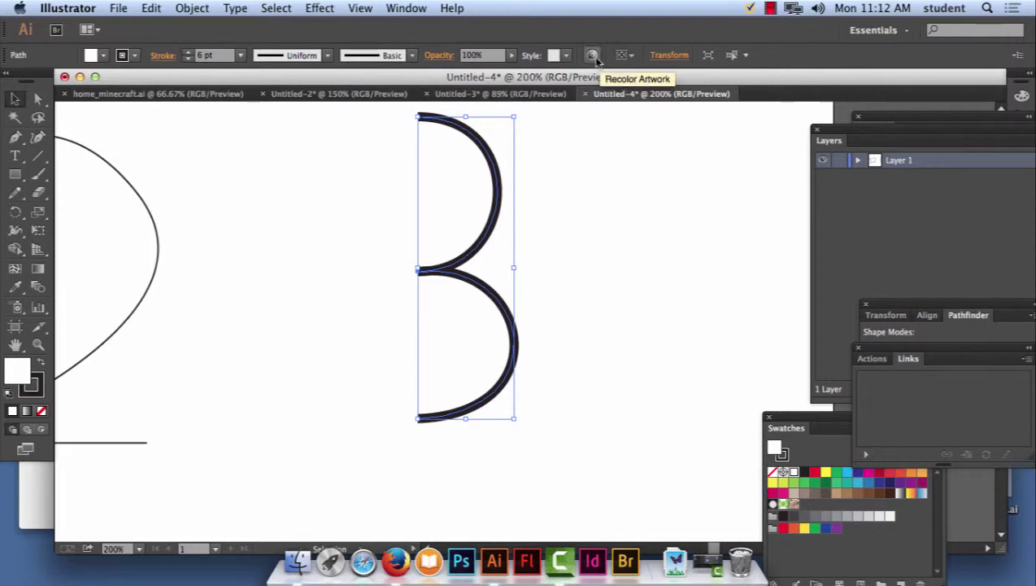
# Open the Stroke panel from the Window menu and float it beside the drawing.
pyautogui.click(407, 8)
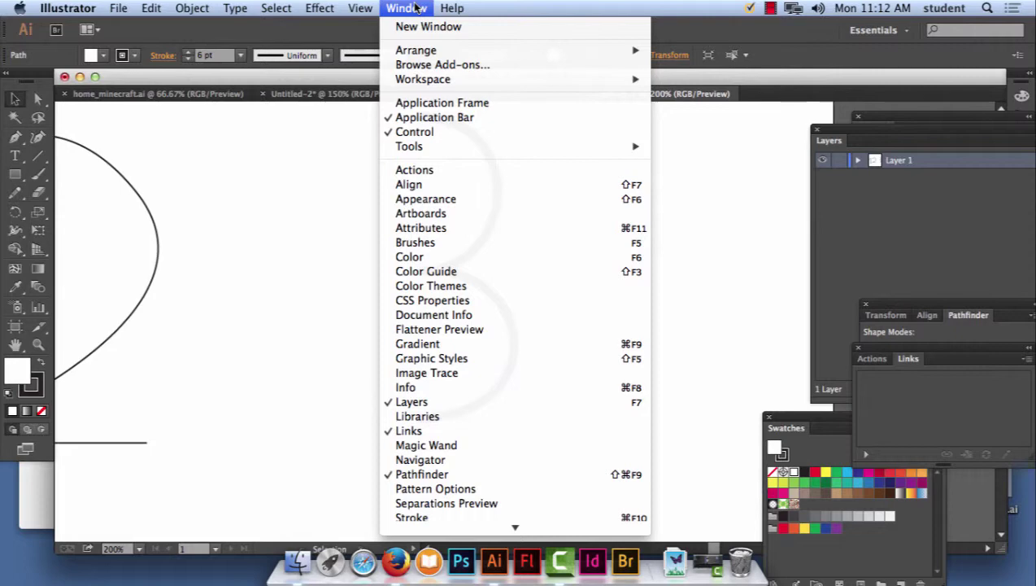
pyautogui.scroll(-5, 455, 419)
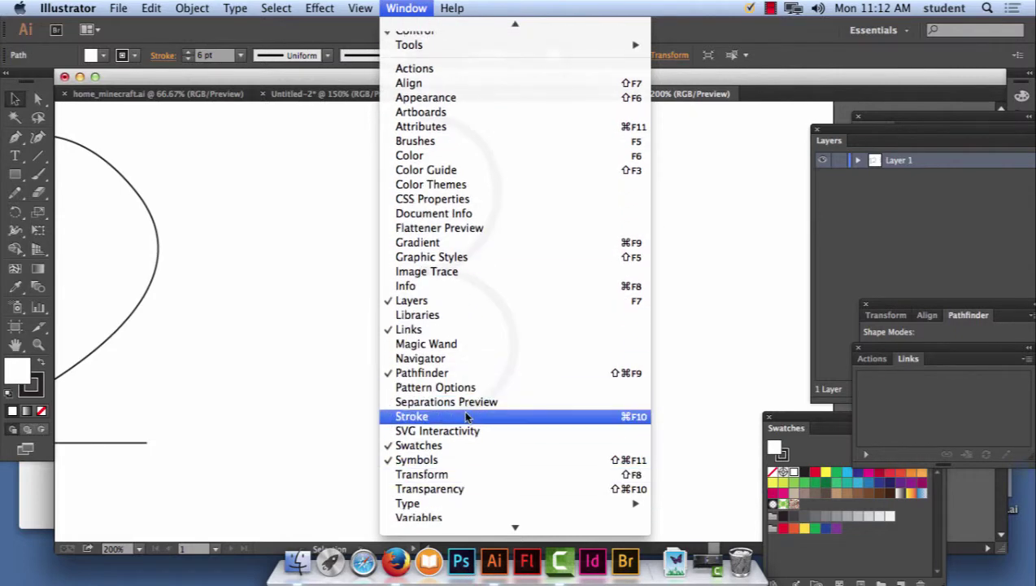
pyautogui.click(467, 417)
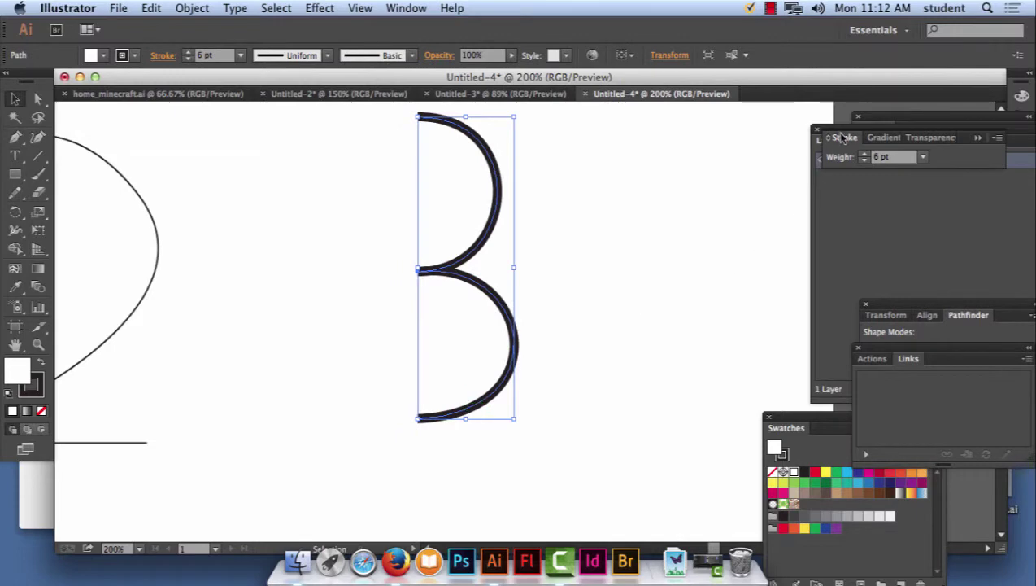
pyautogui.moveTo(846, 140); pyautogui.dragTo(596, 124)
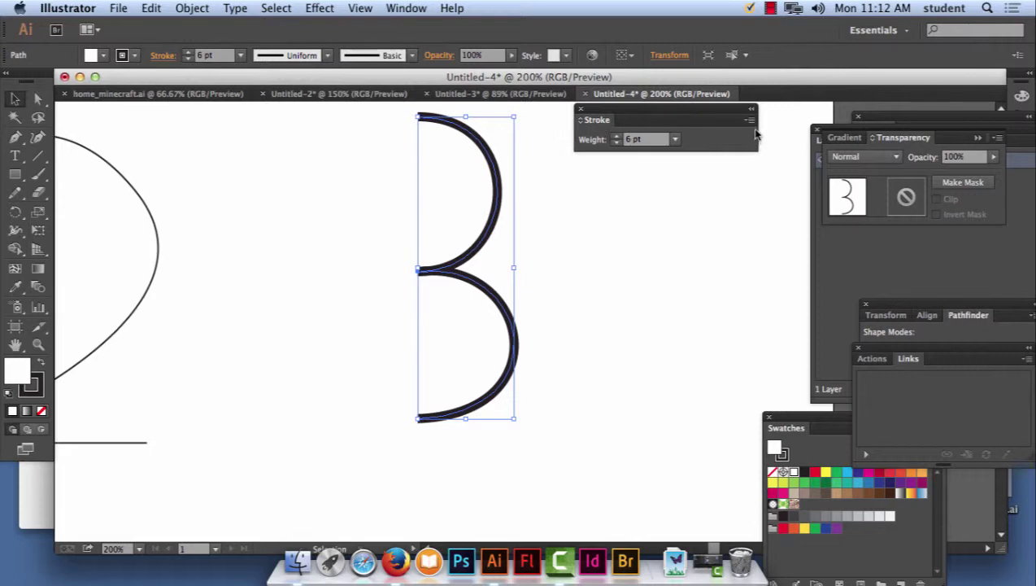
pyautogui.moveTo(671, 111)
pyautogui.mouseDown()
pyautogui.moveTo(298, 199)
pyautogui.moveTo(285, 146)
pyautogui.mouseUp()
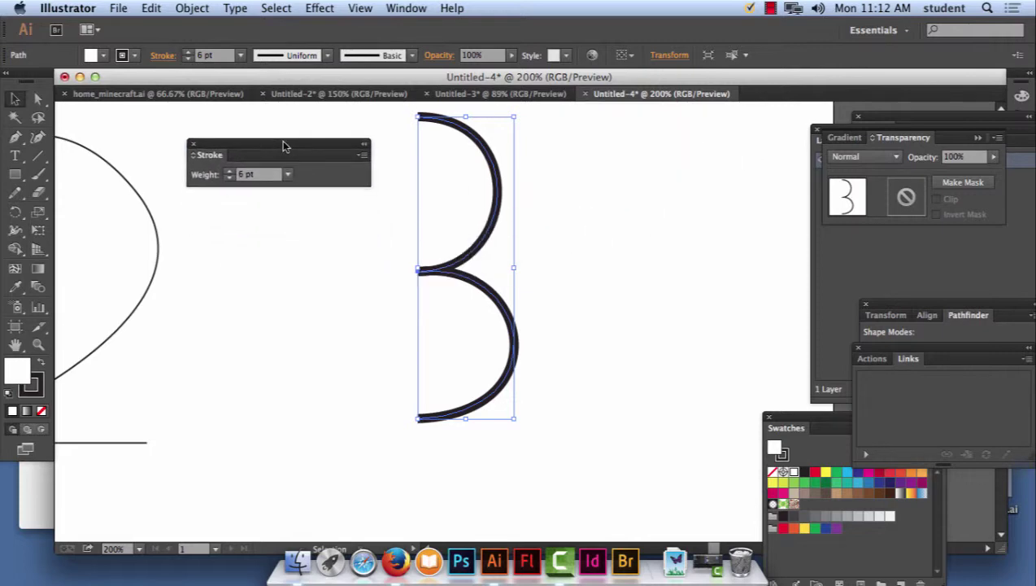
pyautogui.click(362, 156)
pyautogui.click(389, 165)
# Show full stroke options, give the 3 Round Cap and Round Join, and open Layers.
pyautogui.click(363, 157)
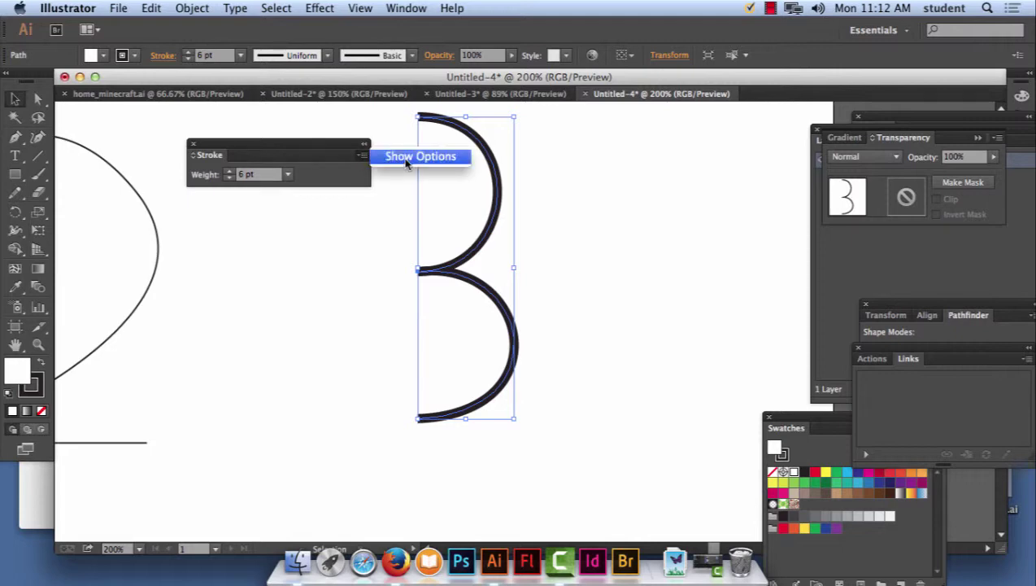
pyautogui.click(407, 157)
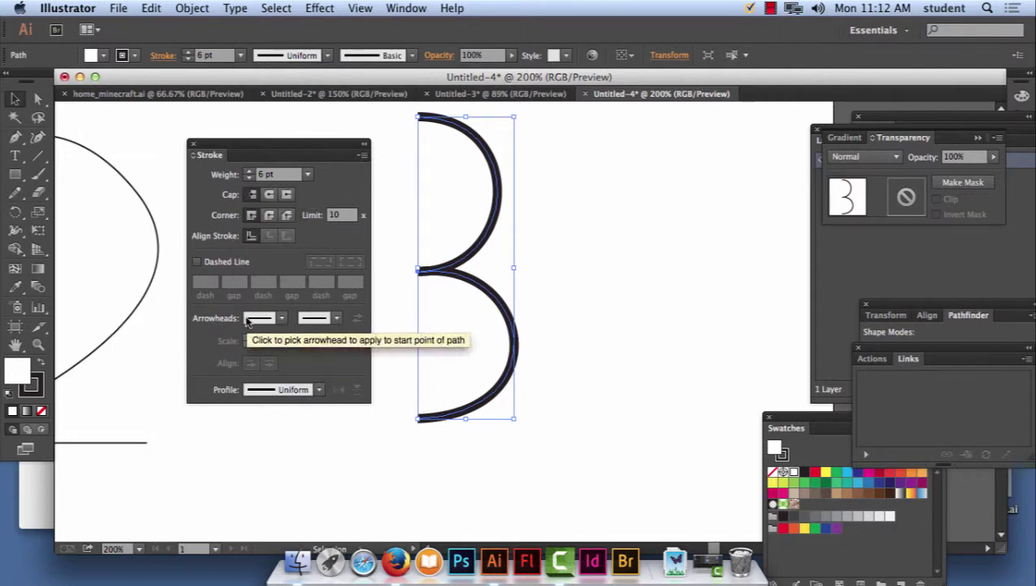
pyautogui.click(270, 195)
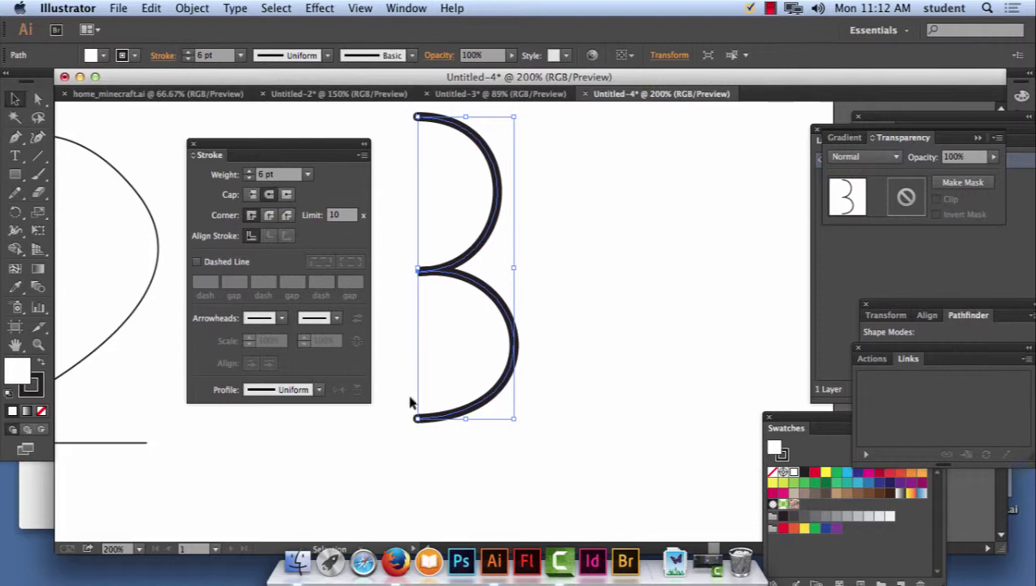
pyautogui.click(416, 449)
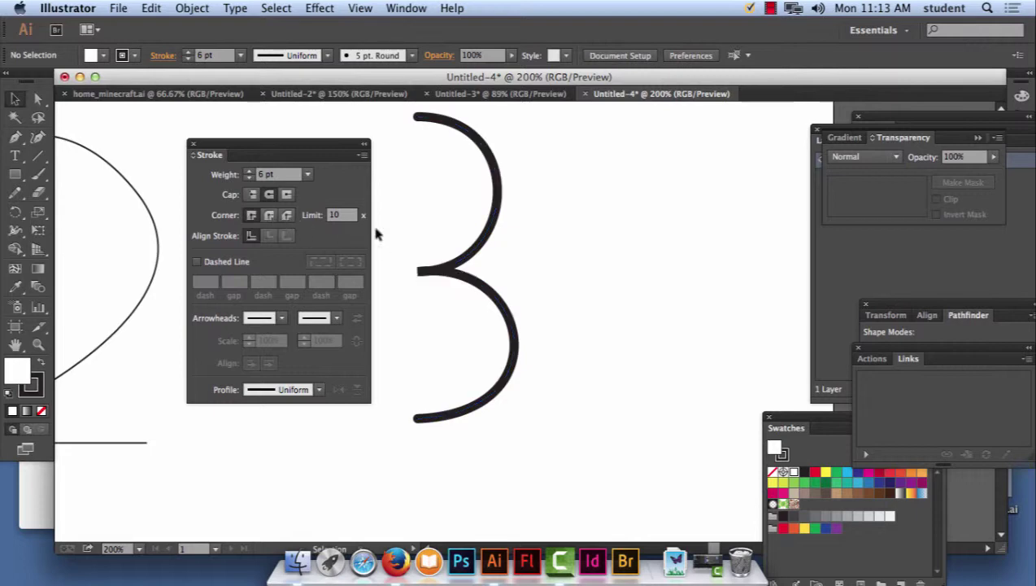
pyautogui.click(437, 270)
pyautogui.click(269, 215)
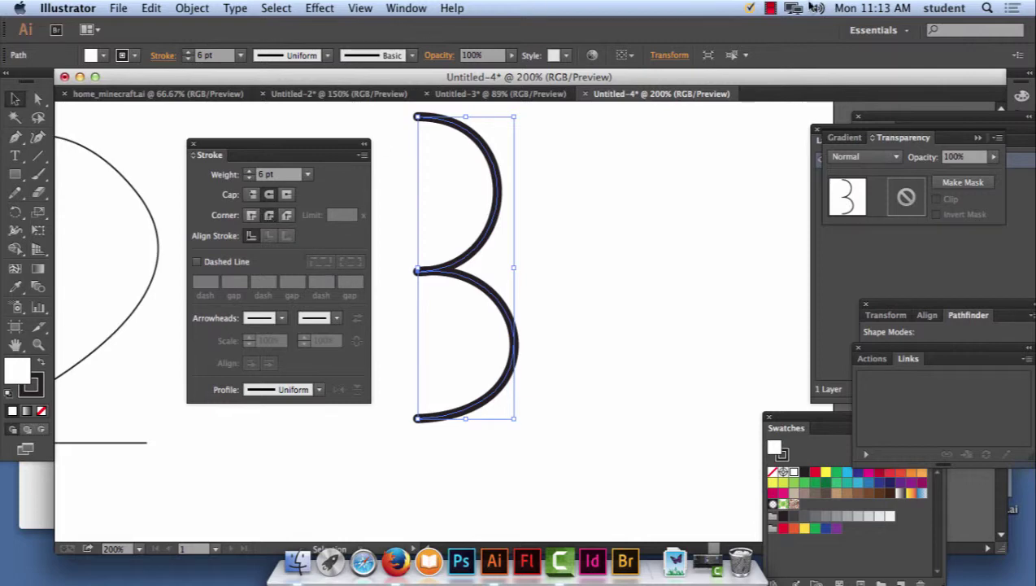
pyautogui.click(771, 8)
pyautogui.click(774, 64)
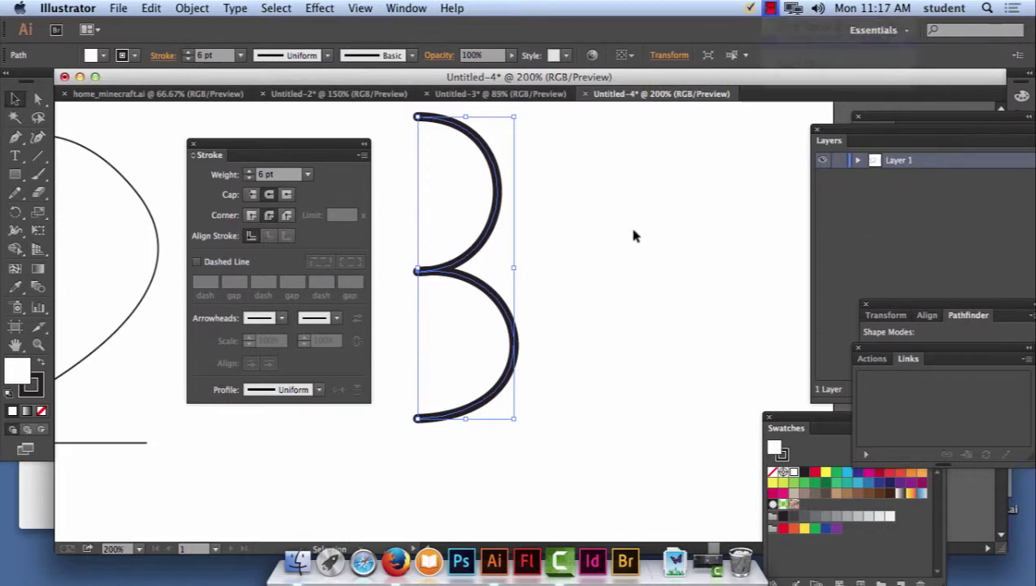
# Pen-draw a second three-anchor 3 path to the right of the first.
pyautogui.click(14, 136)
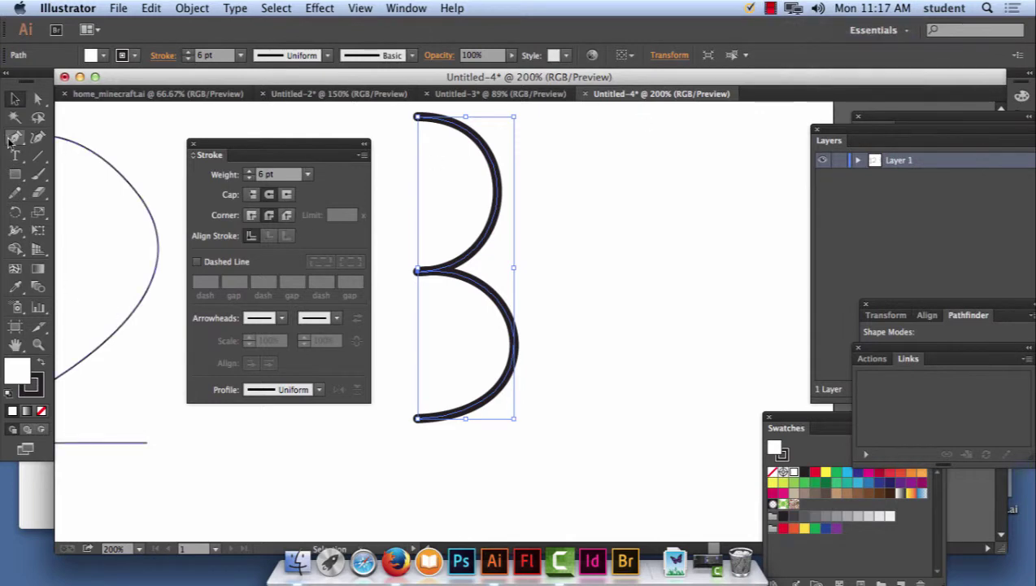
pyautogui.press('super+shift+a')
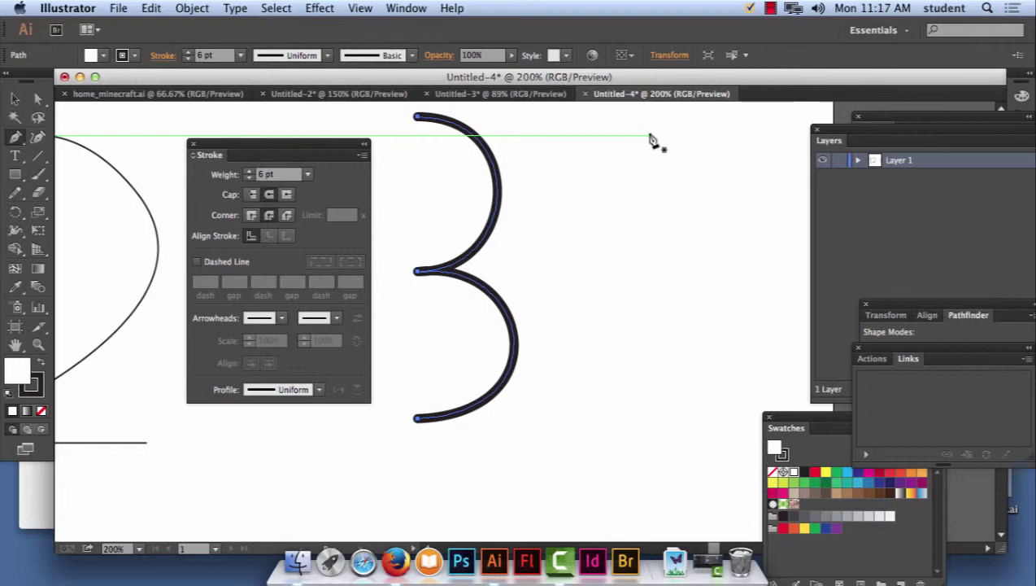
pyautogui.moveTo(649, 135); pyautogui.dragTo(731, 135)
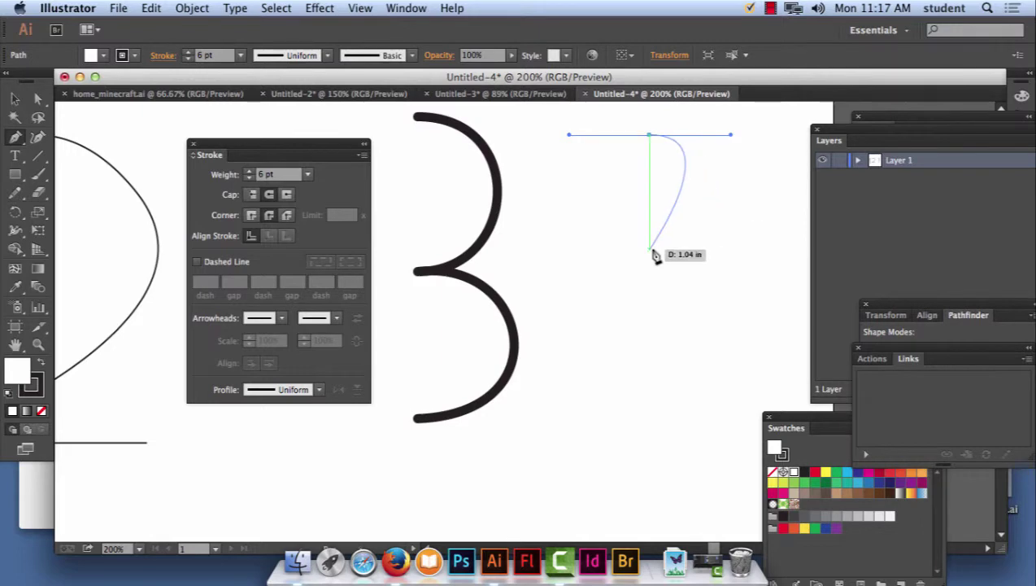
pyautogui.moveTo(651, 249)
pyautogui.mouseDown()
pyautogui.moveTo(564, 245)
pyautogui.moveTo(578, 255)
pyautogui.mouseUp()
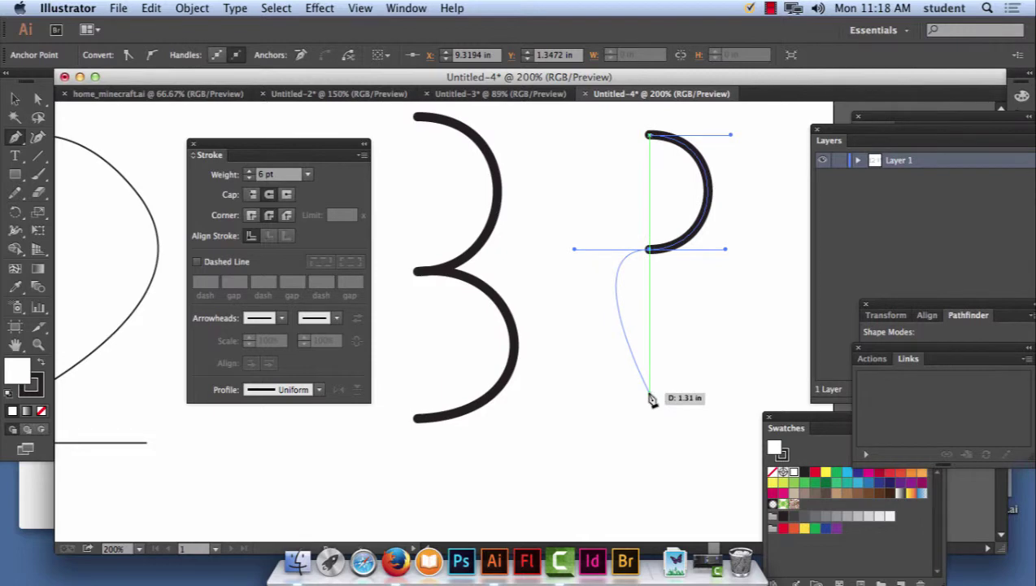
pyautogui.moveTo(649, 392)
pyautogui.mouseDown()
pyautogui.moveTo(587, 397)
pyautogui.moveTo(750, 396)
pyautogui.moveTo(723, 416)
pyautogui.moveTo(740, 395)
pyautogui.mouseUp()
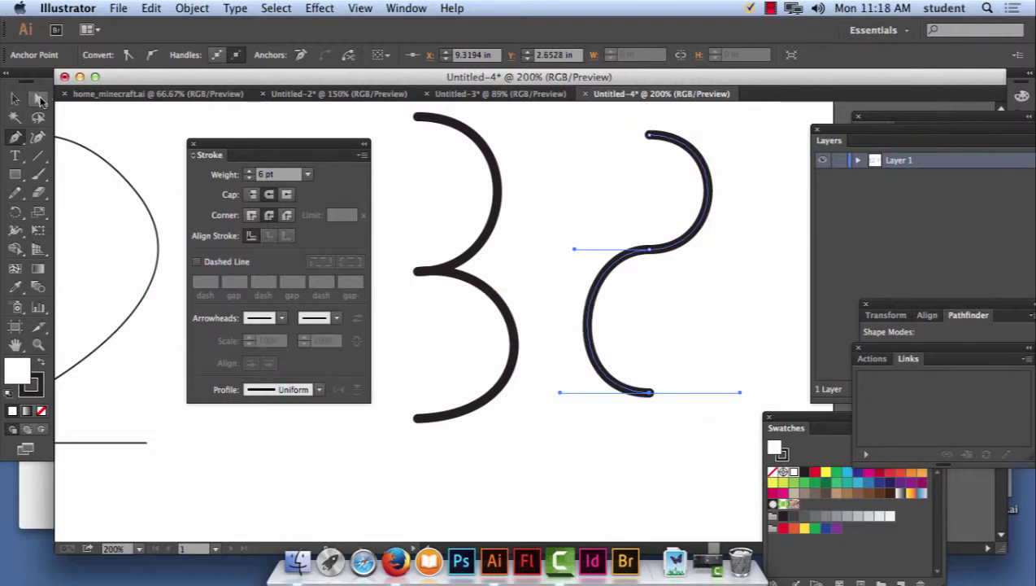
# Drag the middle and bottom handles so the lower bowl bulges right.
pyautogui.click(39, 99)
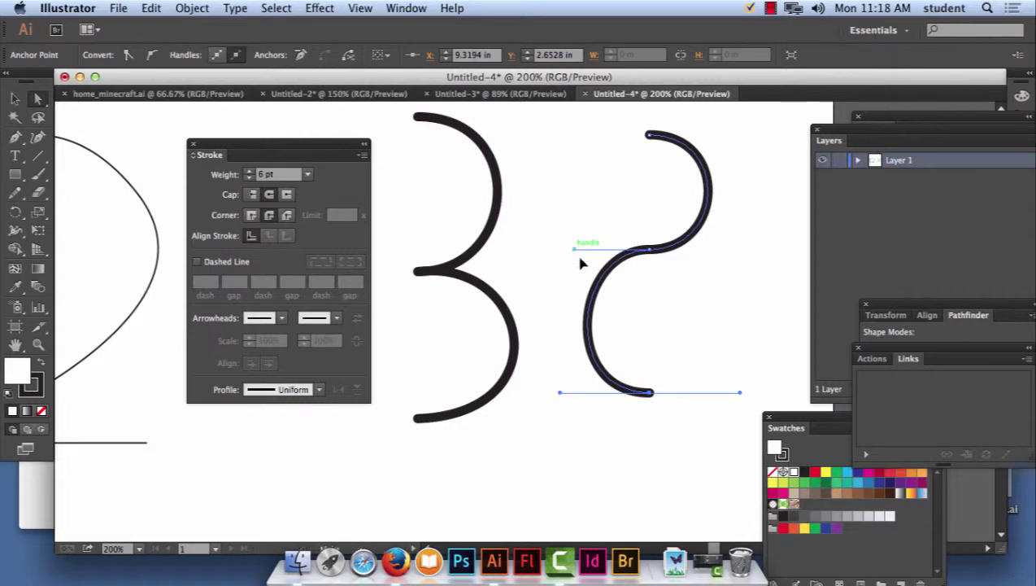
pyautogui.moveTo(574, 252); pyautogui.dragTo(794, 275)
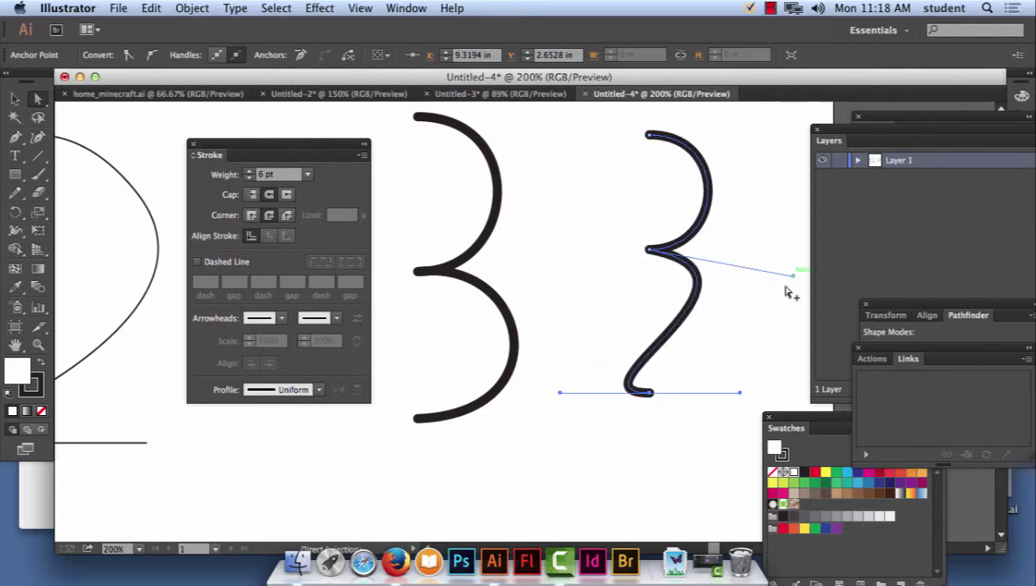
pyautogui.moveTo(560, 395)
pyautogui.mouseDown()
pyautogui.moveTo(707, 331)
pyautogui.moveTo(803, 354)
pyautogui.moveTo(798, 366)
pyautogui.mouseUp()
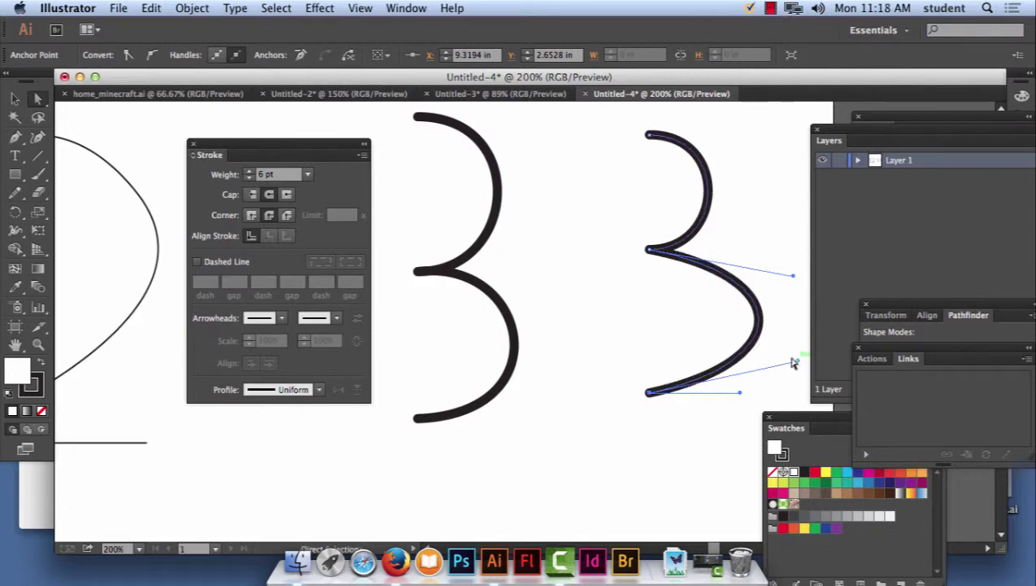
pyautogui.click(769, 7)
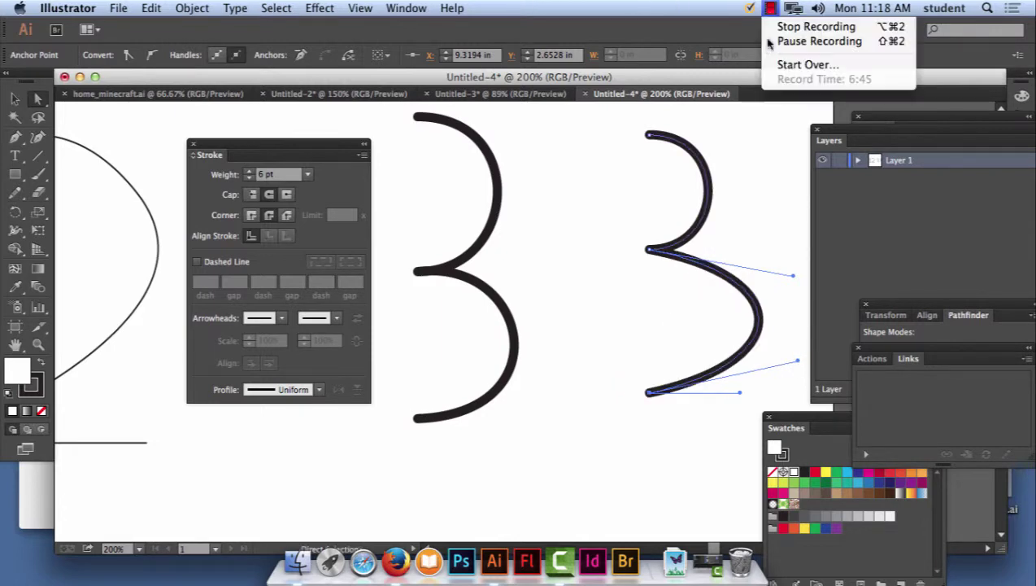
# Zoom out to show the whole artboard, move the Stroke panel aside, and start a Pen path below the 1.
pyautogui.click(820, 40)
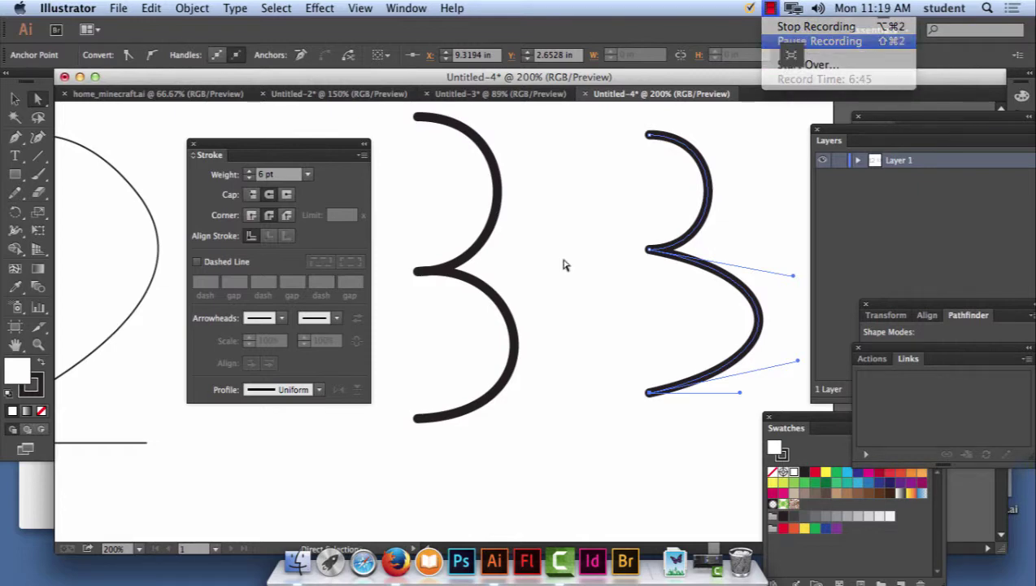
pyautogui.press('super+minus')
pyautogui.press('super+minus')
pyautogui.press('super+minus')
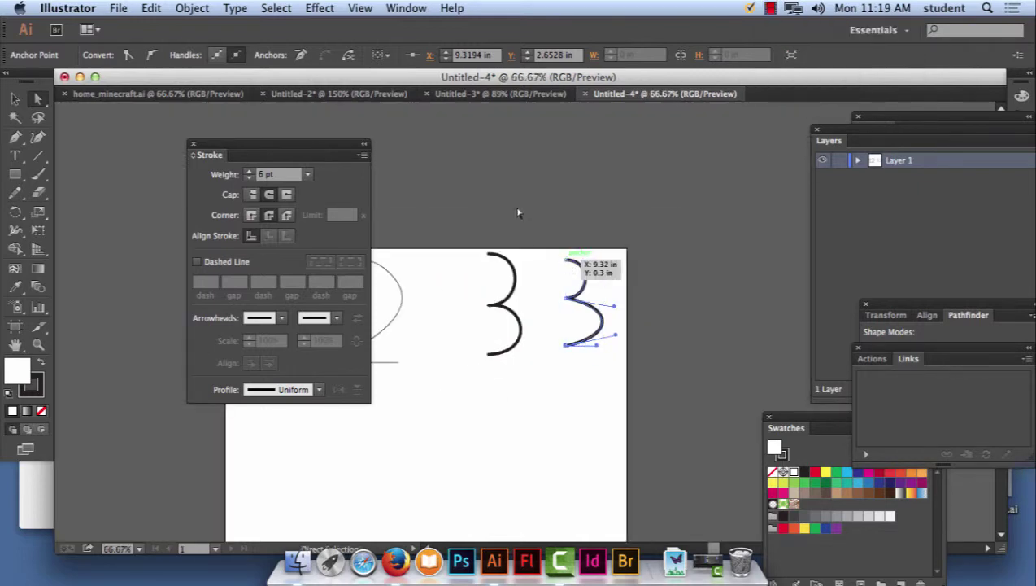
pyautogui.moveTo(880, 195); pyautogui.dragTo(840, 167)
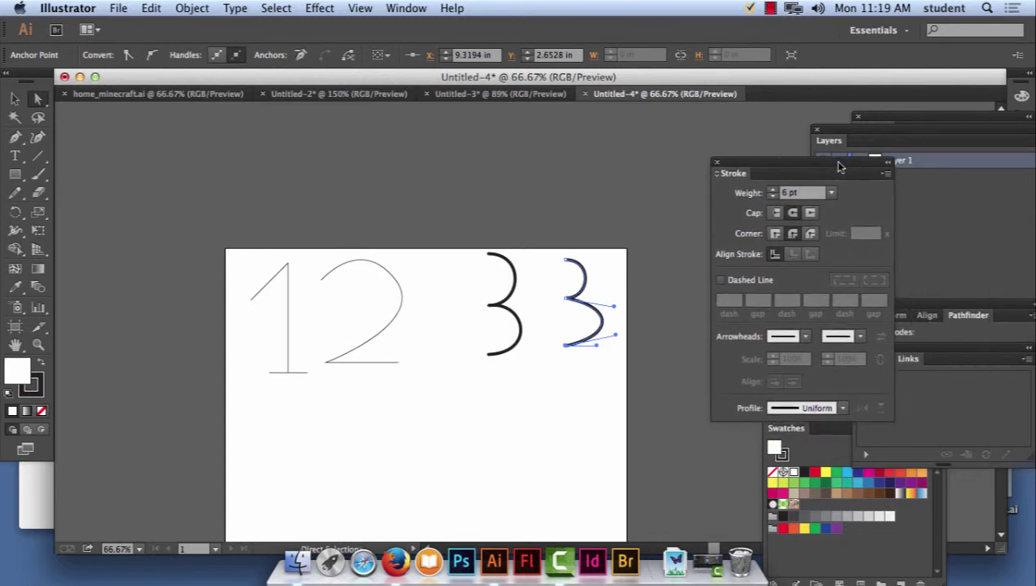
pyautogui.click(15, 137)
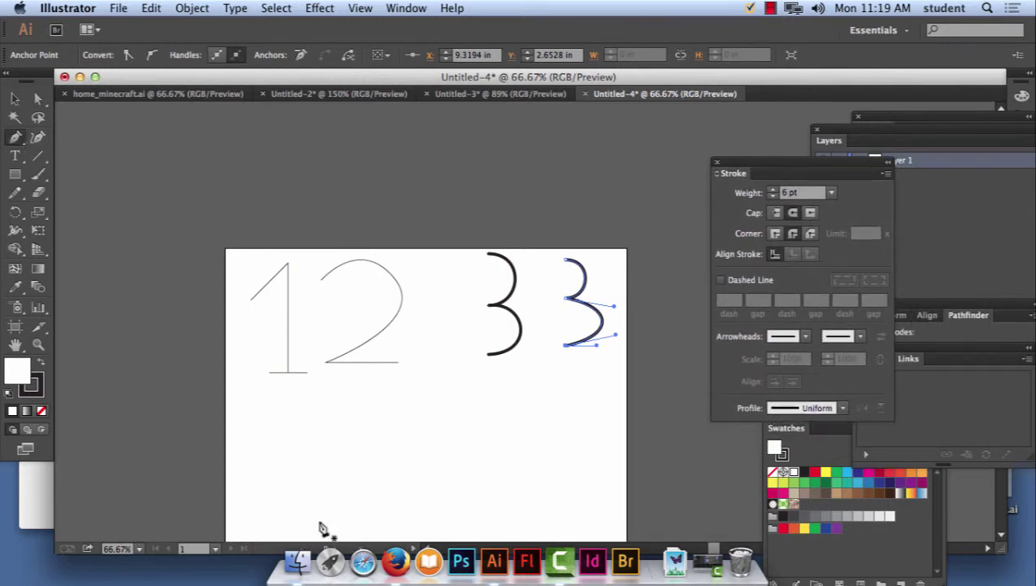
pyautogui.click(275, 468)
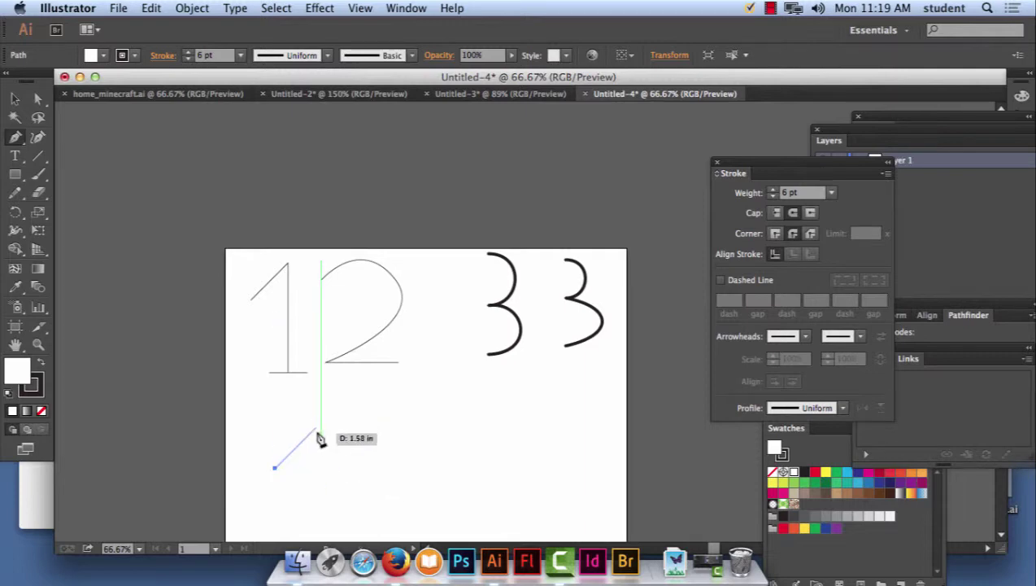
# Draw the first straight-line 4 below the 1, including its crossbar, stem and foot.
pyautogui.click(308, 436)
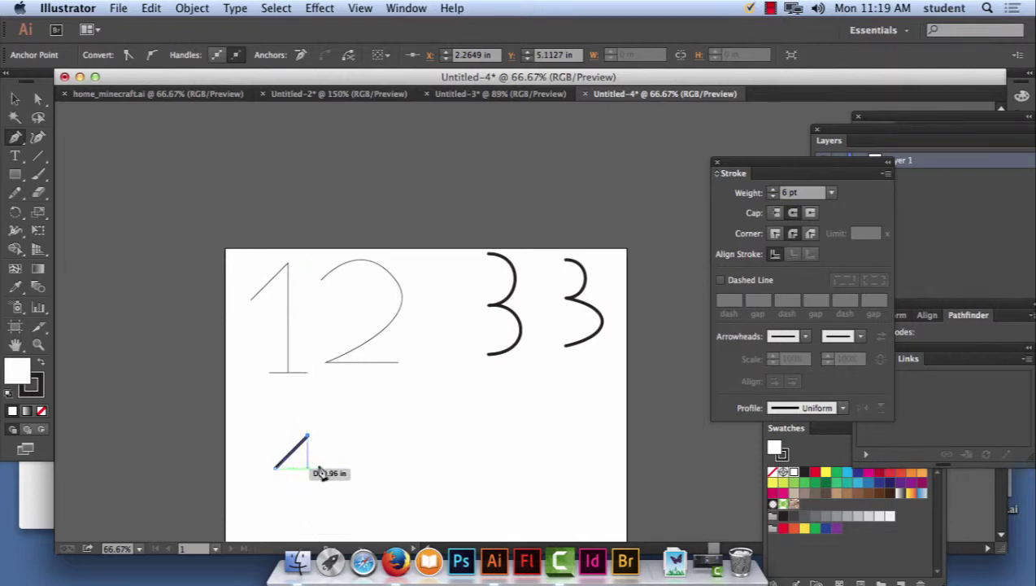
pyautogui.click(308, 468)
pyautogui.click(274, 469)
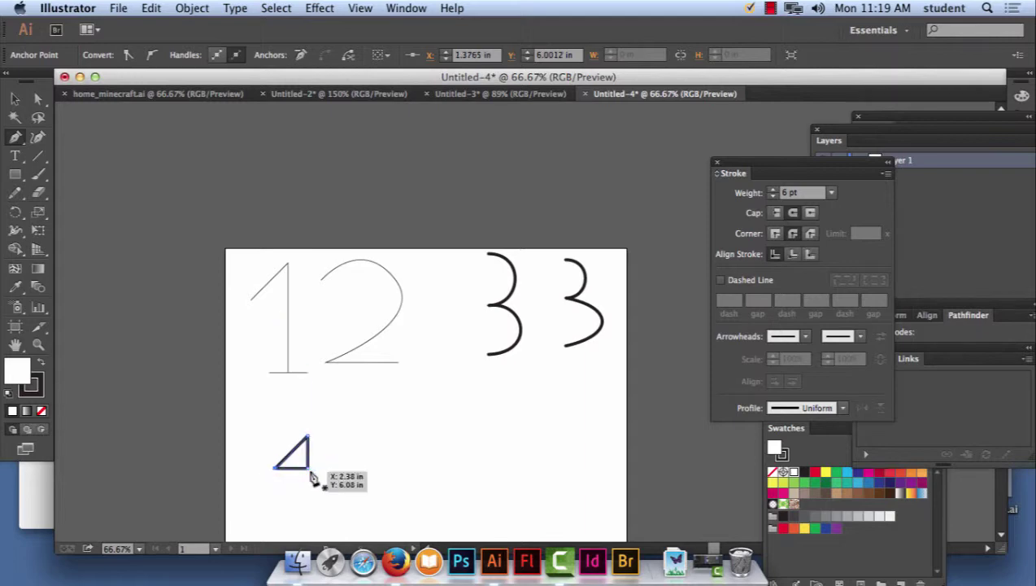
pyautogui.click(308, 469)
pyautogui.click(307, 513)
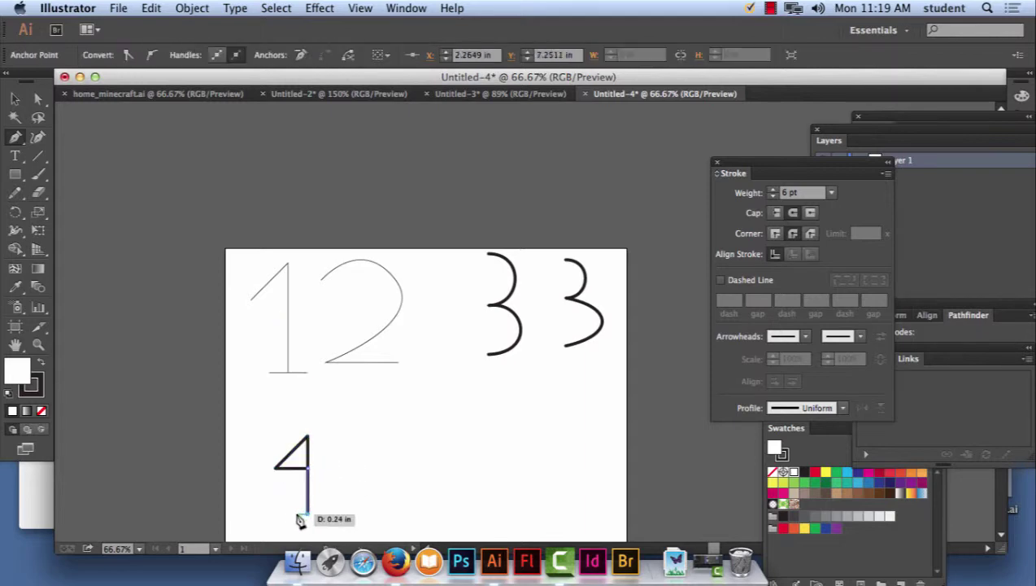
pyautogui.moveTo(300, 521); pyautogui.dragTo(335, 515)
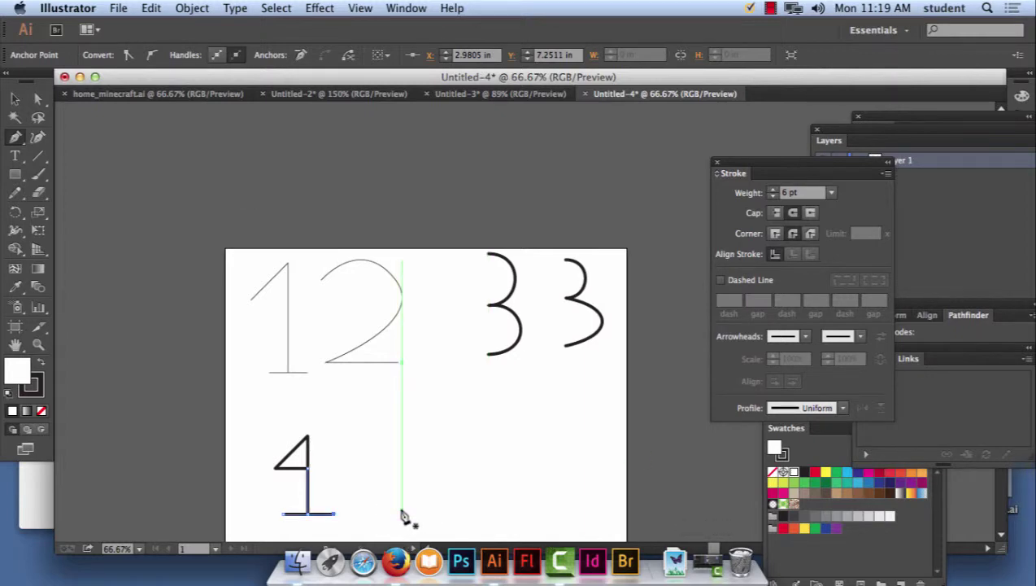
# Draw a second 4 to the right with stem, diagonal and crossbar.
pyautogui.click(371, 514)
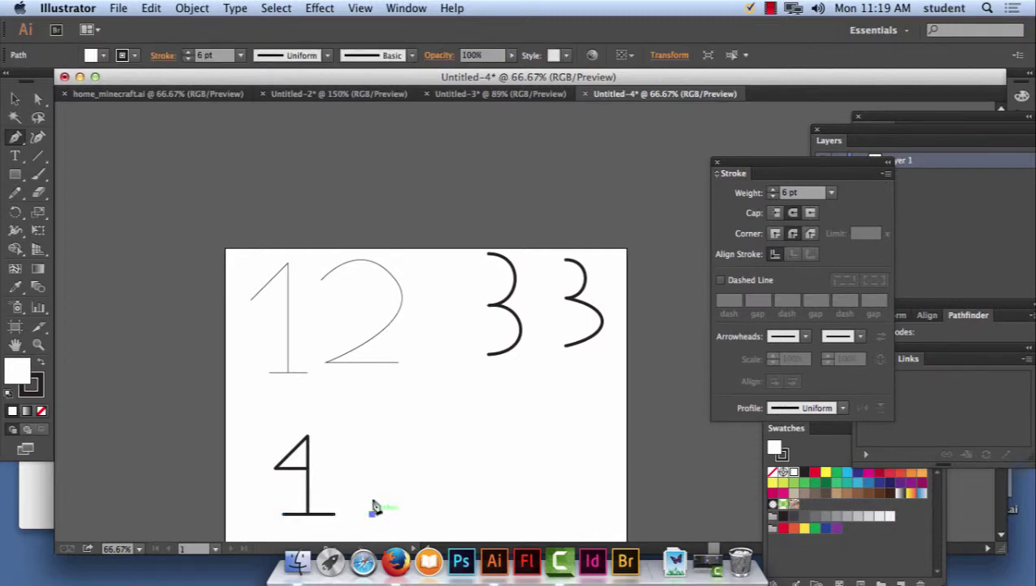
pyautogui.click(372, 423)
pyautogui.click(339, 456)
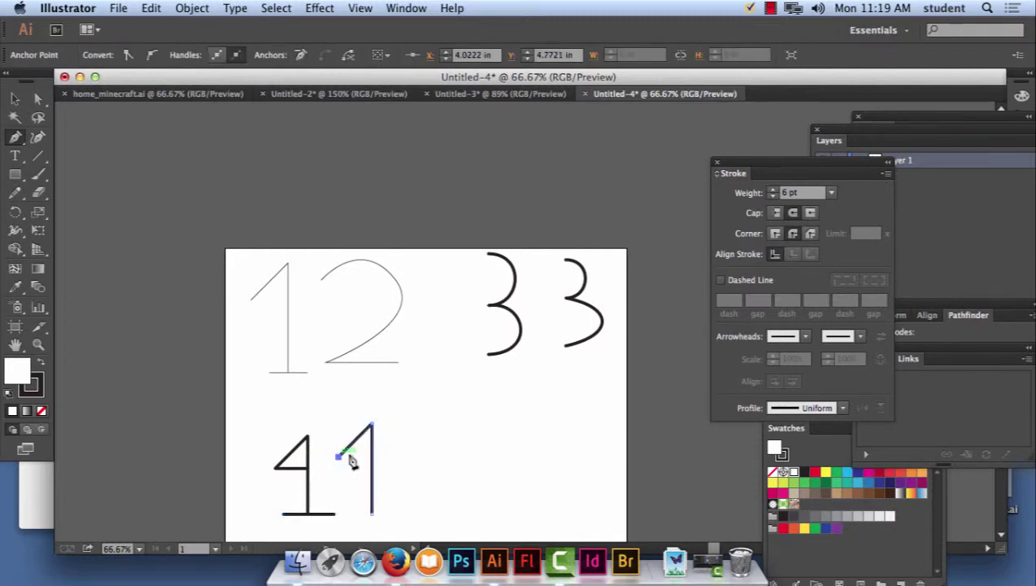
pyautogui.click(375, 456)
# Draw a third 4 in the row, then deselect it and return to the Pen tool.
pyautogui.click(421, 513)
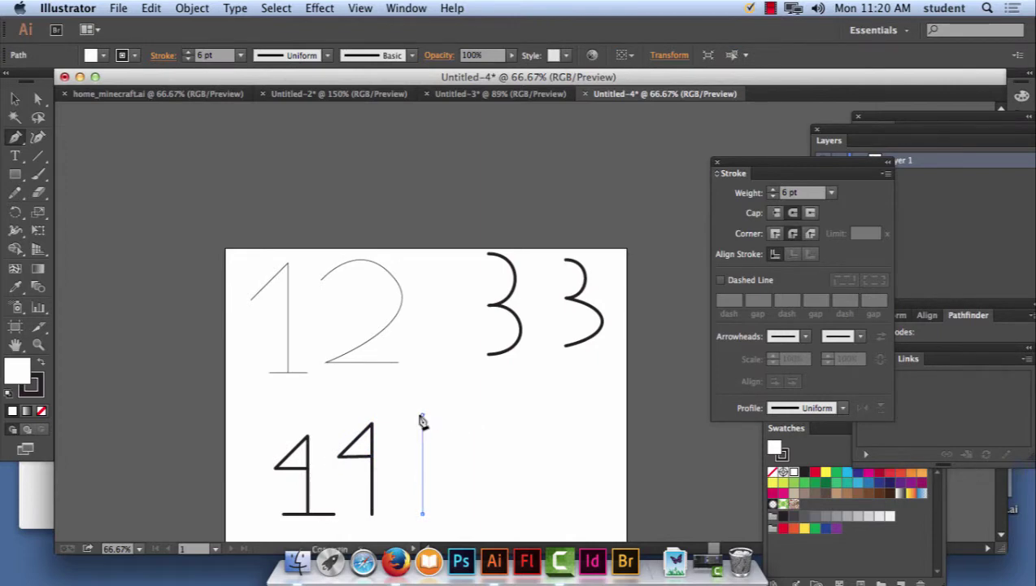
pyautogui.click(421, 416)
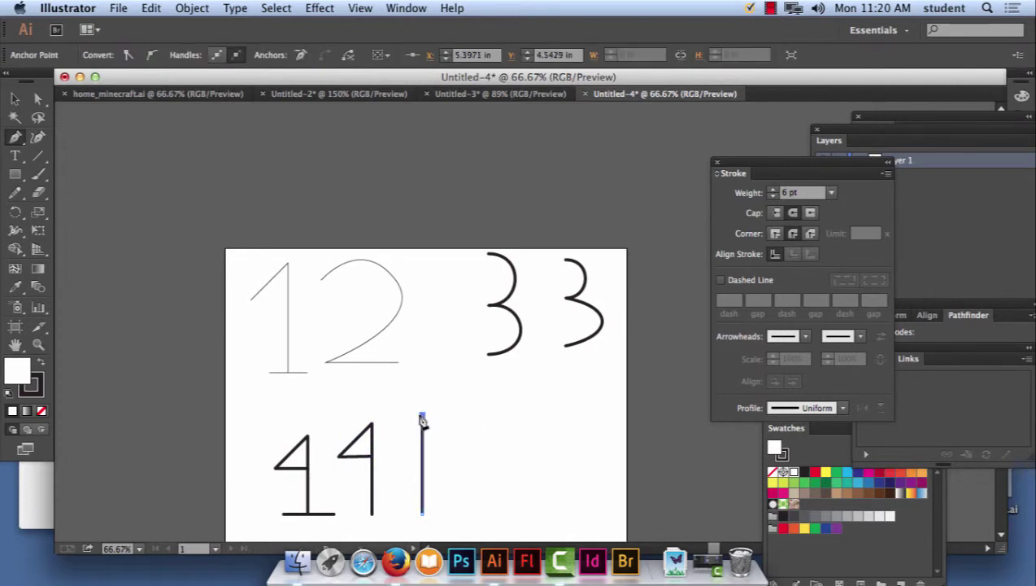
pyautogui.click(384, 453)
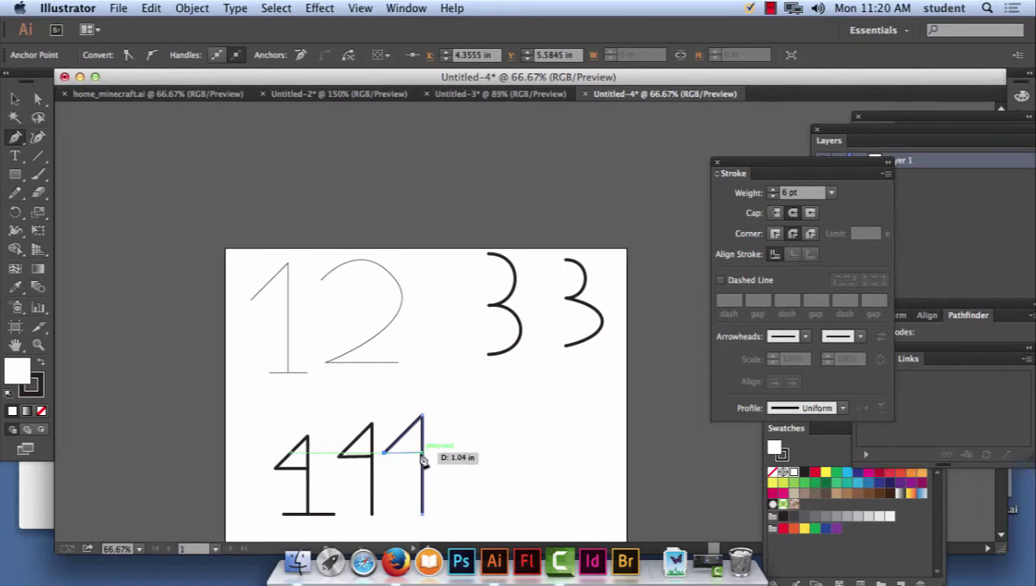
pyautogui.click(423, 452)
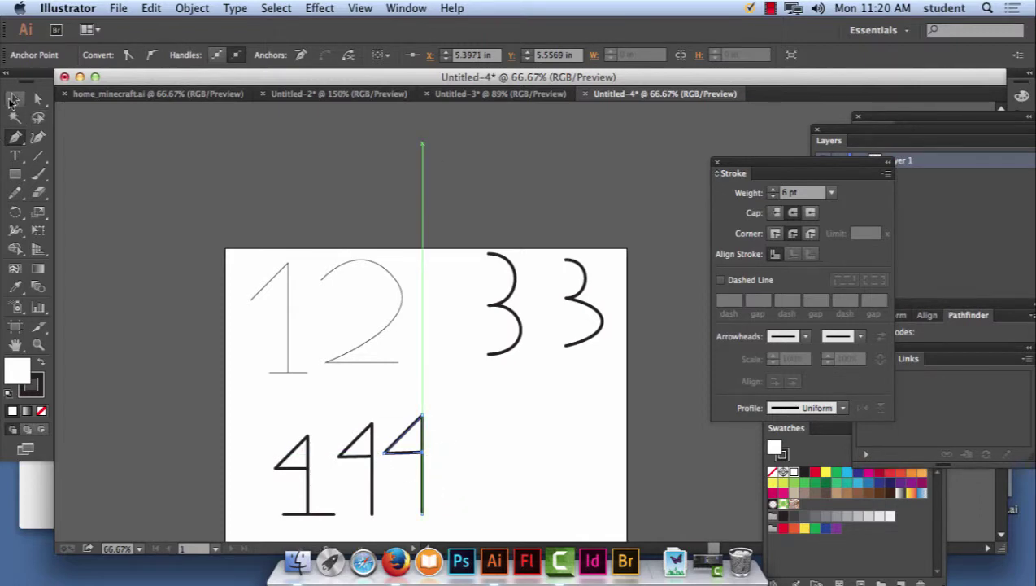
pyautogui.click(15, 99)
pyautogui.click(187, 197)
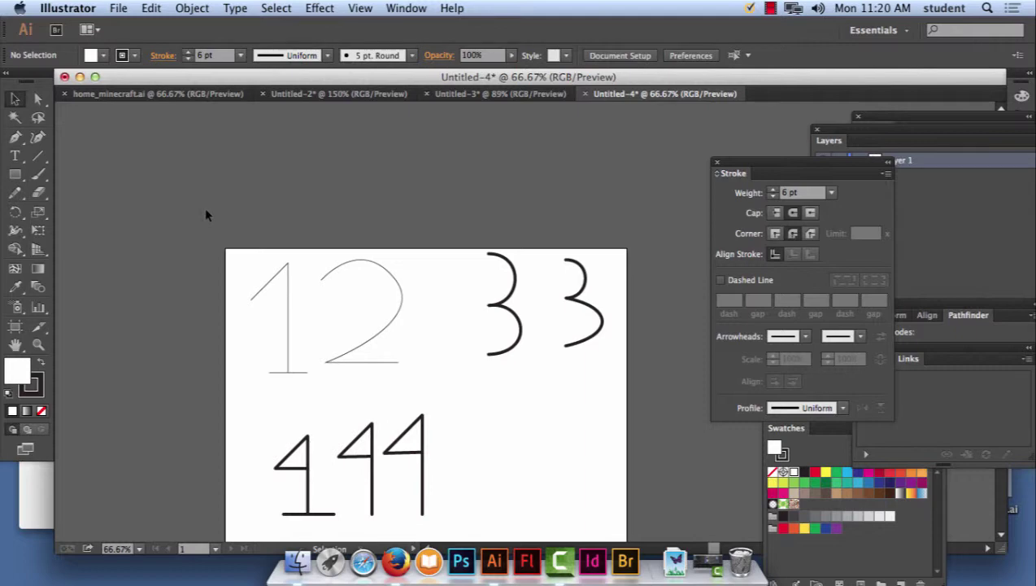
pyautogui.click(15, 139)
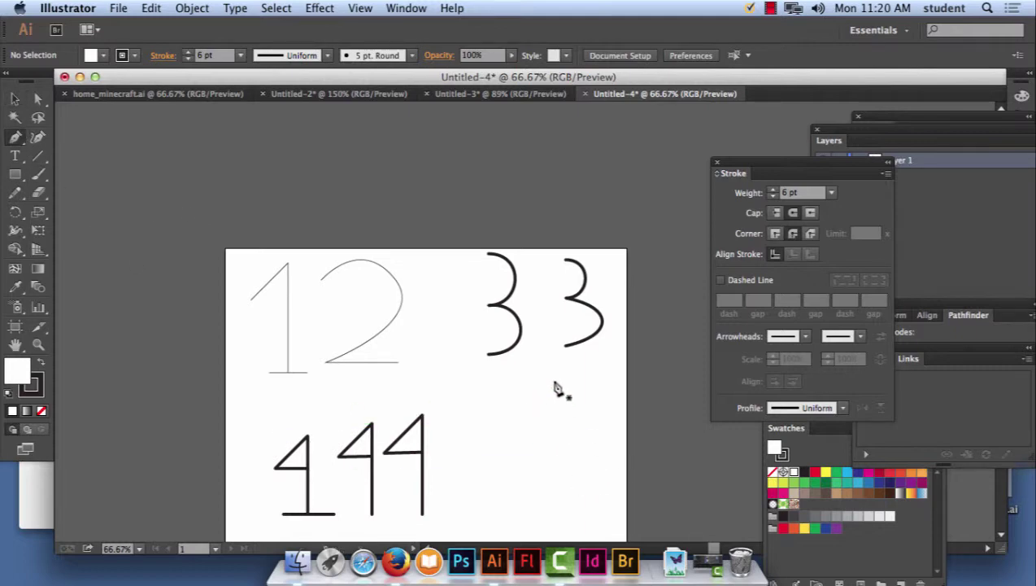
# Draw a bold 5 with a flat top, short vertical stroke and curved bowl.
pyautogui.moveTo(559, 390); pyautogui.dragTo(495, 394)
pyautogui.click(493, 391)
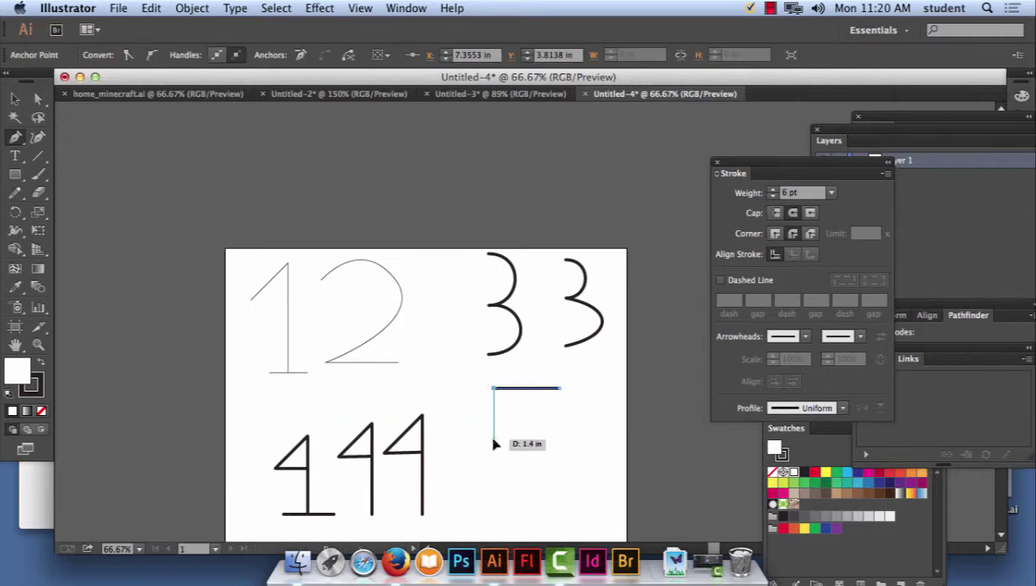
pyautogui.click(494, 441)
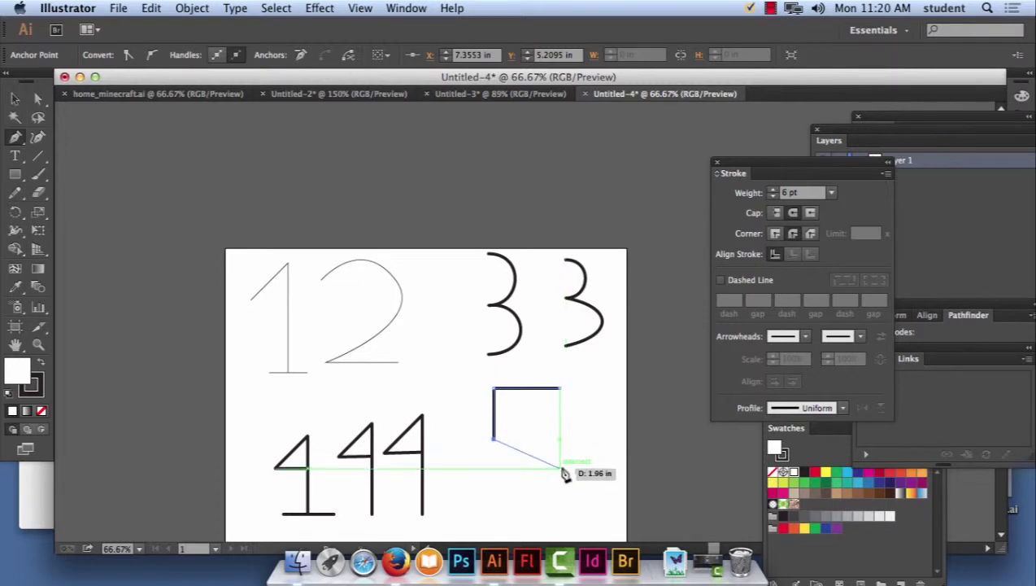
pyautogui.moveTo(559, 468); pyautogui.dragTo(568, 513)
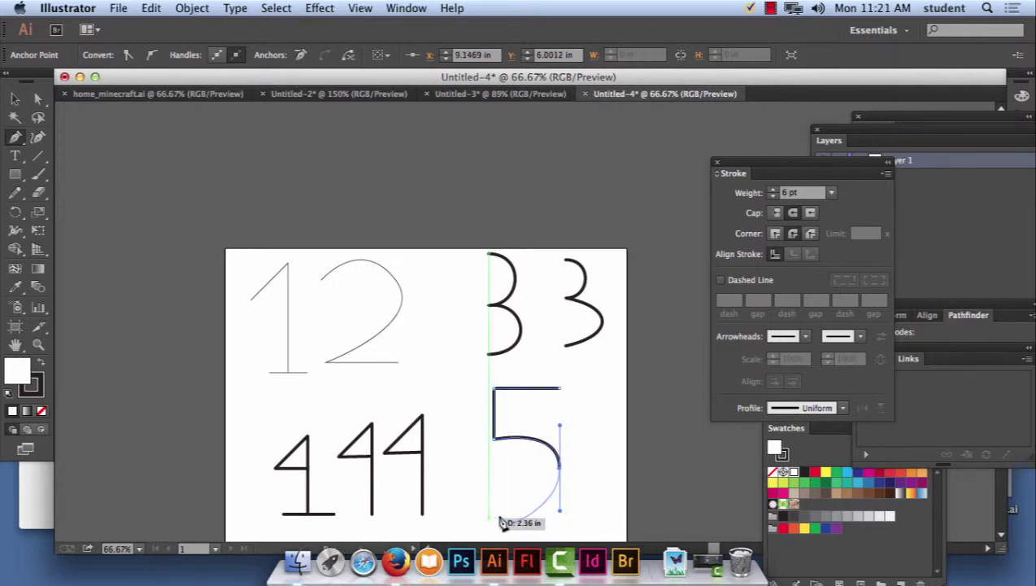
pyautogui.moveTo(494, 513)
pyautogui.mouseDown()
pyautogui.moveTo(527, 440)
pyautogui.moveTo(495, 513)
pyautogui.mouseUp()
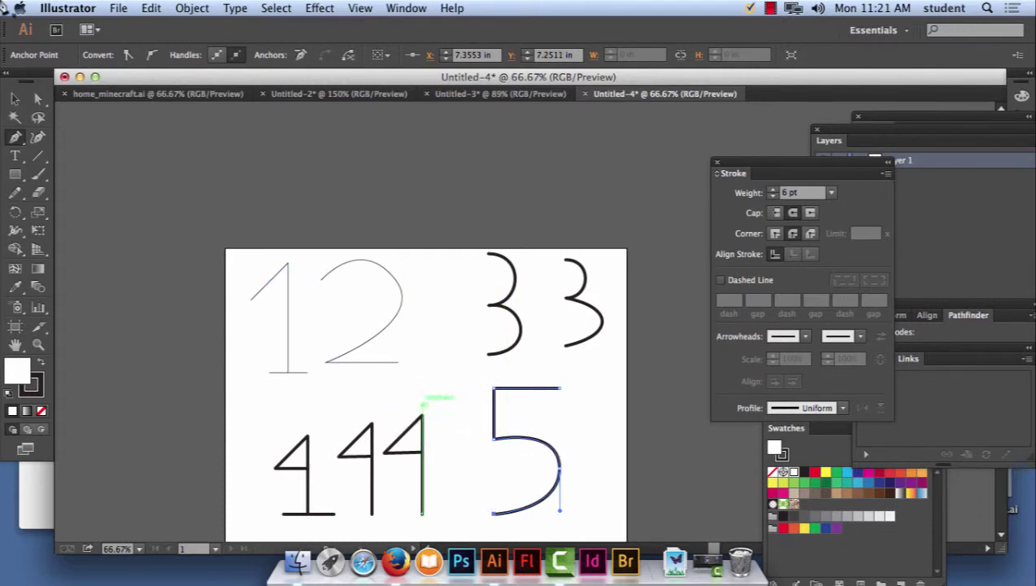
pyautogui.click(15, 98)
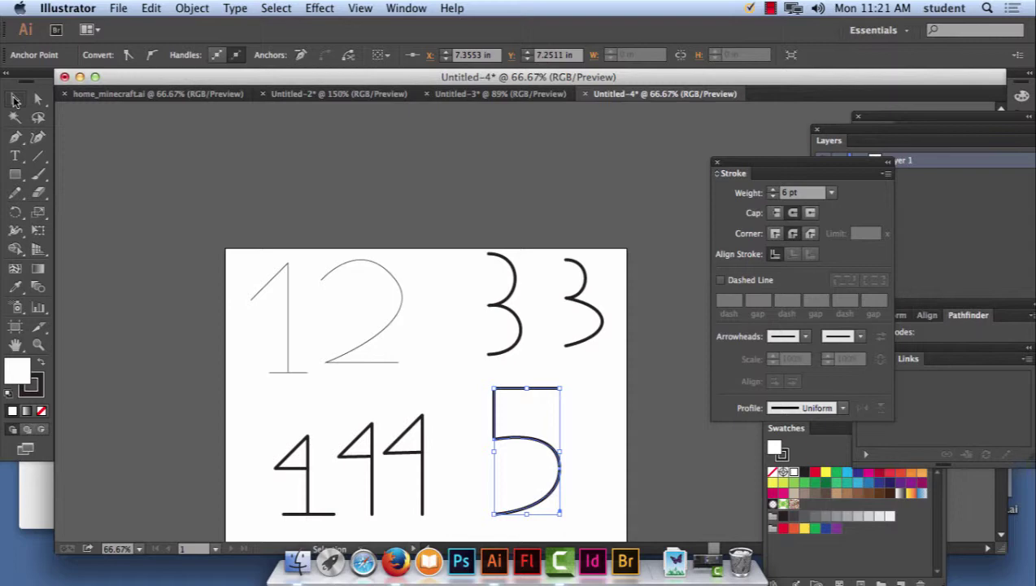
# Select both 3s and the 5 and drag them left over the 1, 2 and 4s.
pyautogui.click(14, 99)
pyautogui.click(770, 8)
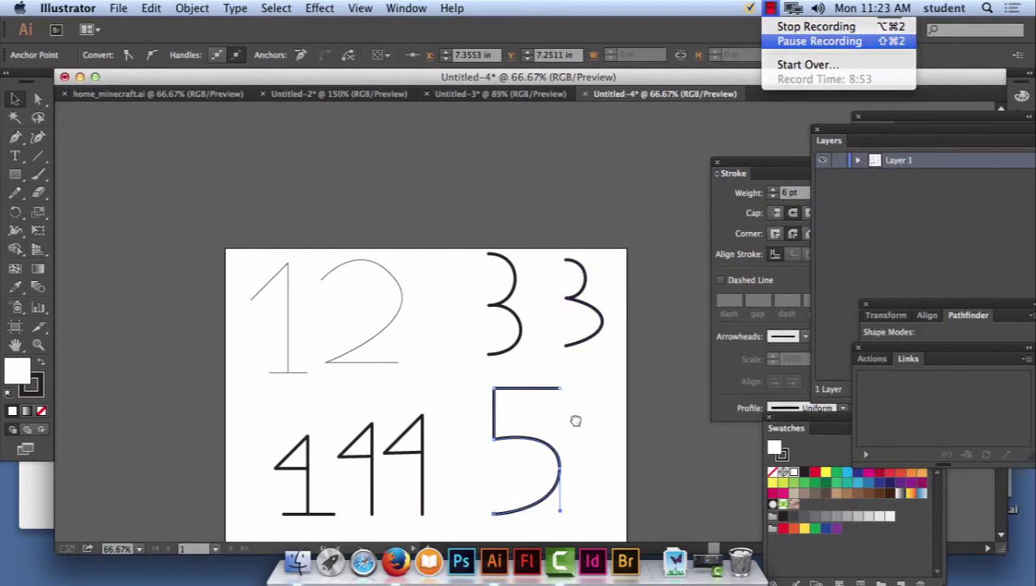
pyautogui.moveTo(575, 420); pyautogui.dragTo(417, 370)
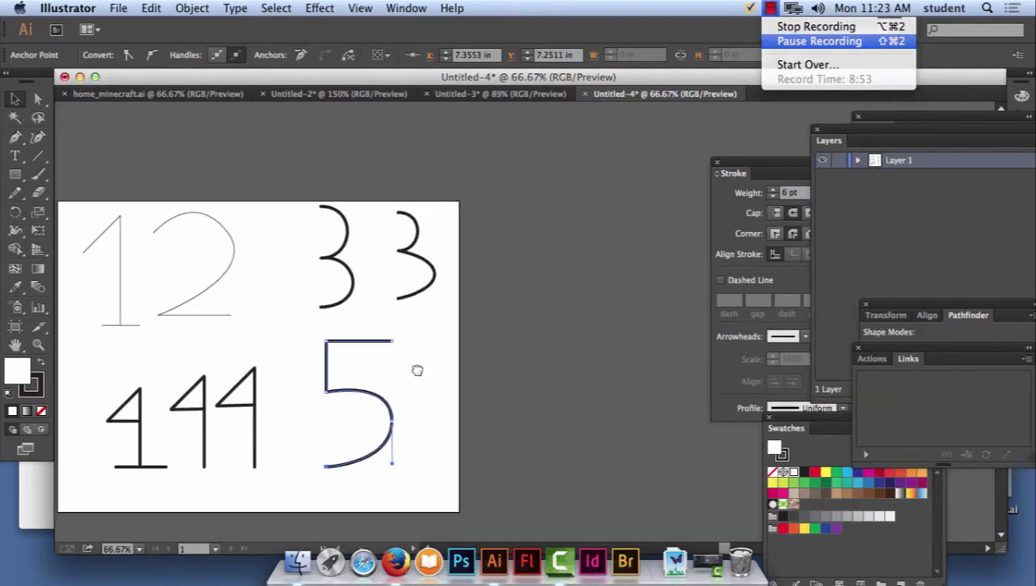
pyautogui.moveTo(279, 160); pyautogui.dragTo(499, 497)
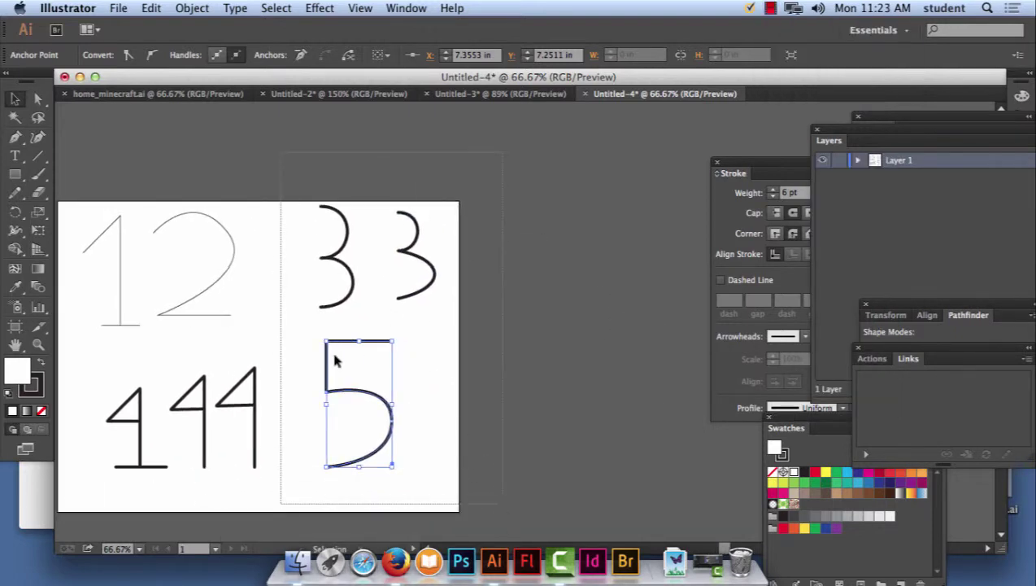
pyautogui.moveTo(356, 286); pyautogui.dragTo(146, 286)
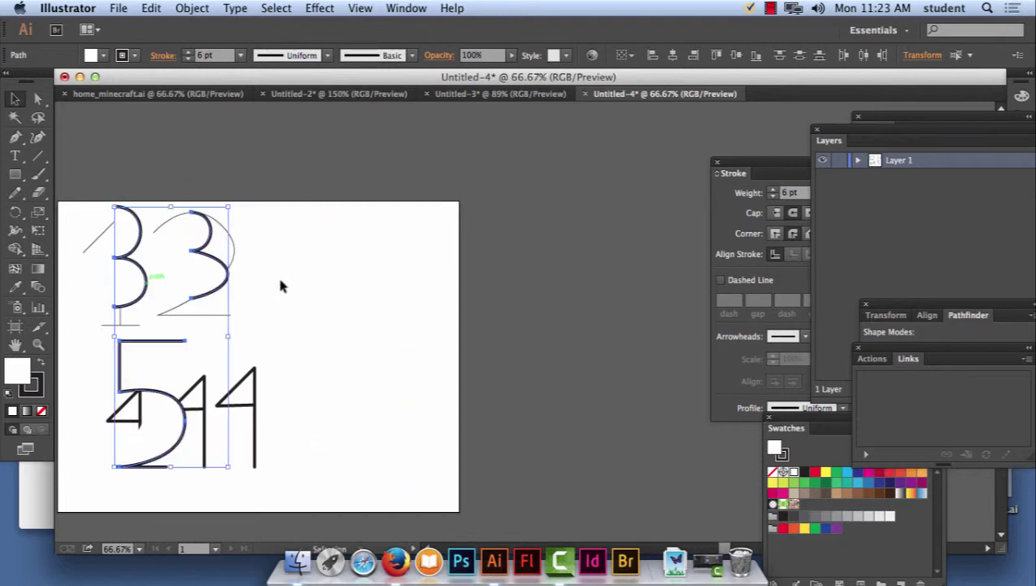
pyautogui.click(452, 289)
pyautogui.click(14, 137)
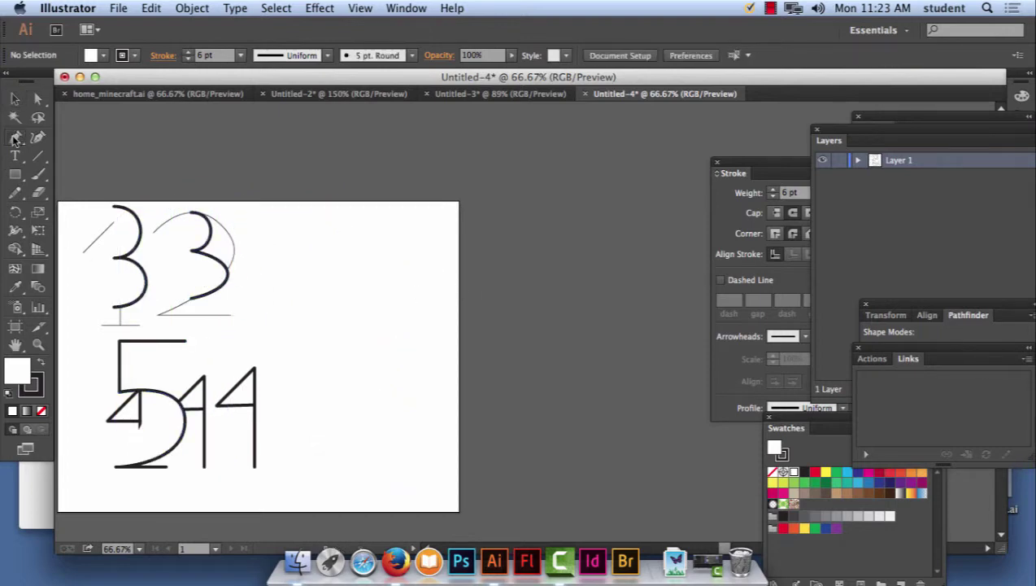
# Draw a new curve on the right and stretch it downward into a tall arc.
pyautogui.click(193, 264)
pyautogui.click(430, 264)
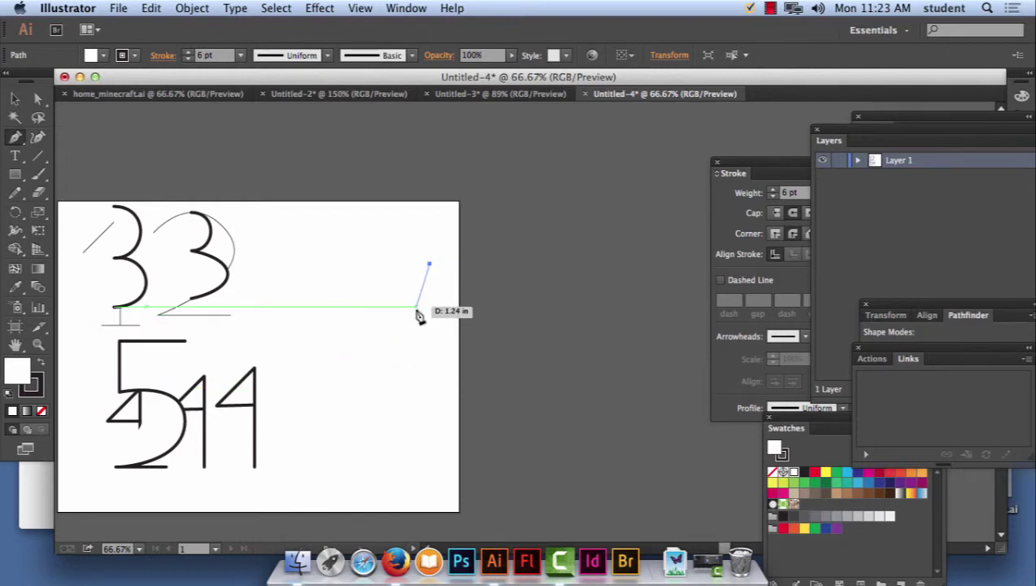
pyautogui.moveTo(416, 308); pyautogui.dragTo(450, 320)
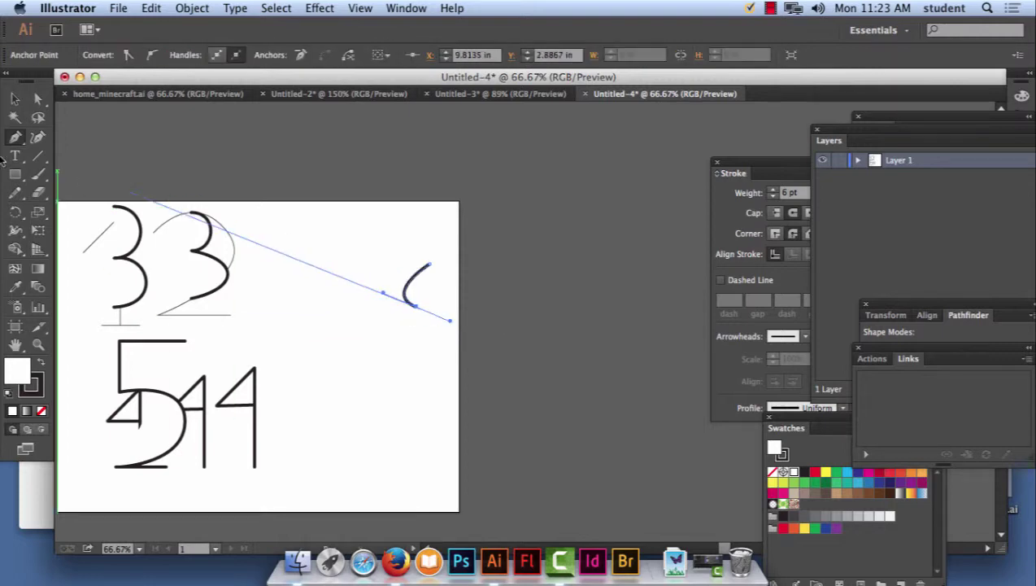
pyautogui.click(38, 98)
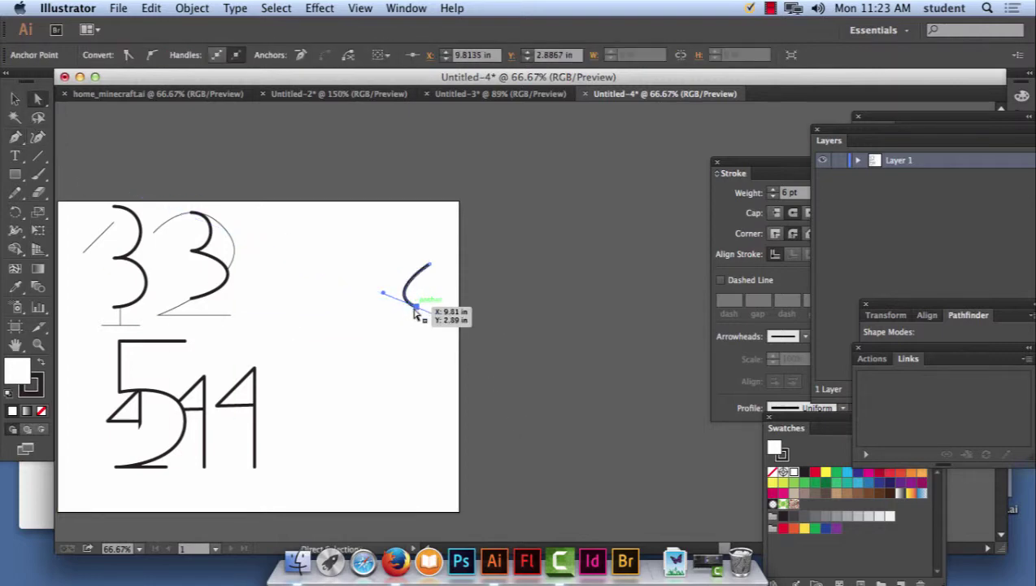
pyautogui.moveTo(415, 309)
pyautogui.mouseDown()
pyautogui.moveTo(424, 317)
pyautogui.moveTo(417, 303)
pyautogui.moveTo(370, 326)
pyautogui.moveTo(376, 343)
pyautogui.moveTo(418, 298)
pyautogui.mouseUp()
pyautogui.moveTo(374, 323); pyautogui.dragTo(355, 303)
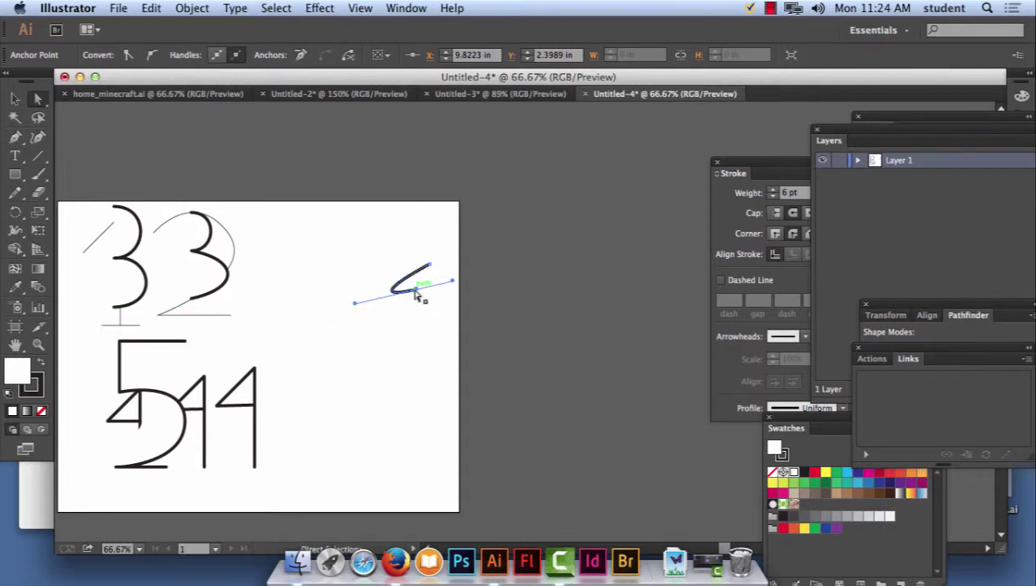
pyautogui.moveTo(416, 294); pyautogui.dragTo(390, 392)
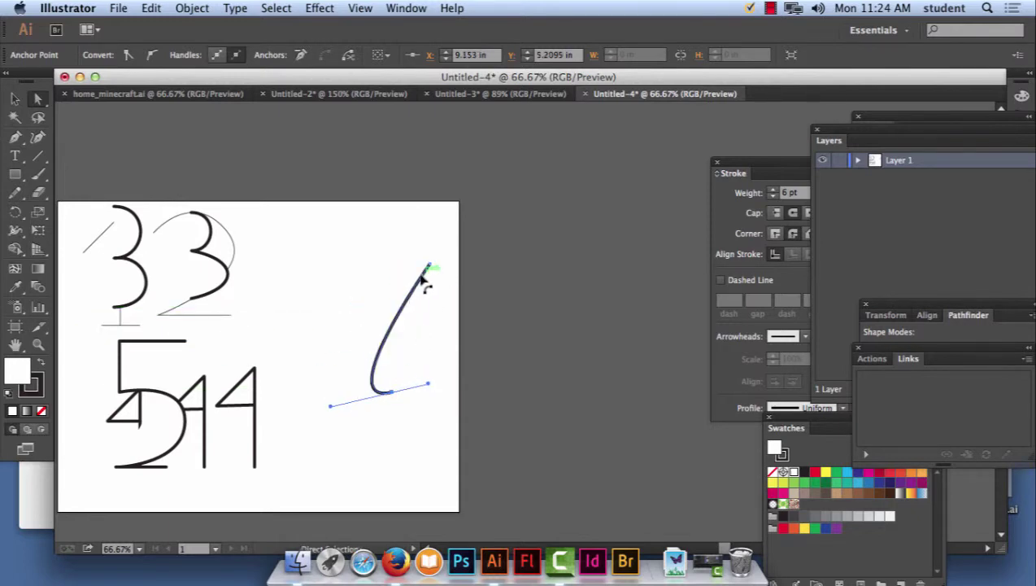
# Convert the top anchor to curved handles and bend the bottom anchor into a hook.
pyautogui.click(421, 278)
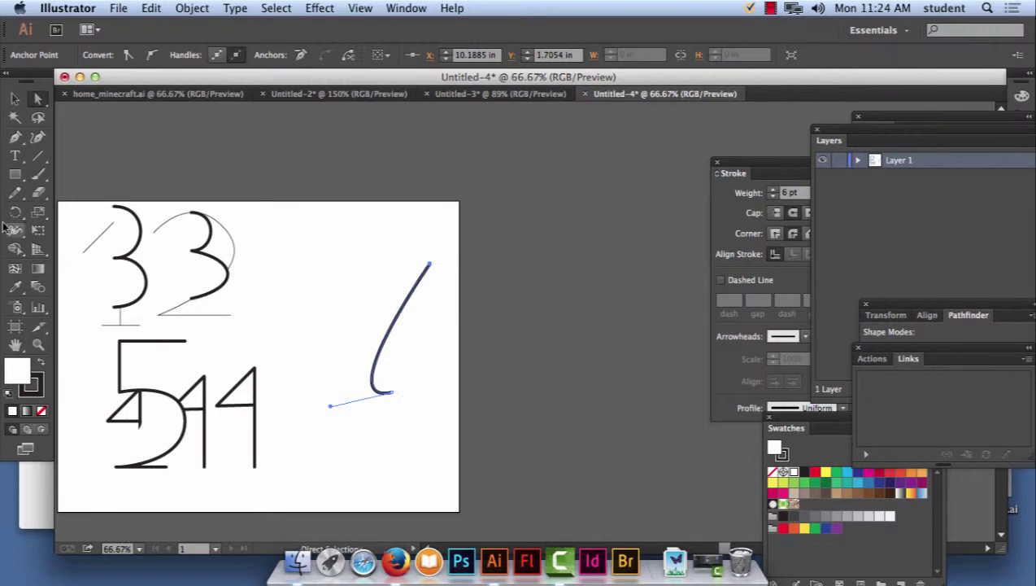
pyautogui.click(14, 140)
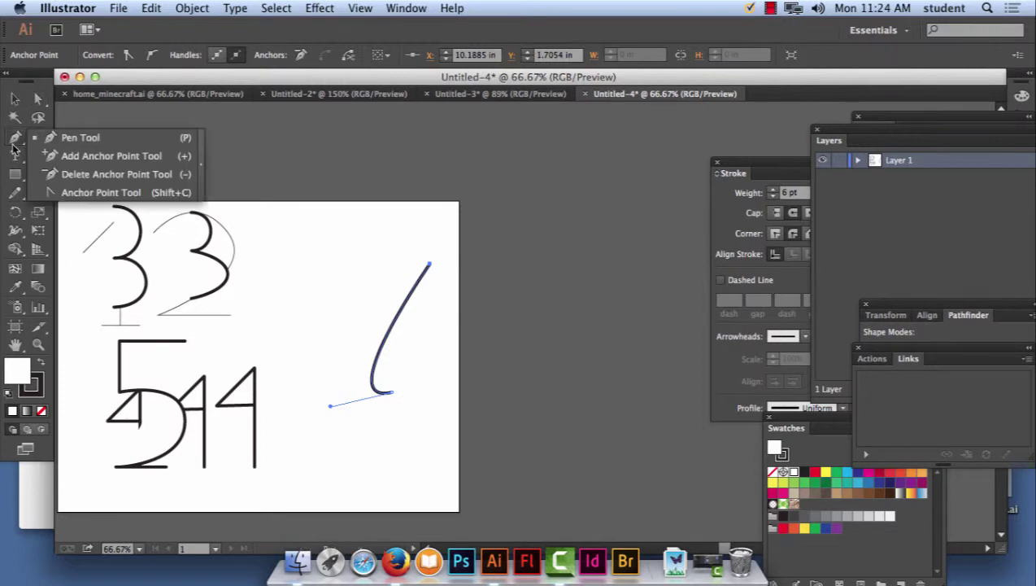
pyautogui.moveTo(13, 147); pyautogui.dragTo(77, 192)
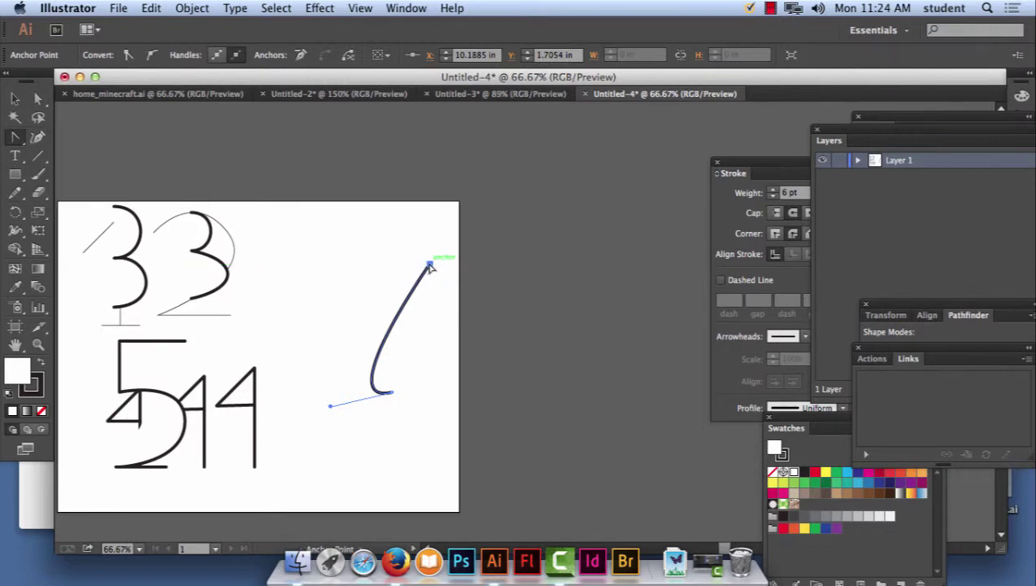
pyautogui.moveTo(430, 266); pyautogui.dragTo(270, 228)
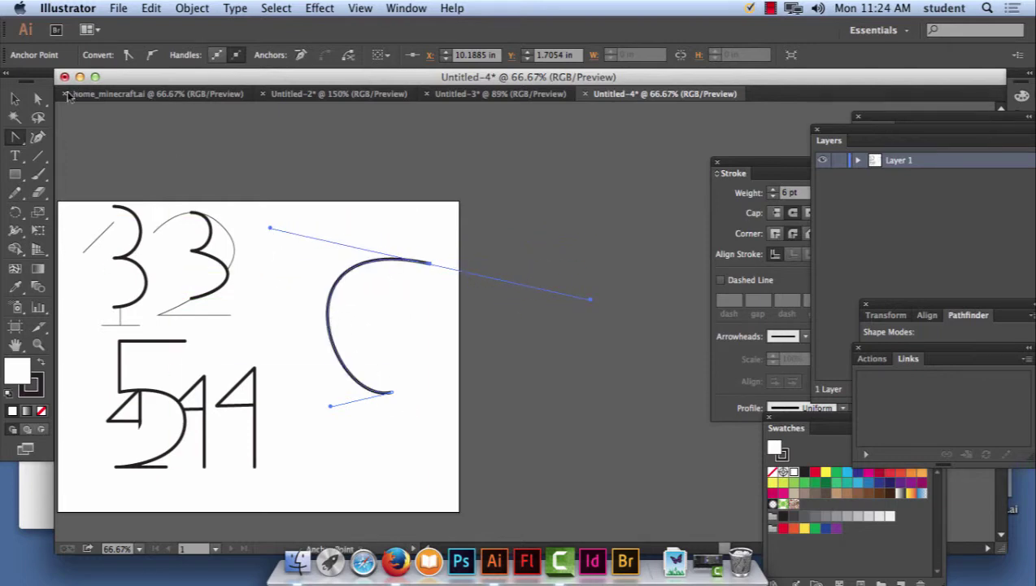
pyautogui.click(38, 98)
pyautogui.click(404, 392)
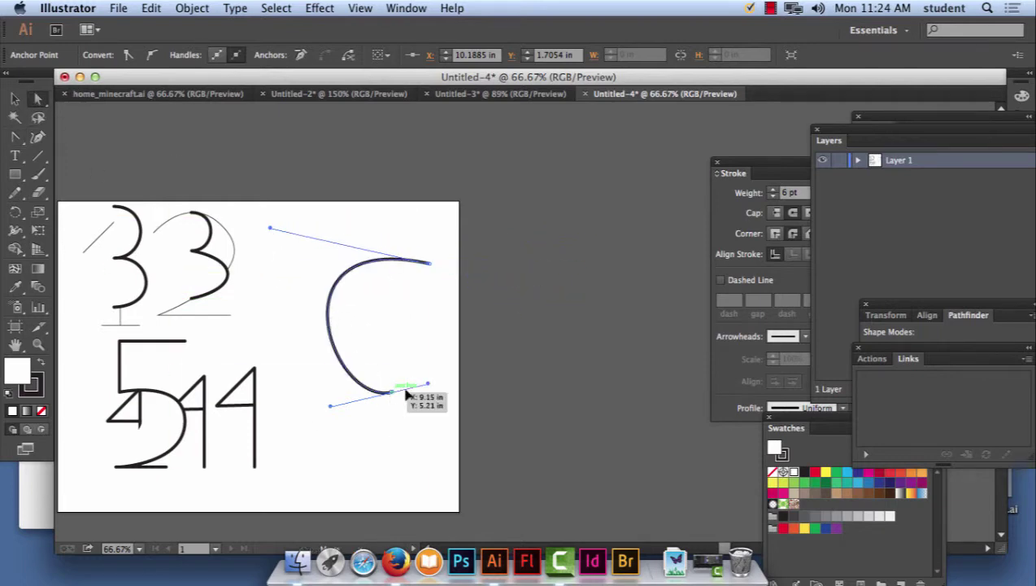
pyautogui.moveTo(404, 392); pyautogui.dragTo(401, 349)
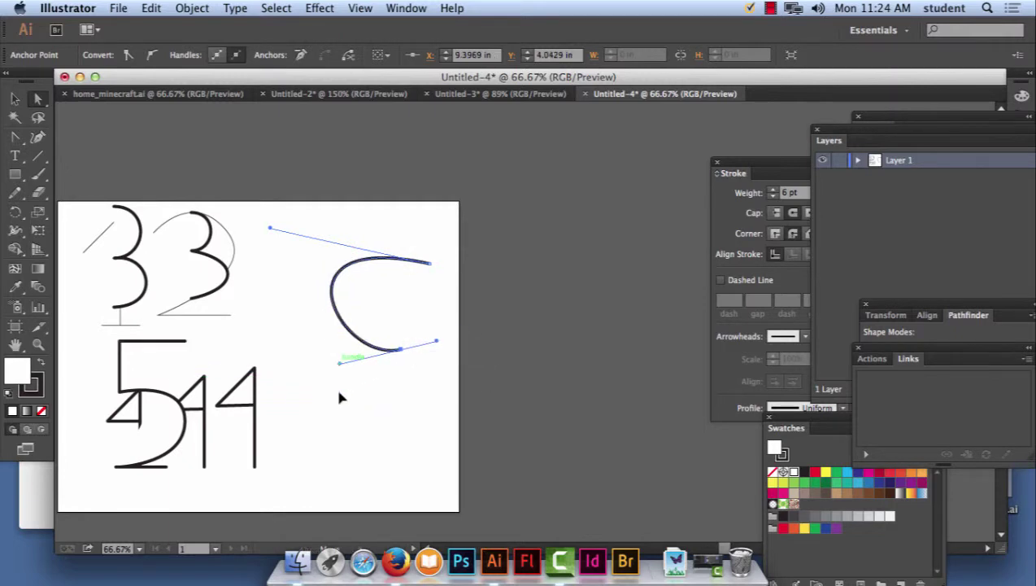
pyautogui.moveTo(339, 363); pyautogui.dragTo(411, 419)
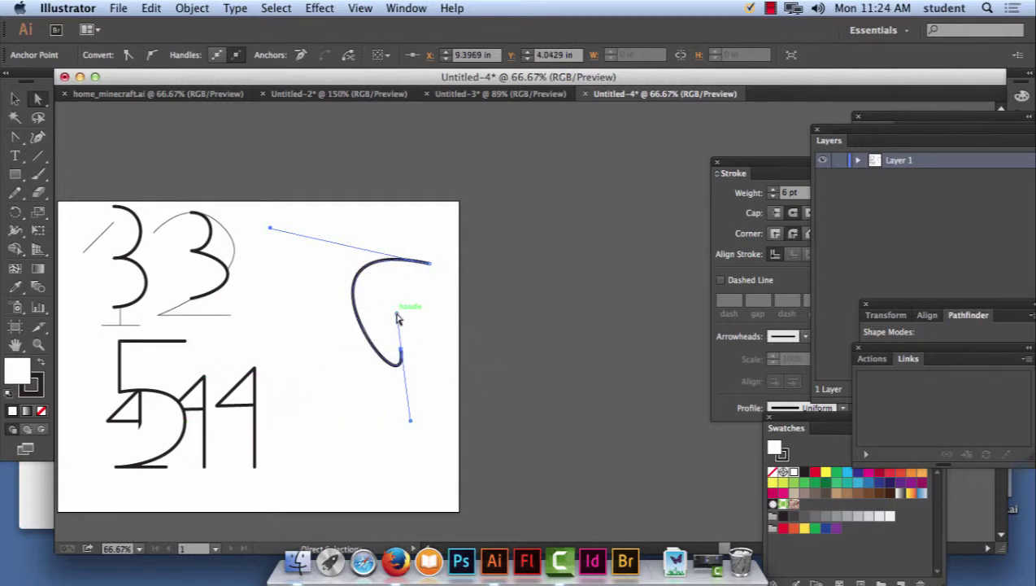
pyautogui.moveTo(404, 352); pyautogui.dragTo(355, 261)
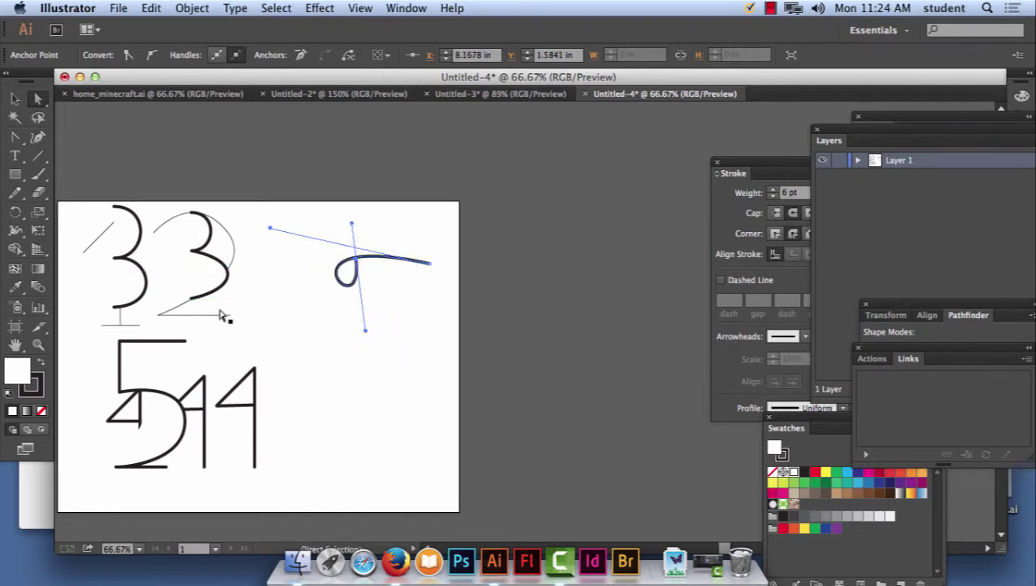
# Select the hook curve and rotate it upright into a 6 shape.
pyautogui.click(14, 98)
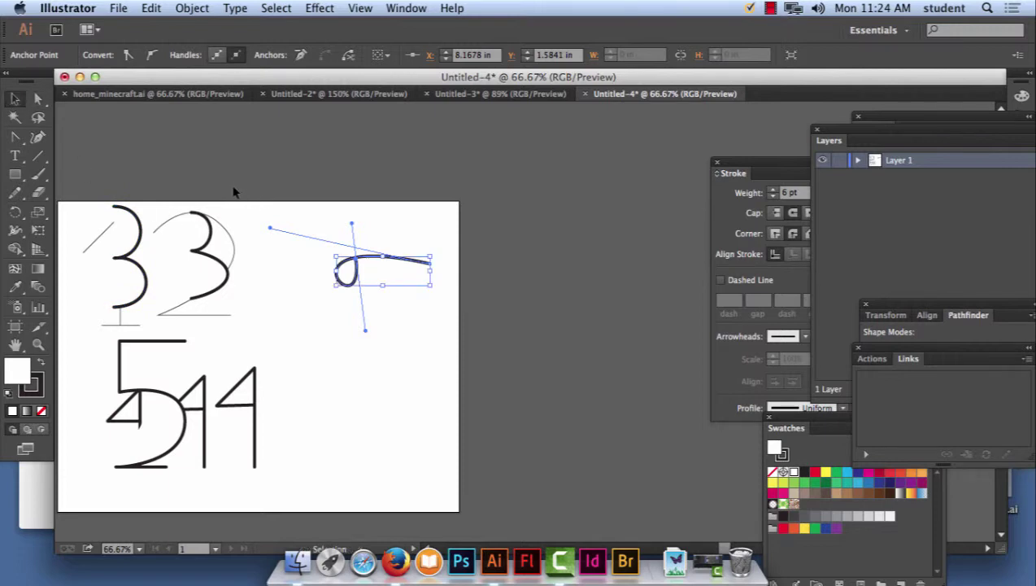
pyautogui.moveTo(246, 202); pyautogui.dragTo(455, 404)
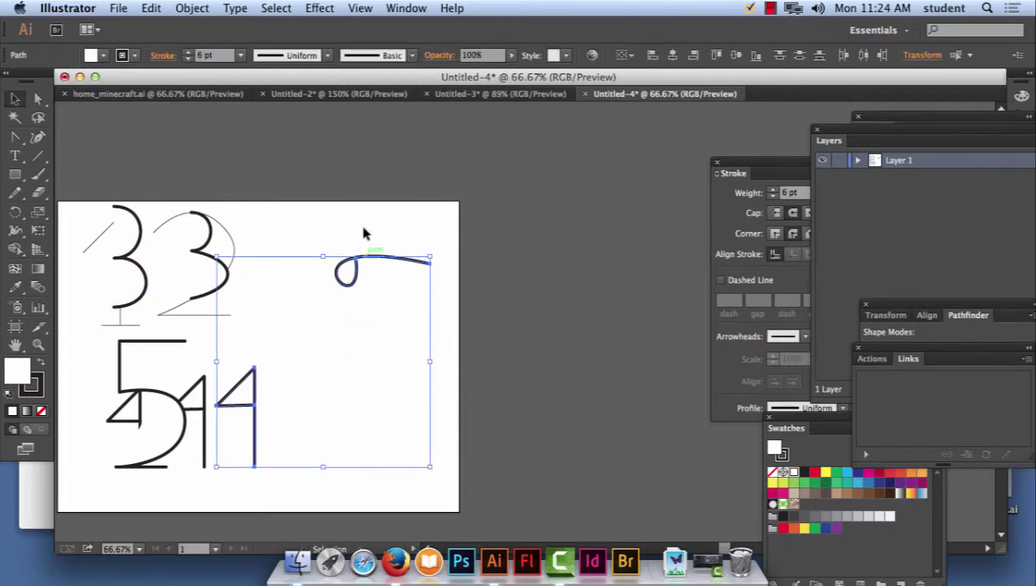
pyautogui.moveTo(286, 209); pyautogui.dragTo(426, 314)
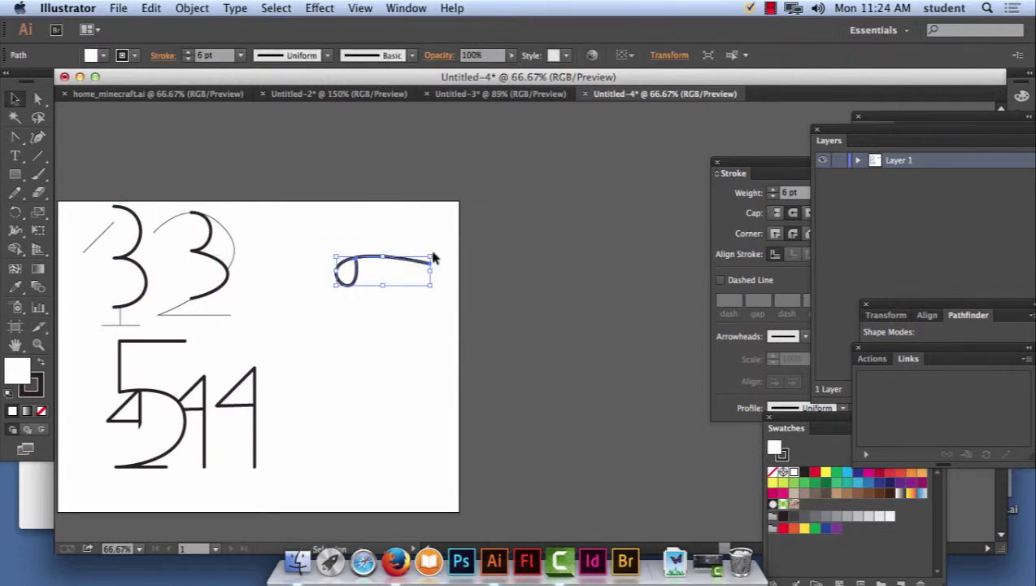
pyautogui.moveTo(435, 248); pyautogui.dragTo(358, 216)
# Reshape the 6's loop by moving its middle anchor and dragging its handles.
pyautogui.click(398, 370)
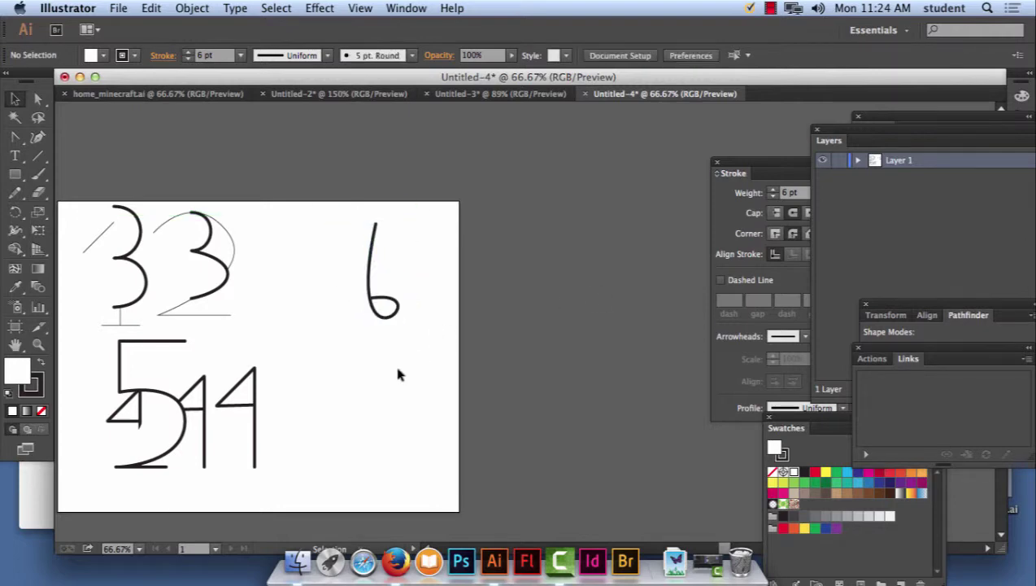
pyautogui.click(35, 101)
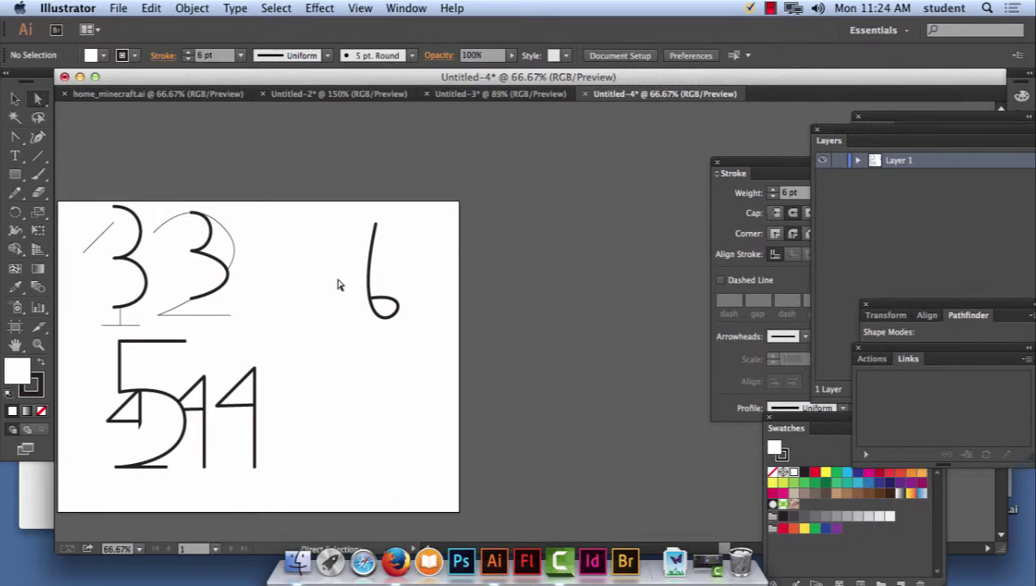
pyautogui.click(371, 298)
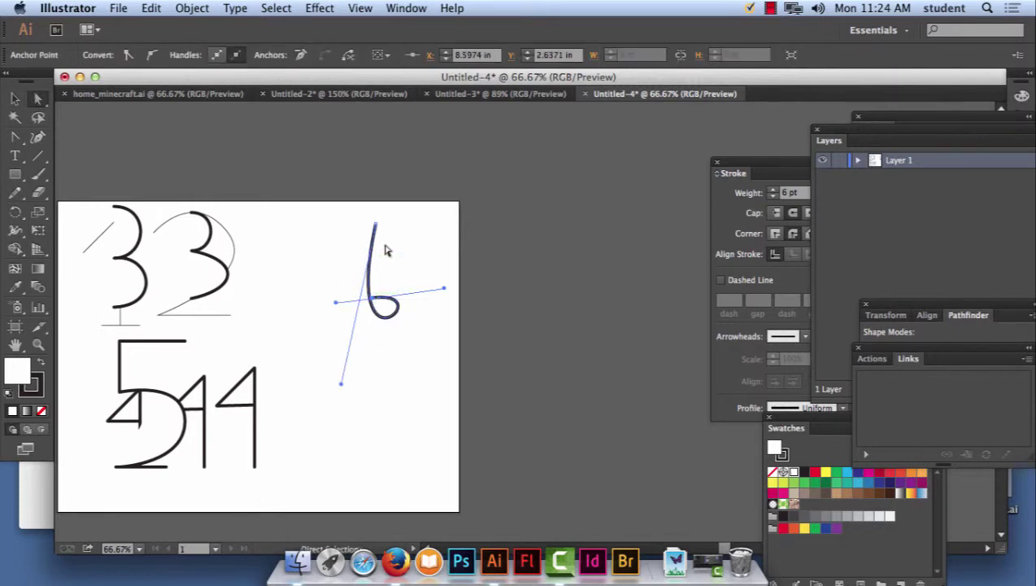
pyautogui.click(376, 222)
pyautogui.click(373, 298)
pyautogui.moveTo(445, 291); pyautogui.dragTo(536, 375)
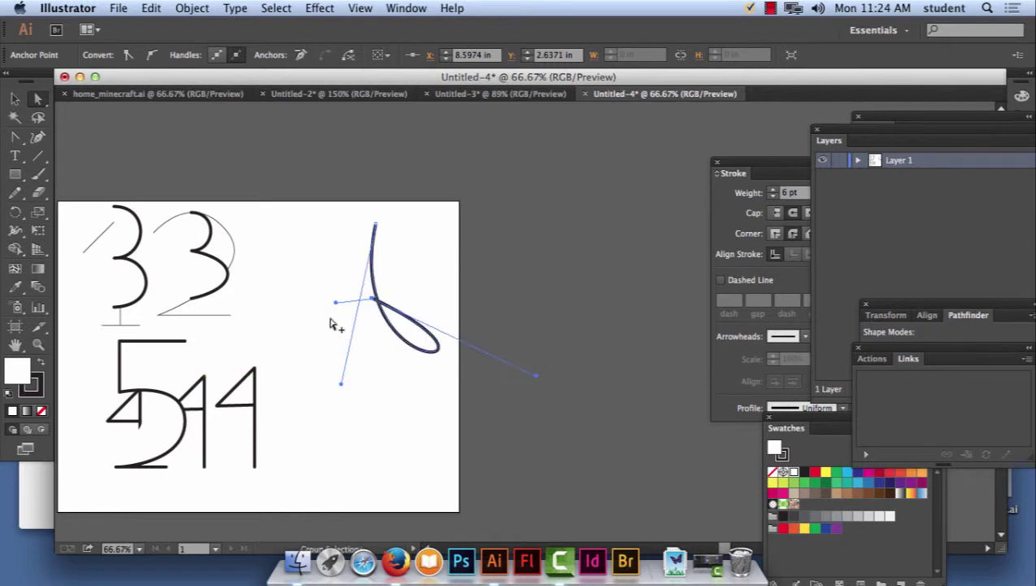
pyautogui.moveTo(337, 303); pyautogui.dragTo(257, 465)
pyautogui.click(374, 300)
pyautogui.moveTo(376, 303); pyautogui.dragTo(336, 300)
pyautogui.click(392, 294)
pyautogui.moveTo(360, 383); pyautogui.dragTo(342, 417)
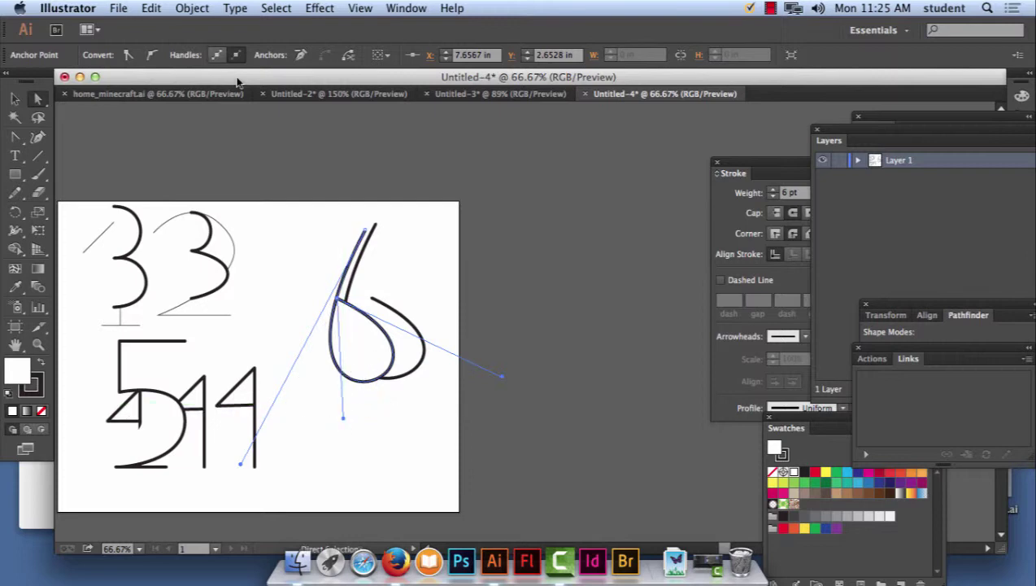
# Undo the last three edits to the 6 with Edit > Undo Move.
pyautogui.click(152, 8)
pyautogui.click(167, 27)
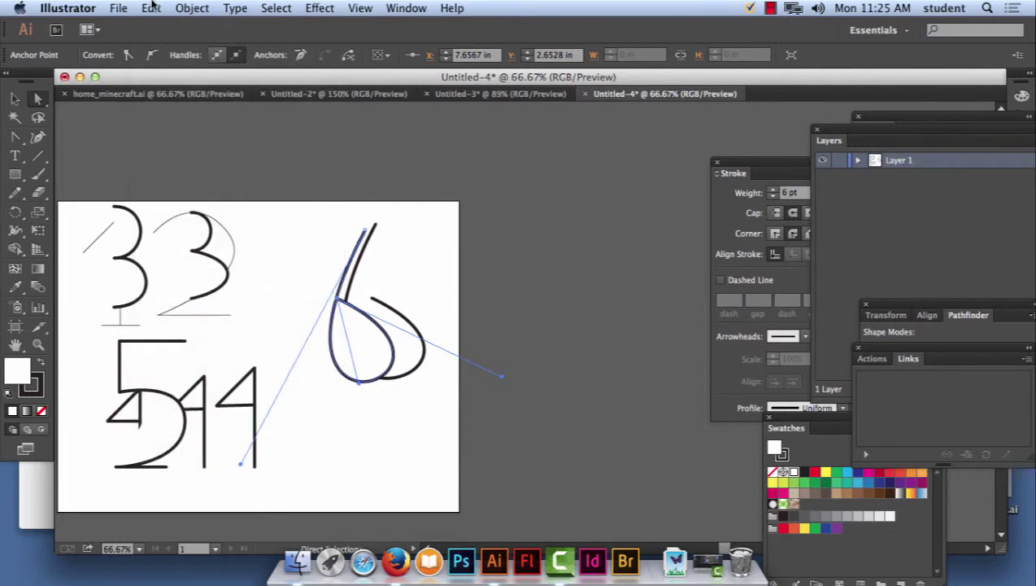
pyautogui.click(151, 8)
pyautogui.click(155, 28)
pyautogui.click(151, 8)
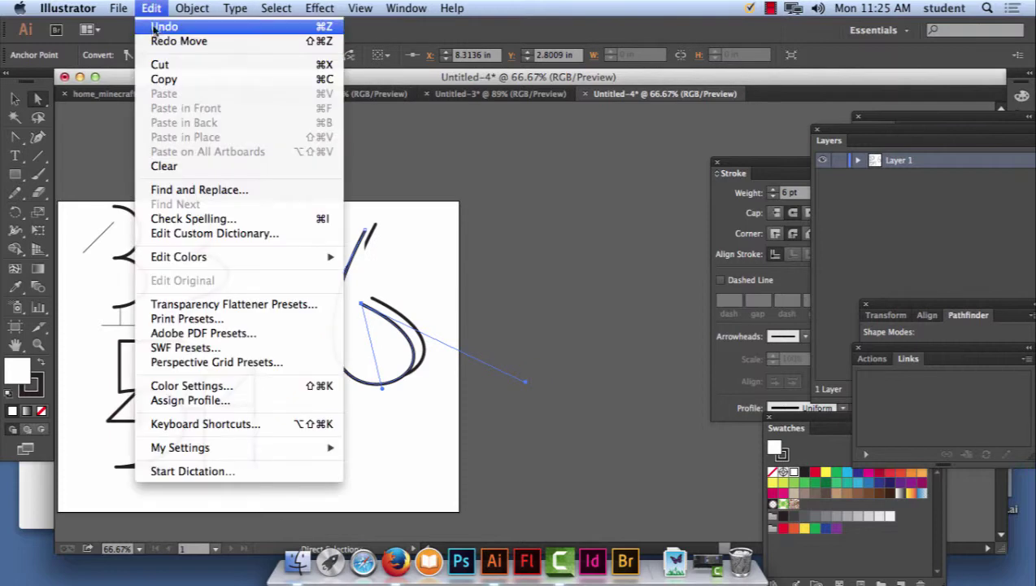
pyautogui.click(155, 33)
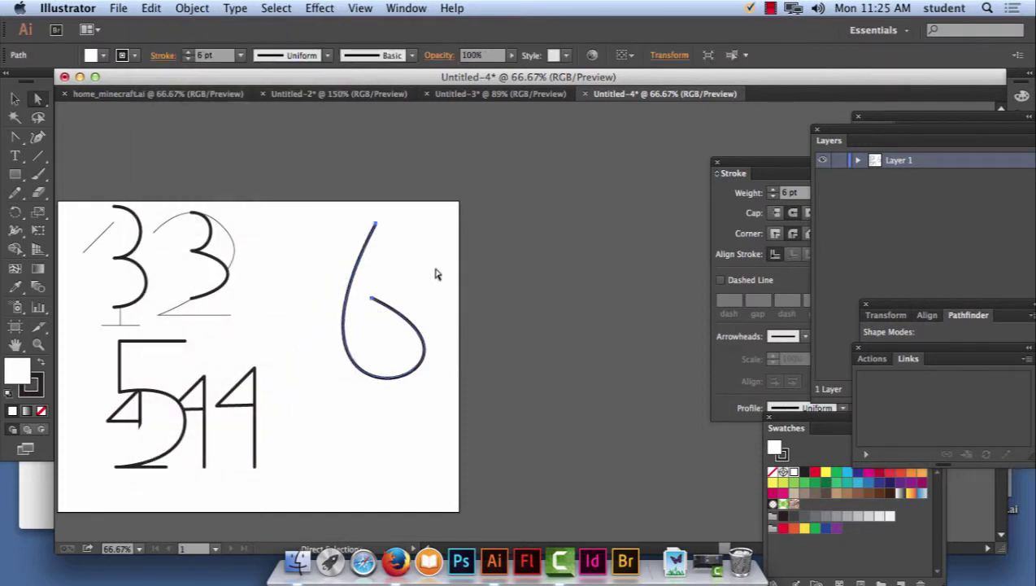
# Refine the 6 into a rounder teardrop loop, then deselect it.
pyautogui.moveTo(371, 300); pyautogui.dragTo(347, 293)
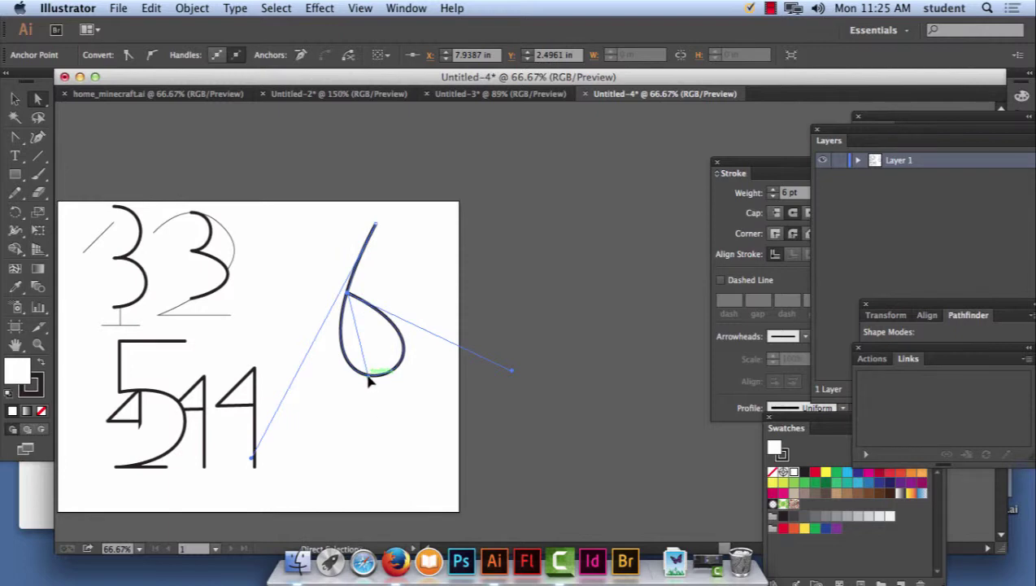
pyautogui.moveTo(368, 377)
pyautogui.mouseDown()
pyautogui.moveTo(345, 398)
pyautogui.moveTo(368, 394)
pyautogui.mouseUp()
pyautogui.moveTo(253, 462); pyautogui.dragTo(248, 486)
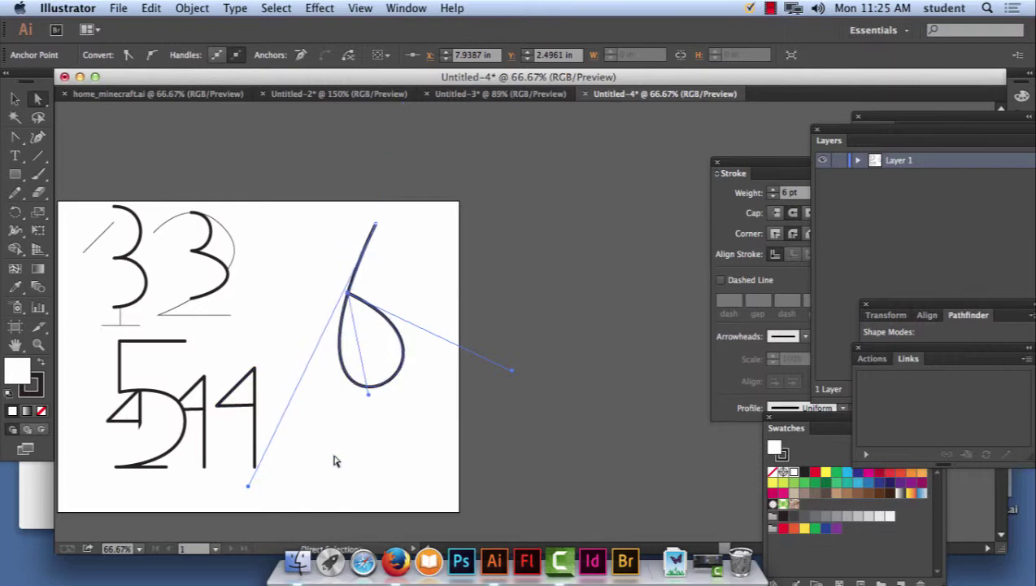
pyautogui.click(434, 469)
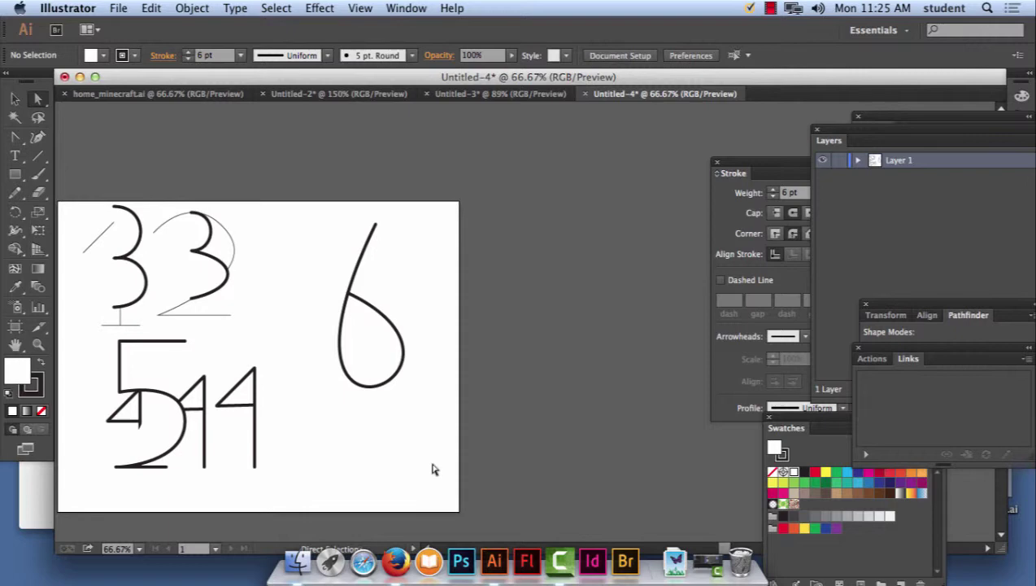
pyautogui.click(348, 287)
pyautogui.click(376, 225)
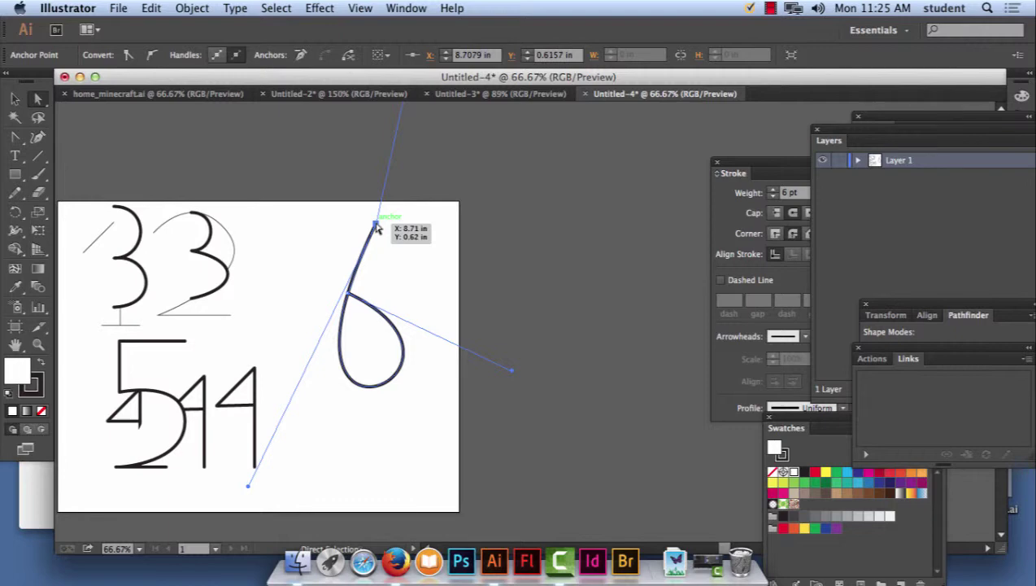
pyautogui.click(382, 178)
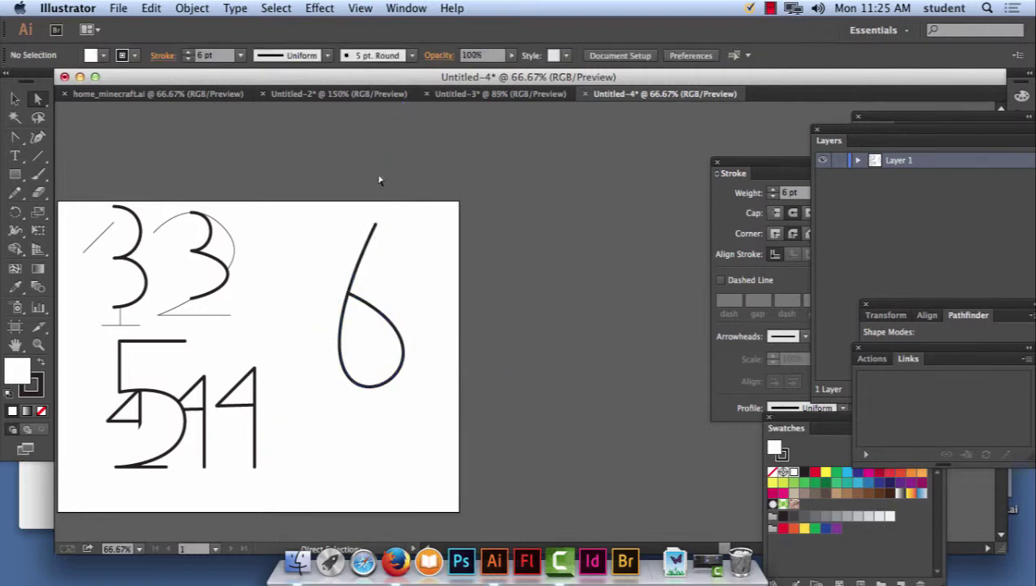
# Move the 6 beside the 3s and draw a three-anchor straight-line 7.
pyautogui.moveTo(319, 200); pyautogui.dragTo(324, 289)
pyautogui.click(378, 270)
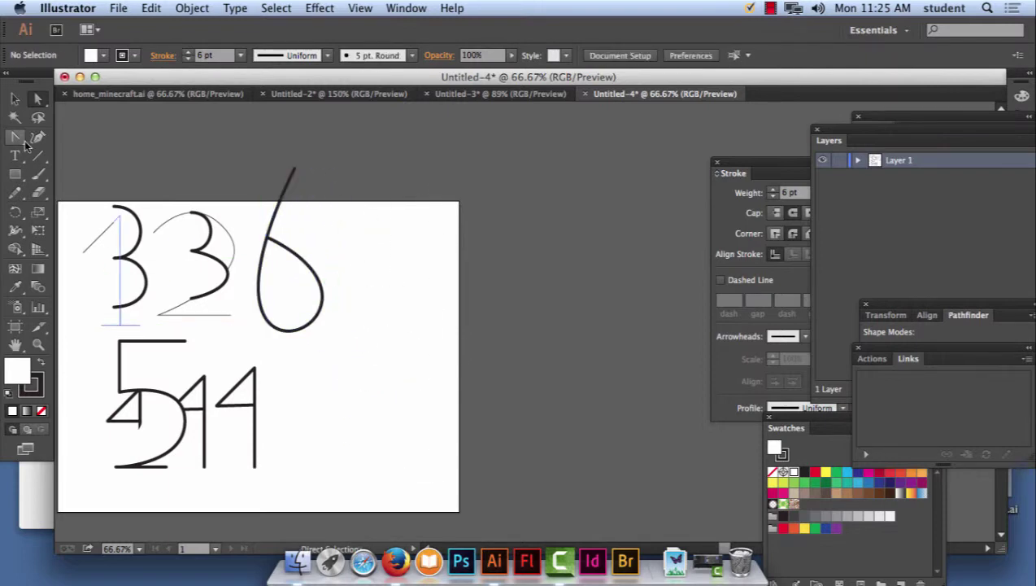
pyautogui.moveTo(17, 138); pyautogui.dragTo(45, 138)
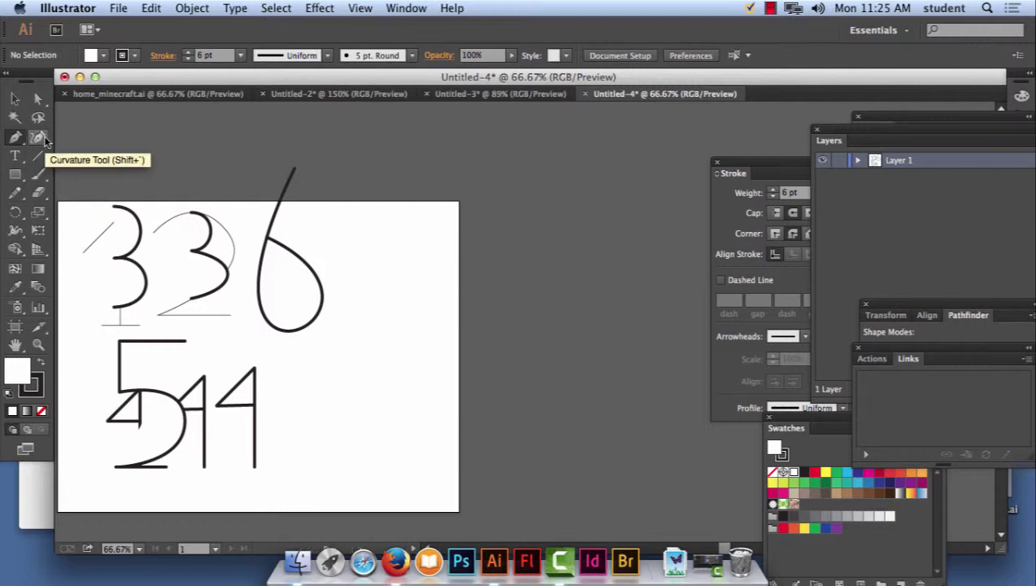
pyautogui.click(360, 270)
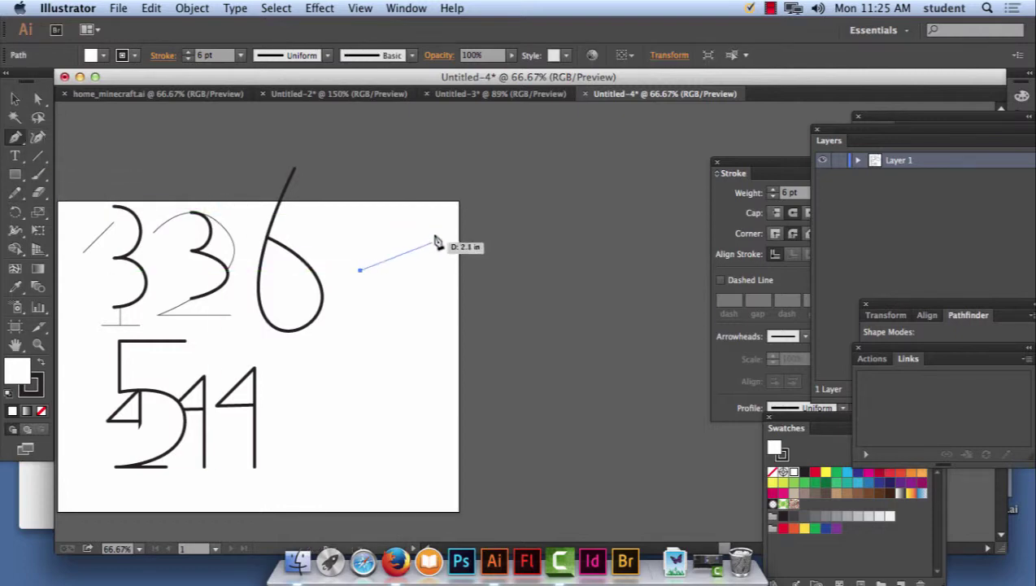
pyautogui.click(433, 236)
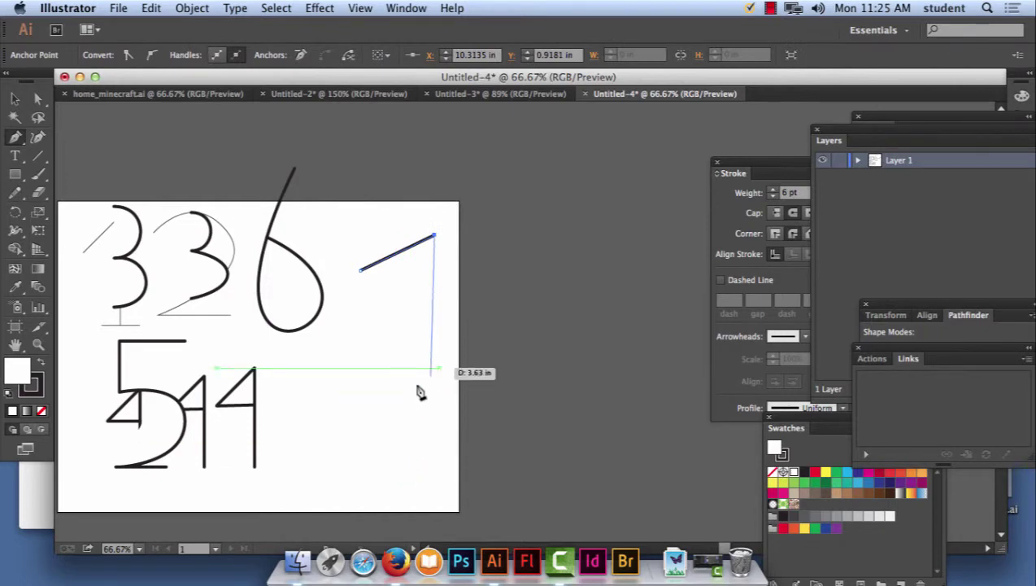
pyautogui.click(380, 416)
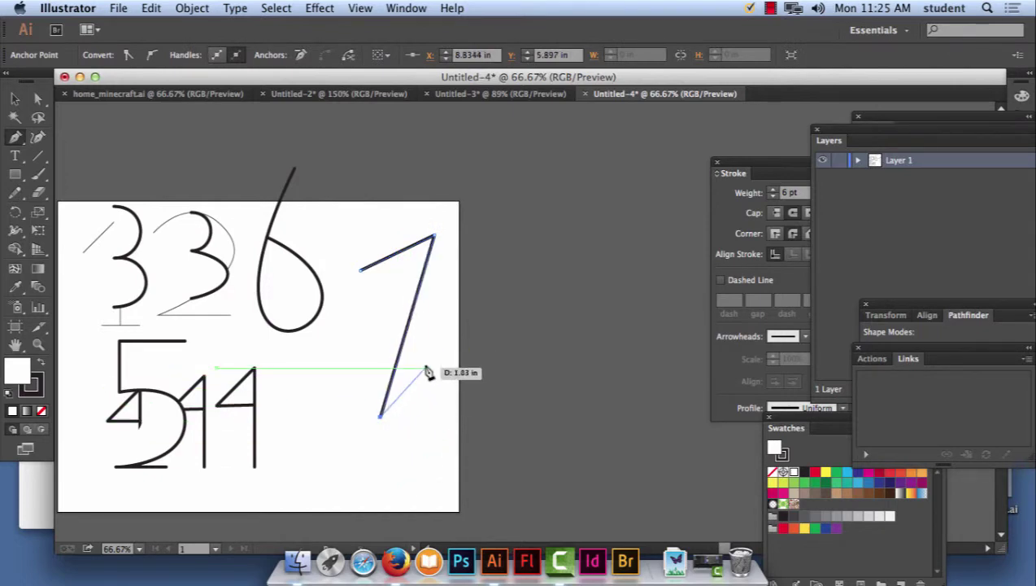
pyautogui.press('Escape')
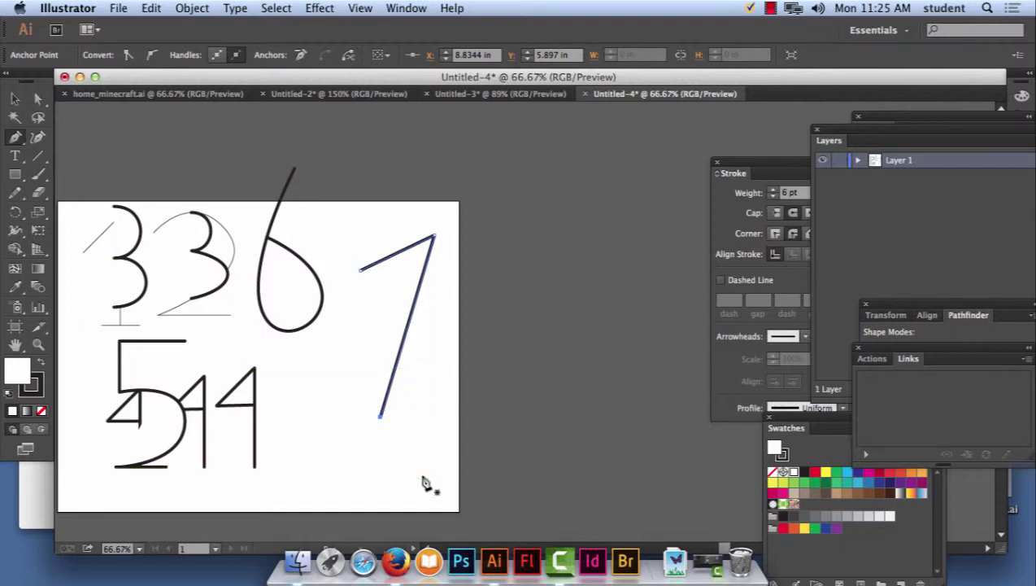
# Drag the 7 left over the second 3 and deselect it.
pyautogui.click(16, 99)
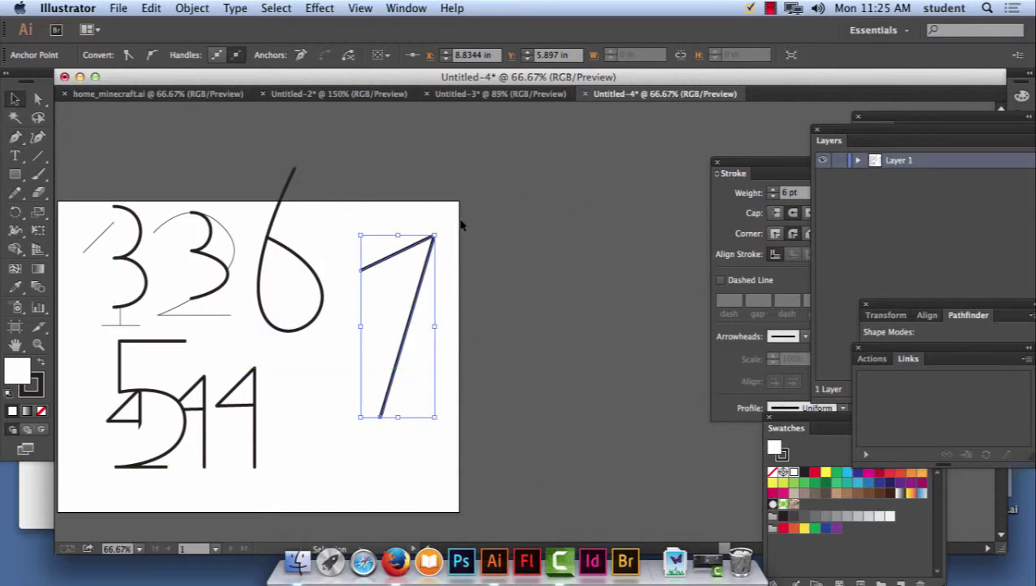
pyautogui.moveTo(407, 245); pyautogui.dragTo(218, 196)
pyautogui.click(412, 269)
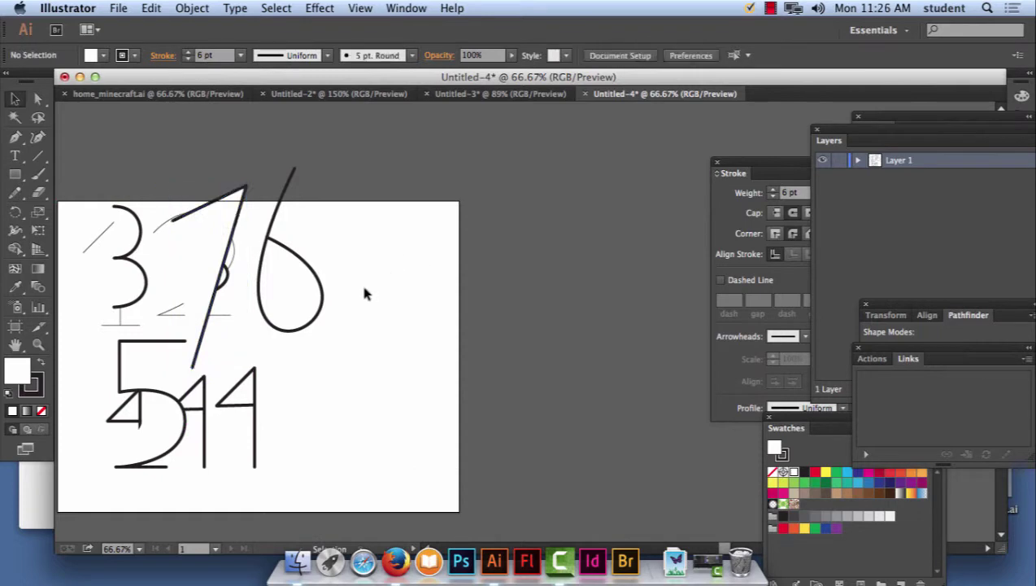
# Draw a smooth two-loop 8 with curved Pen anchors.
pyautogui.click(16, 137)
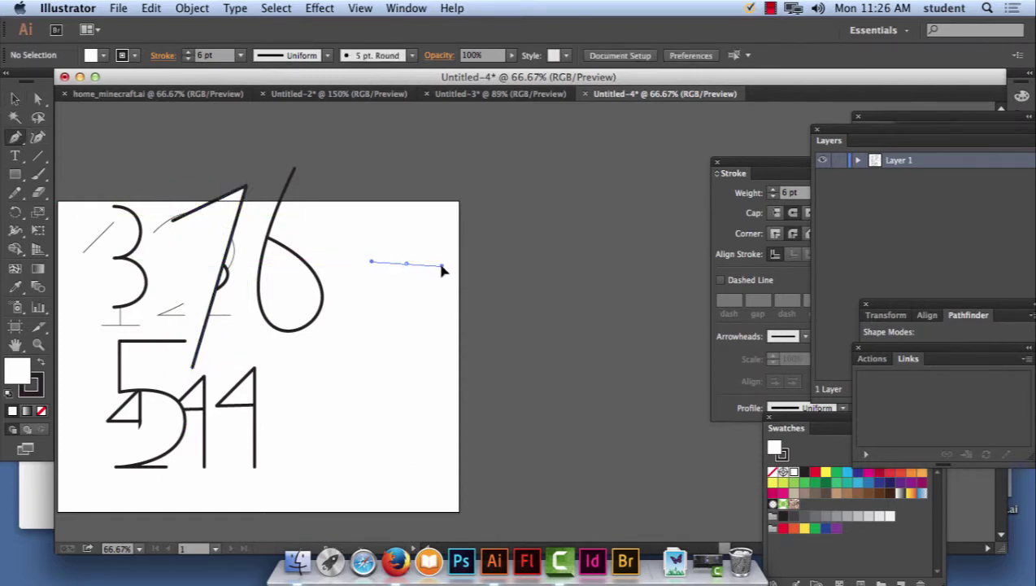
pyautogui.moveTo(441, 265); pyautogui.dragTo(439, 265)
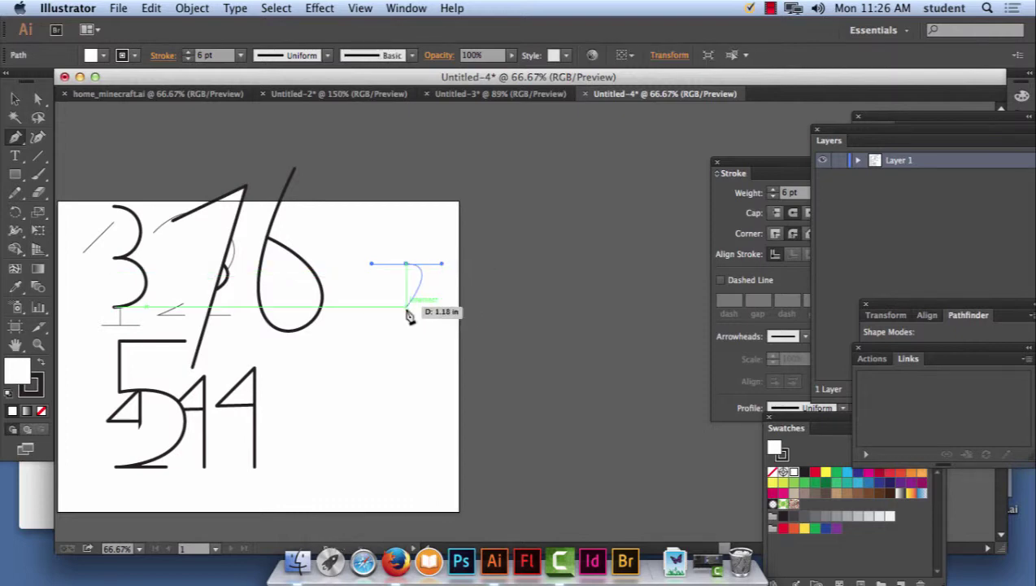
pyautogui.moveTo(407, 320); pyautogui.dragTo(368, 322)
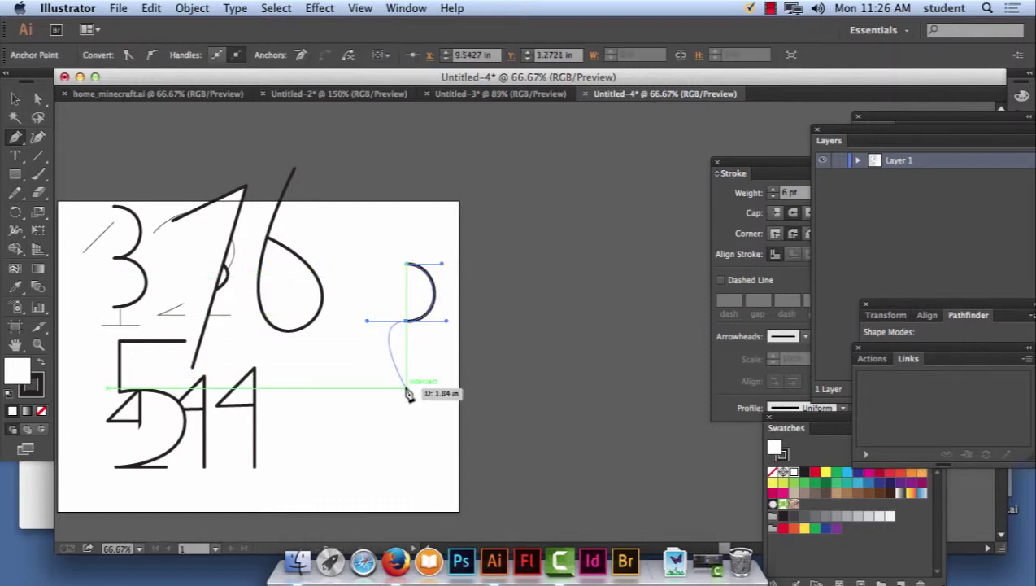
pyautogui.moveTo(405, 396); pyautogui.dragTo(459, 396)
pyautogui.moveTo(407, 323); pyautogui.dragTo(356, 318)
pyautogui.moveTo(404, 269); pyautogui.dragTo(444, 263)
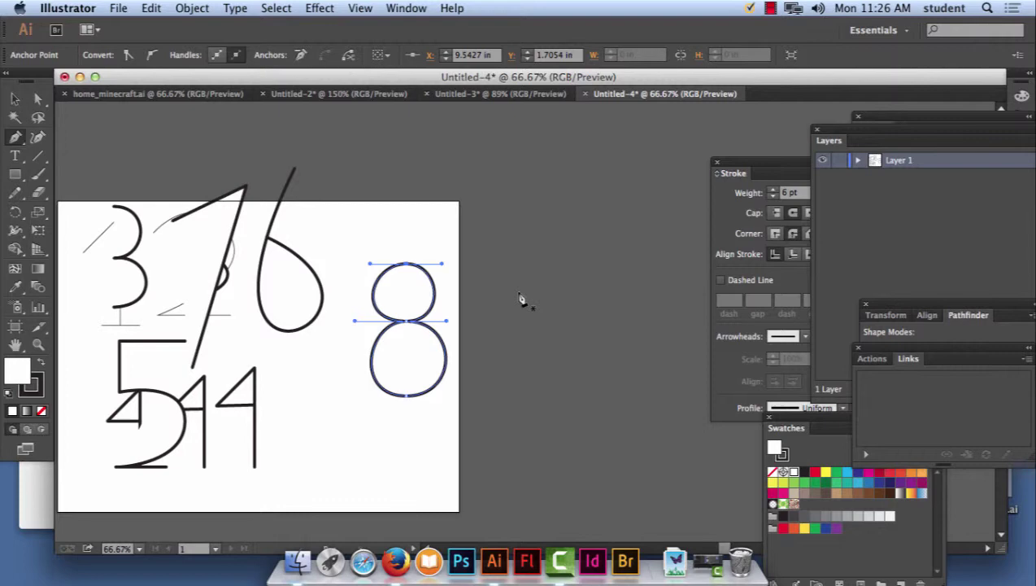
# Move the 8 up above the 6 and deselect it.
pyautogui.click(15, 99)
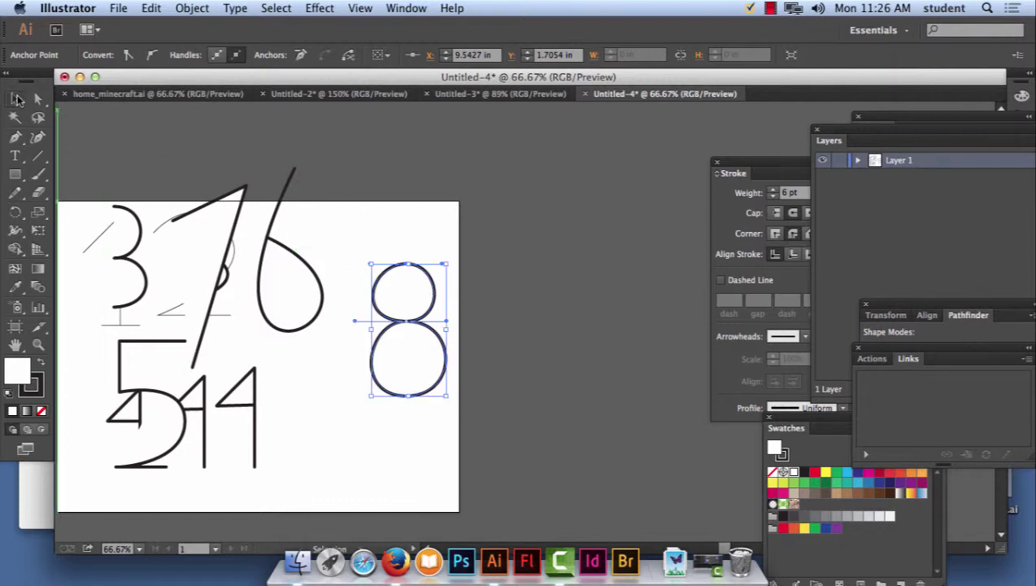
pyautogui.click(357, 229)
pyautogui.moveTo(428, 365); pyautogui.dragTo(342, 232)
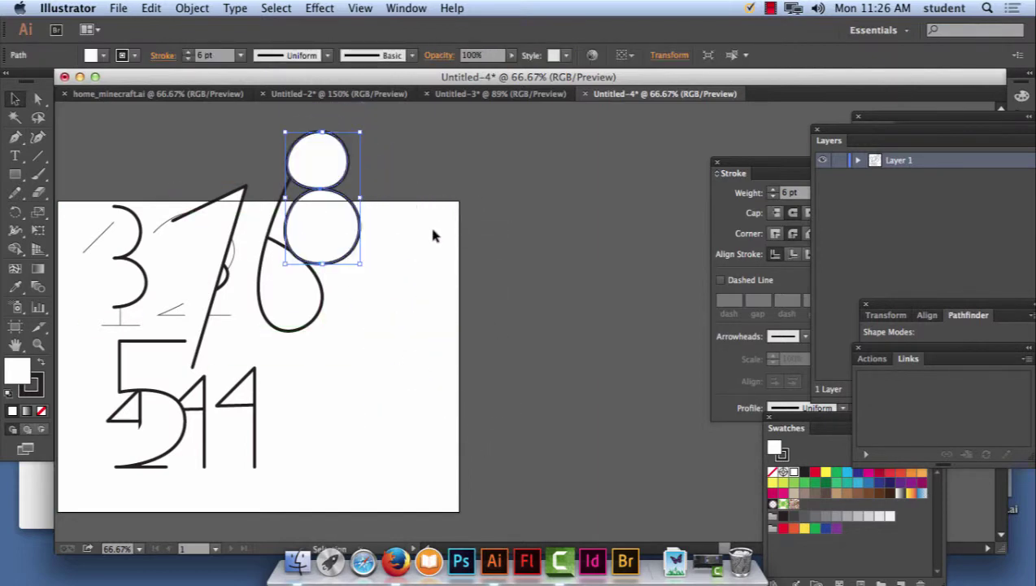
pyautogui.click(432, 233)
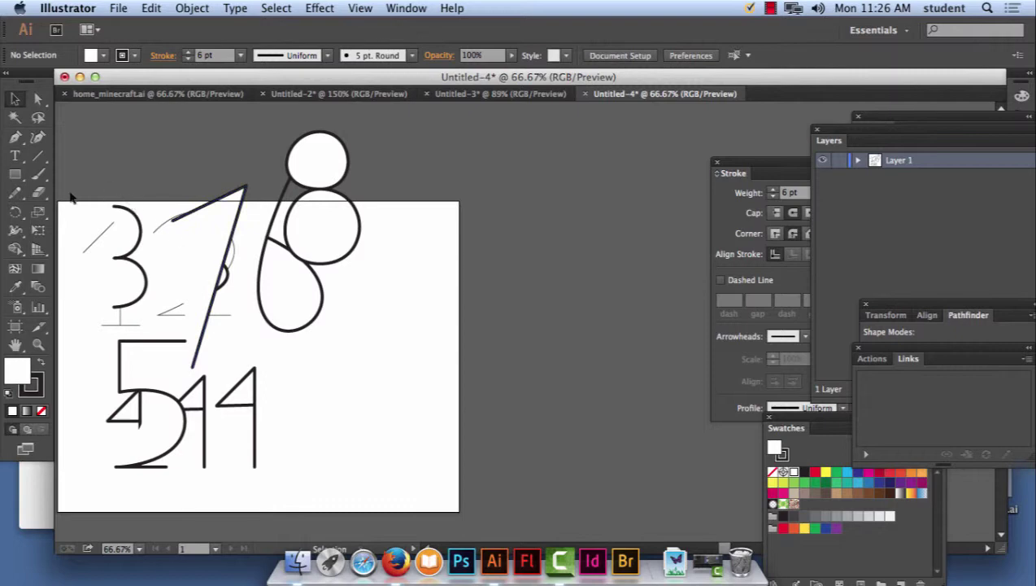
pyautogui.click(16, 137)
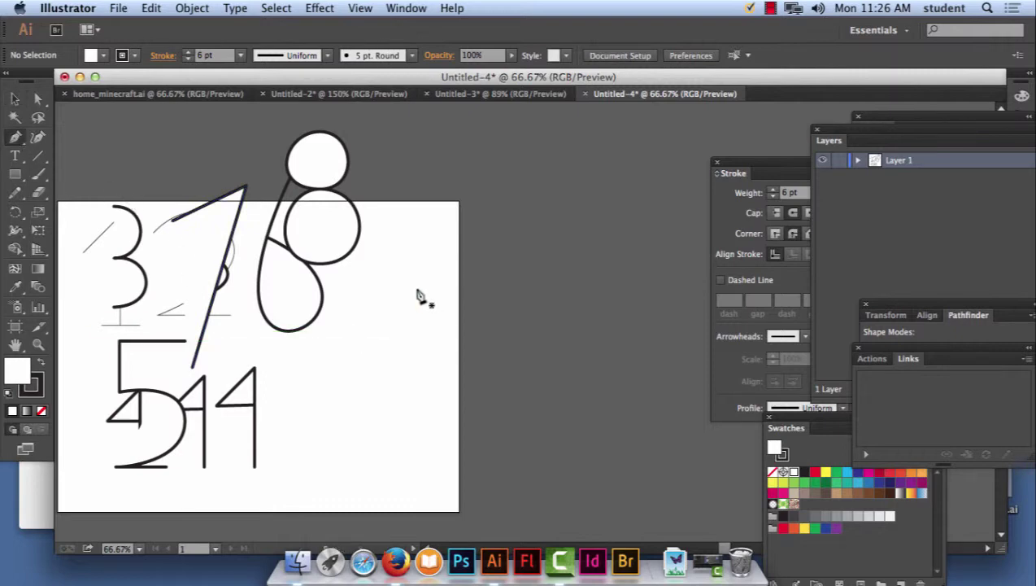
# Set the view to 100% and place the top, middle and bottom curved anchors of a new 8.
pyautogui.press('super+equal')
pyautogui.press('super+equal')
pyautogui.press('super+minus')
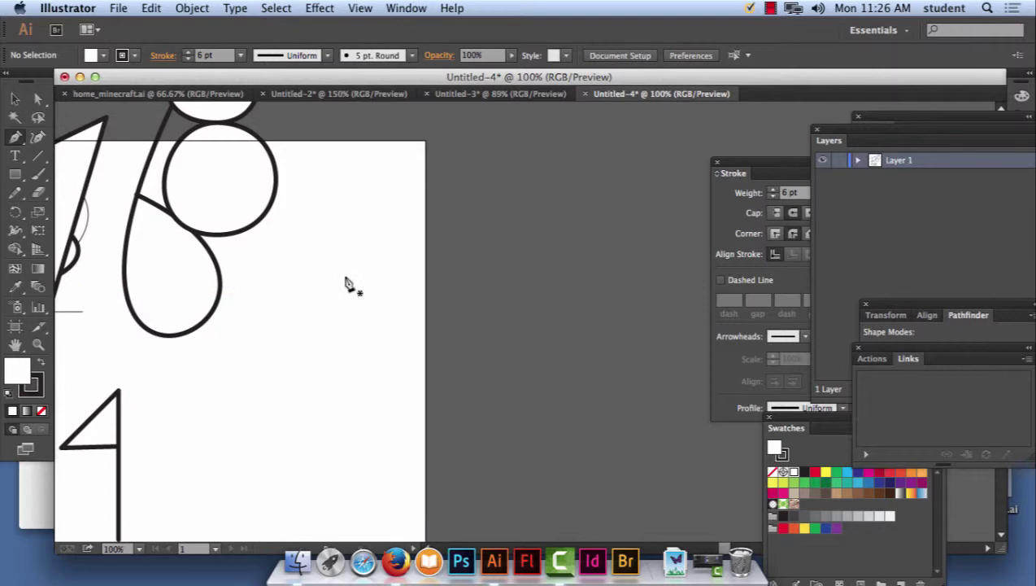
pyautogui.moveTo(345, 281); pyautogui.dragTo(421, 276)
pyautogui.moveTo(345, 277); pyautogui.dragTo(367, 389)
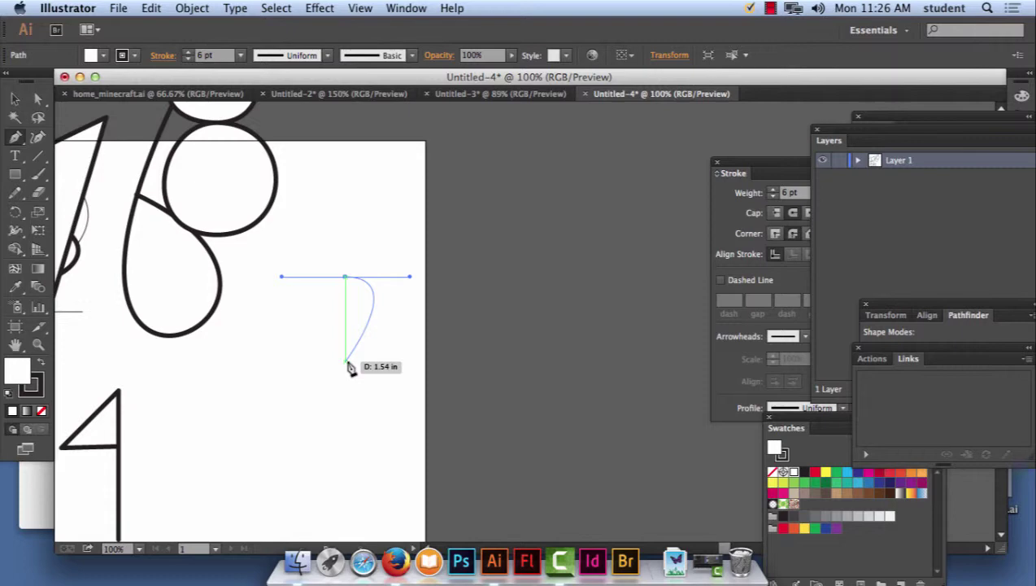
pyautogui.moveTo(345, 361); pyautogui.dragTo(286, 362)
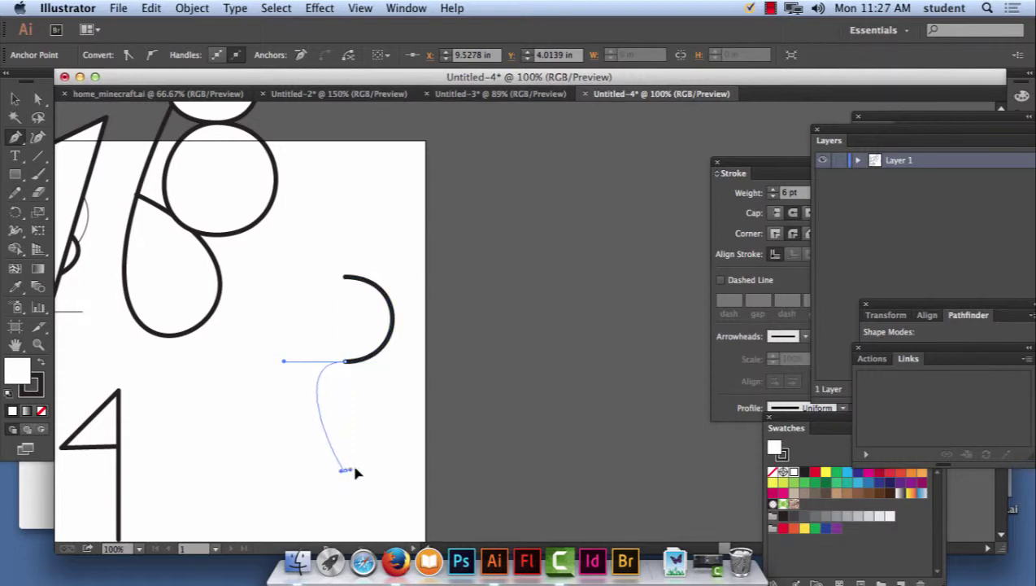
pyautogui.moveTo(346, 470); pyautogui.dragTo(416, 479)
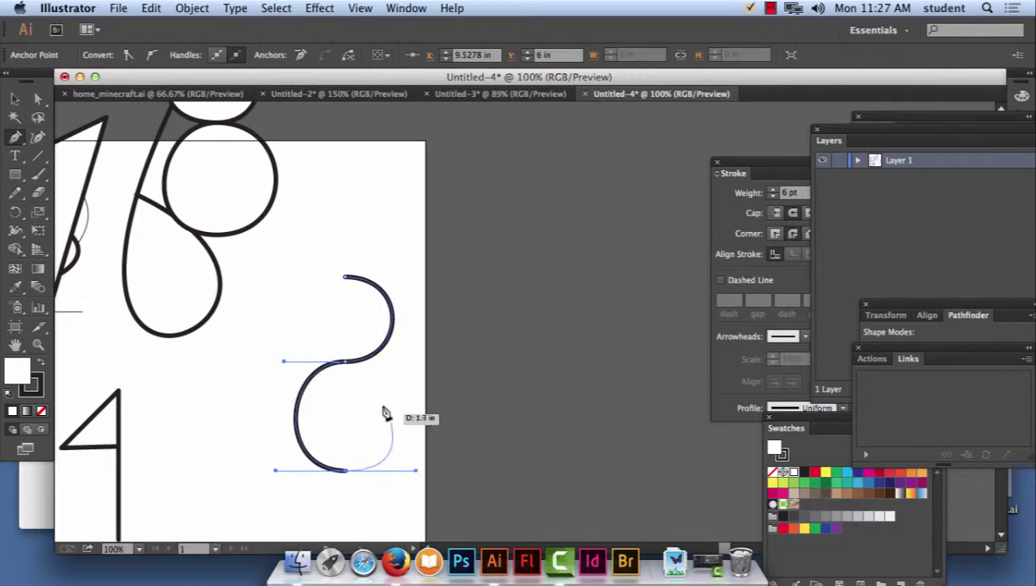
# Undo the accidental middle-anchor deletion and close the 8's lower and upper loops.
pyautogui.click(346, 361)
pyautogui.click(151, 8)
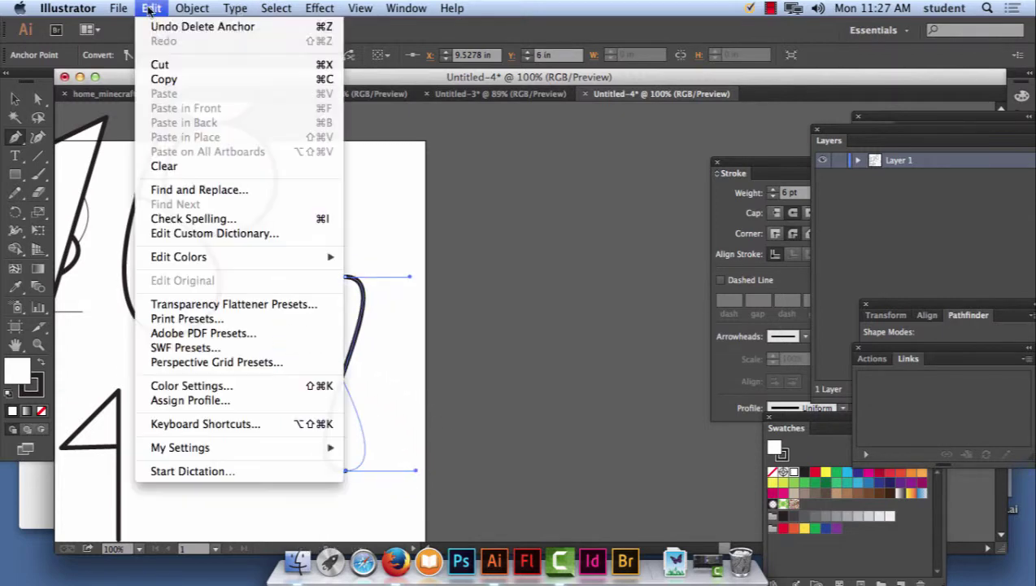
pyautogui.click(183, 21)
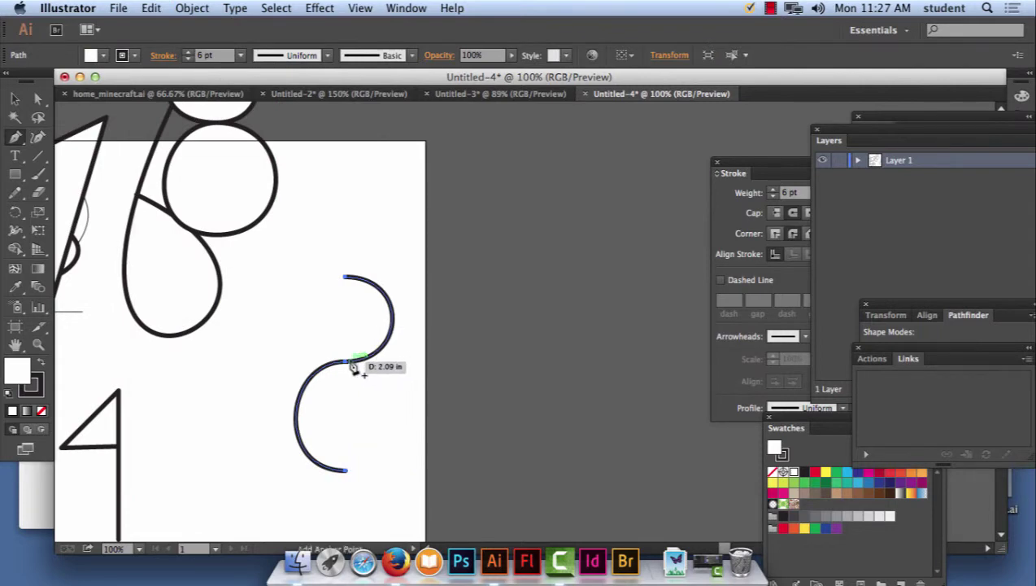
pyautogui.click(355, 363)
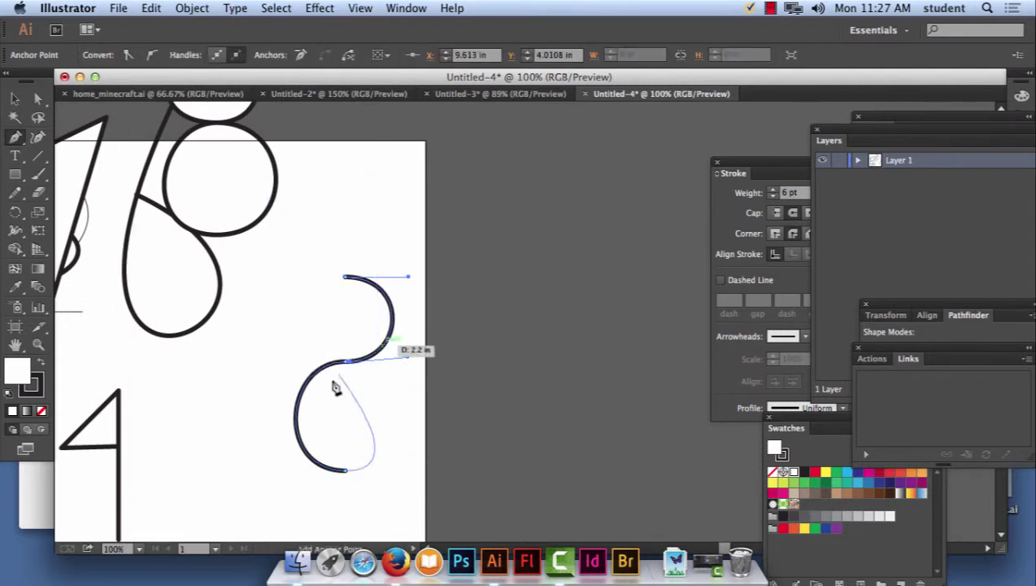
pyautogui.moveTo(350, 360); pyautogui.dragTo(271, 359)
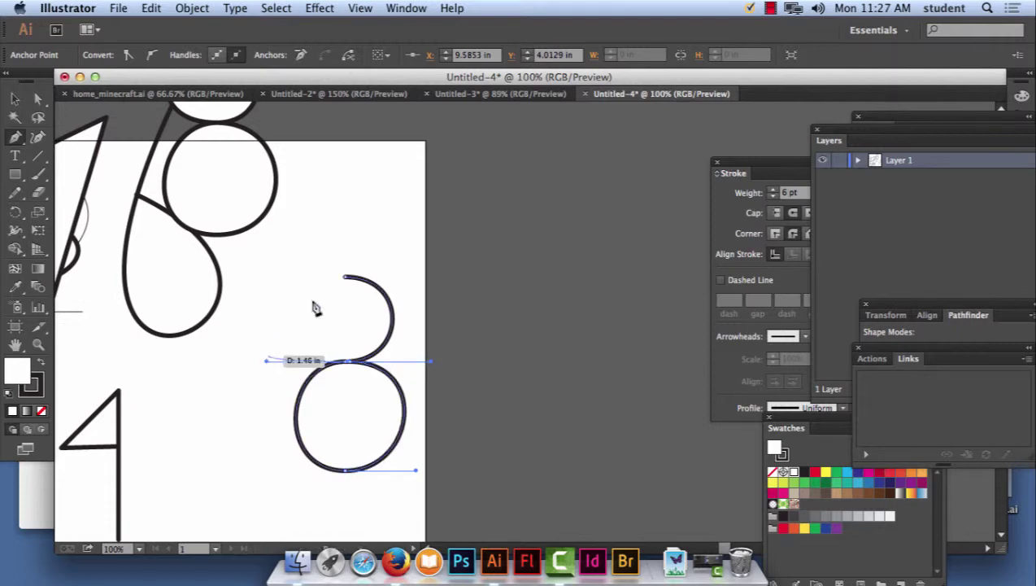
pyautogui.moveTo(346, 277); pyautogui.dragTo(408, 278)
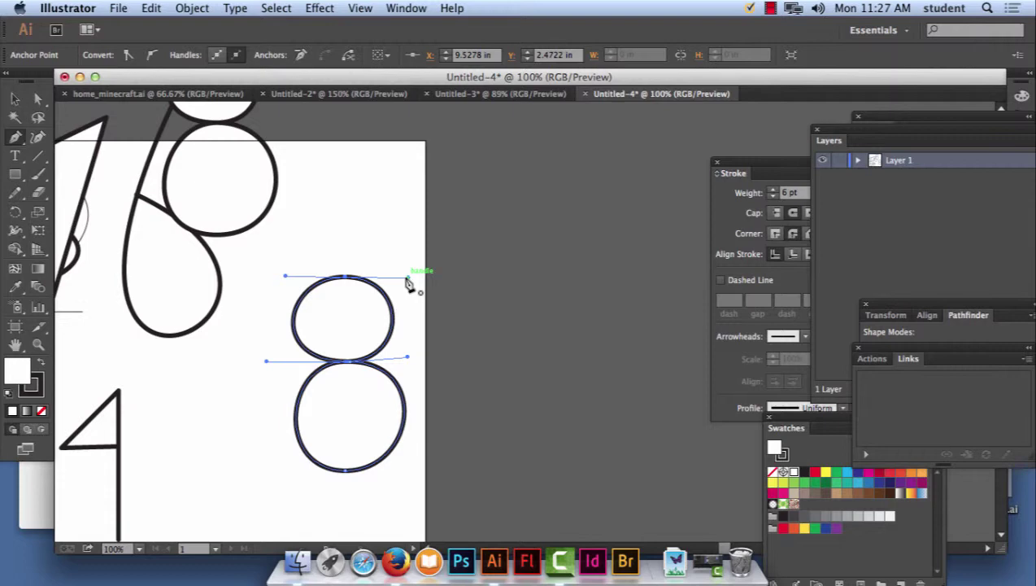
pyautogui.click(771, 8)
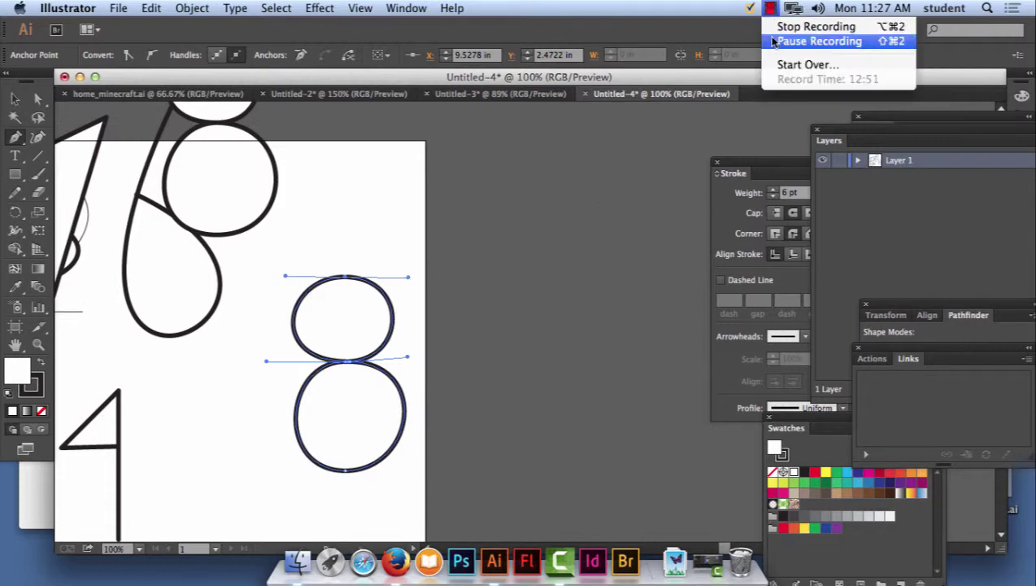
pyautogui.click(774, 42)
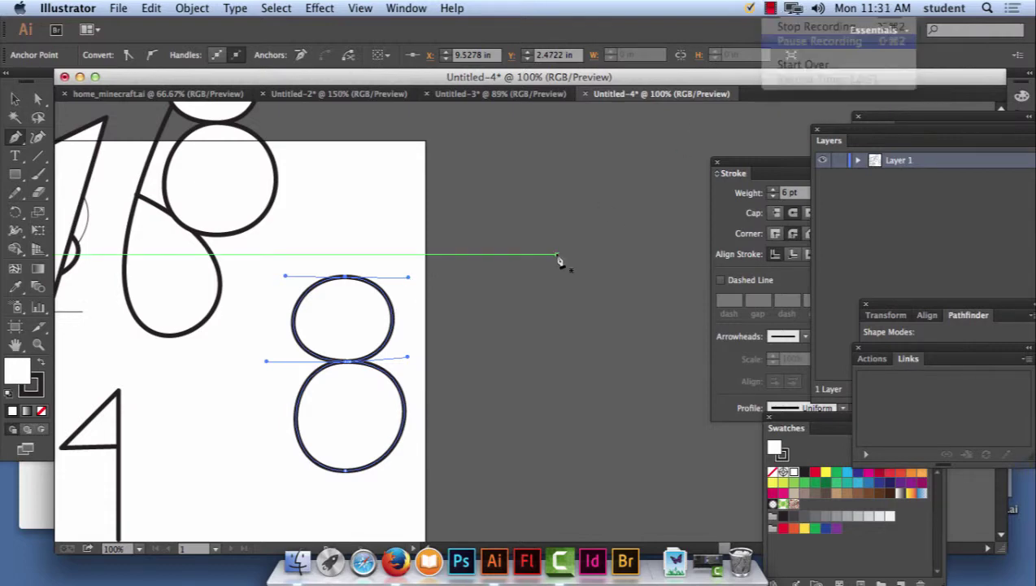
pyautogui.press('super+minus')
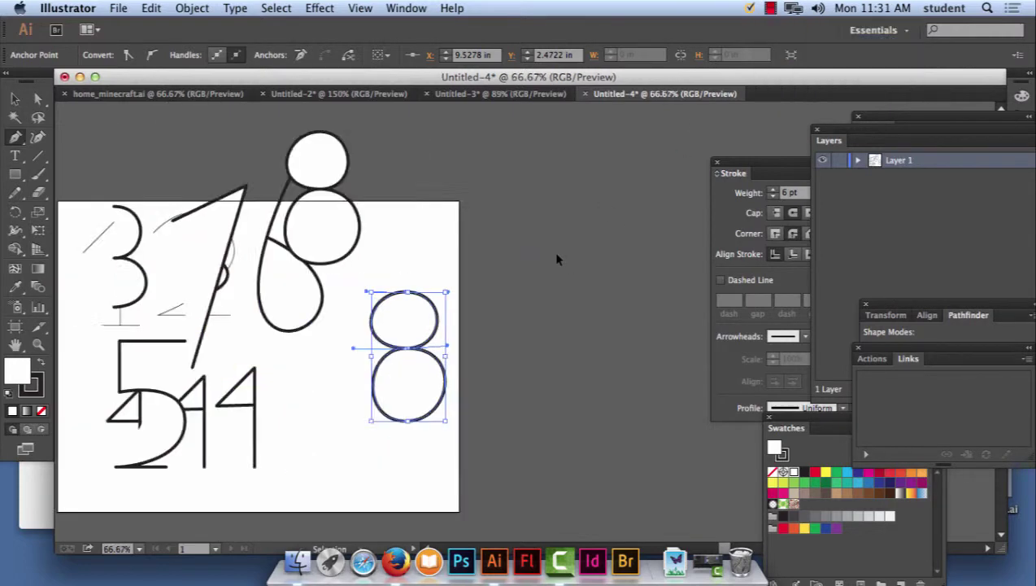
pyautogui.press('super+minus')
pyautogui.press('super+minus')
pyautogui.click(15, 98)
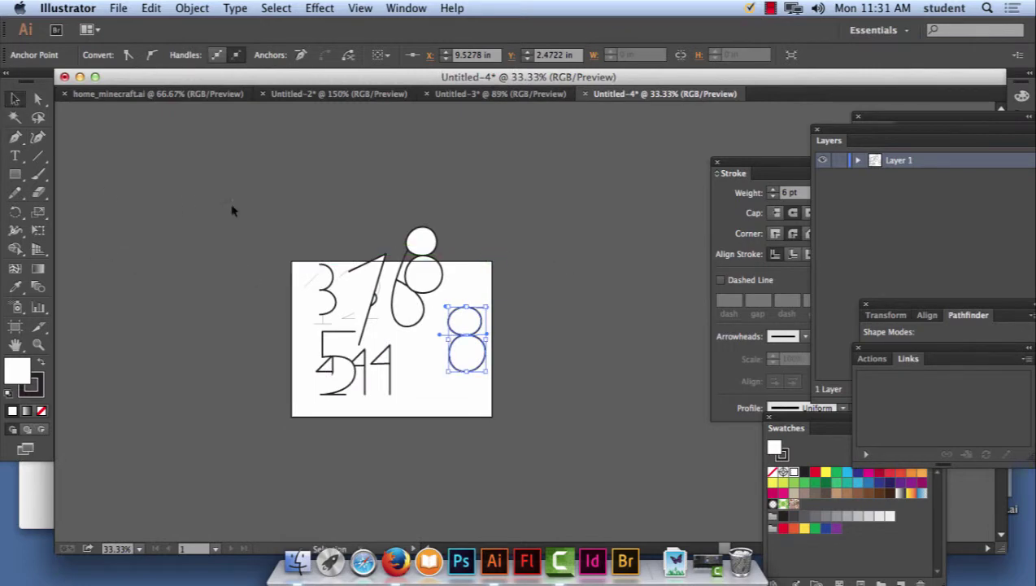
pyautogui.moveTo(250, 197); pyautogui.dragTo(538, 453)
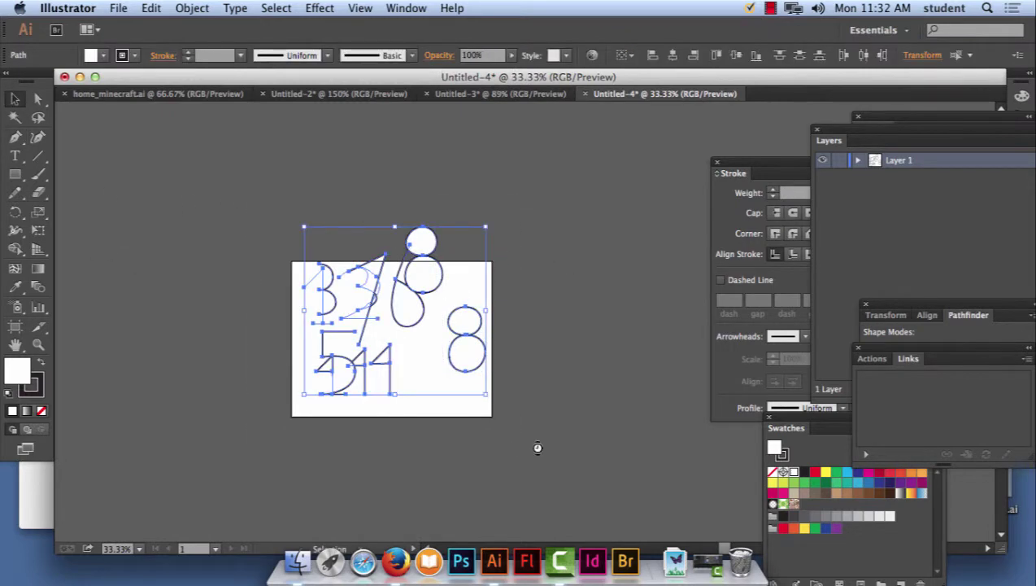
pyautogui.press('Delete')
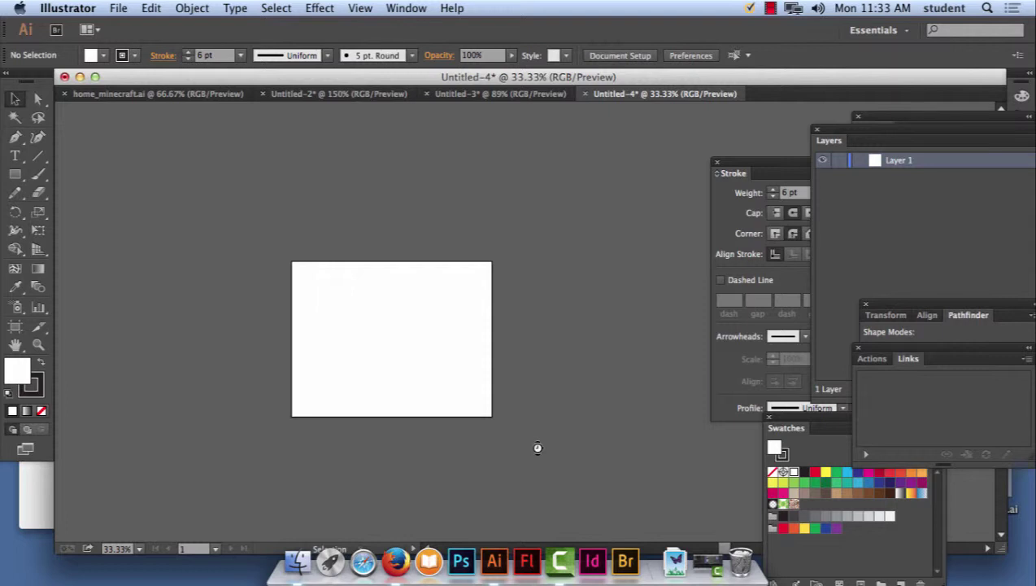
pyautogui.press('super+minus')
pyautogui.press('super+minus')
pyautogui.press('super+equal')
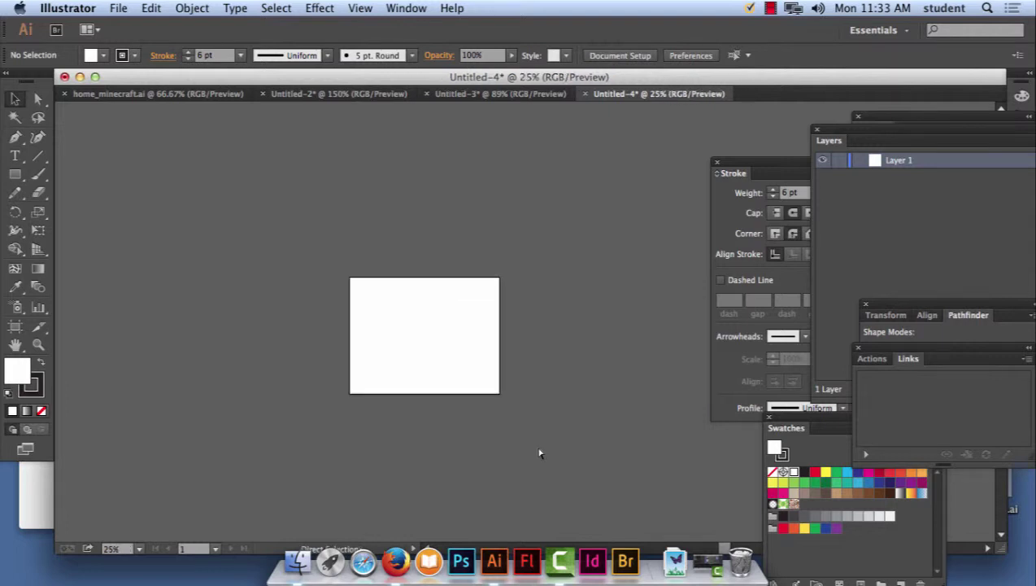
pyautogui.press('super+equal')
pyautogui.press('super+equal')
pyautogui.press('super+equal')
pyautogui.press('super+equal')
pyautogui.press('super+minus')
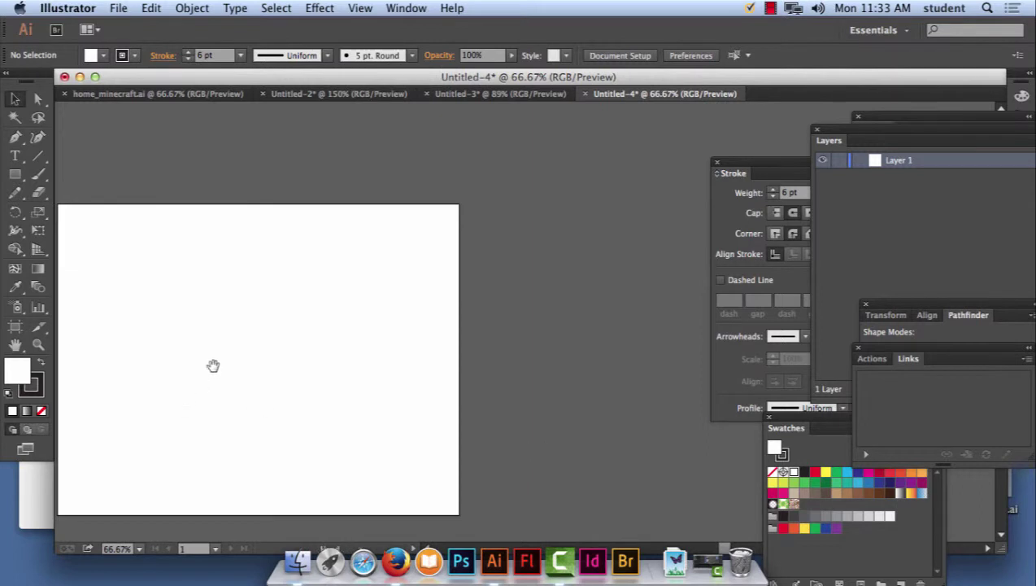
# Draw a small star near the artboard's top-left corner with the Star Tool.
pyautogui.moveTo(134, 234); pyautogui.dragTo(249, 208)
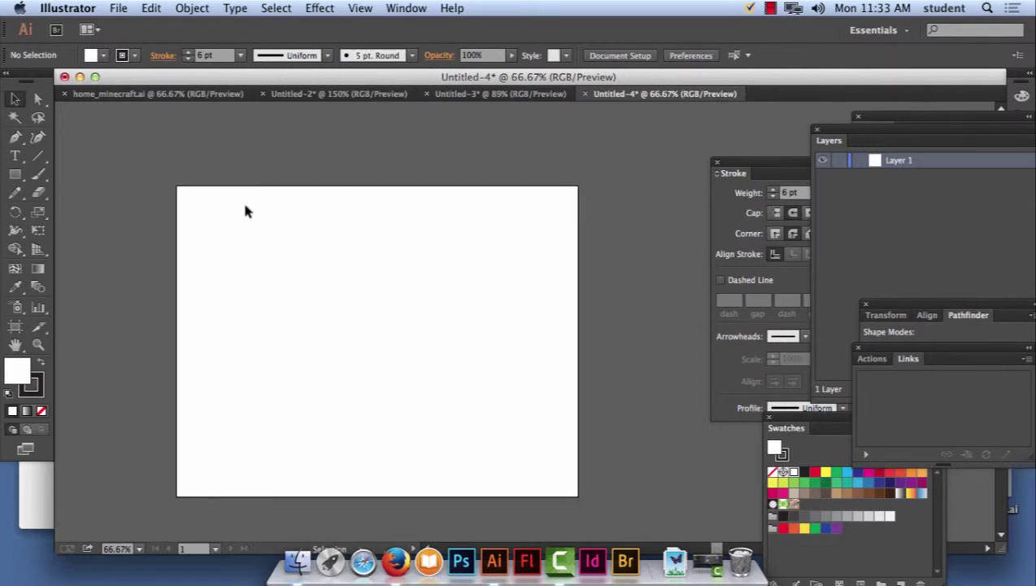
pyautogui.click(22, 176)
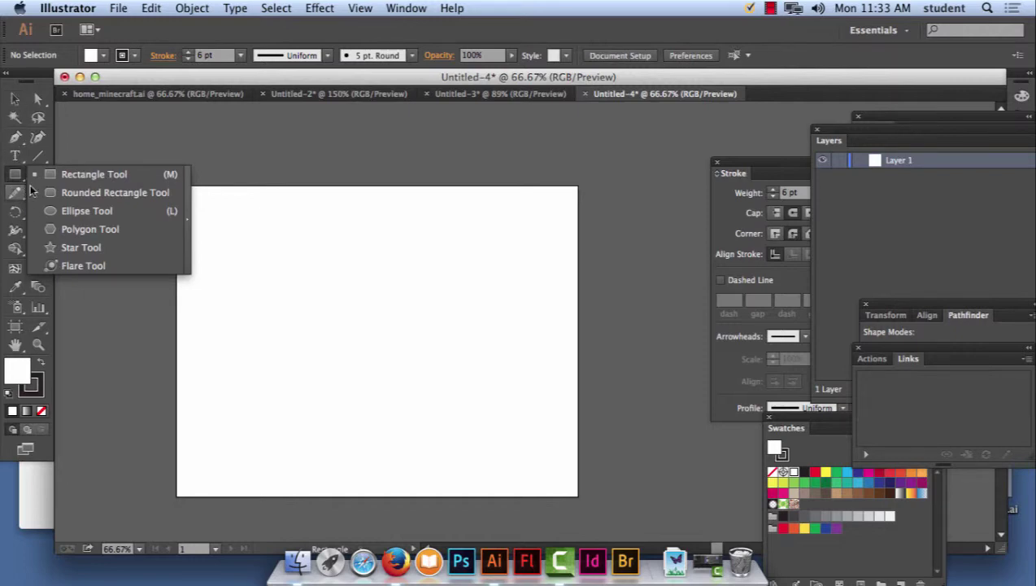
pyautogui.click(76, 248)
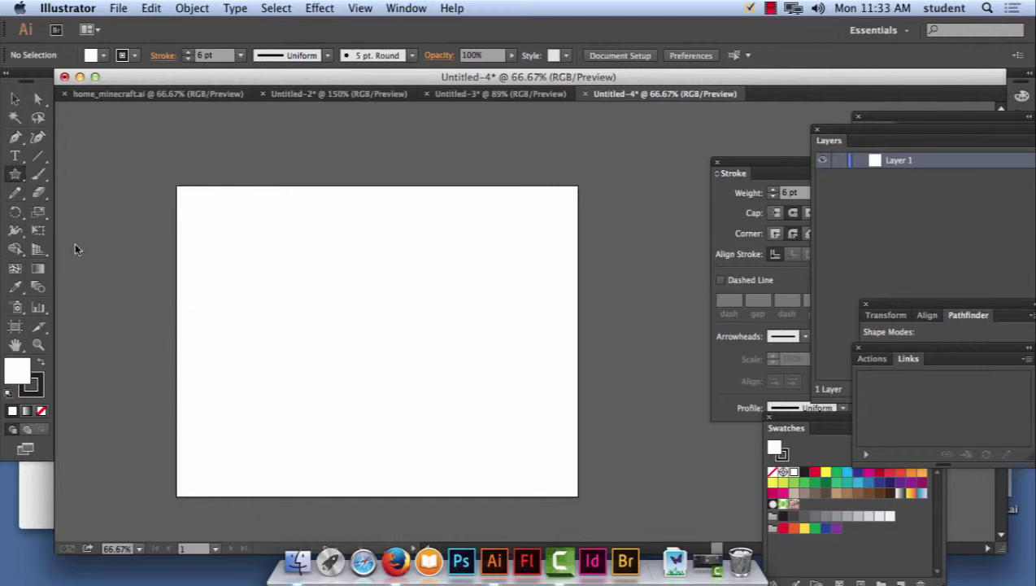
pyautogui.moveTo(216, 216); pyautogui.dragTo(230, 225)
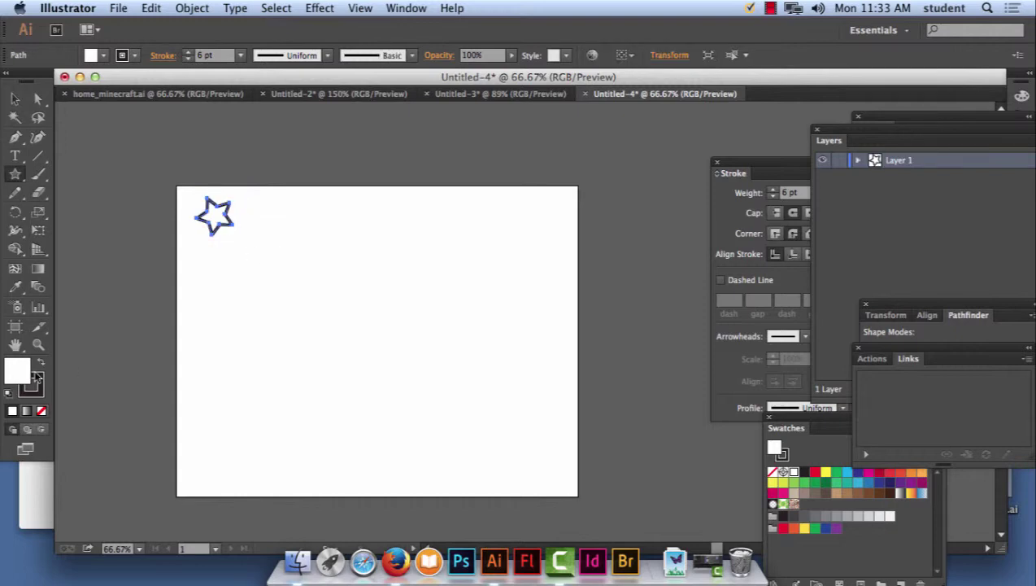
# Give the star a bright yellow fill and a 3 pt outline, then reselect it.
pyautogui.doubleClick(25, 371)
pyautogui.moveTo(433, 278); pyautogui.dragTo(488, 206)
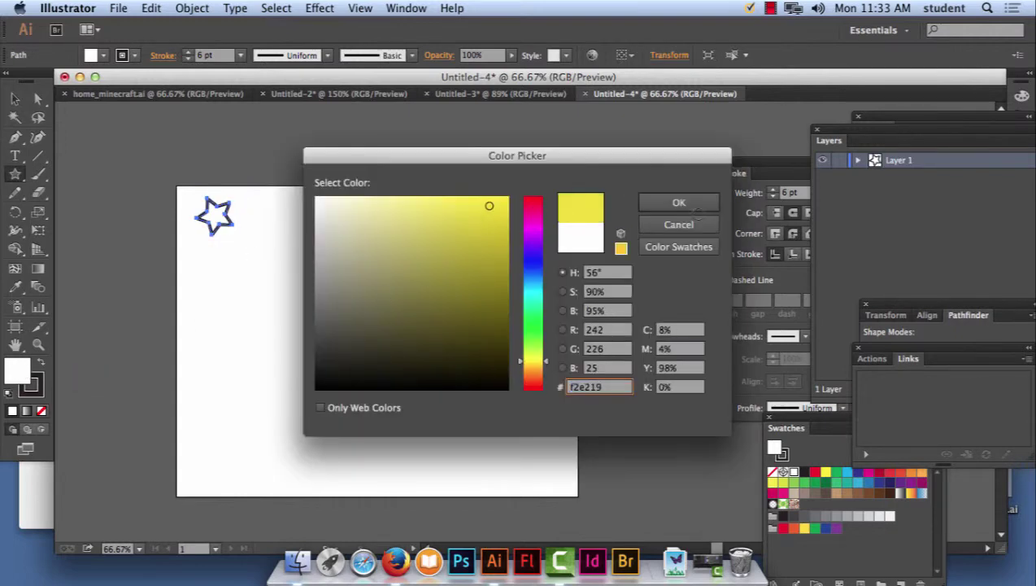
pyautogui.click(678, 202)
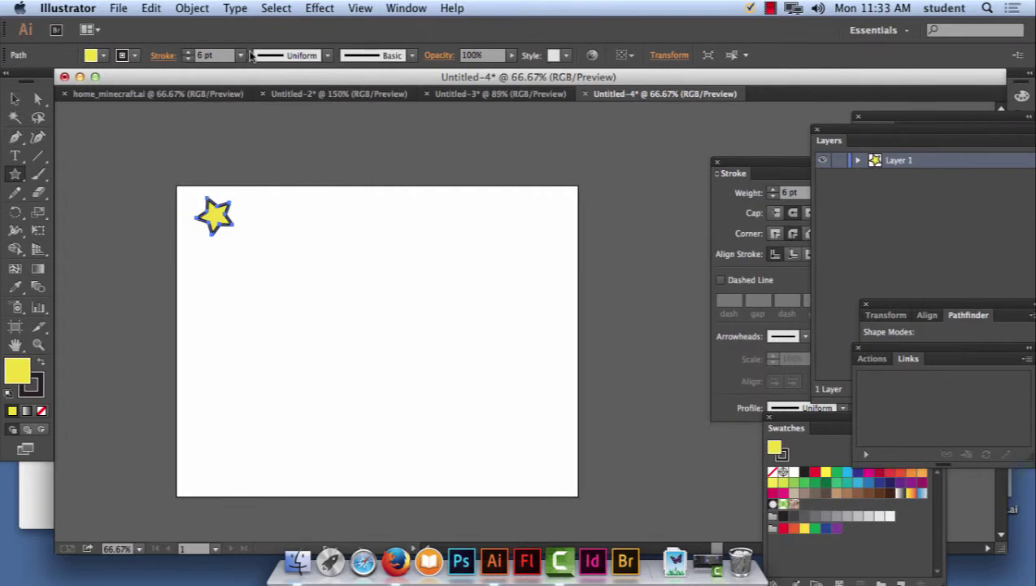
pyautogui.click(241, 55)
pyautogui.click(258, 155)
pyautogui.click(15, 98)
pyautogui.click(324, 270)
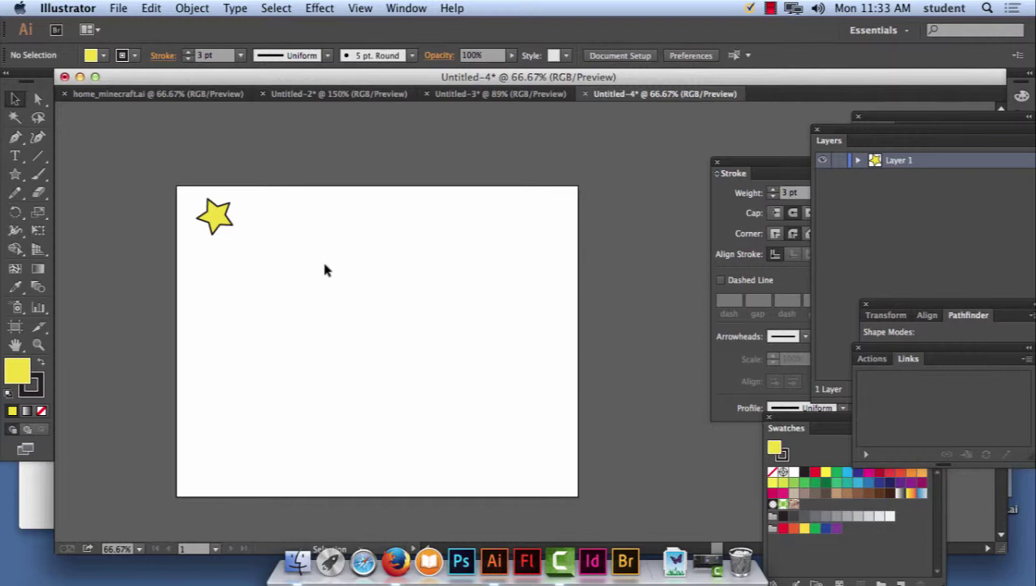
pyautogui.moveTo(190, 194); pyautogui.dragTo(244, 242)
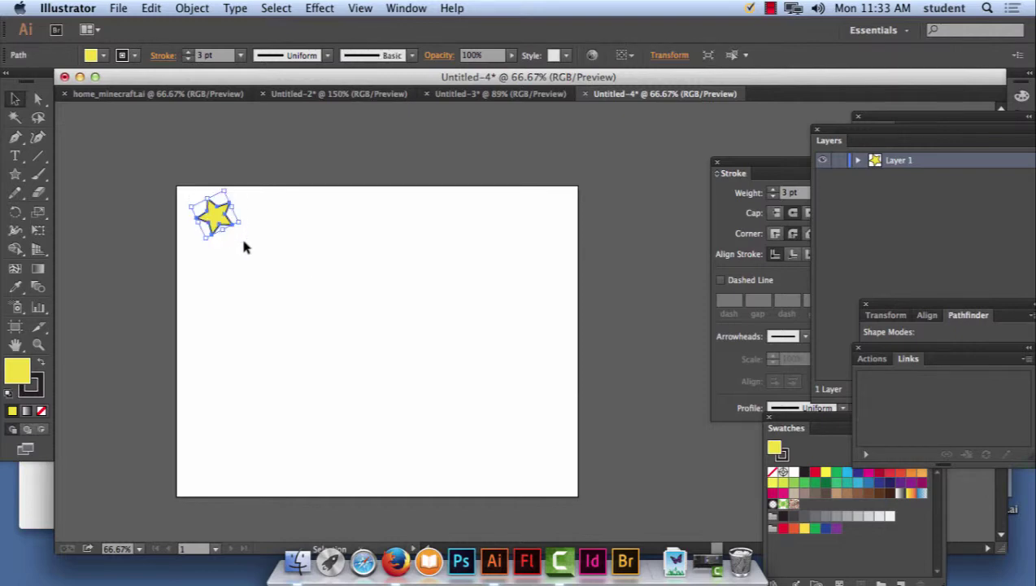
# Open the Pattern Options panel from the Window menu and move it off the star.
pyautogui.click(406, 8)
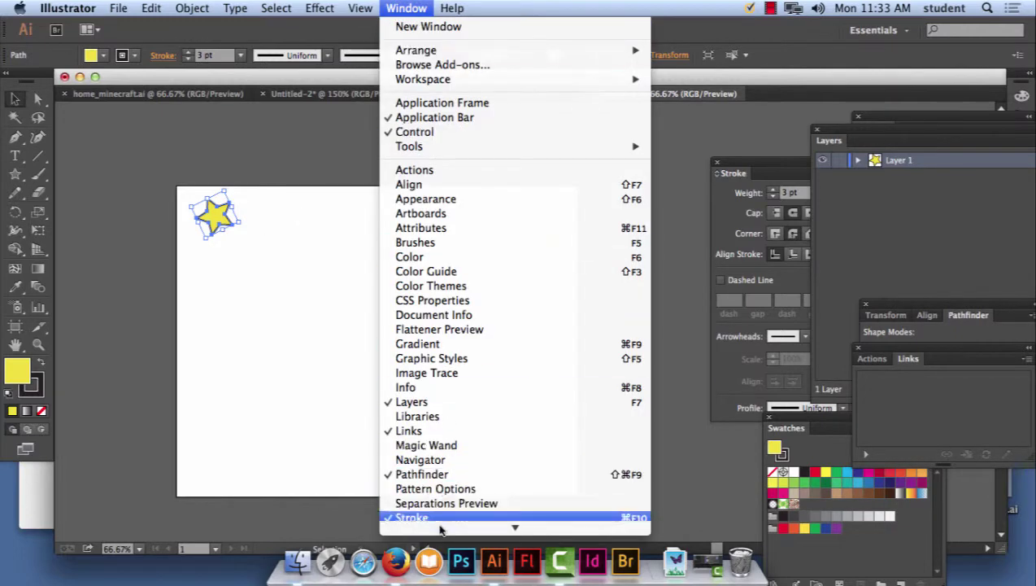
pyautogui.moveTo(515, 524)
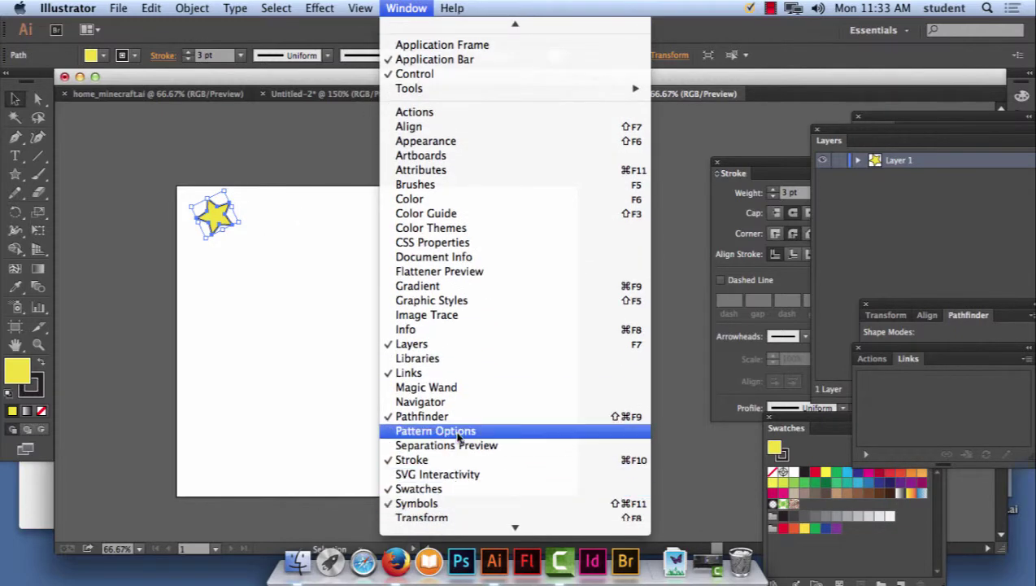
pyautogui.click(458, 431)
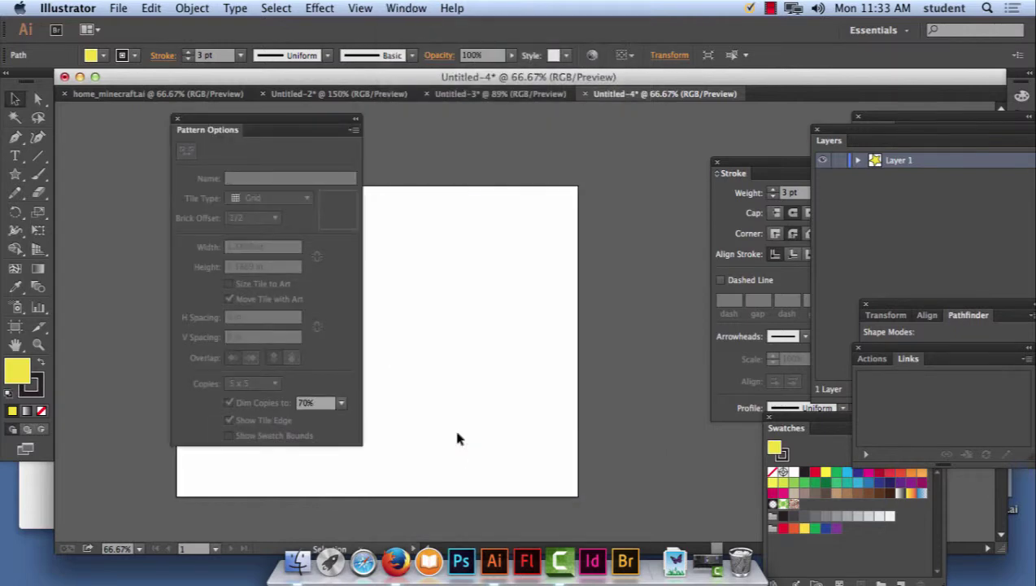
pyautogui.moveTo(249, 117); pyautogui.dragTo(550, 122)
pyautogui.click(771, 9)
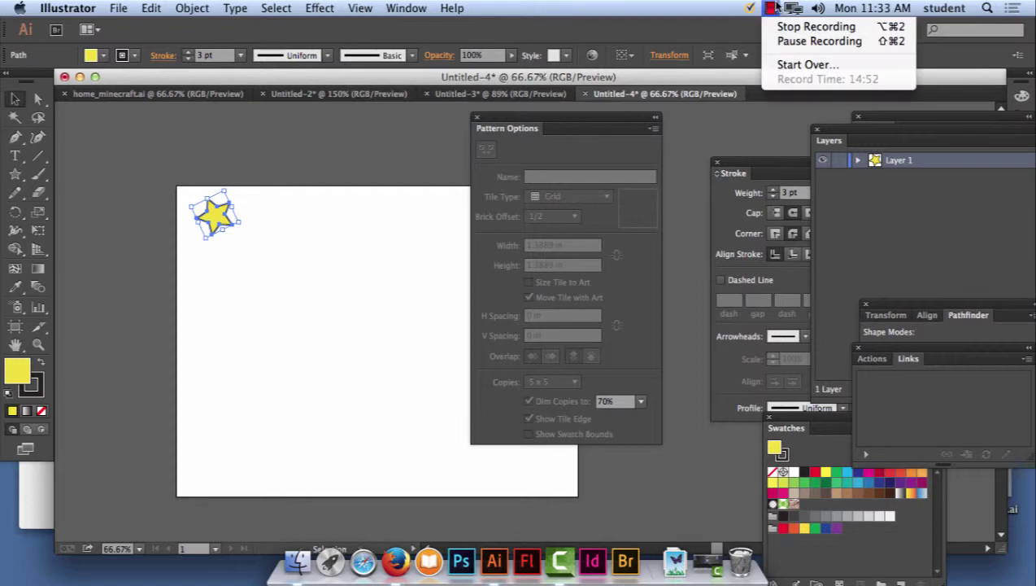
pyautogui.click(594, 118)
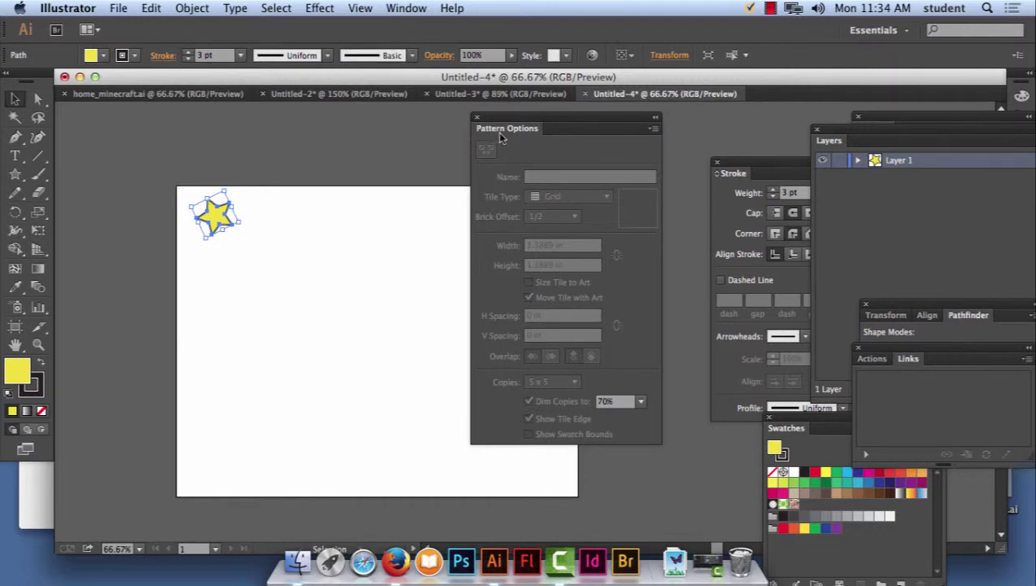
pyautogui.click(654, 129)
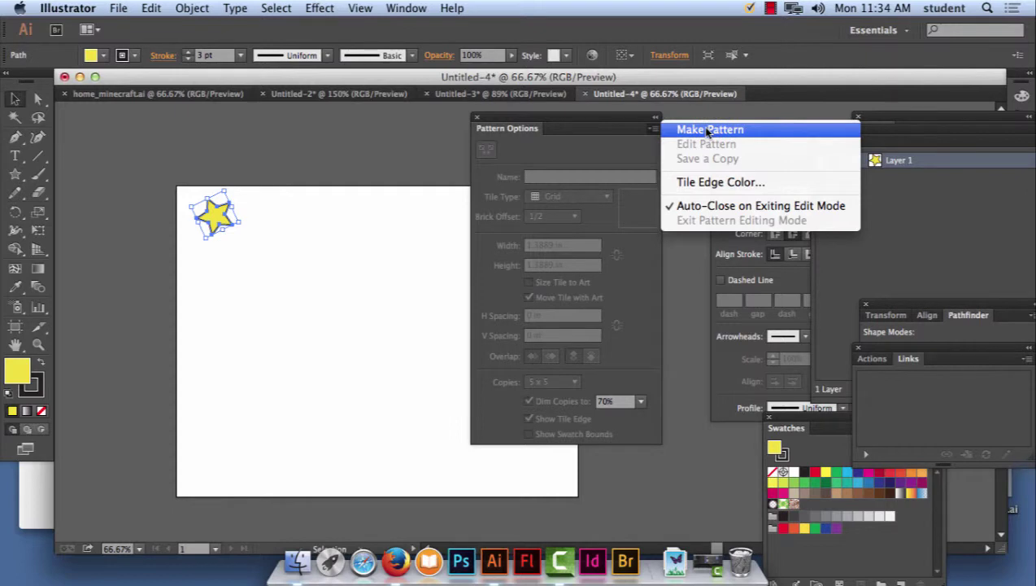
pyautogui.click(540, 116)
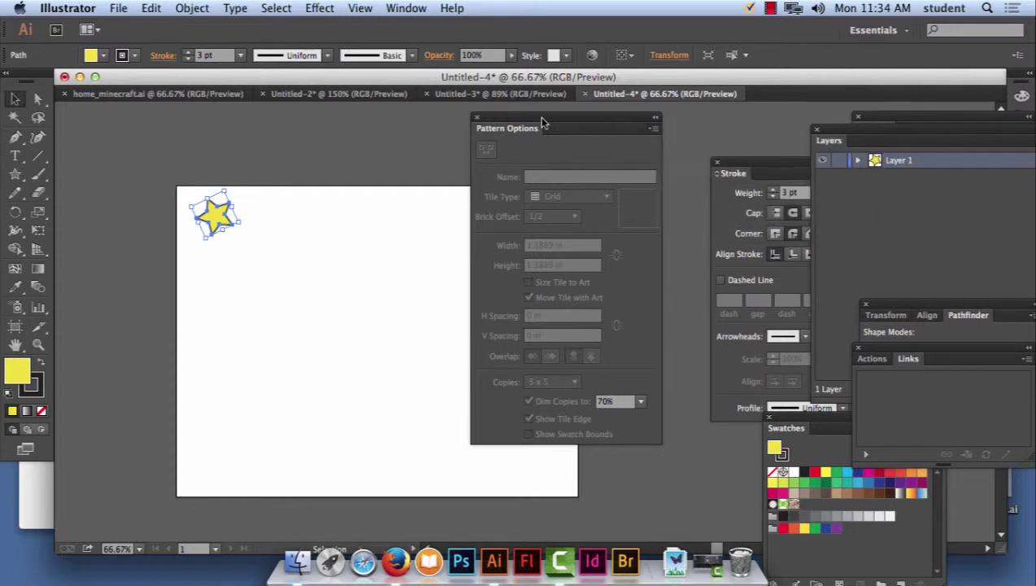
# Turn the selected star into a pattern with Object > Pattern > Make.
pyautogui.click(153, 7)
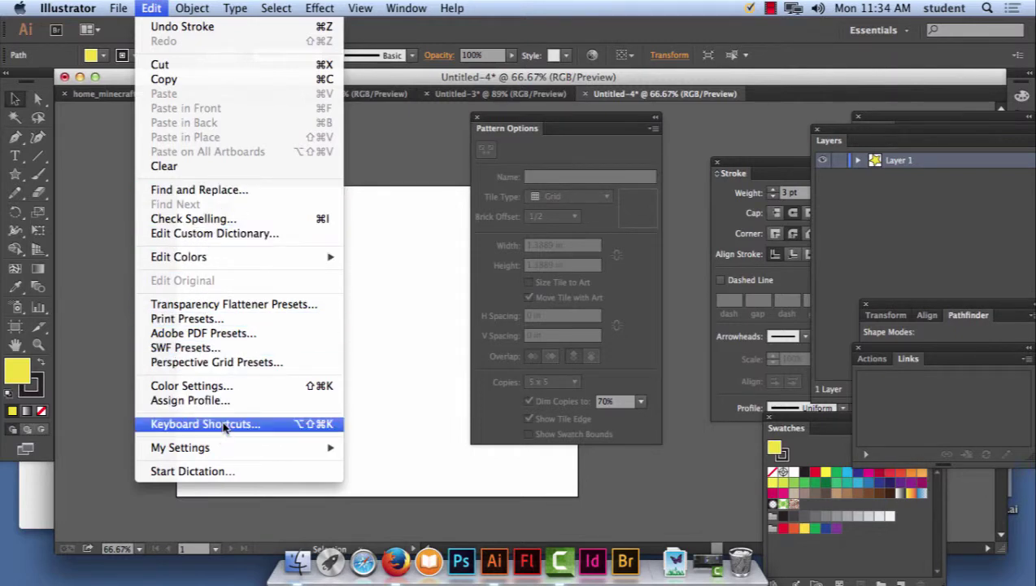
pyautogui.moveTo(179, 6)
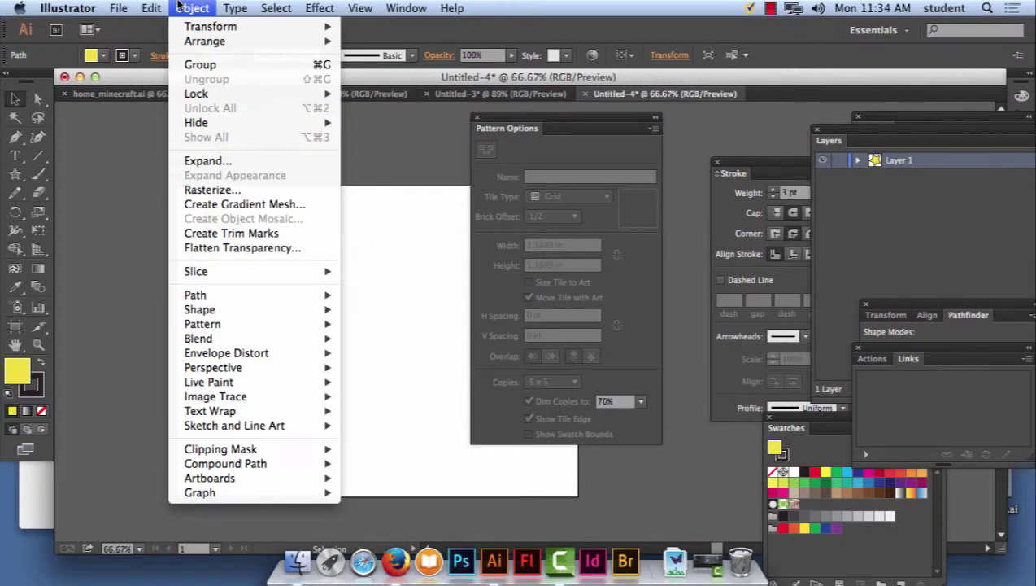
pyautogui.moveTo(206, 324)
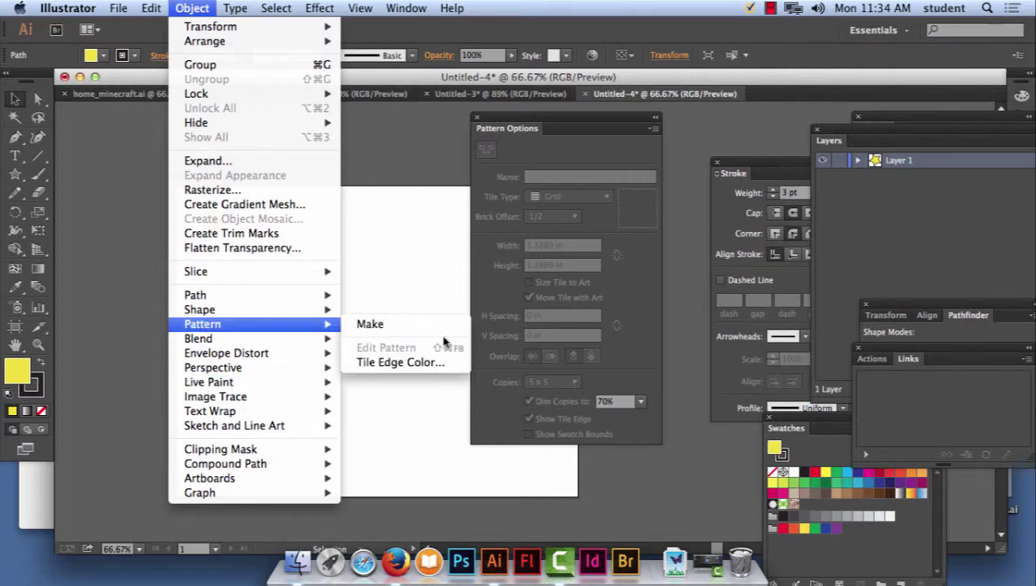
pyautogui.click(384, 327)
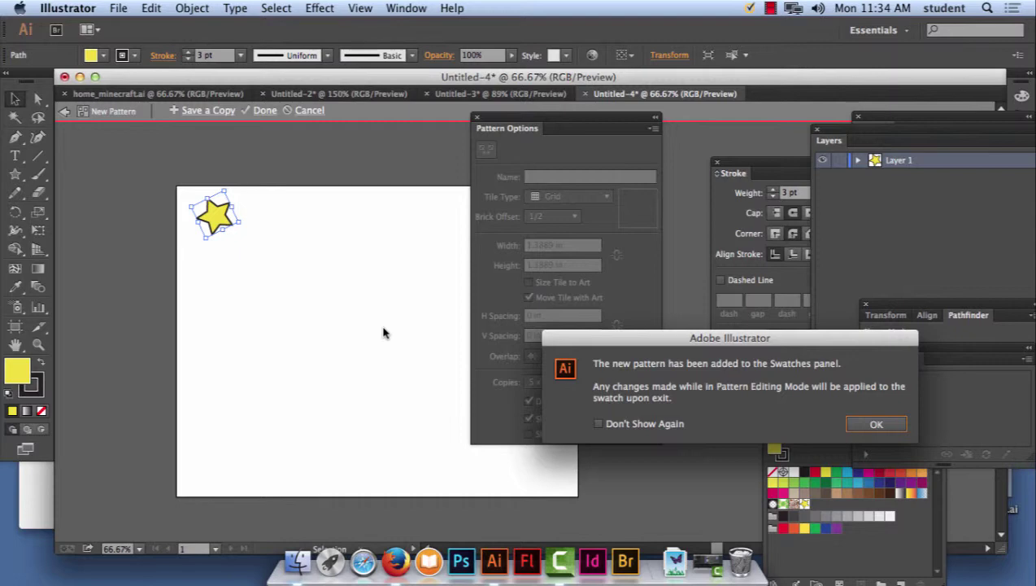
# Nudge the centre star within the pattern tile and finish editing the star pattern swatch.
pyautogui.click(876, 424)
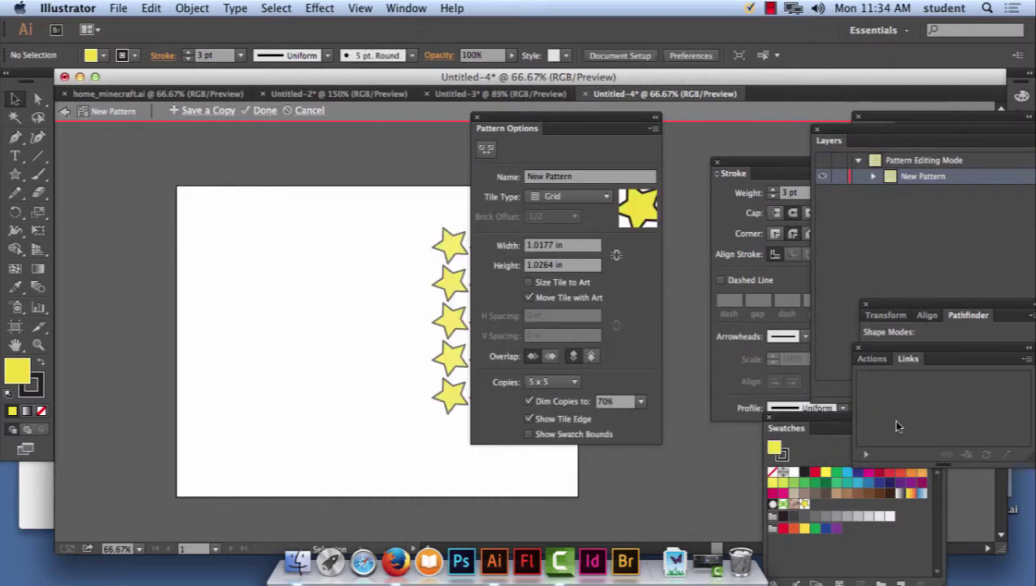
pyautogui.moveTo(507, 126); pyautogui.dragTo(688, 129)
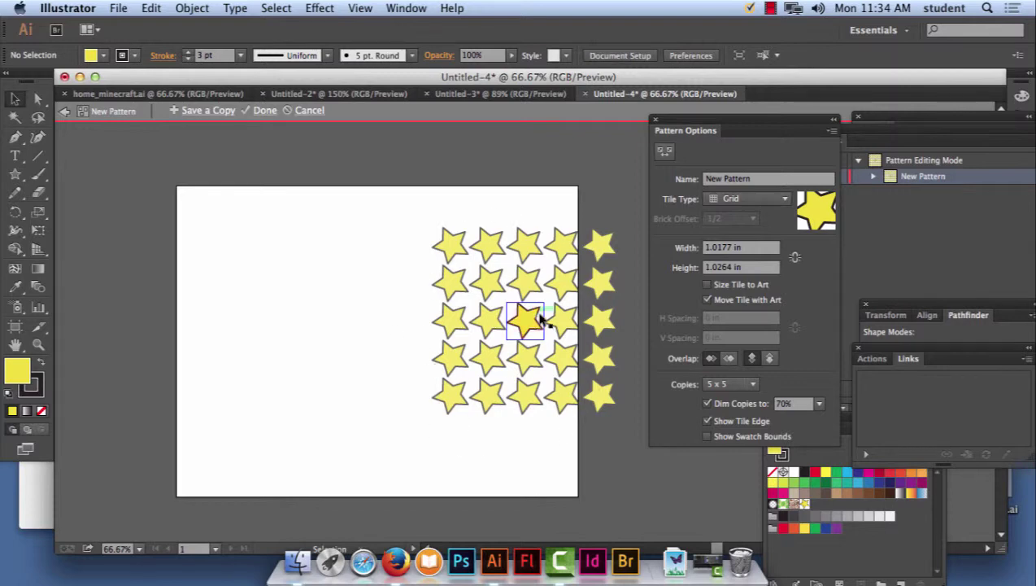
pyautogui.moveTo(518, 306); pyautogui.dragTo(521, 306)
pyautogui.moveTo(520, 304); pyautogui.dragTo(521, 306)
pyautogui.click(263, 111)
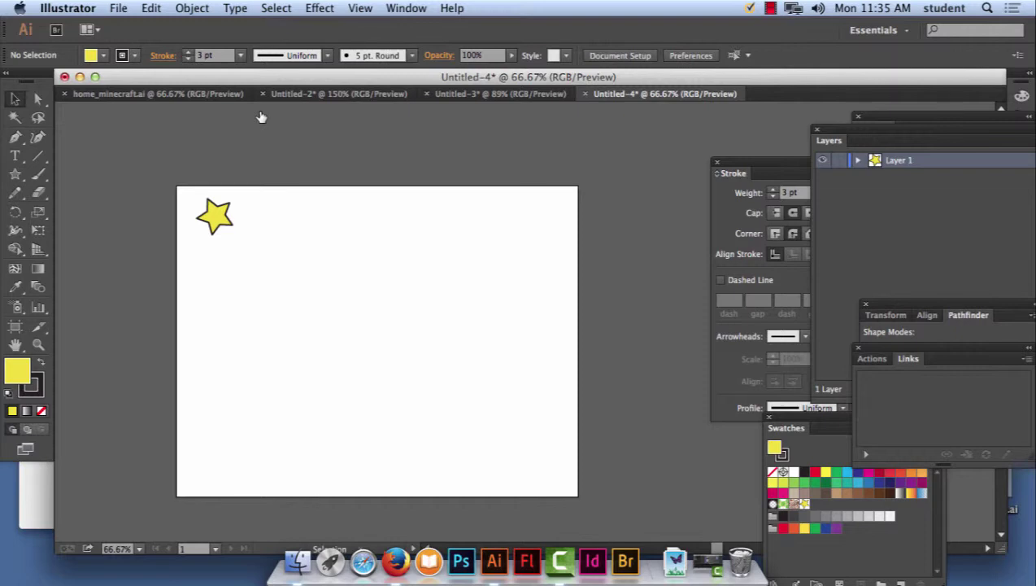
pyautogui.click(38, 175)
# Keep the Paintbrush tool and open the Brushes panel, moving it beside the stroke settings.
pyautogui.click(39, 177)
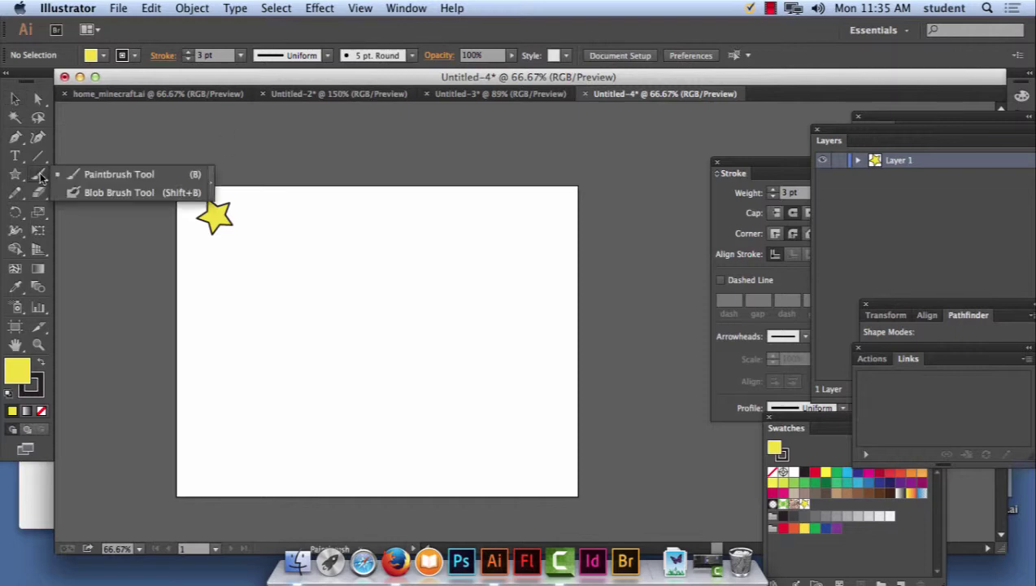
pyautogui.click(37, 179)
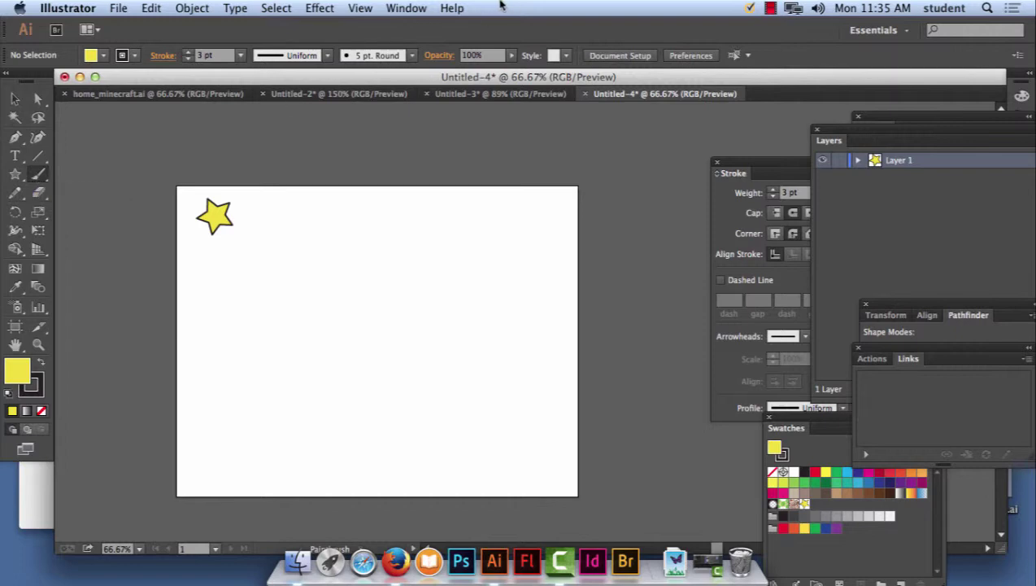
pyautogui.click(406, 7)
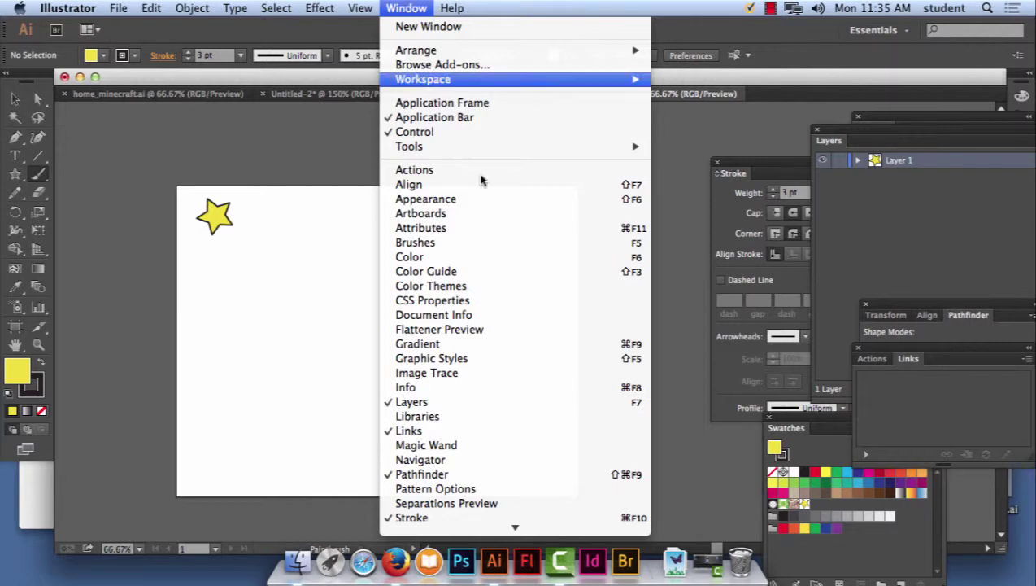
pyautogui.click(473, 246)
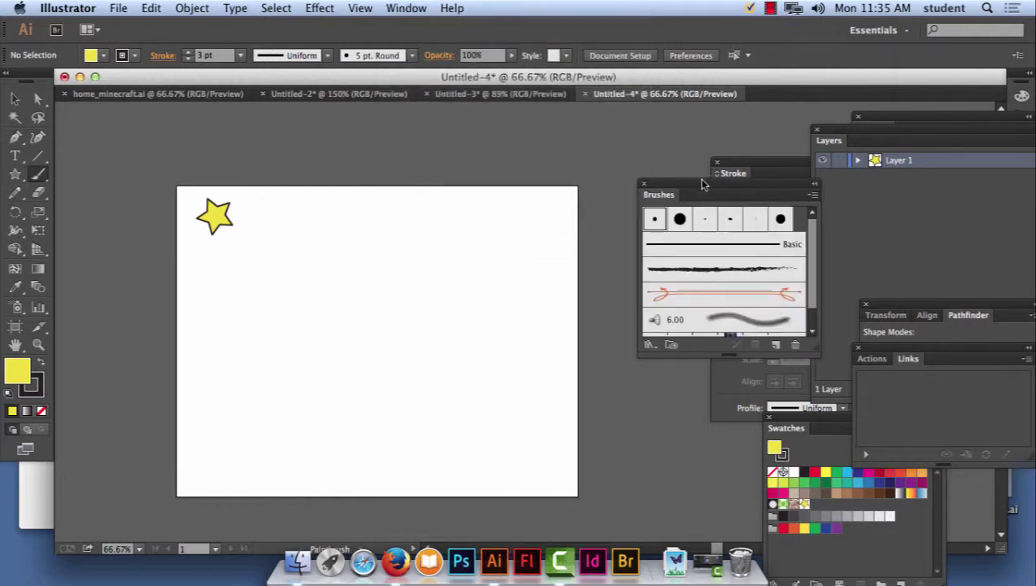
pyautogui.moveTo(706, 193); pyautogui.dragTo(536, 138)
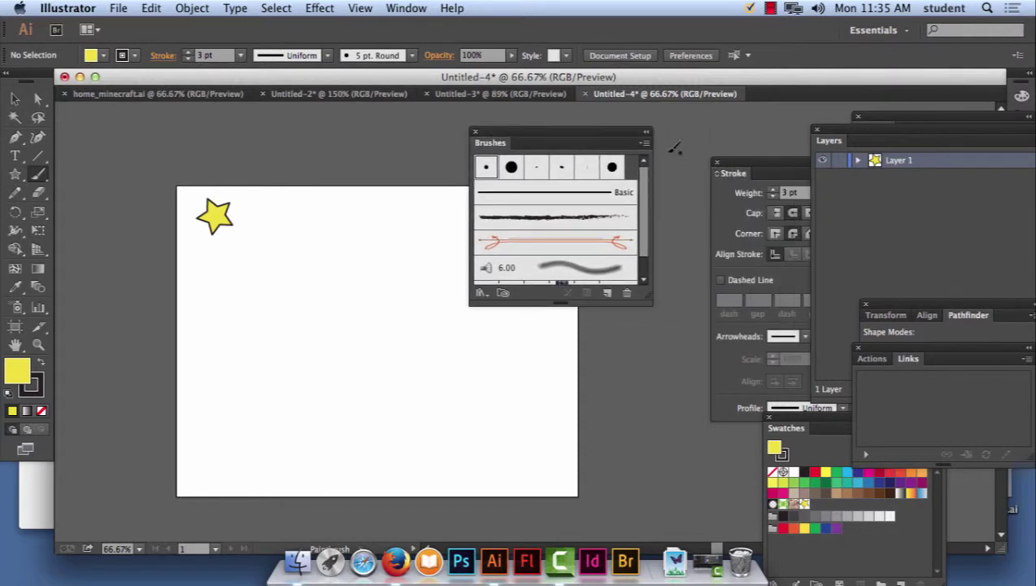
# Show pattern brushes in the Brushes panel and enlarge it to list every brush.
pyautogui.click(645, 145)
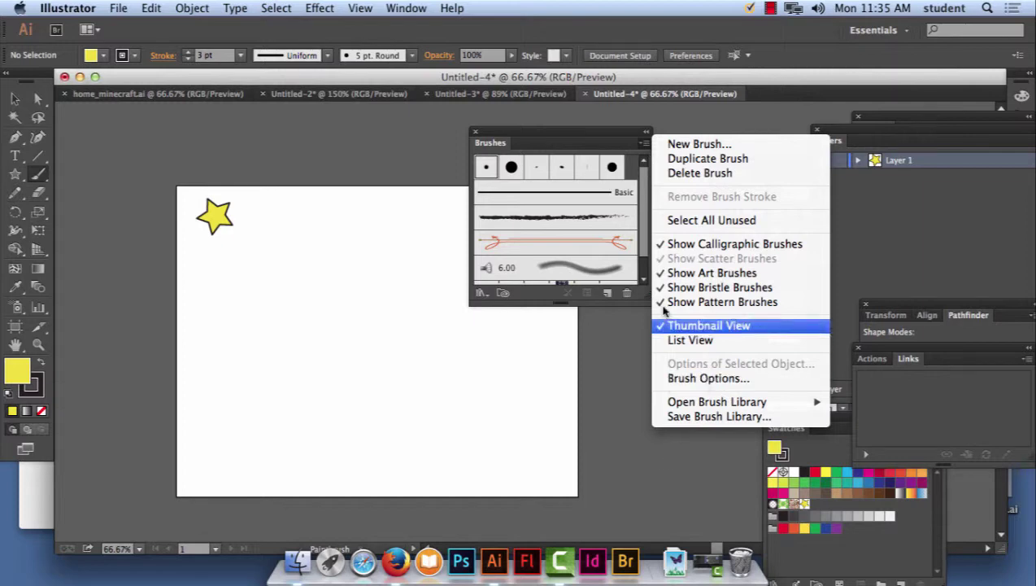
pyautogui.click(707, 302)
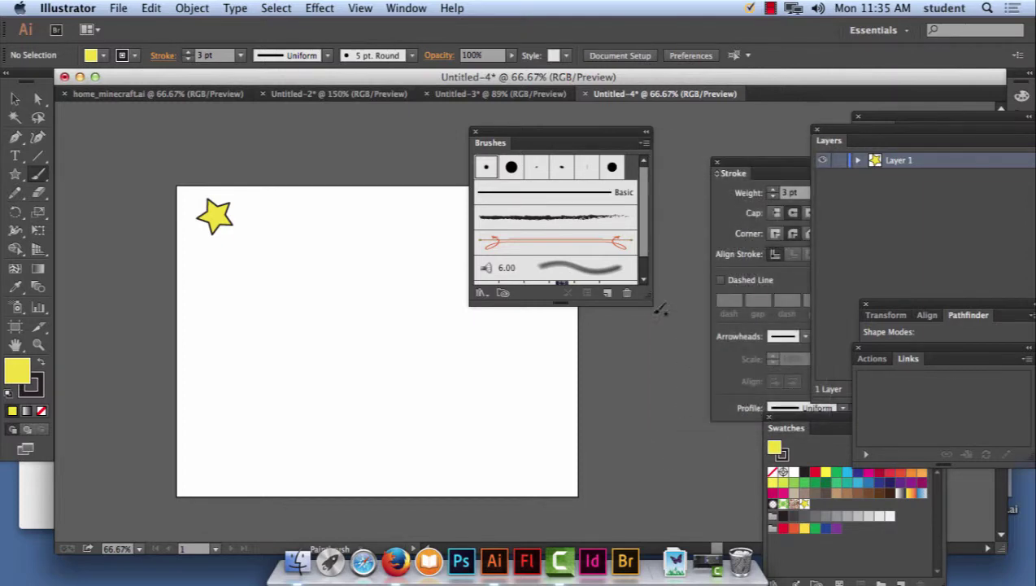
pyautogui.moveTo(650, 300); pyautogui.dragTo(705, 392)
pyautogui.moveTo(756, 452)
pyautogui.mouseDown()
pyautogui.moveTo(789, 485)
pyautogui.moveTo(747, 368)
pyautogui.mouseUp()
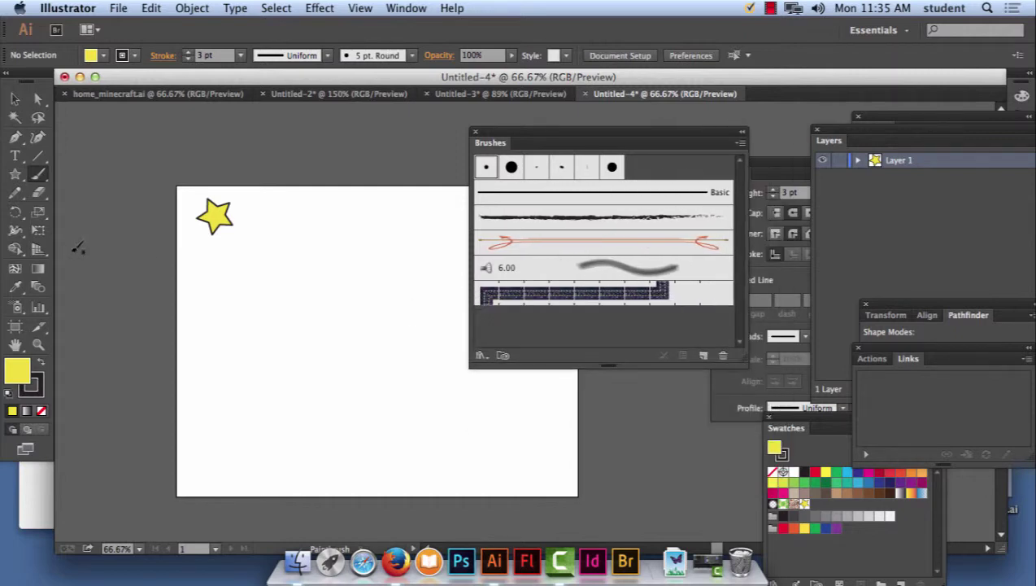
pyautogui.doubleClick(39, 178)
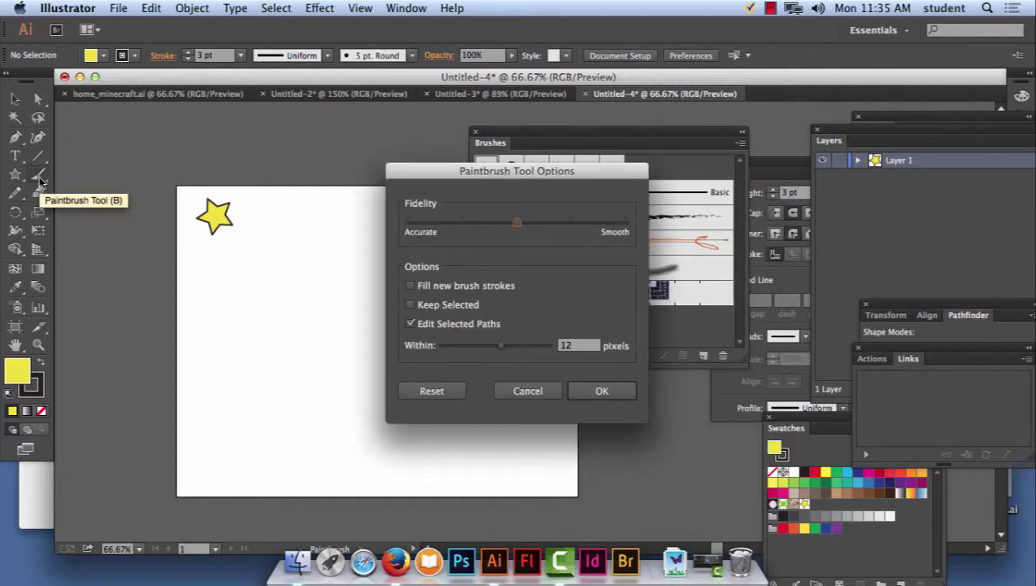
pyautogui.click(600, 390)
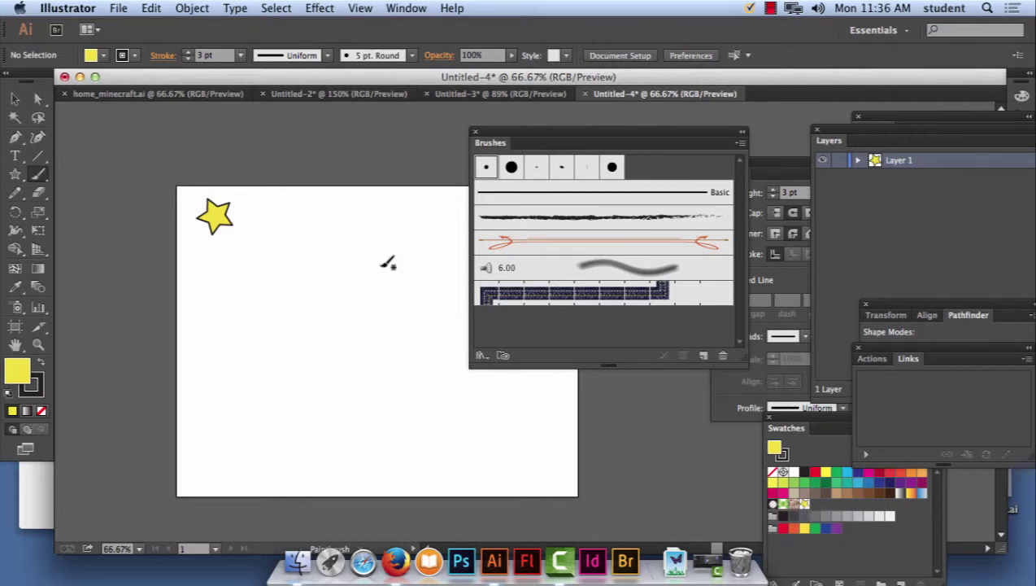
pyautogui.click(18, 99)
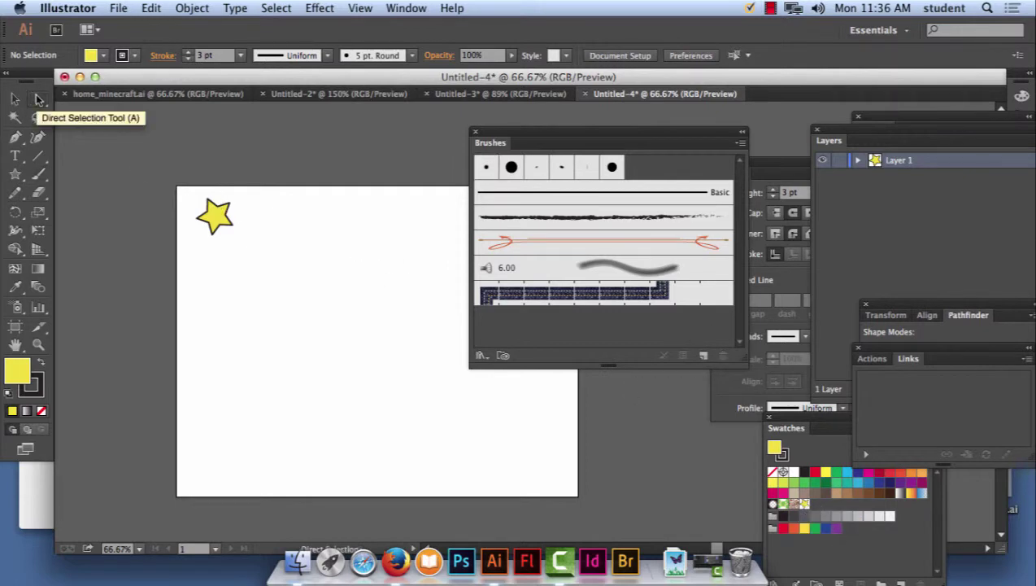
pyautogui.moveTo(232, 228)
pyautogui.mouseDown()
pyautogui.moveTo(224, 219)
pyautogui.moveTo(321, 237)
pyautogui.moveTo(556, 320)
pyautogui.mouseUp()
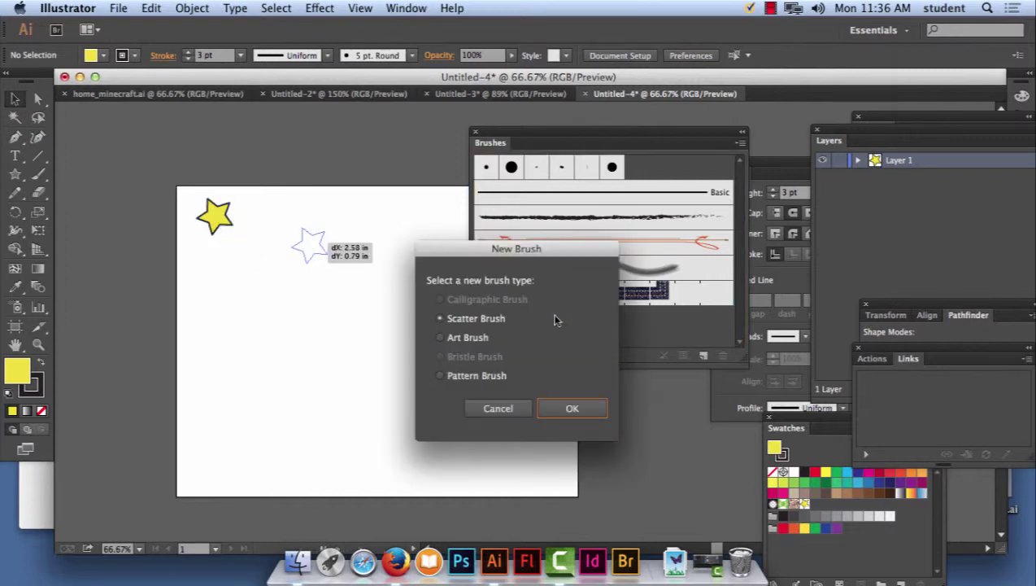
pyautogui.click(457, 377)
pyautogui.click(571, 408)
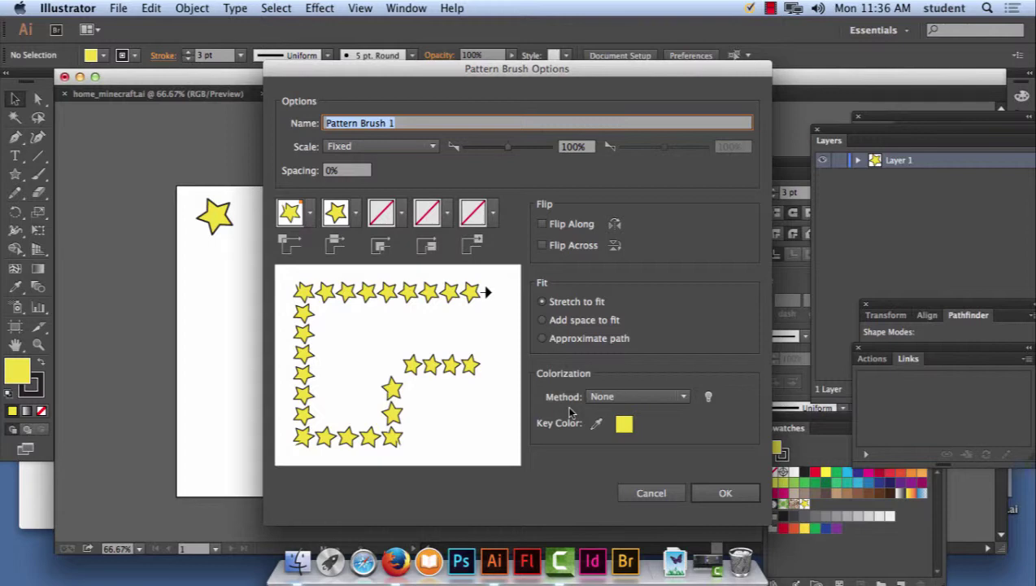
pyautogui.click(630, 493)
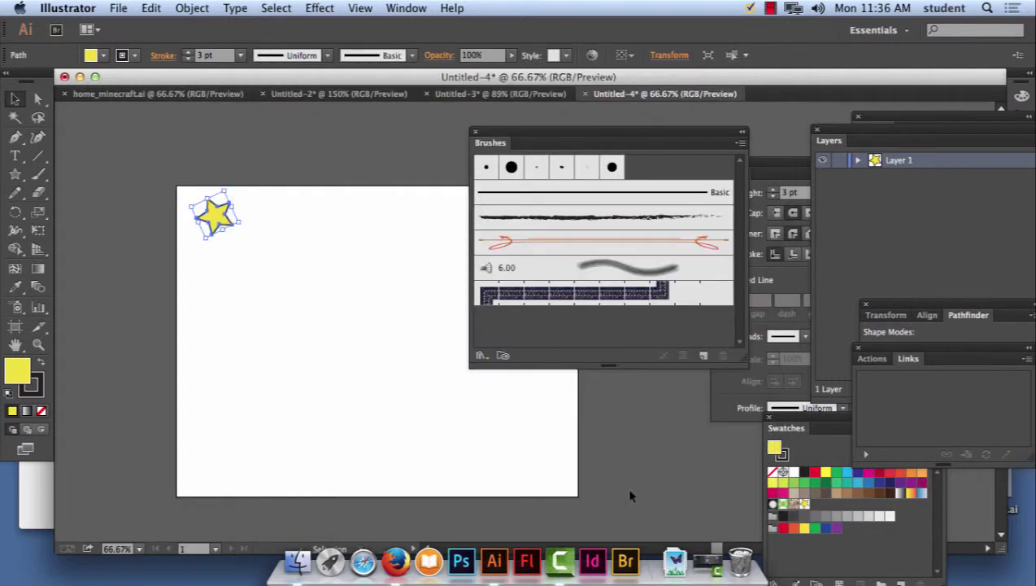
pyautogui.click(321, 259)
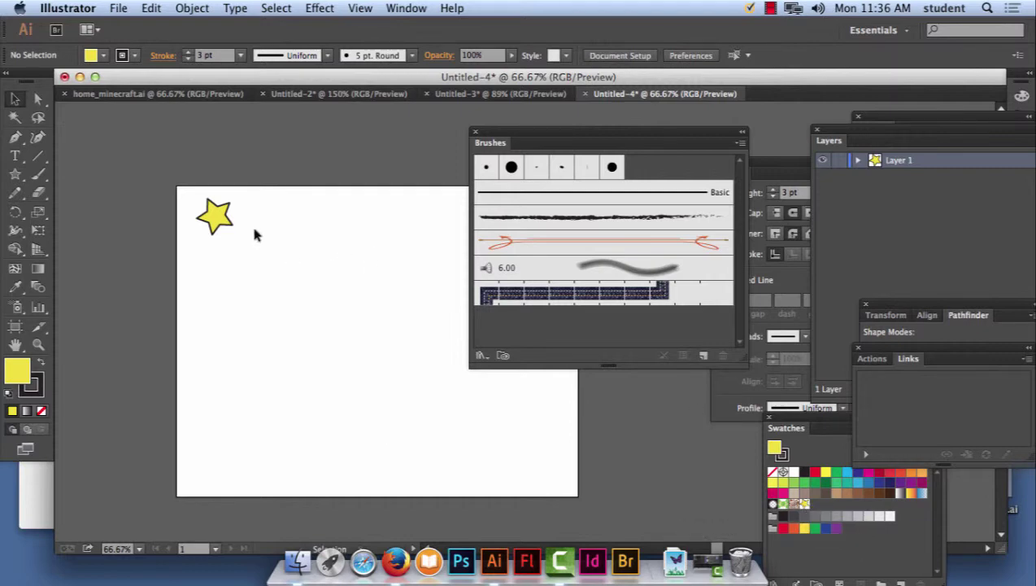
# Bring the Brushes panel to the front via the Window menu and enlarge it.
pyautogui.click(406, 8)
pyautogui.scroll(-5, 502, 388)
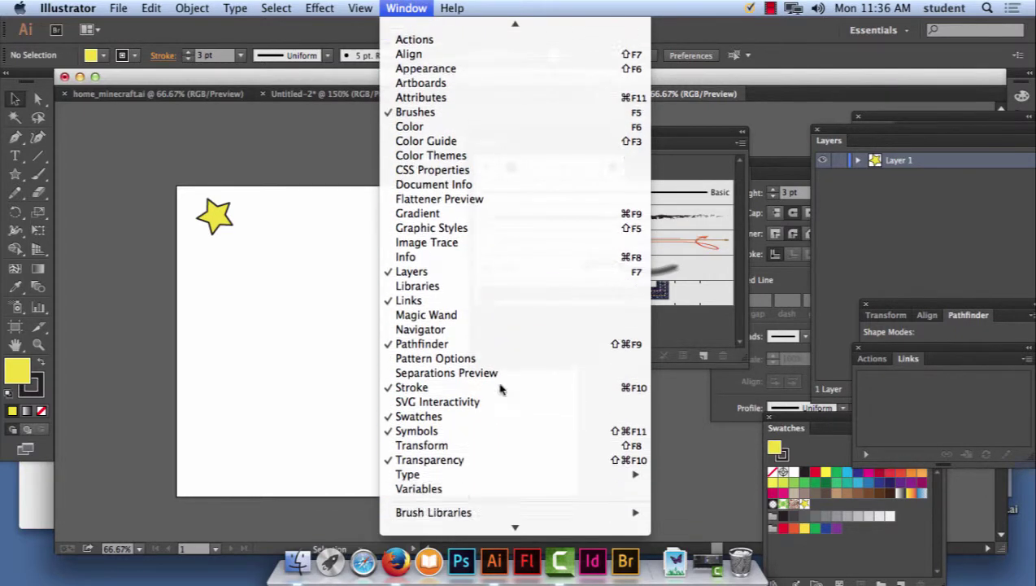
pyautogui.moveTo(453, 8)
pyautogui.moveTo(406, 8)
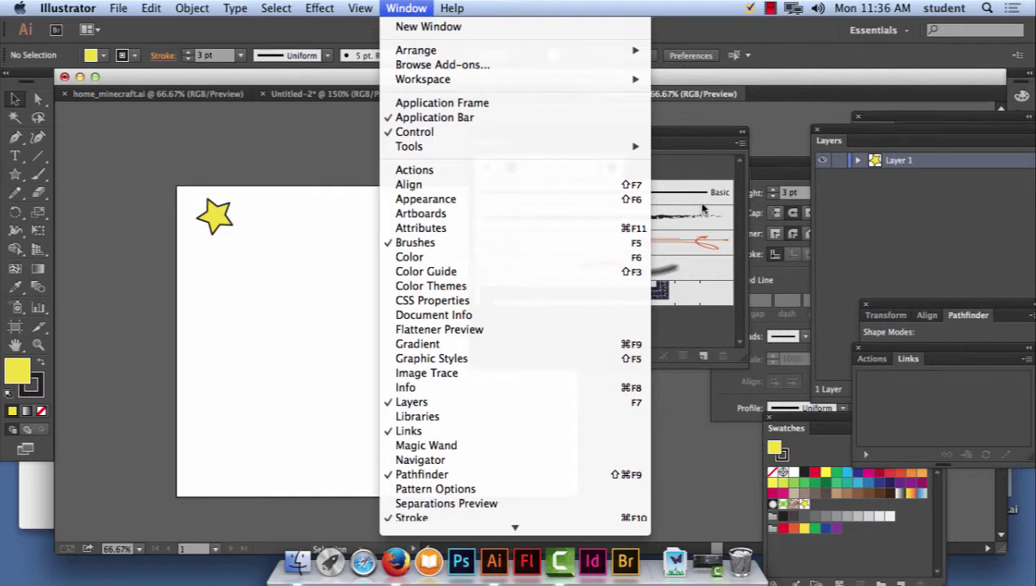
pyautogui.click(708, 132)
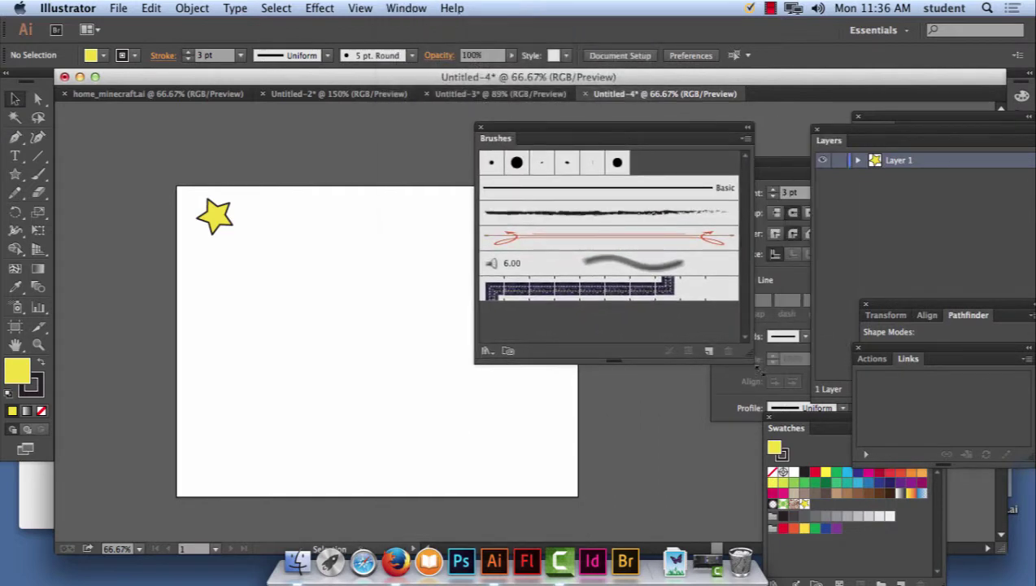
pyautogui.moveTo(750, 360)
pyautogui.mouseDown()
pyautogui.moveTo(763, 460)
pyautogui.moveTo(753, 366)
pyautogui.moveTo(765, 366)
pyautogui.moveTo(763, 305)
pyautogui.moveTo(764, 367)
pyautogui.moveTo(765, 274)
pyautogui.moveTo(765, 384)
pyautogui.moveTo(740, 364)
pyautogui.moveTo(736, 428)
pyautogui.moveTo(732, 366)
pyautogui.moveTo(729, 398)
pyautogui.mouseUp()
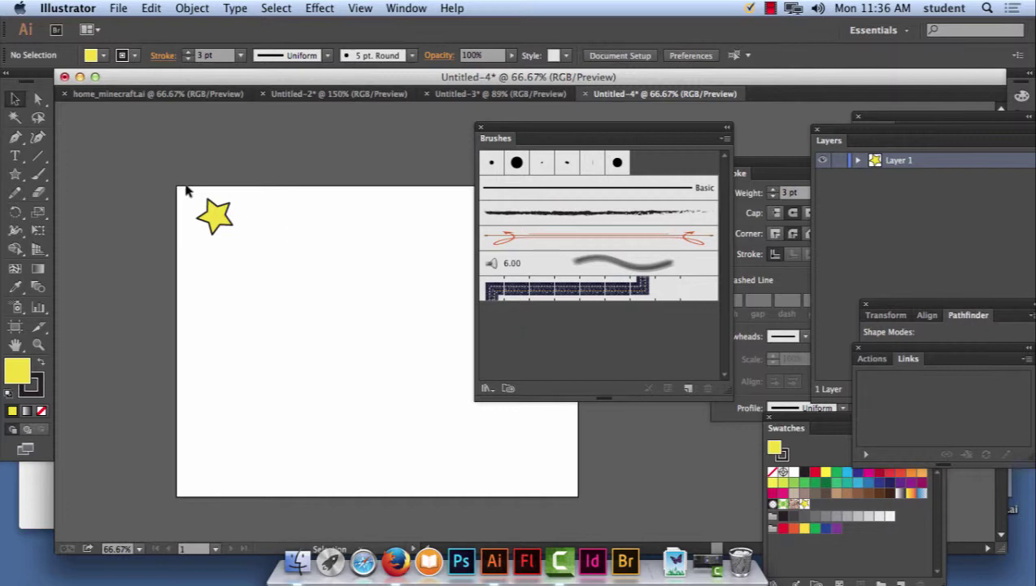
# Drag the yellow star into the Brushes panel to create a new Pattern Brush.
pyautogui.moveTo(186, 191); pyautogui.dragTo(258, 256)
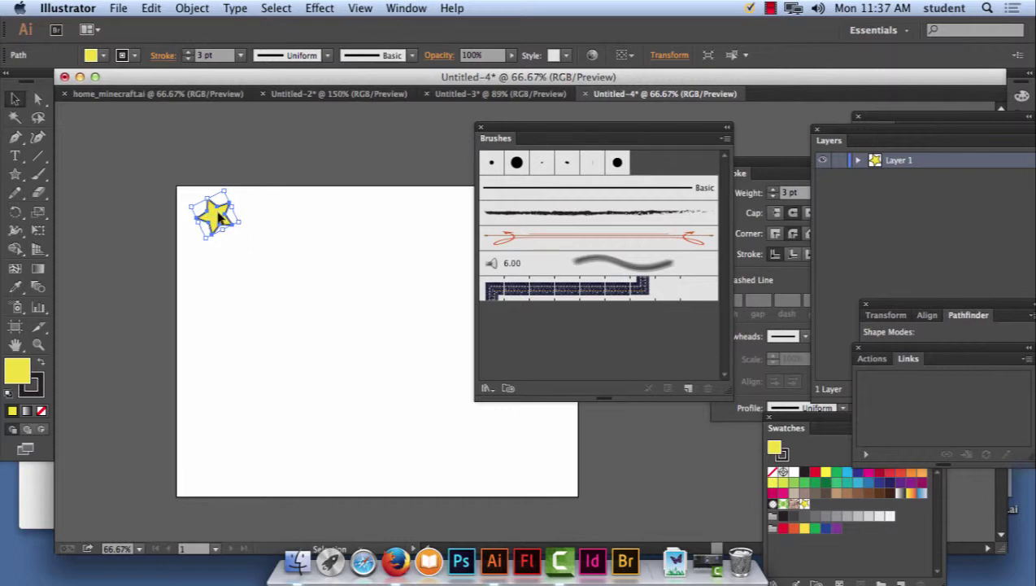
pyautogui.moveTo(220, 214)
pyautogui.mouseDown()
pyautogui.moveTo(587, 370)
pyautogui.moveTo(553, 318)
pyautogui.mouseUp()
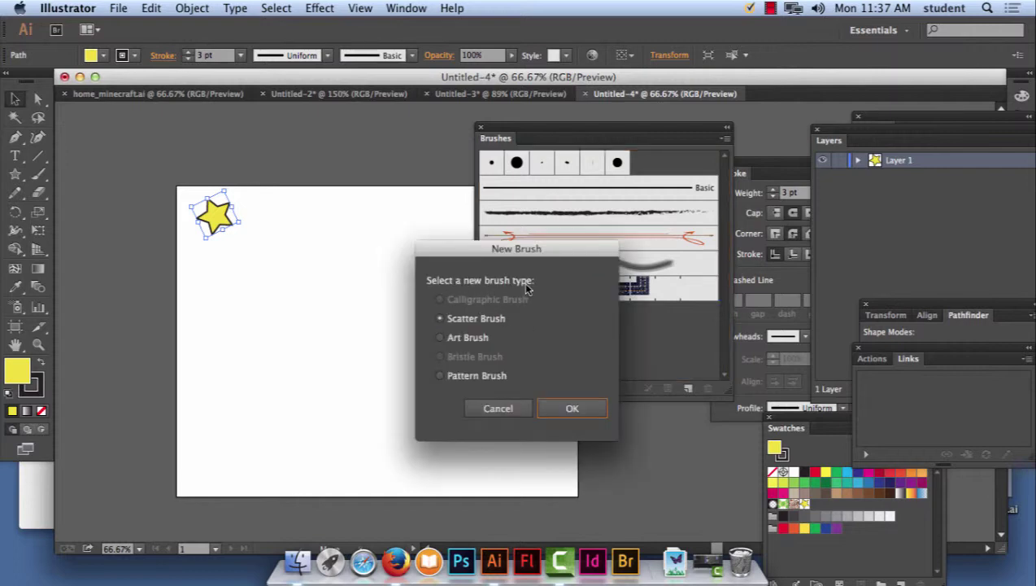
pyautogui.click(473, 378)
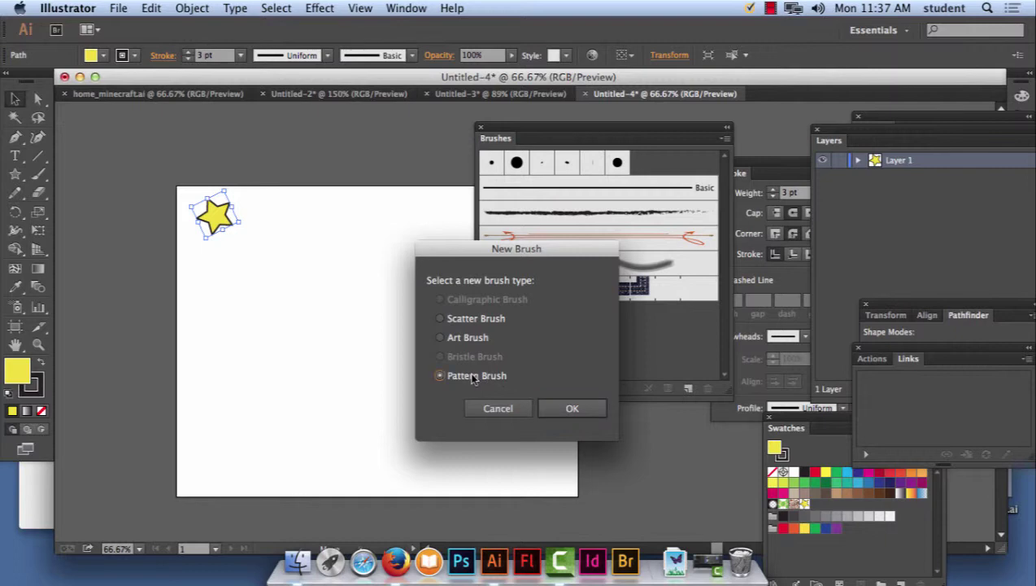
pyautogui.click(572, 408)
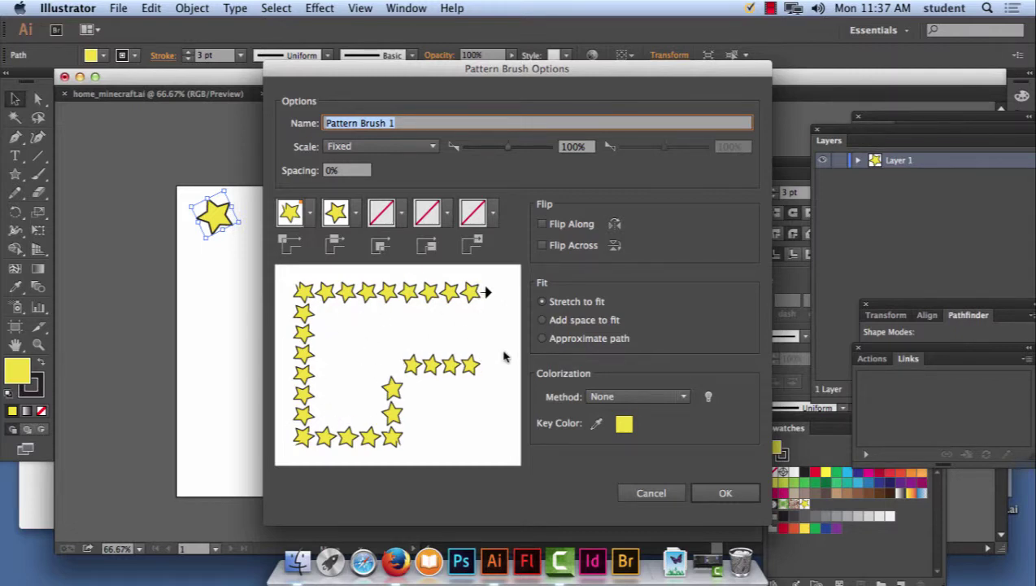
pyautogui.click(725, 492)
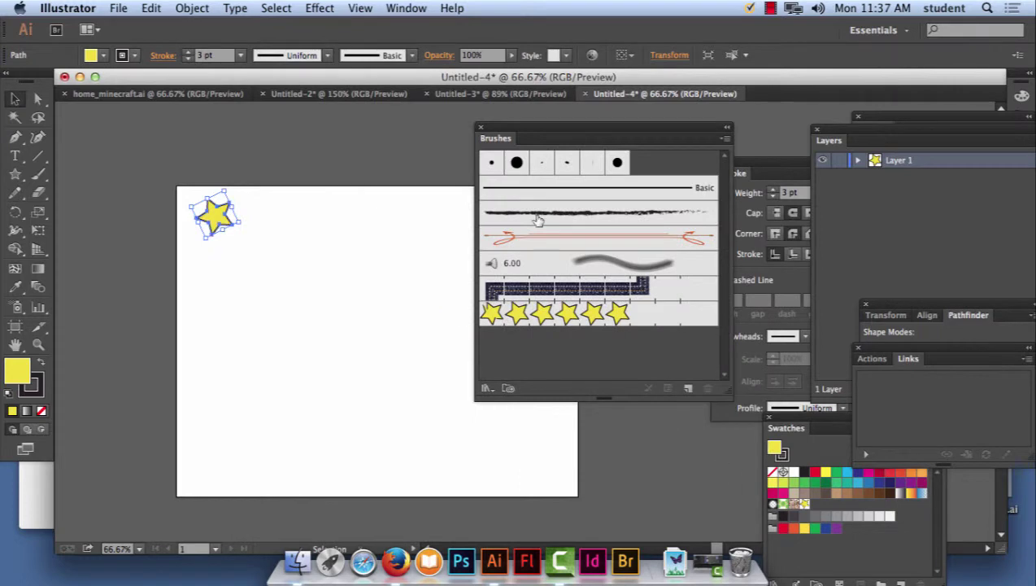
# Try the star pattern brush on the star itself, then undo it.
pyautogui.moveTo(502, 133); pyautogui.dragTo(628, 122)
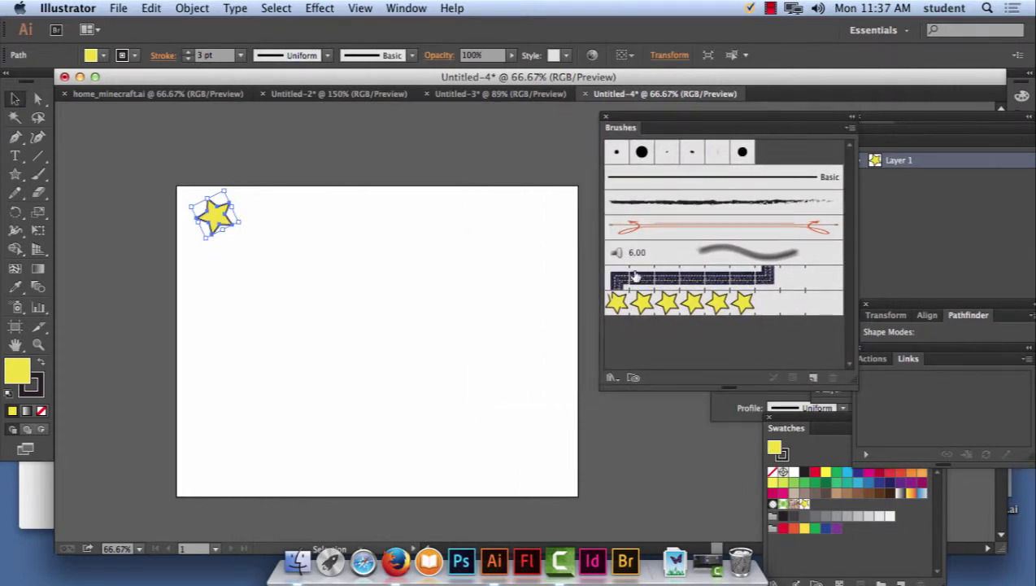
pyautogui.click(643, 302)
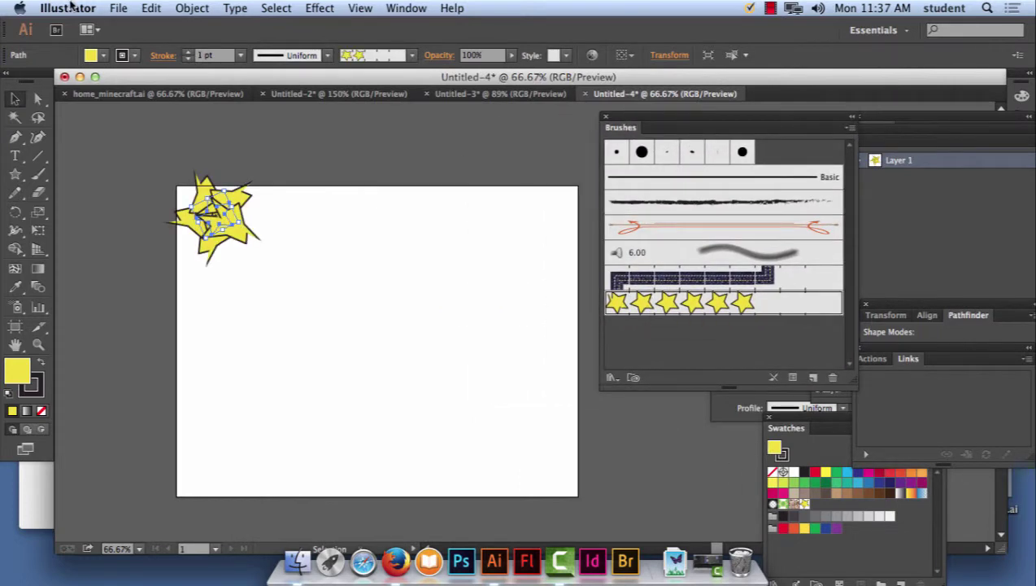
pyautogui.click(152, 9)
pyautogui.click(162, 30)
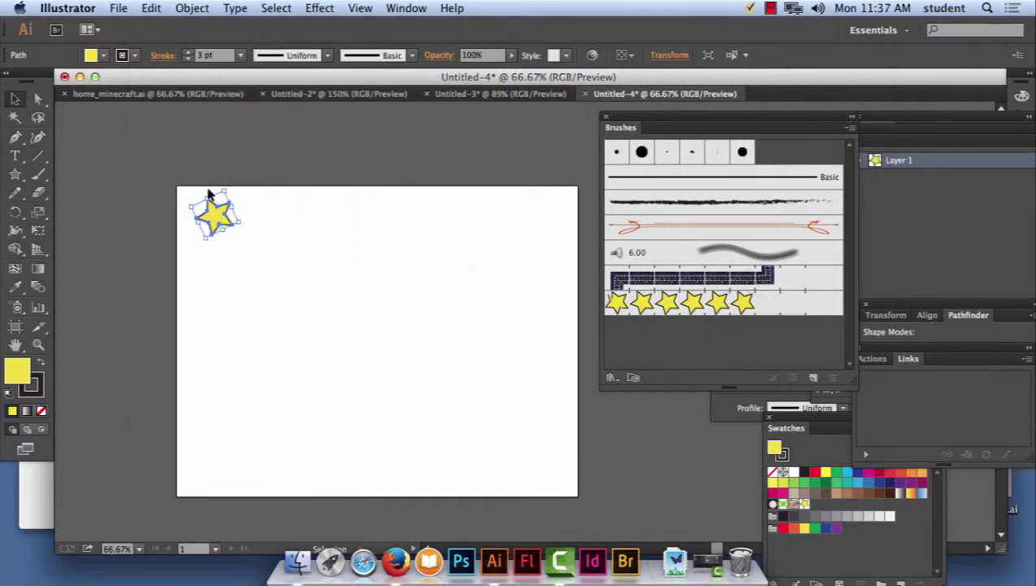
# Paint star-pattern strokes on the artboard and a large starry 3 beside it, zooming out to 16.67%.
pyautogui.click(38, 173)
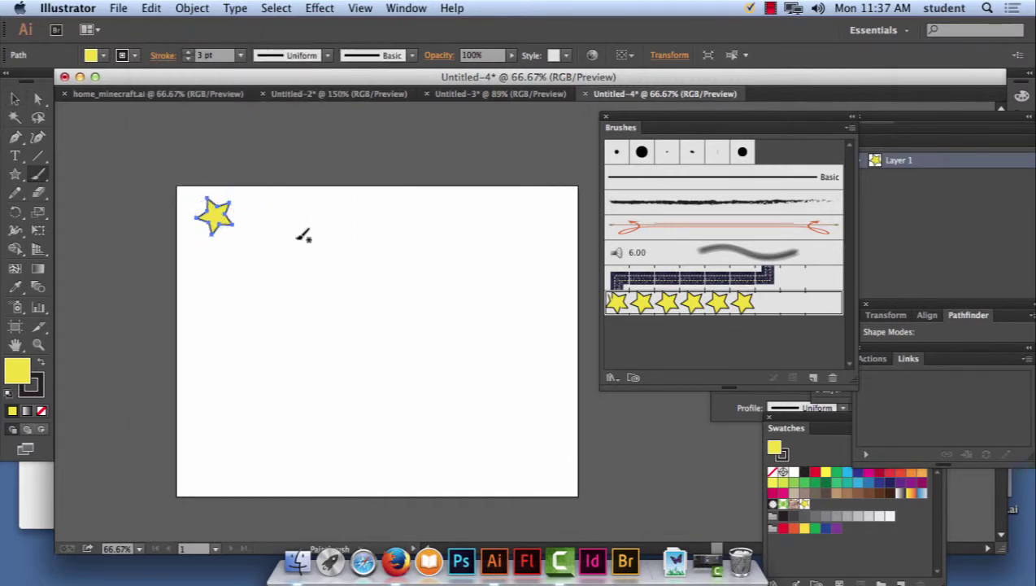
pyautogui.click(38, 175)
pyautogui.moveTo(295, 243)
pyautogui.mouseDown()
pyautogui.moveTo(365, 271)
pyautogui.moveTo(309, 314)
pyautogui.moveTo(340, 301)
pyautogui.moveTo(400, 385)
pyautogui.moveTo(302, 447)
pyautogui.mouseUp()
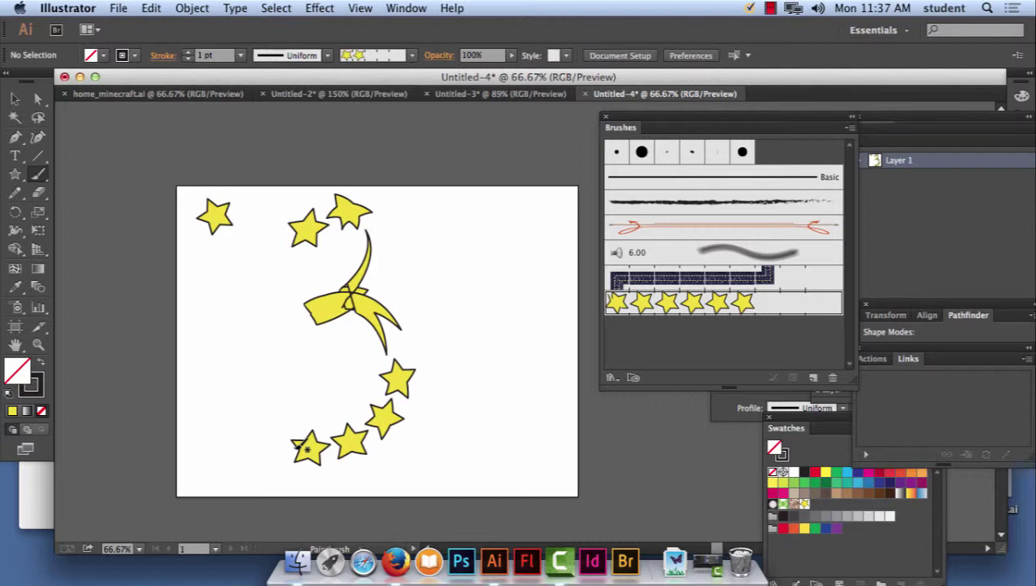
pyautogui.moveTo(530, 211)
pyautogui.mouseDown()
pyautogui.moveTo(426, 335)
pyautogui.moveTo(571, 329)
pyautogui.moveTo(516, 227)
pyautogui.moveTo(550, 572)
pyautogui.mouseUp()
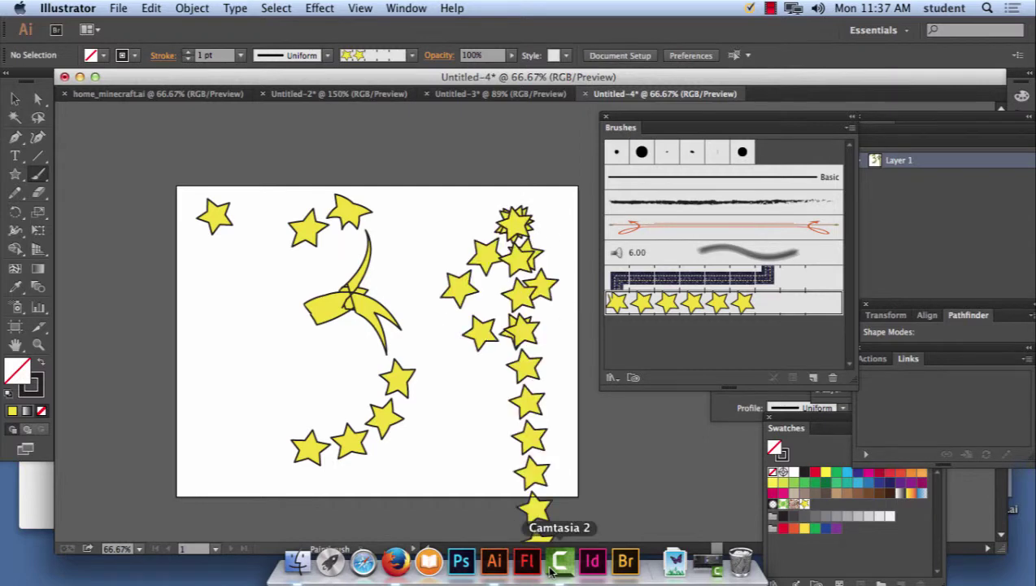
pyautogui.press('super+minus')
pyautogui.press('super+minus')
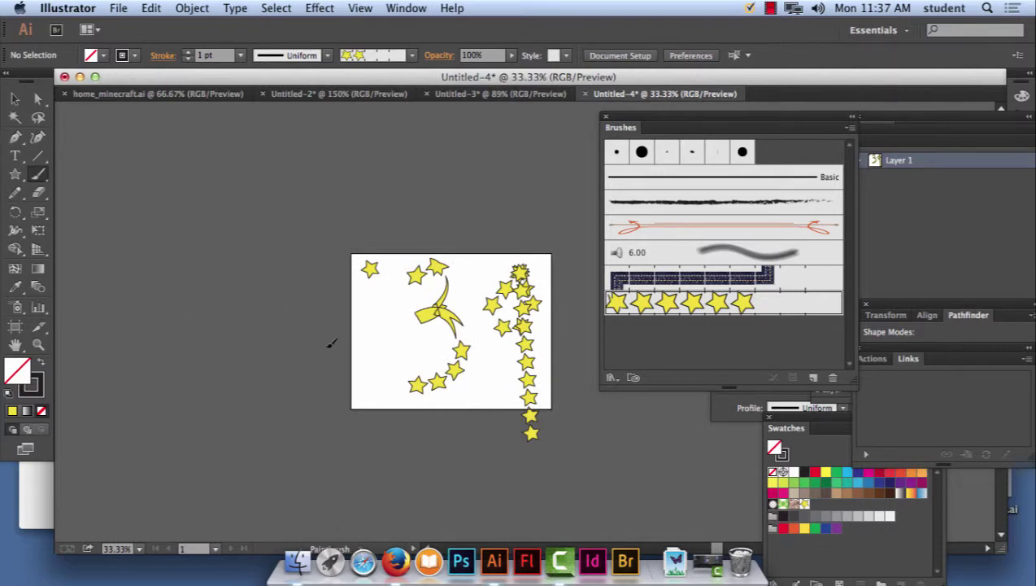
pyautogui.moveTo(218, 526); pyautogui.dragTo(215, 529)
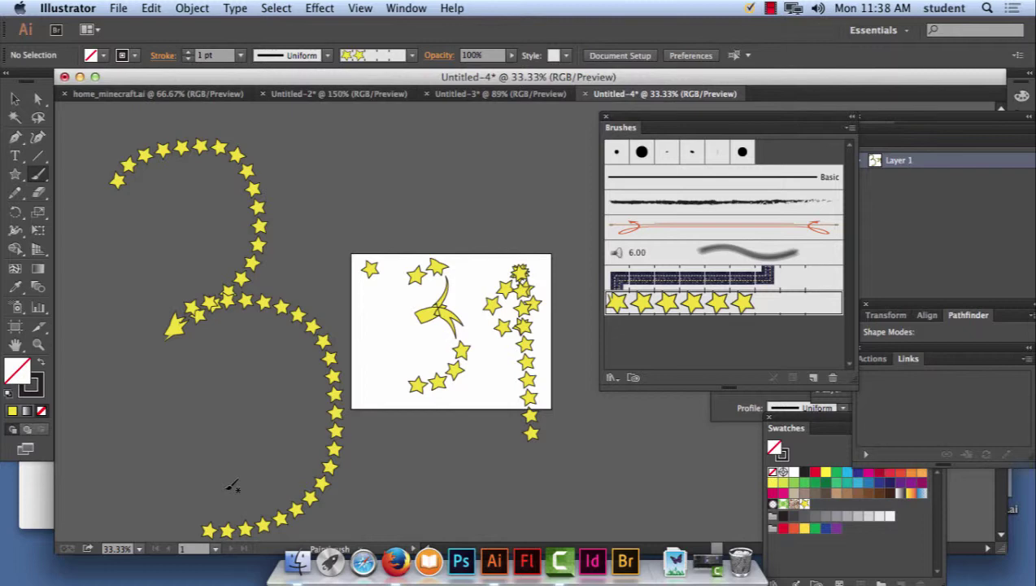
pyautogui.press('super+minus')
pyautogui.press('super+minus')
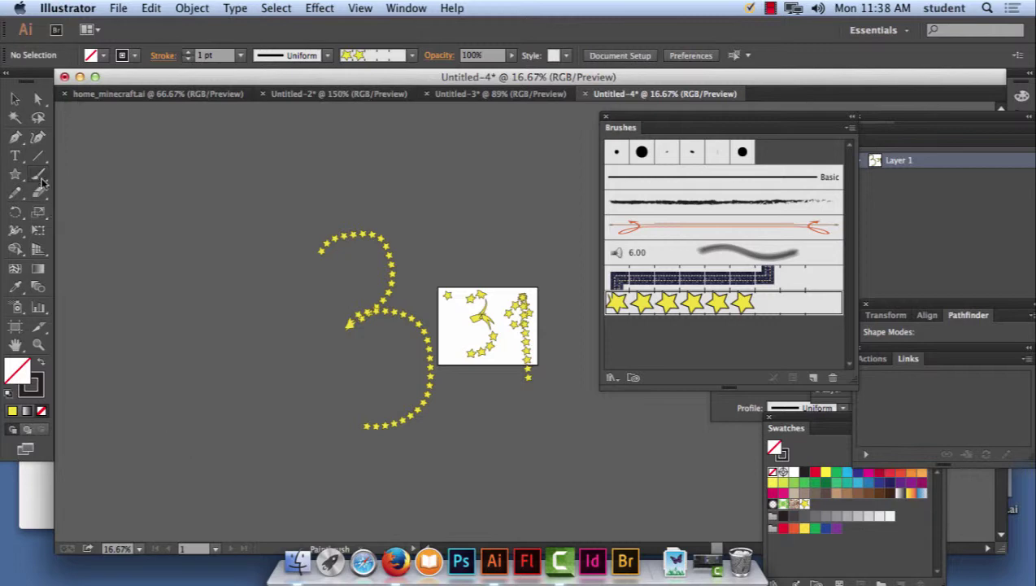
# Choose the Charcoal - Feather brush, paint a test stroke, and try a 40 pt weight.
pyautogui.click(15, 99)
pyautogui.click(700, 208)
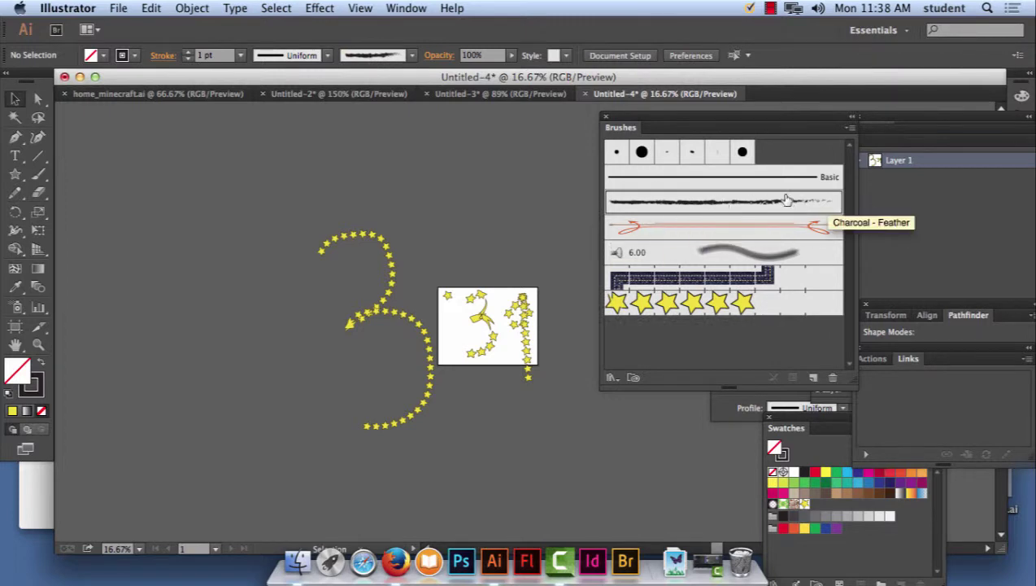
pyautogui.click(838, 483)
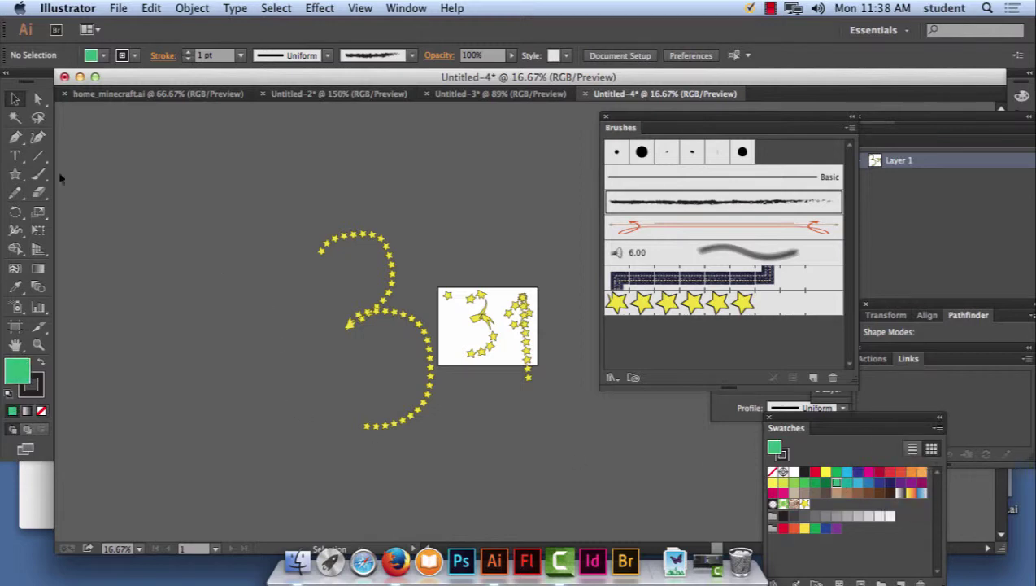
pyautogui.click(38, 174)
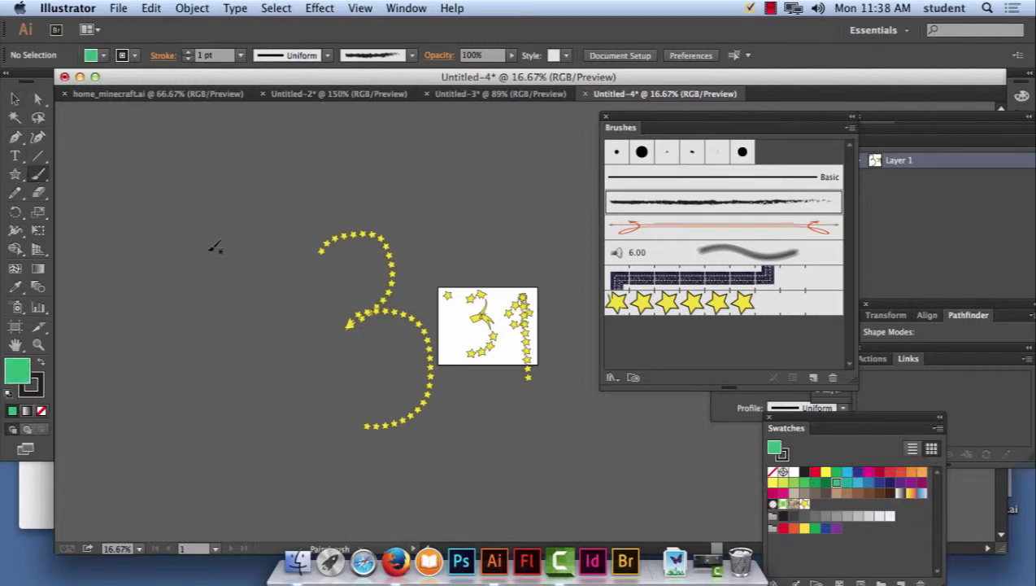
pyautogui.moveTo(249, 444); pyautogui.dragTo(213, 262)
pyautogui.press('/')
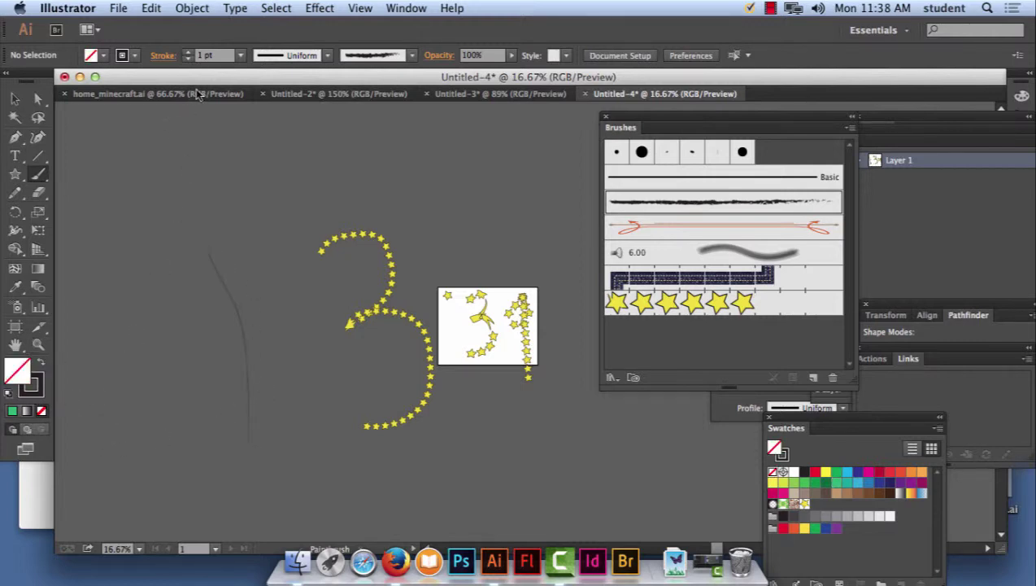
pyautogui.click(241, 55)
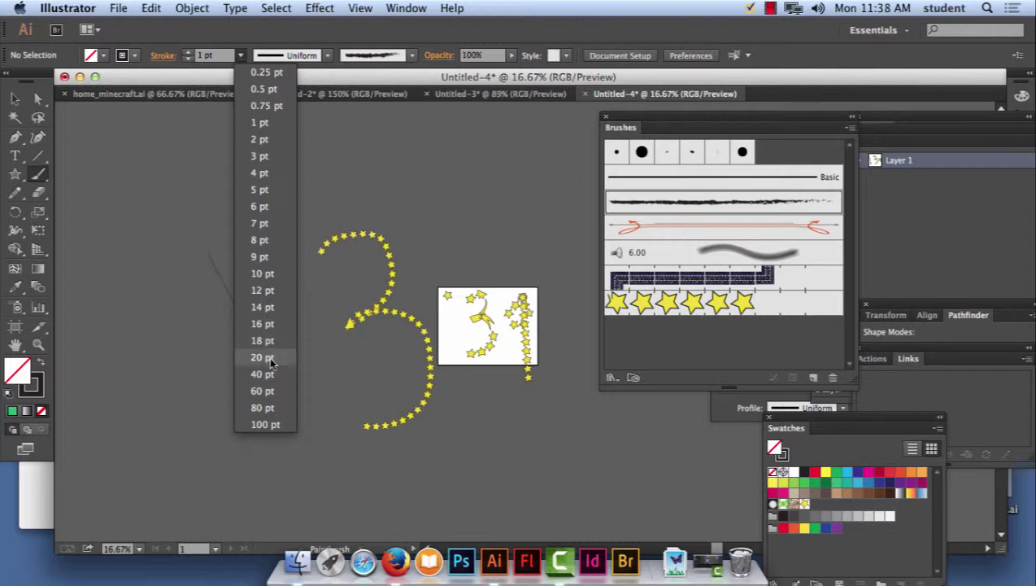
pyautogui.click(264, 373)
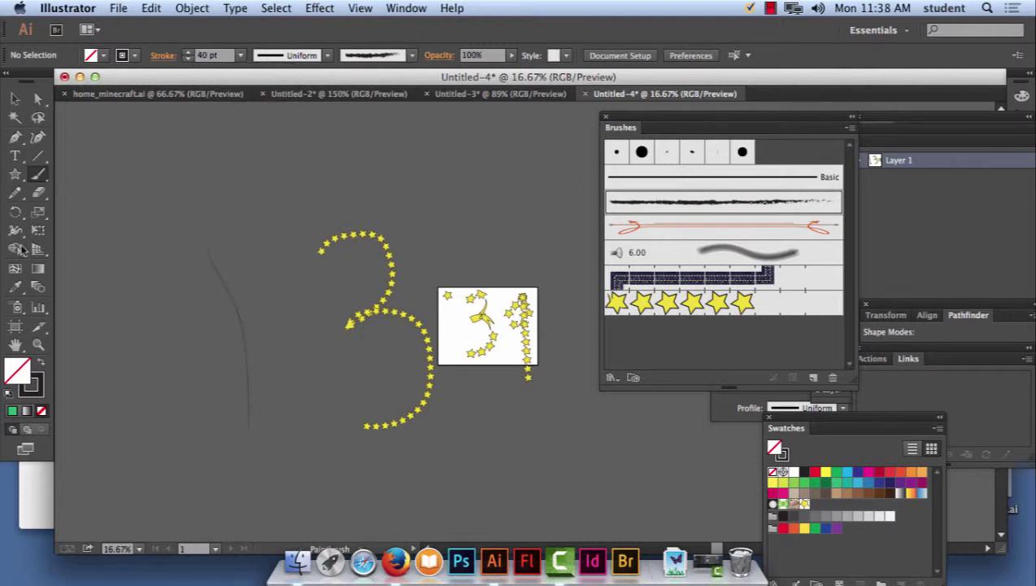
# Delete the thin test stroke and set the Paintbrush stroke colour to green.
pyautogui.click(15, 98)
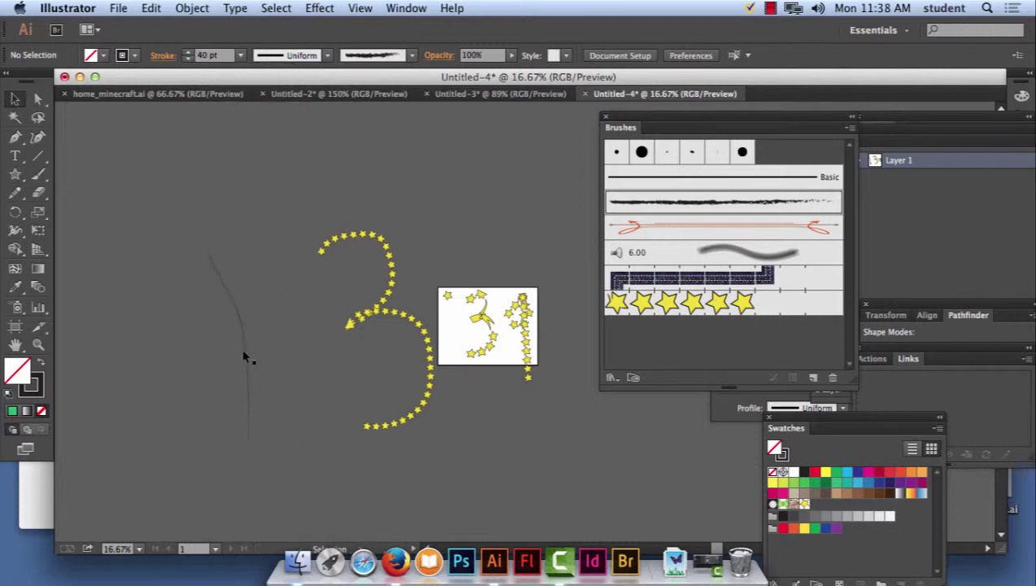
pyautogui.click(248, 347)
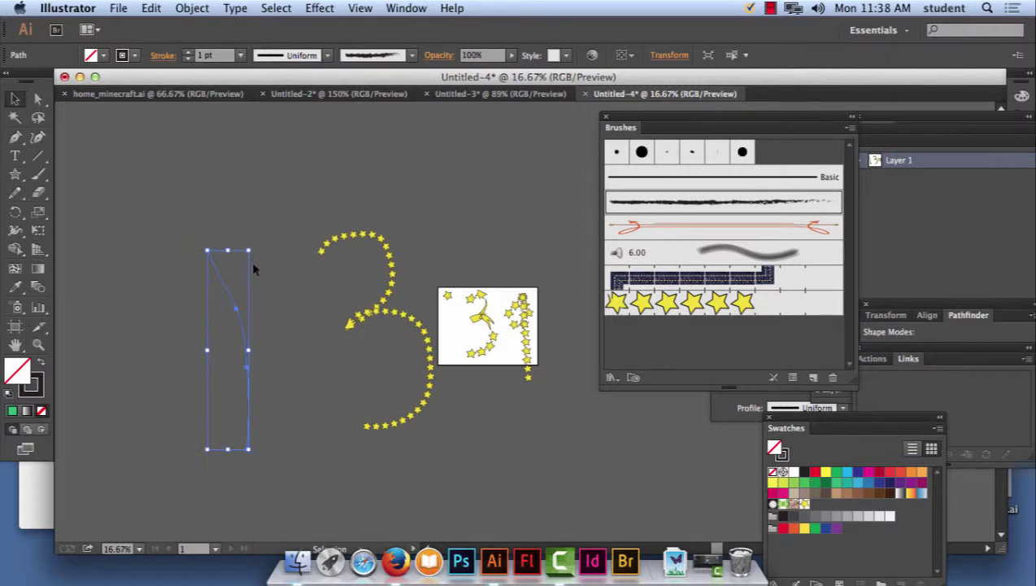
pyautogui.press('Delete')
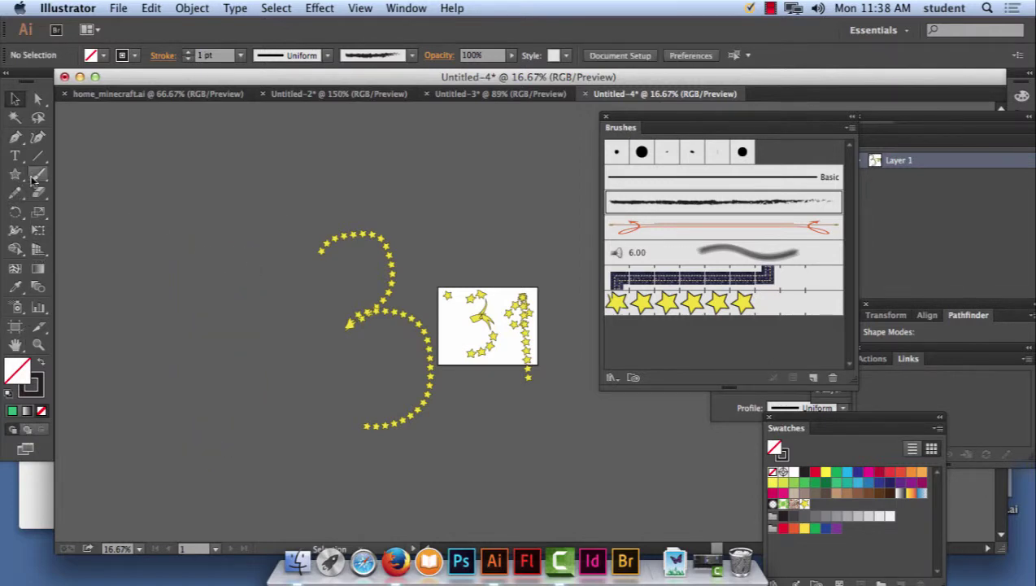
pyautogui.click(38, 177)
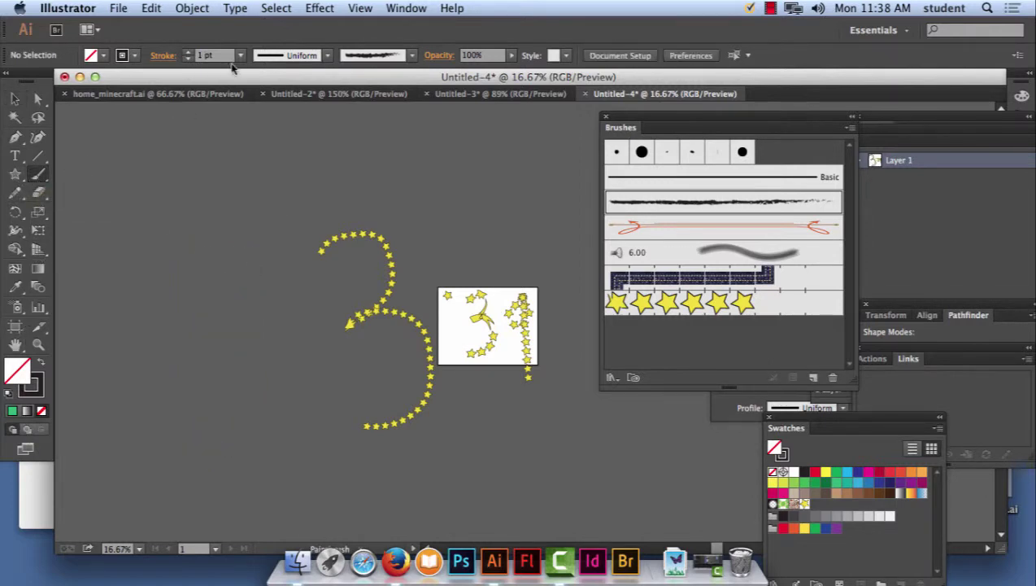
pyautogui.click(131, 59)
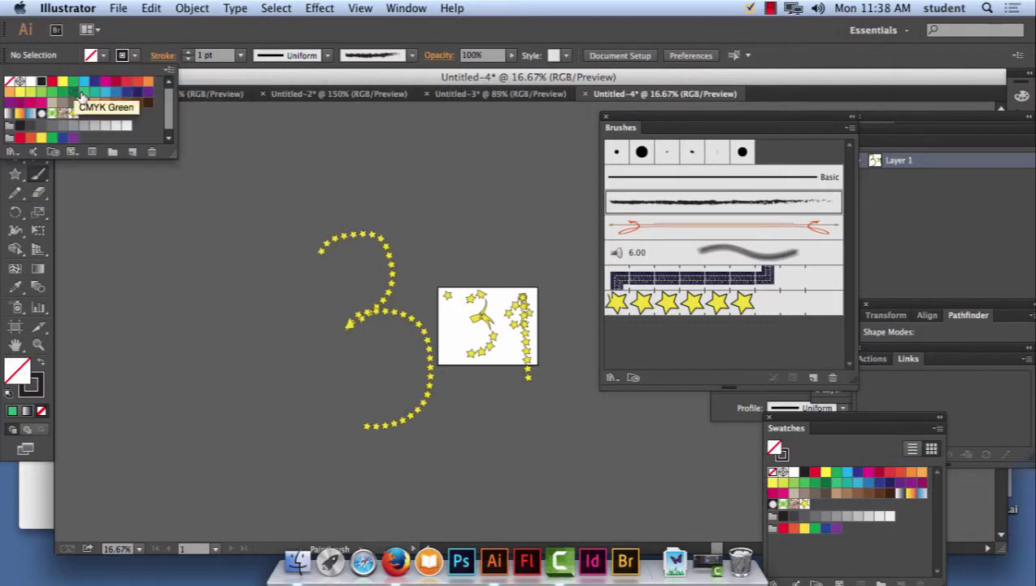
pyautogui.click(84, 94)
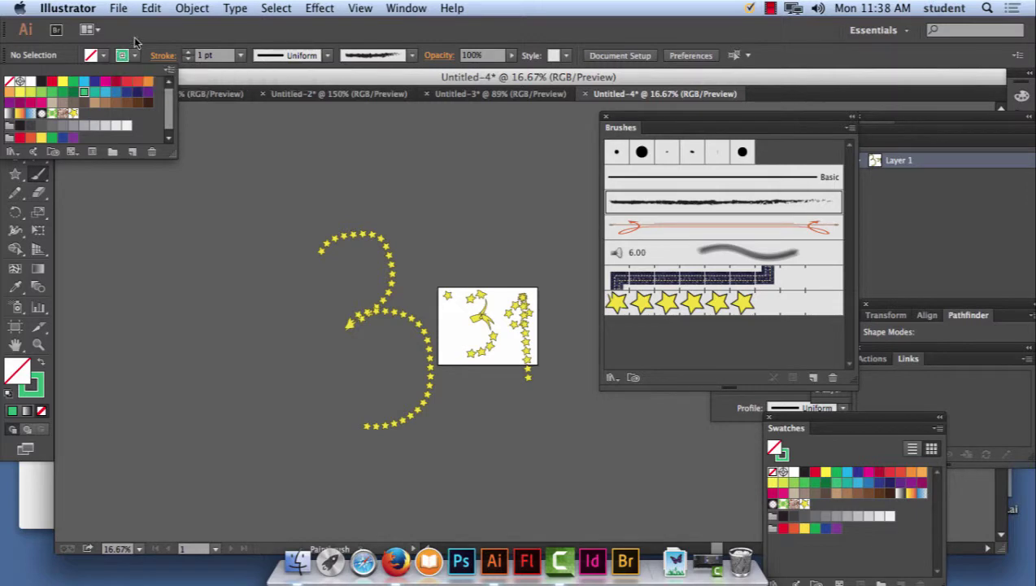
pyautogui.click(121, 55)
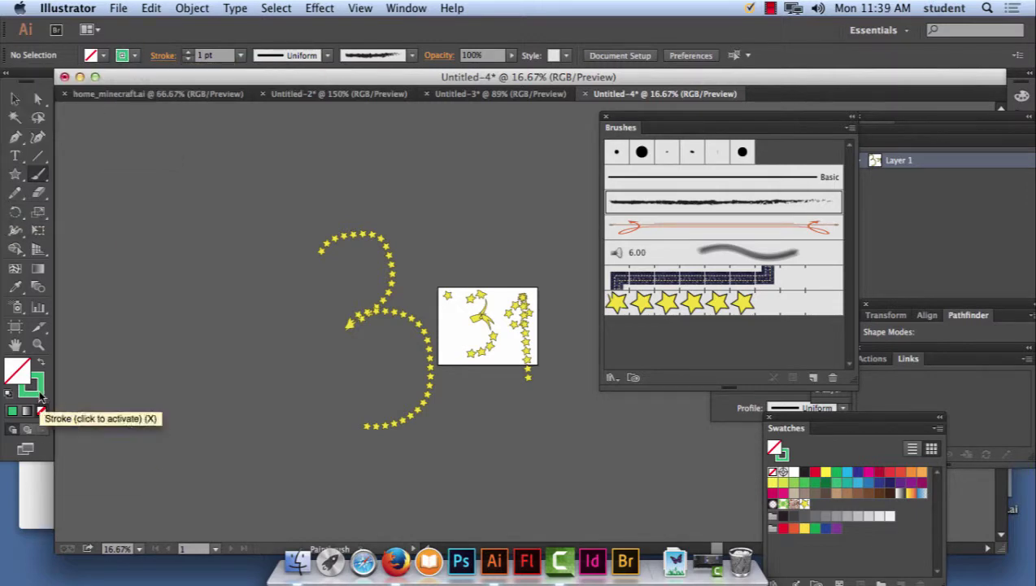
# Paint a long 16 pt green charcoal stroke to the left of the starry 3.
pyautogui.click(240, 55)
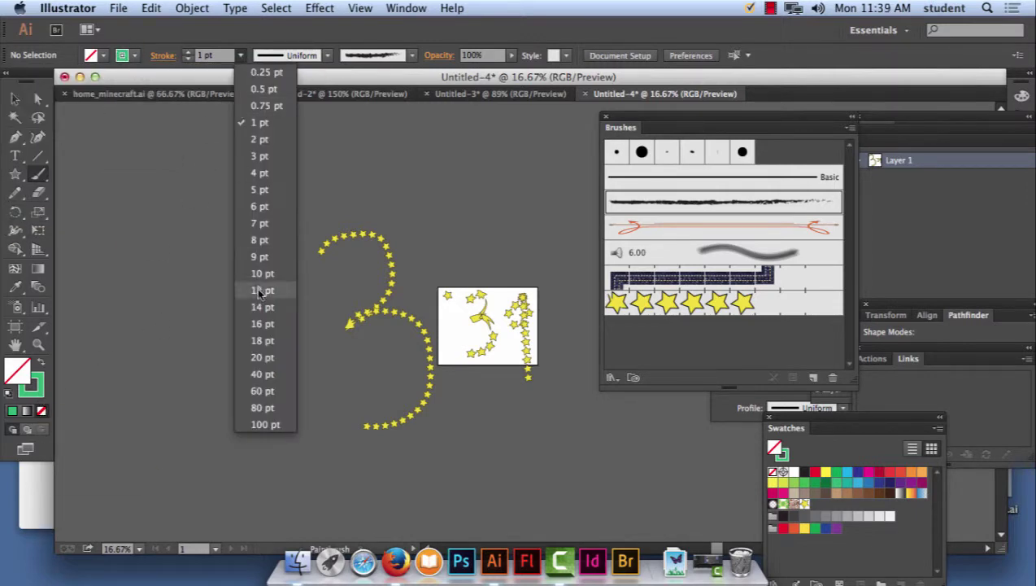
pyautogui.click(261, 324)
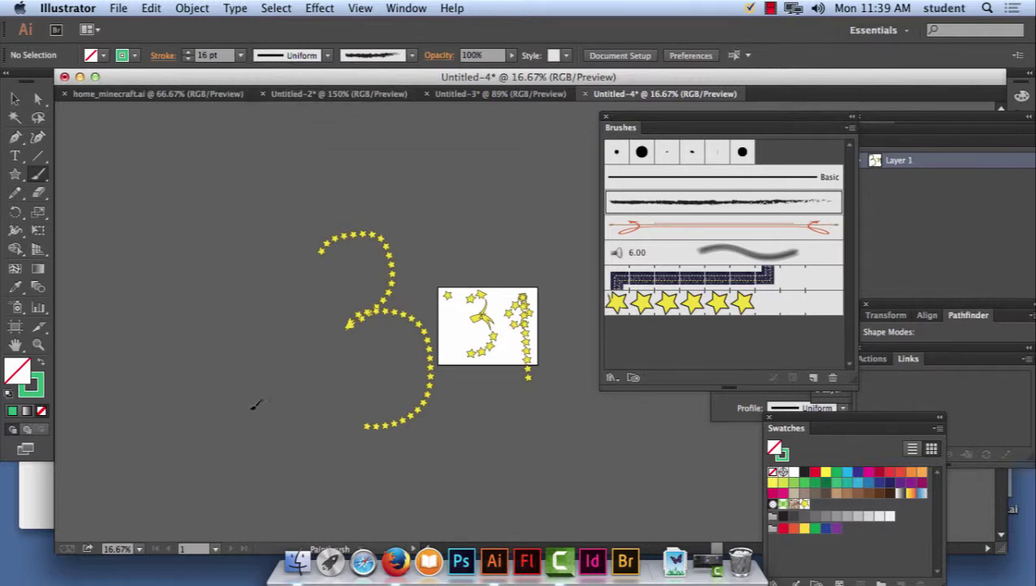
pyautogui.moveTo(209, 244); pyautogui.dragTo(252, 406)
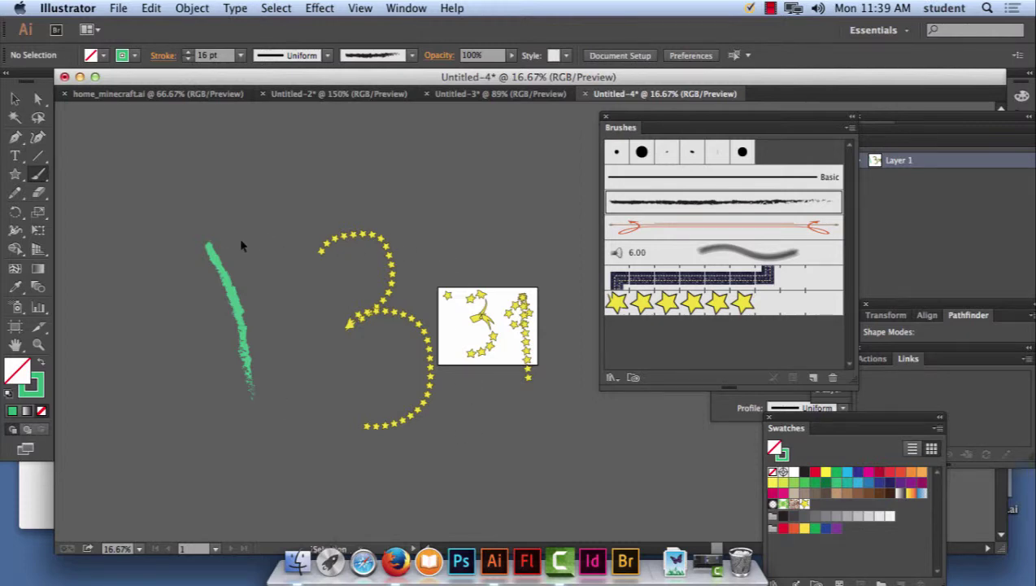
pyautogui.press('super+equal')
pyautogui.moveTo(167, 269); pyautogui.dragTo(579, 329)
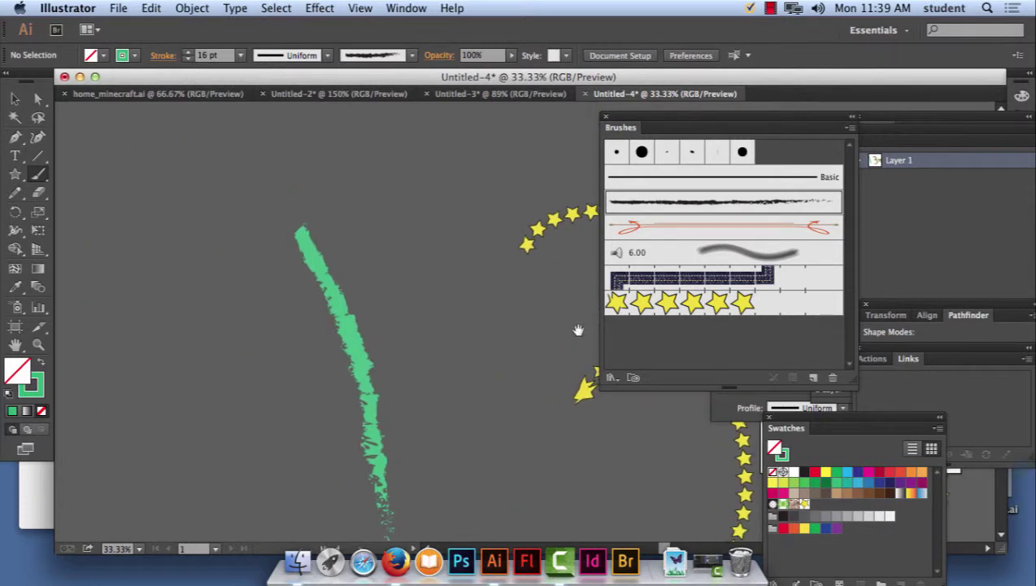
# Draw a small yellow-filled circle at the top end of the green stroke.
pyautogui.click(14, 175)
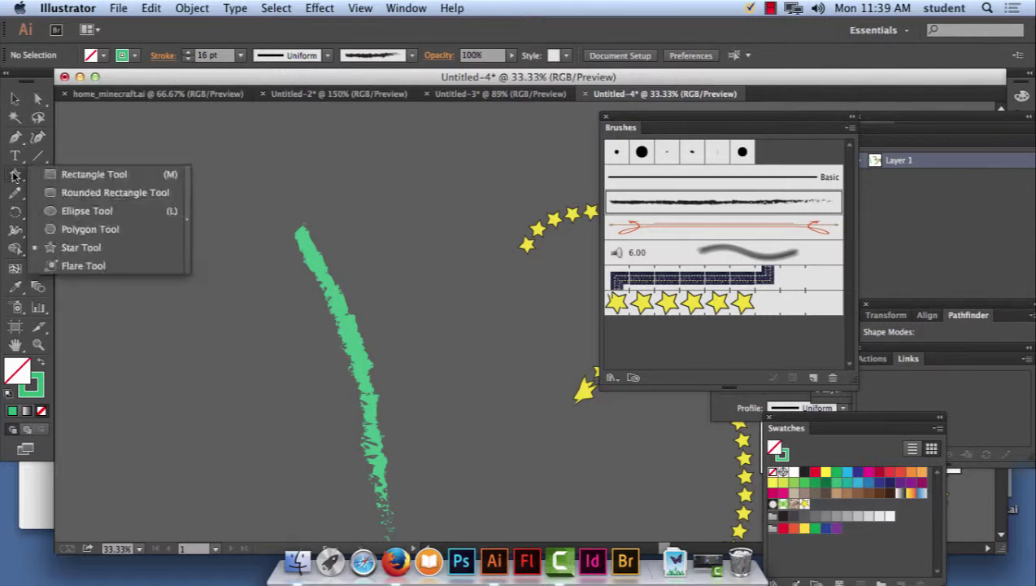
pyautogui.click(87, 211)
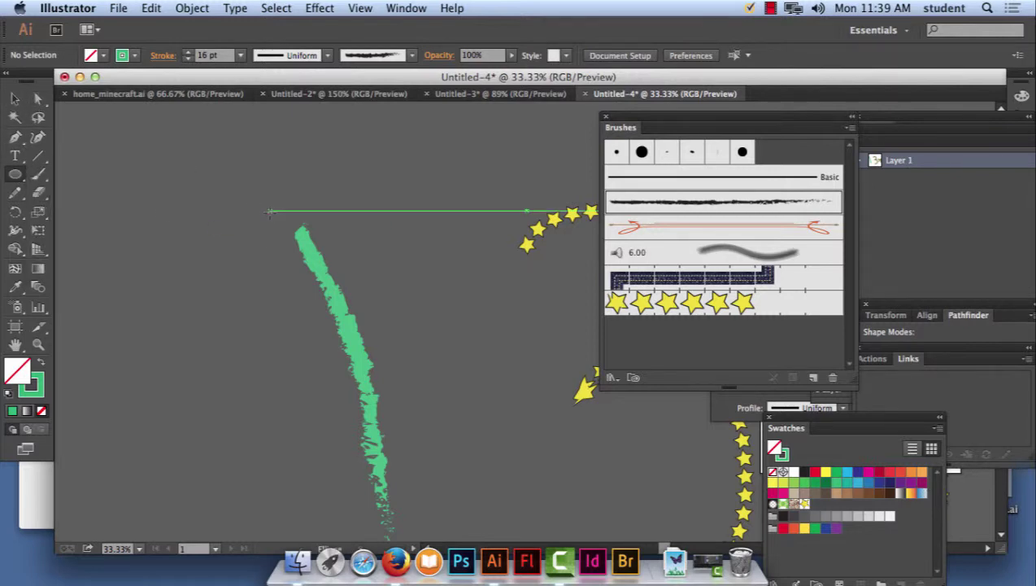
pyautogui.moveTo(270, 209); pyautogui.dragTo(297, 236)
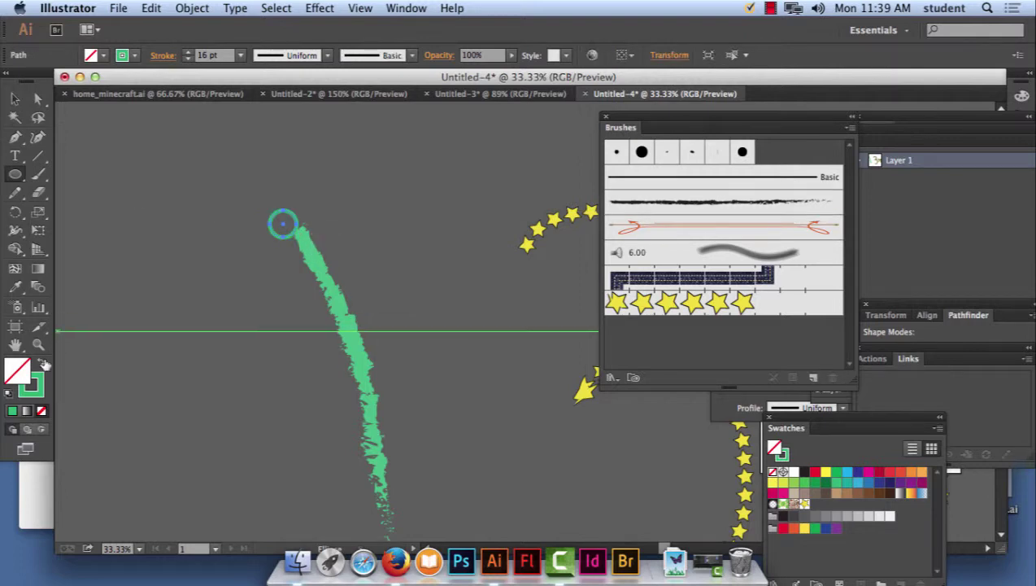
pyautogui.click(9, 394)
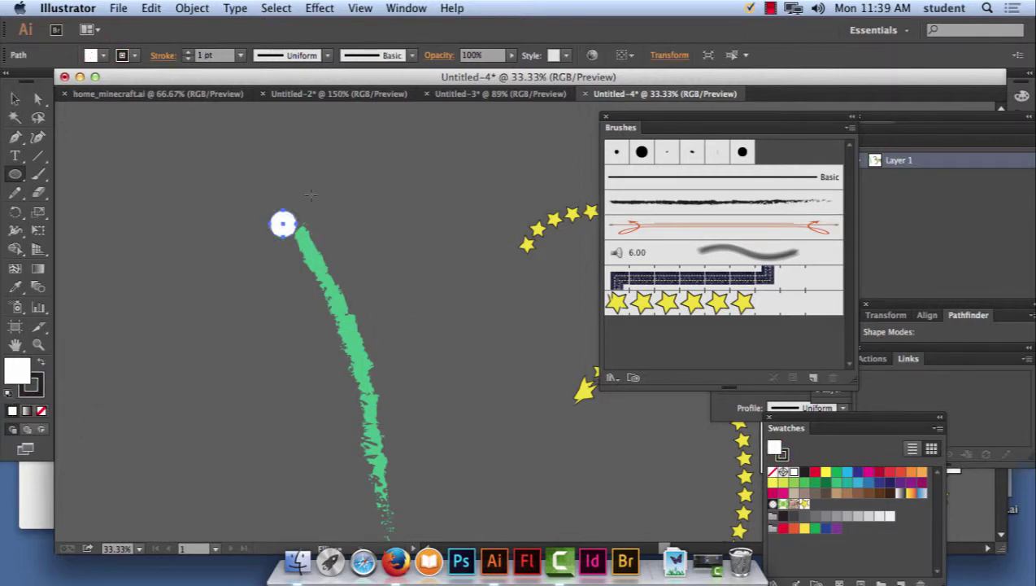
pyautogui.click(15, 99)
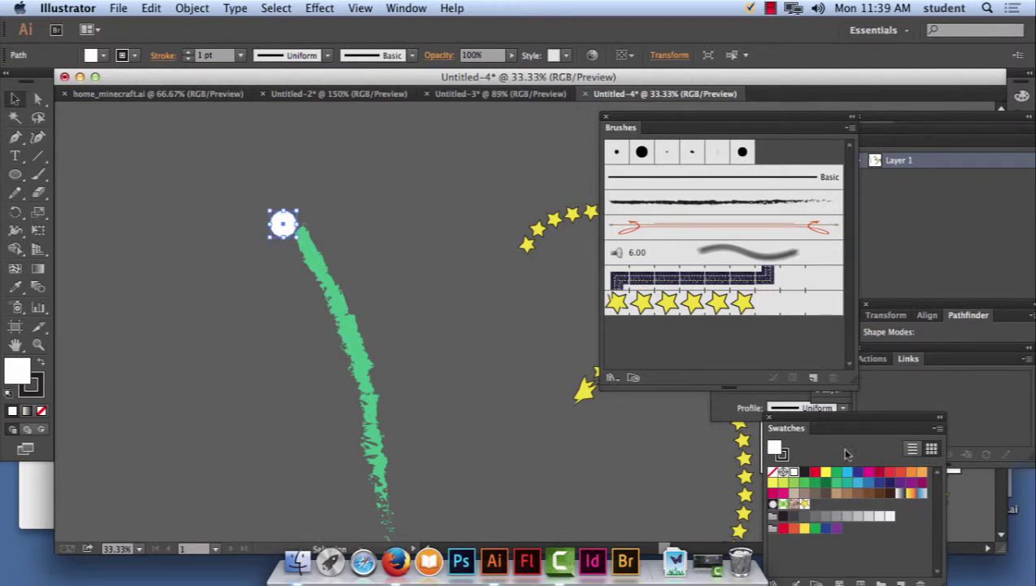
pyautogui.click(826, 472)
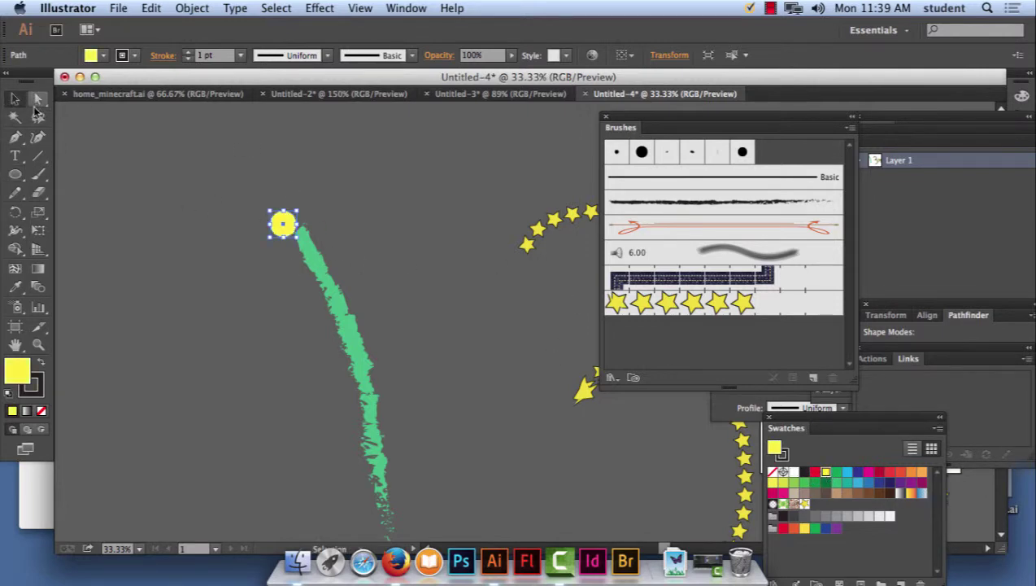
pyautogui.click(197, 199)
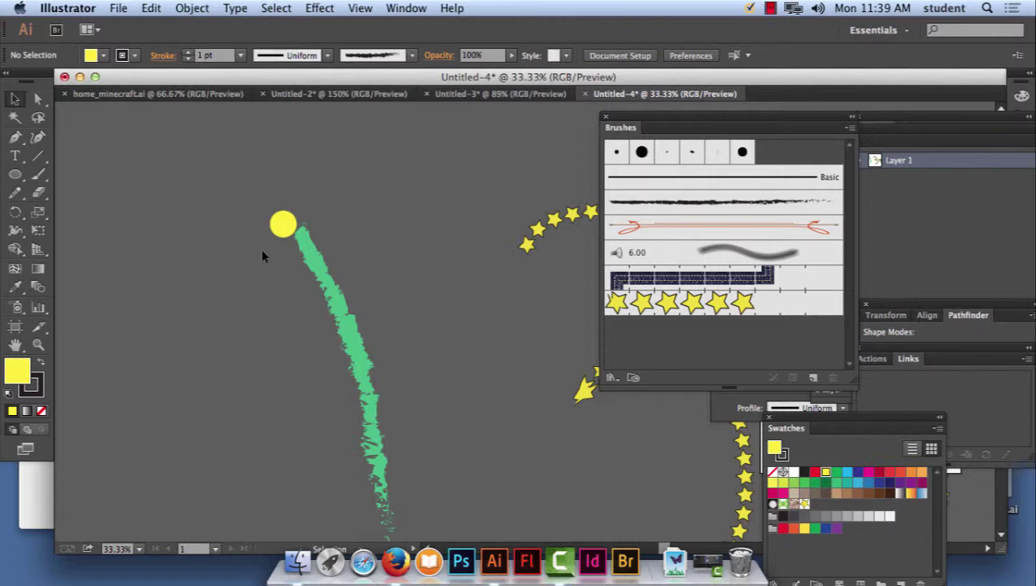
pyautogui.press('super+equal')
pyautogui.press('super+equal')
pyautogui.moveTo(173, 207); pyautogui.dragTo(318, 294)
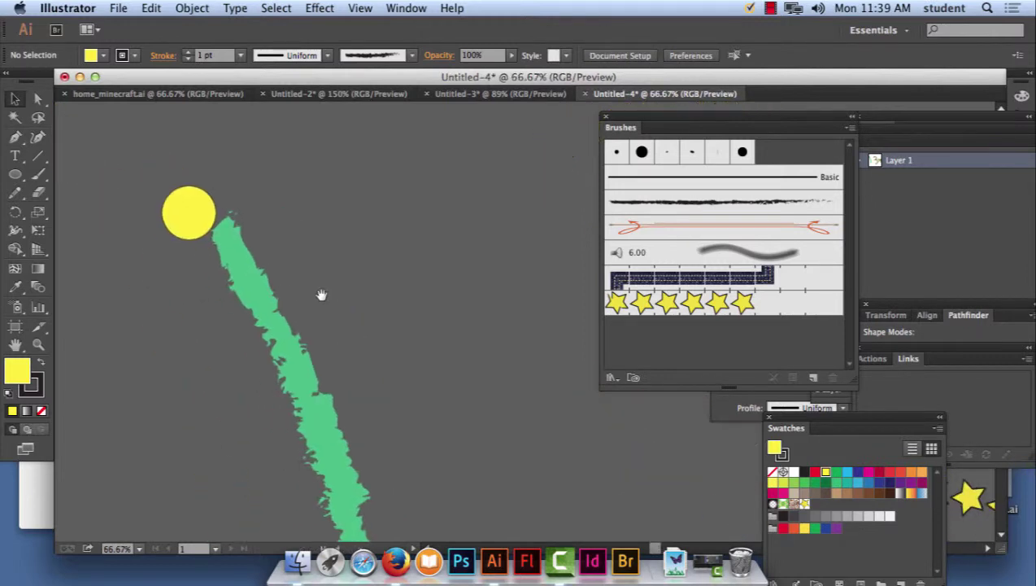
# Draw a black-filled oval pupil inside the yellow circle.
pyautogui.moveTo(21, 177); pyautogui.dragTo(107, 213)
pyautogui.moveTo(176, 205); pyautogui.dragTo(205, 218)
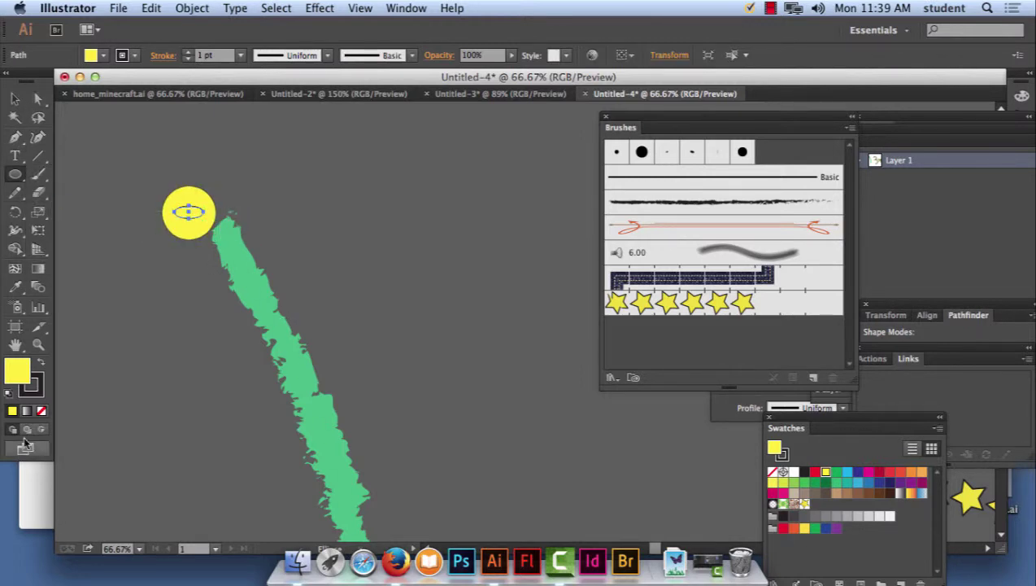
pyautogui.click(9, 392)
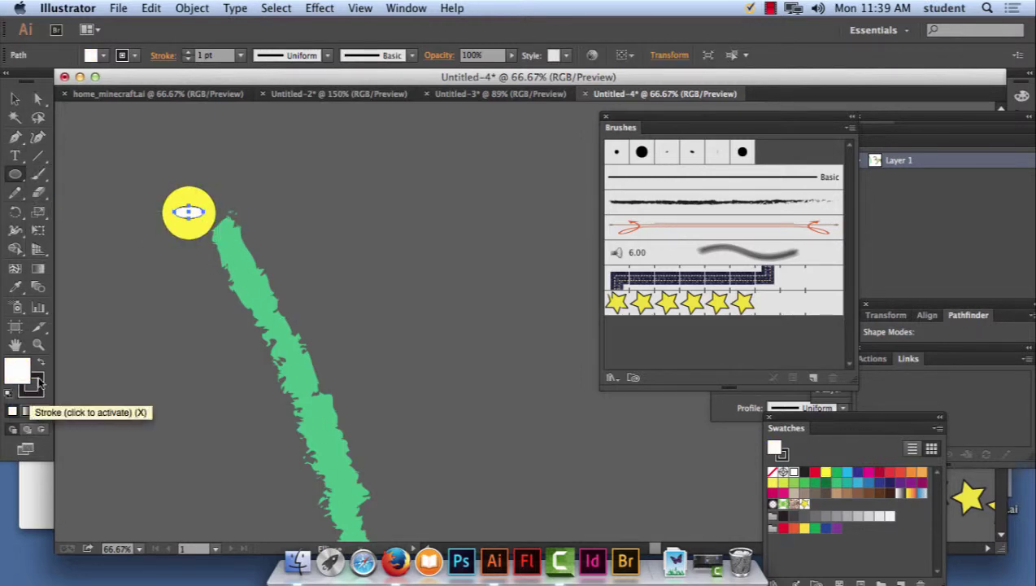
pyautogui.click(41, 363)
pyautogui.click(15, 98)
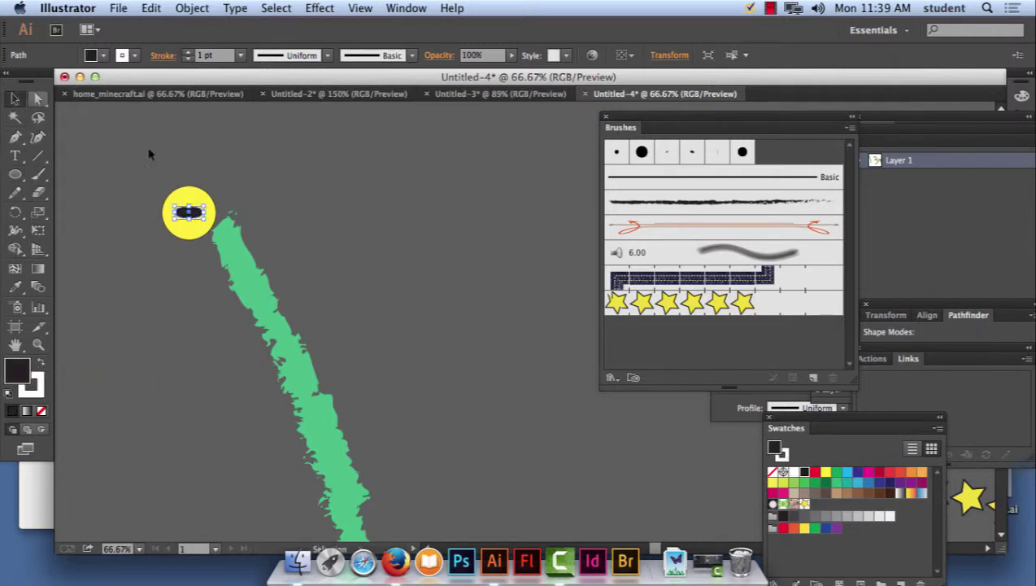
pyautogui.click(185, 160)
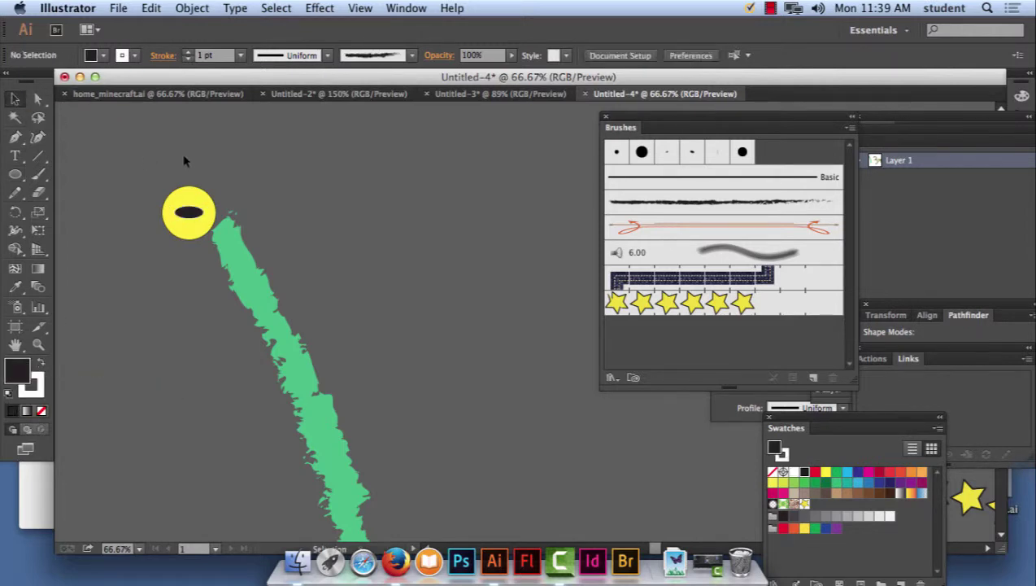
# Duplicate the eye with its pupil to the right of the original.
pyautogui.click(190, 233)
pyautogui.moveTo(189, 234); pyautogui.dragTo(260, 234)
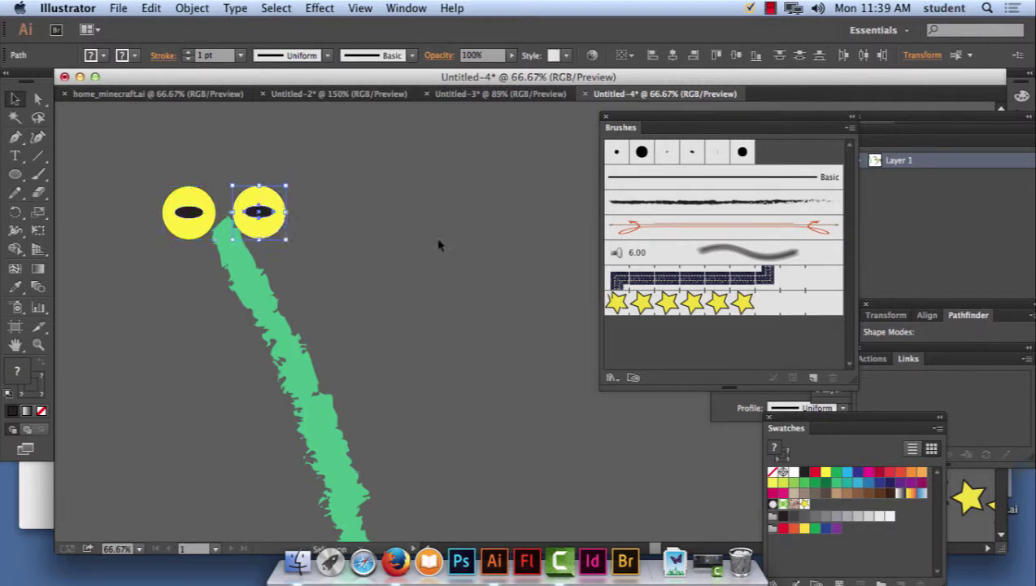
pyautogui.click(344, 232)
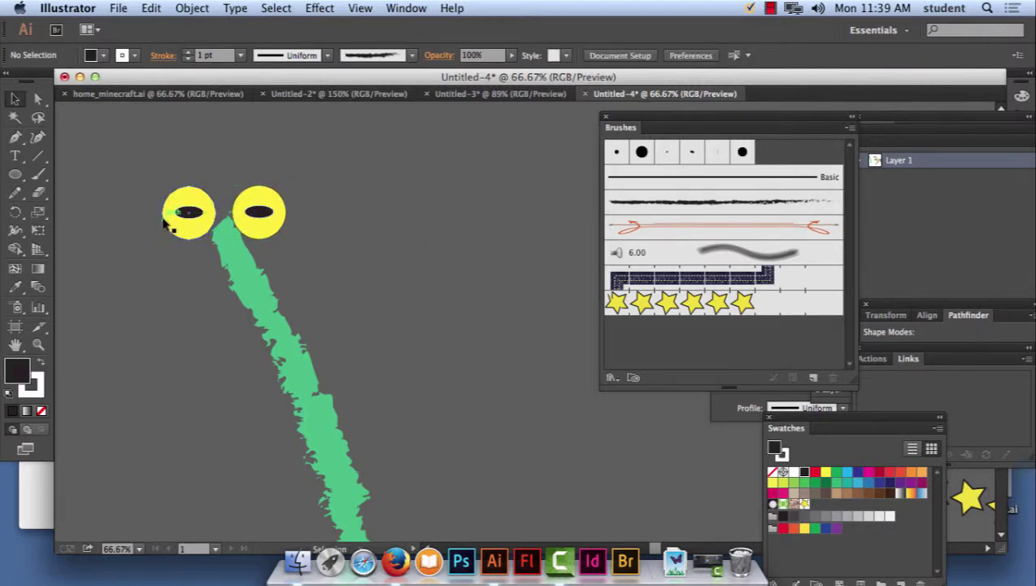
# Paint a charcoal loop beside the green body and select it.
pyautogui.click(39, 175)
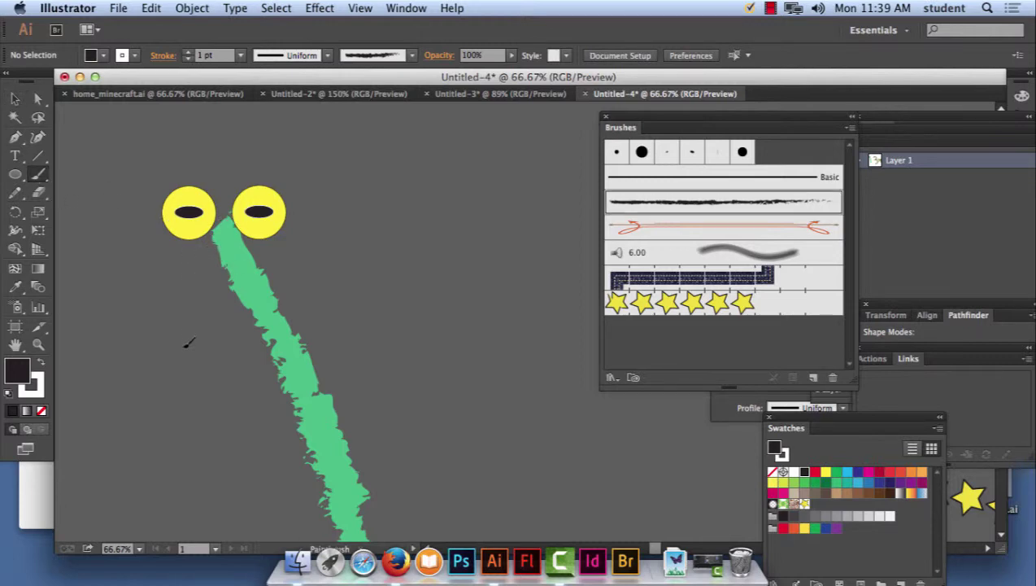
pyautogui.moveTo(229, 225); pyautogui.dragTo(218, 240)
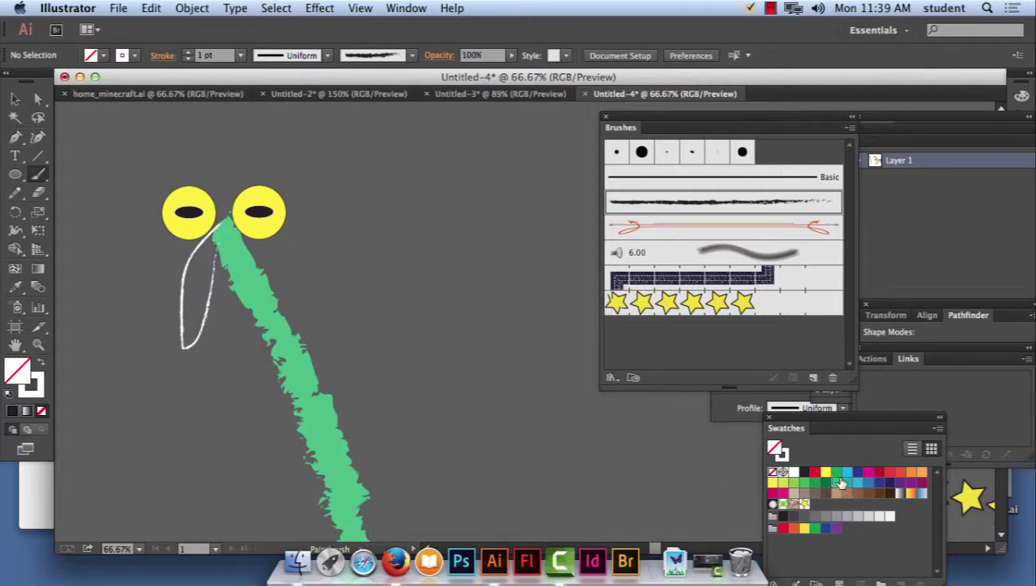
pyautogui.click(869, 473)
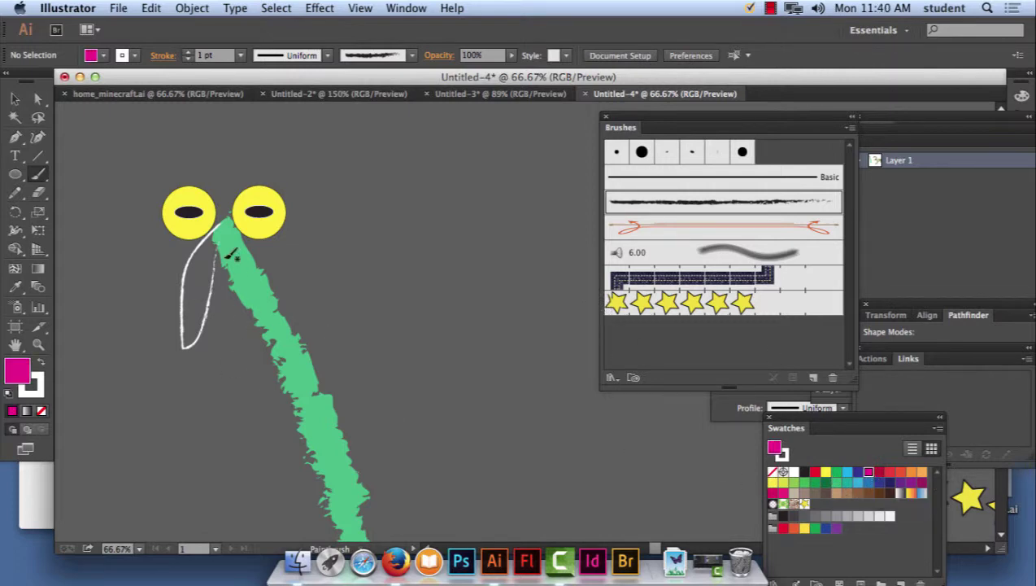
pyautogui.click(15, 98)
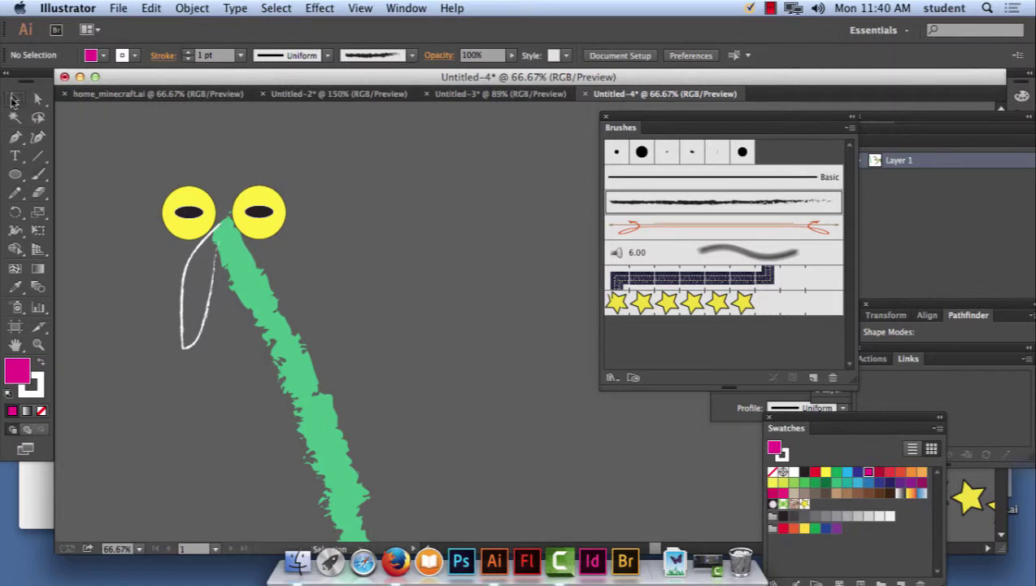
pyautogui.click(187, 282)
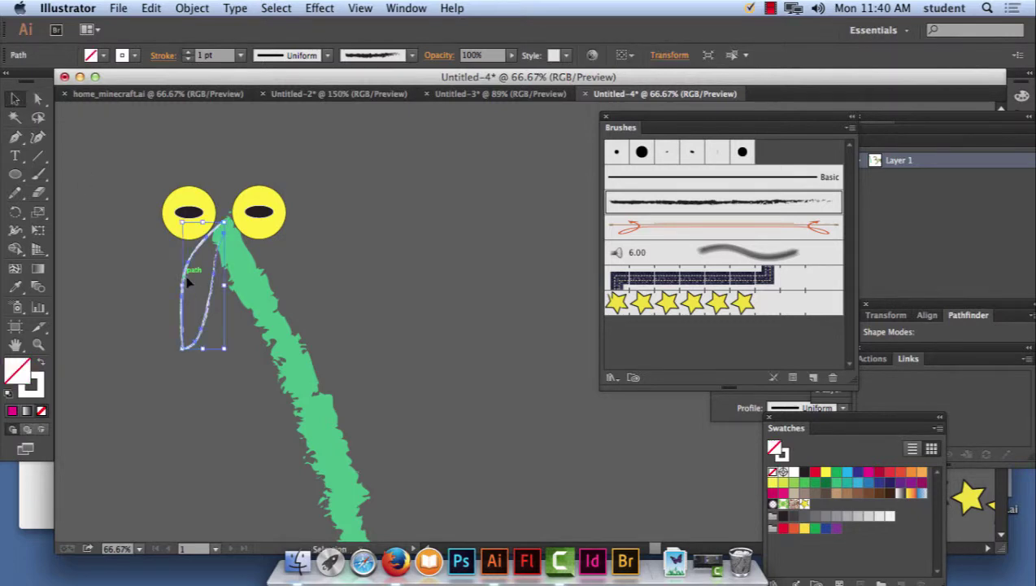
# Give the loop an orange 9 pt stroke and move it up below the eyes.
pyautogui.click(135, 55)
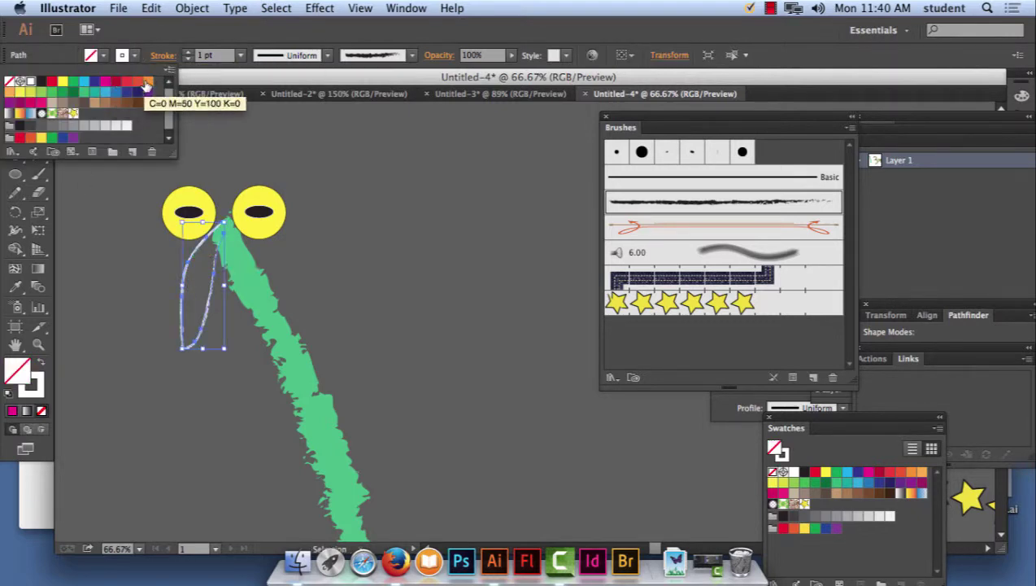
pyautogui.click(148, 81)
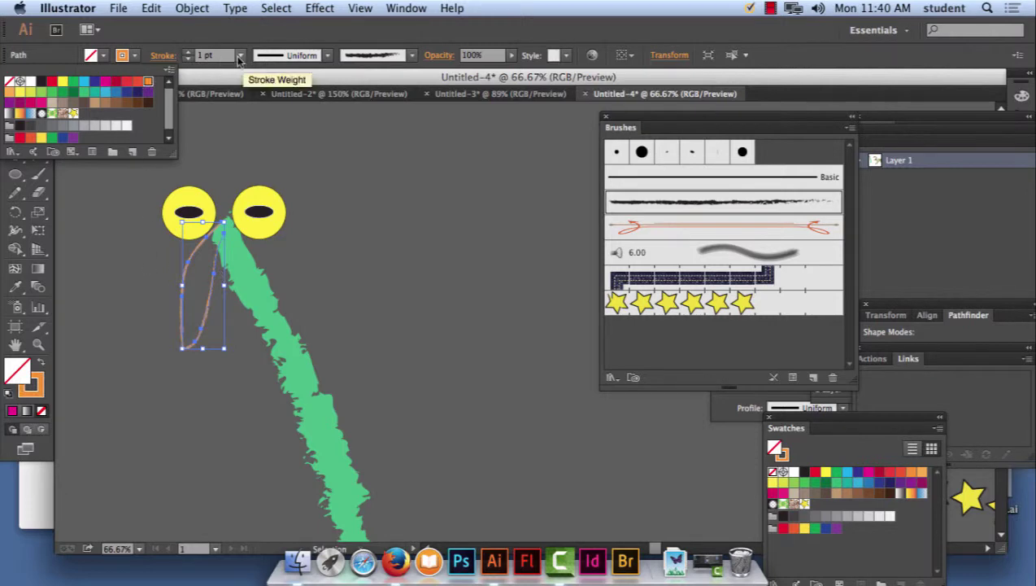
pyautogui.click(237, 62)
pyautogui.click(241, 55)
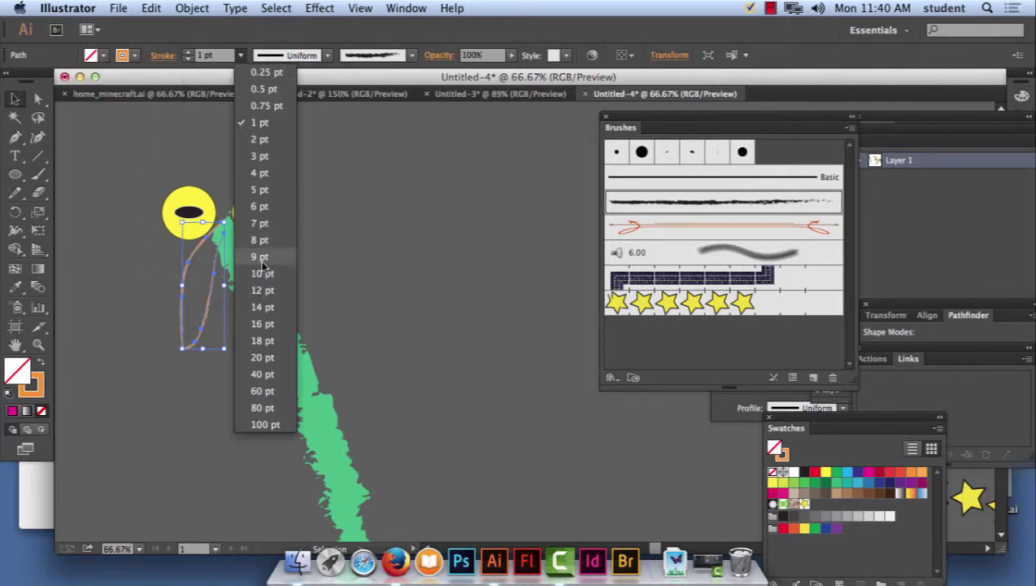
pyautogui.click(248, 236)
pyautogui.click(225, 351)
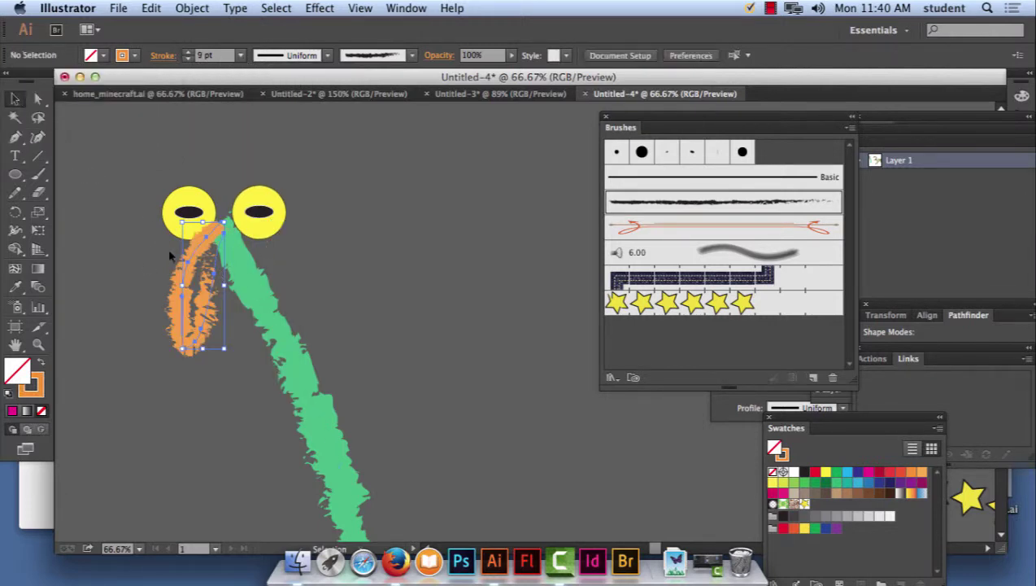
pyautogui.moveTo(183, 297); pyautogui.dragTo(200, 274)
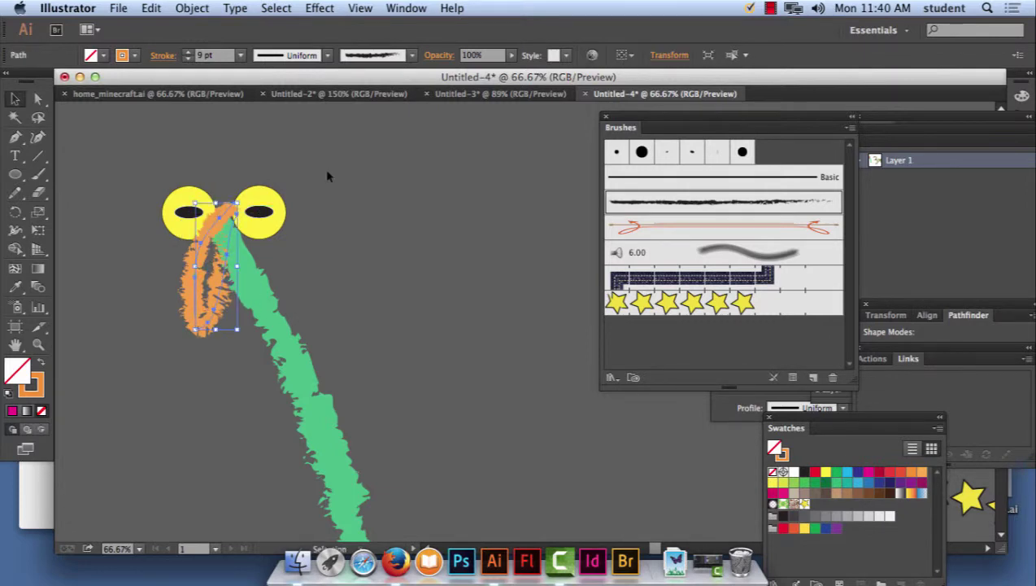
pyautogui.click(210, 268)
# Send the orange wing to the back, then bring it forward one level.
pyautogui.click(192, 9)
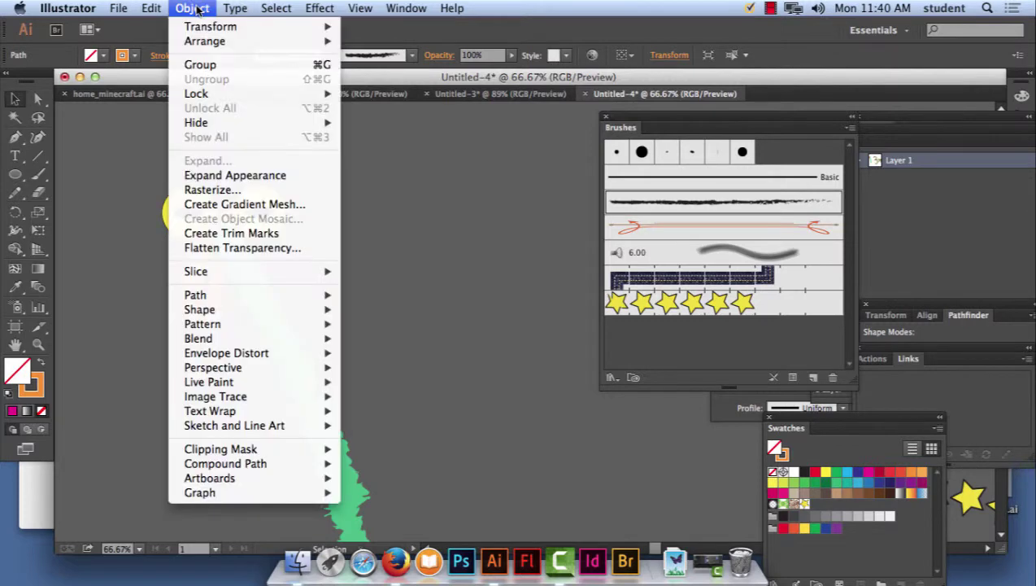
pyautogui.moveTo(199, 40)
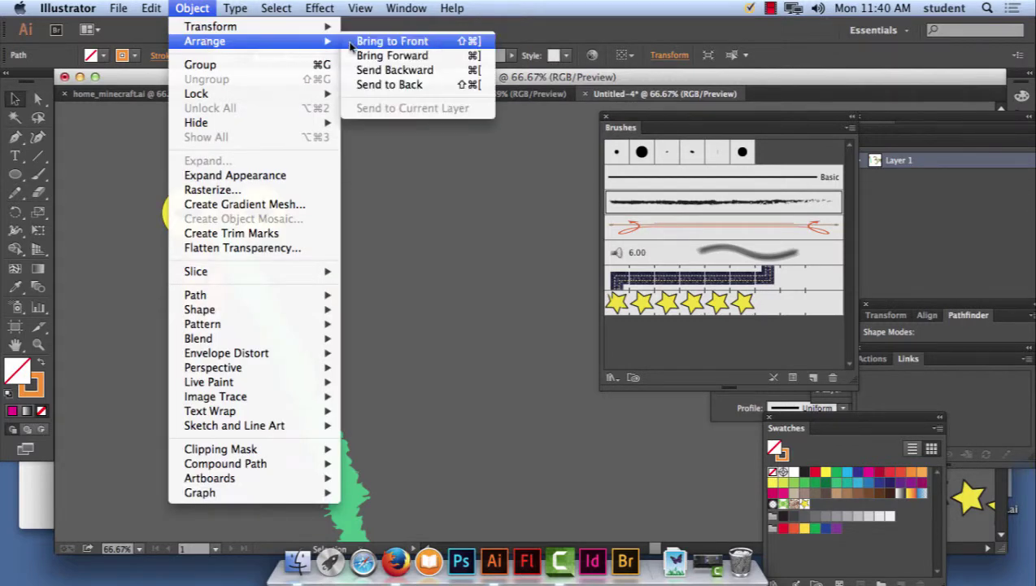
pyautogui.click(370, 84)
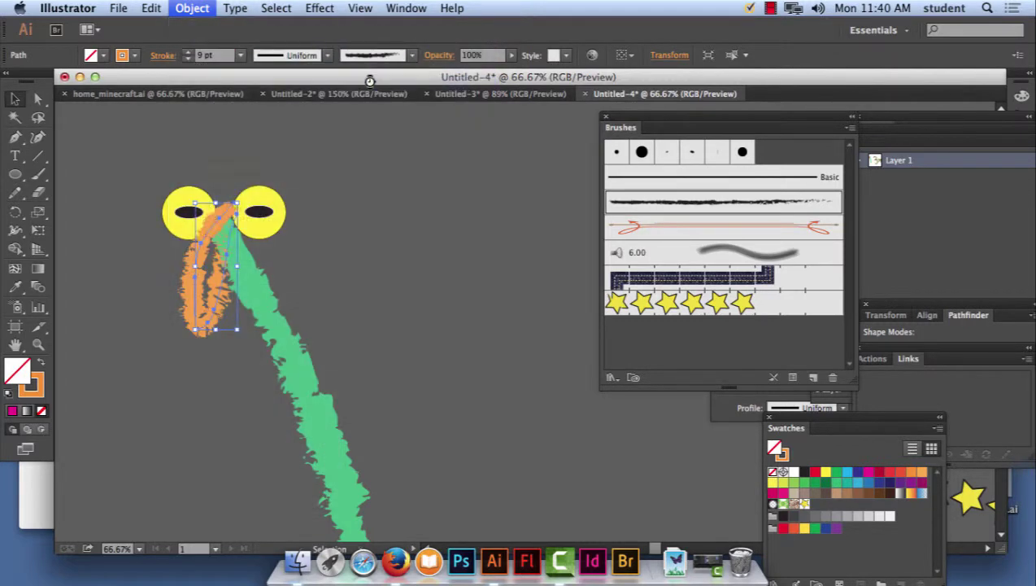
pyautogui.click(193, 8)
pyautogui.moveTo(203, 40)
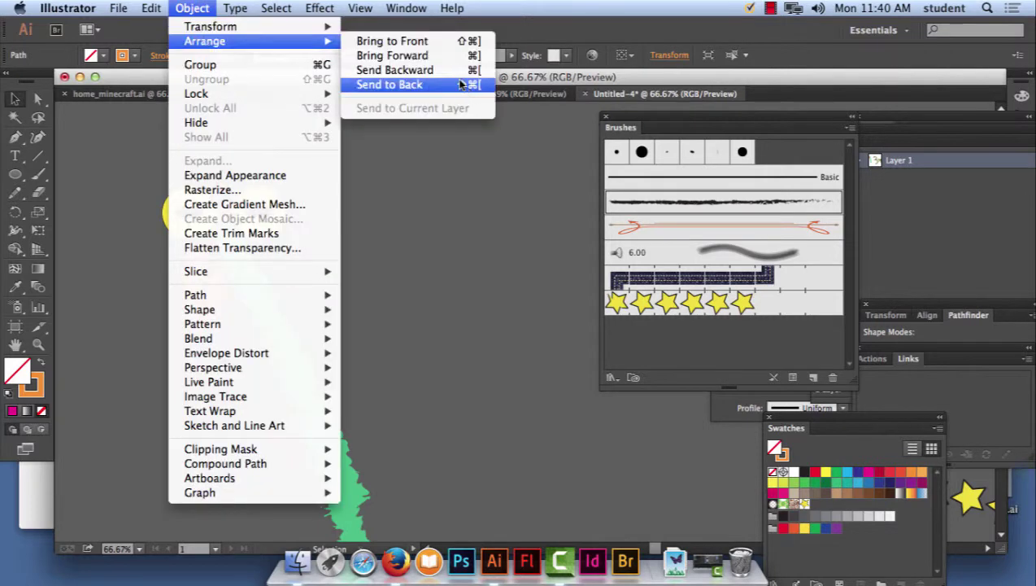
pyautogui.click(440, 57)
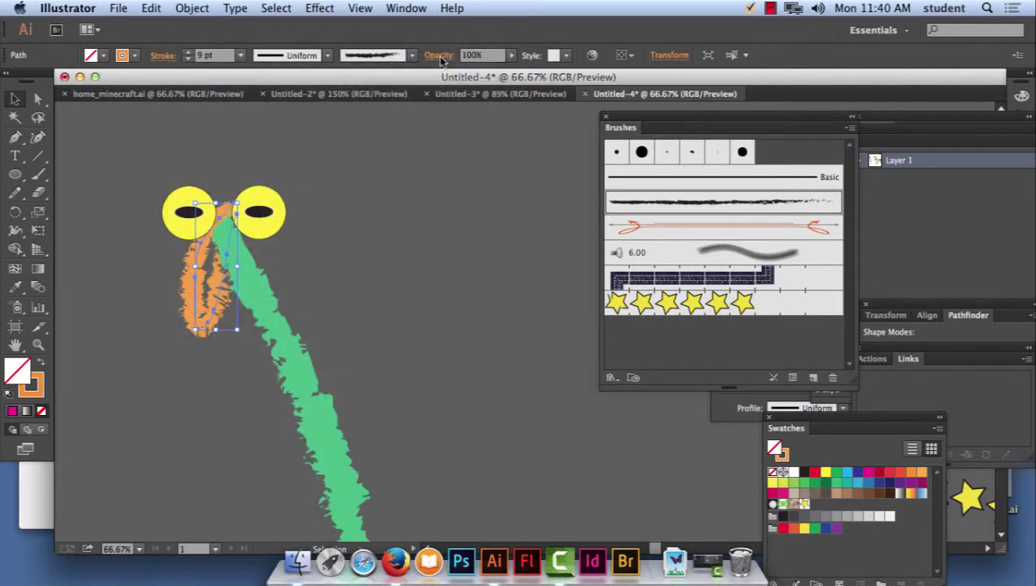
pyautogui.click(193, 8)
pyautogui.moveTo(205, 41)
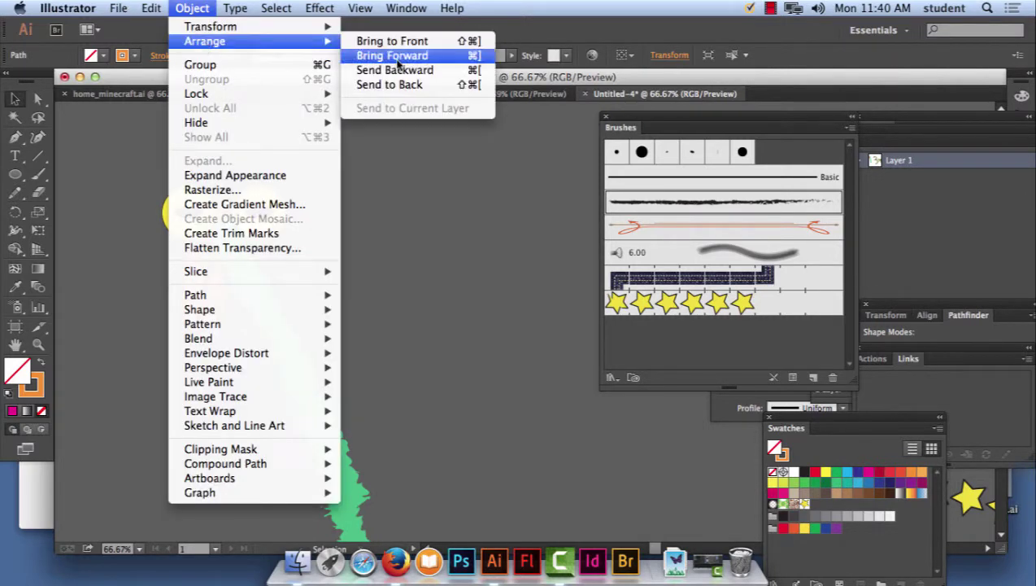
pyautogui.click(397, 170)
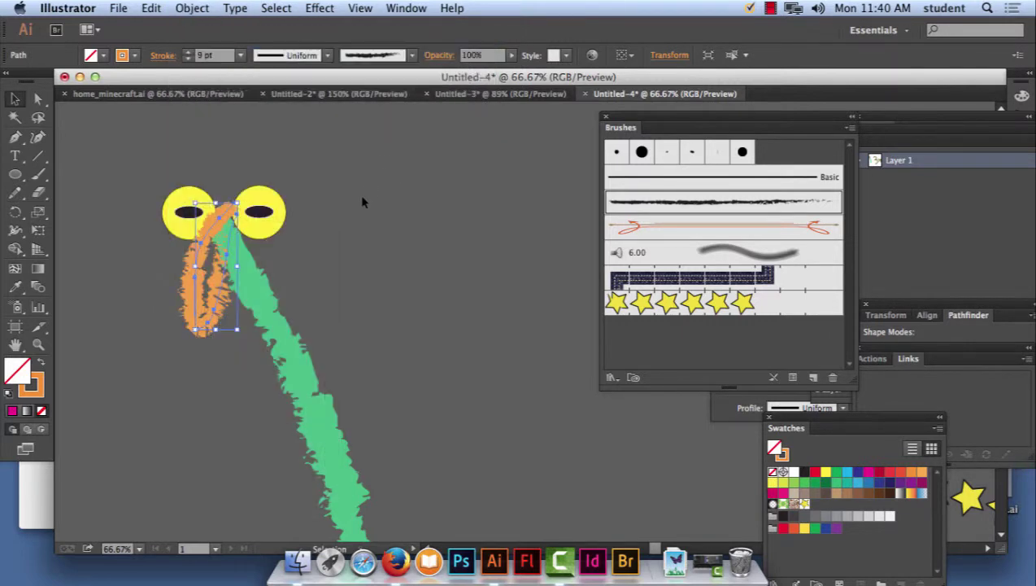
pyautogui.click(364, 195)
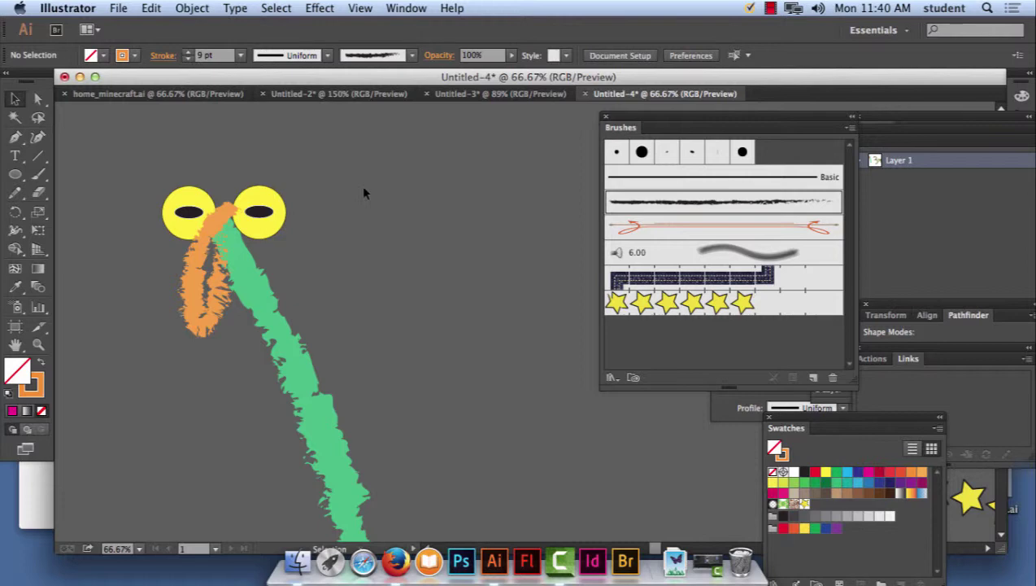
# Select all the artwork and undo a trial bounding-box shrink, keeping its original size.
pyautogui.press('super+minus')
pyautogui.press('super+minus')
pyautogui.press('super+minus')
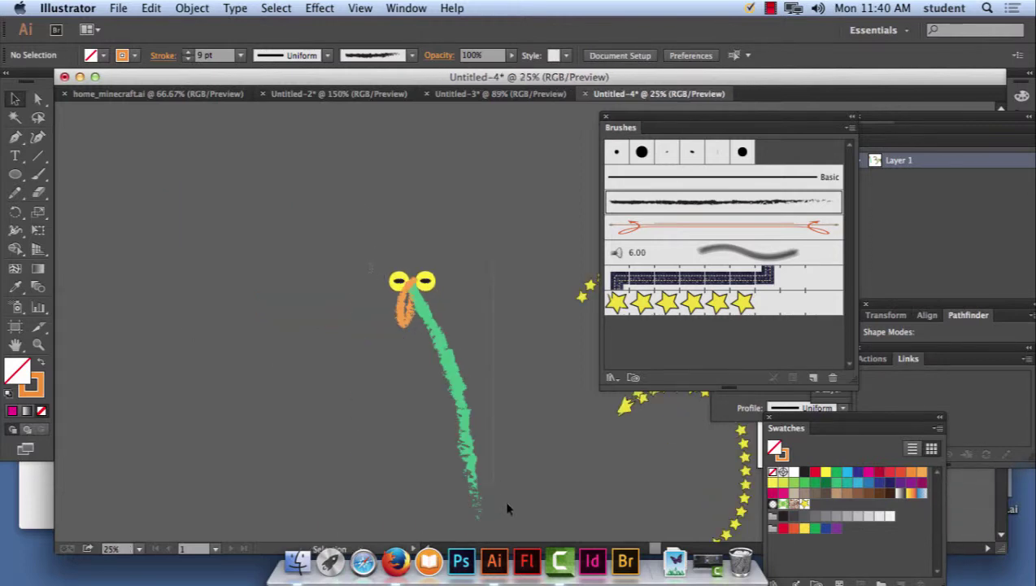
pyautogui.scroll(-3, 513, 500)
pyautogui.press('super+a')
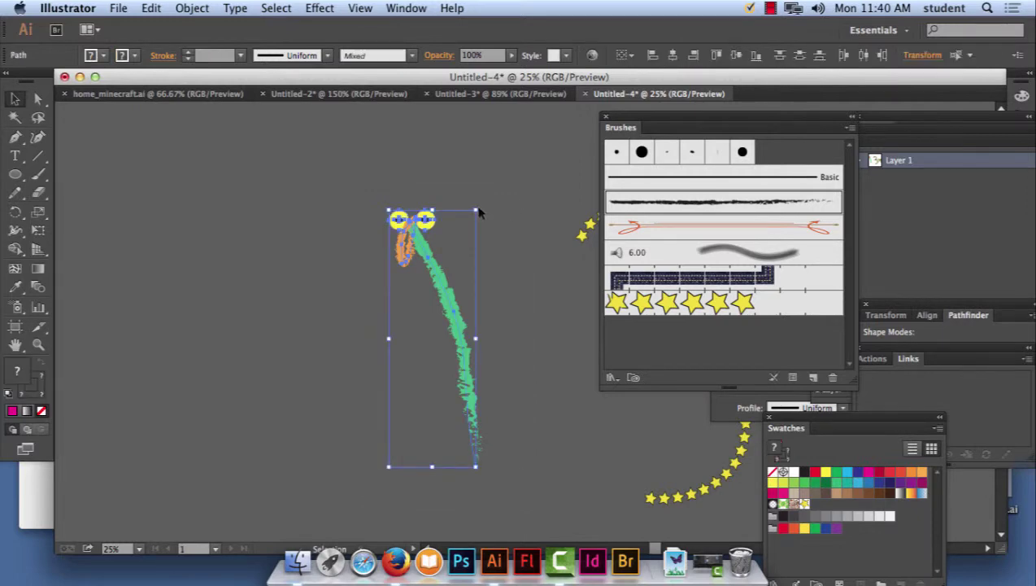
pyautogui.moveTo(477, 212)
pyautogui.mouseDown()
pyautogui.moveTo(411, 285)
pyautogui.moveTo(423, 303)
pyautogui.moveTo(421, 374)
pyautogui.mouseUp()
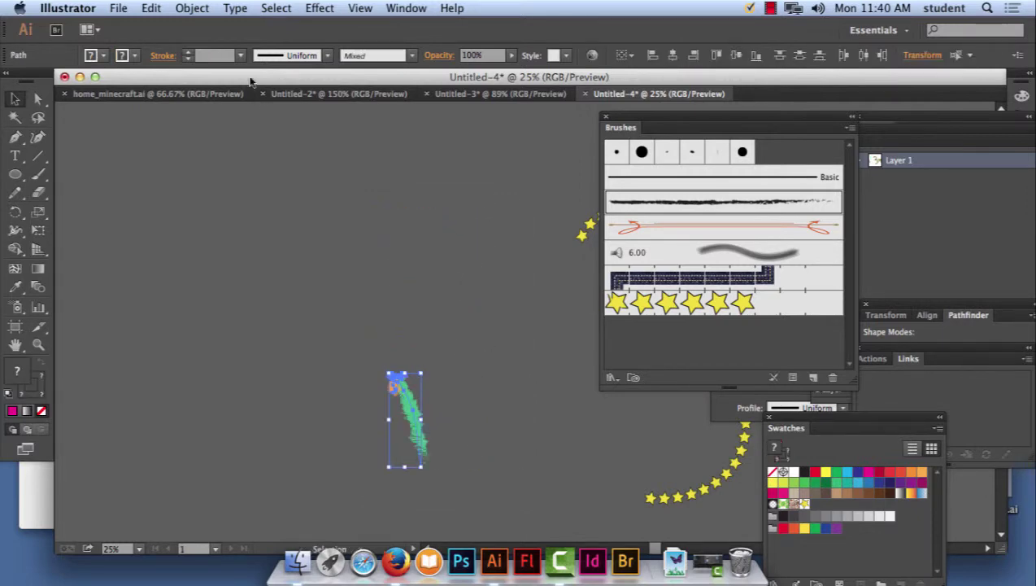
pyautogui.click(151, 8)
pyautogui.click(162, 27)
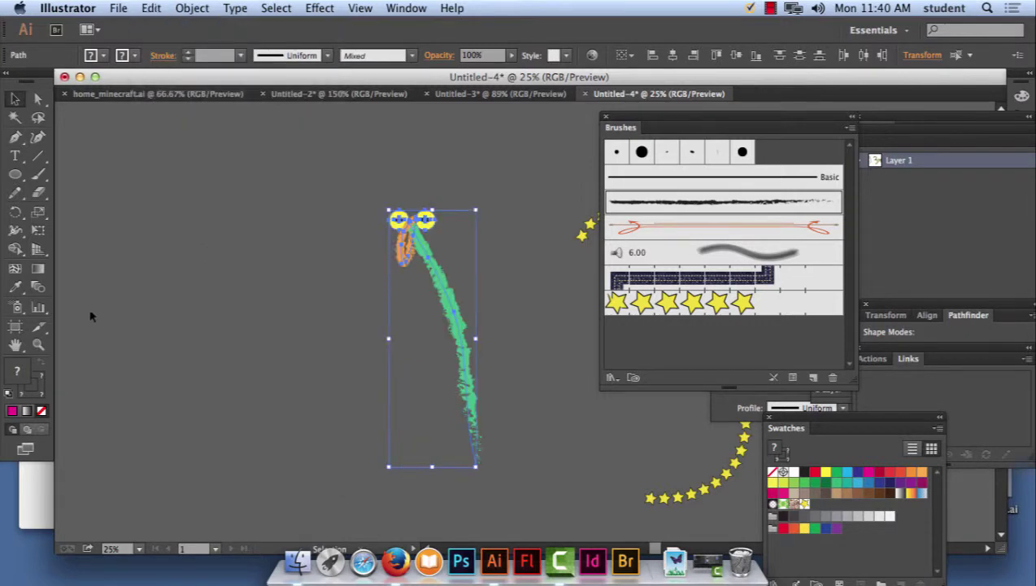
pyautogui.click(38, 213)
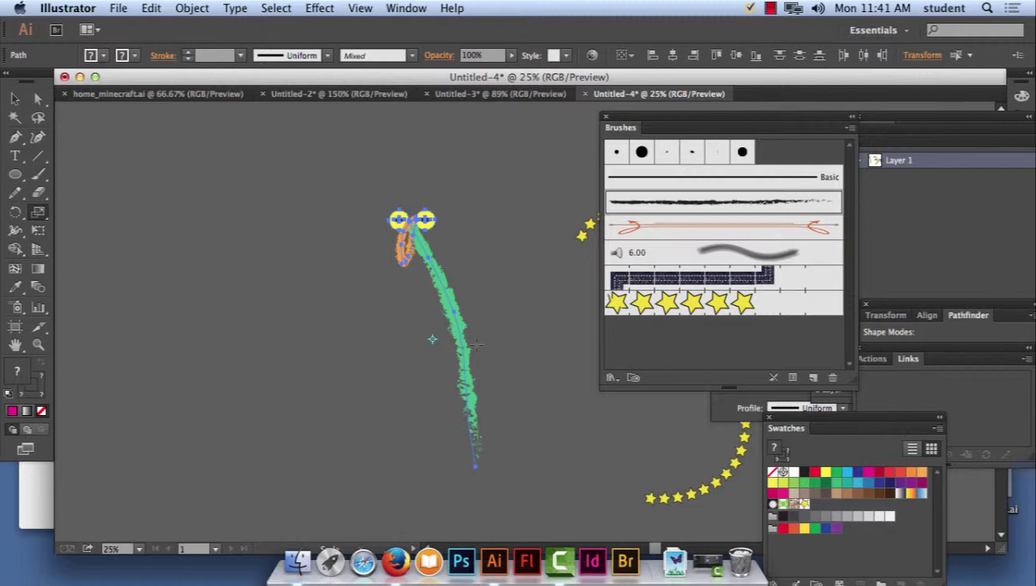
# Drag the artwork's bounding box toward the lower-left to shrink it, then zoom in.
pyautogui.click(16, 99)
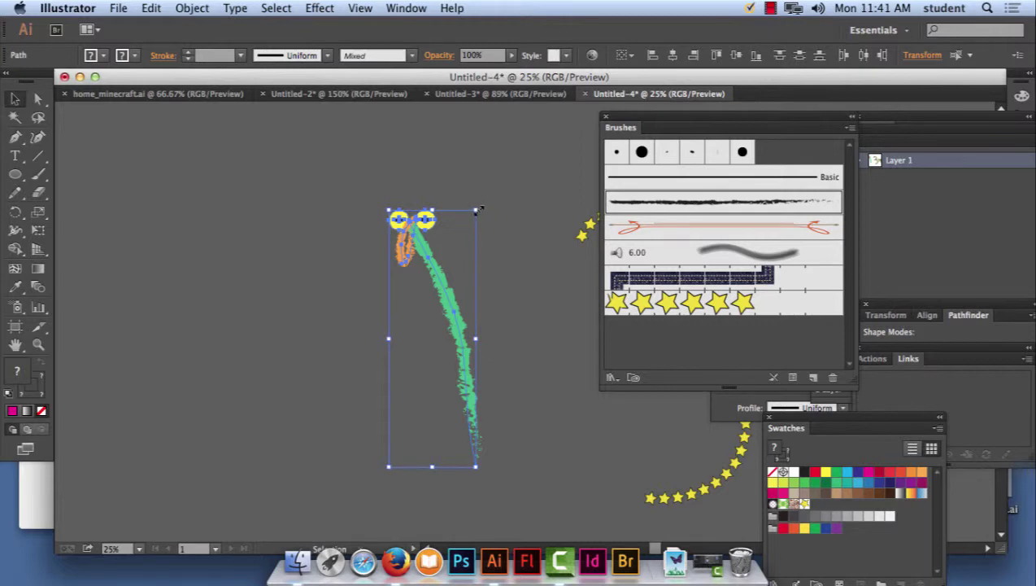
pyautogui.moveTo(479, 210)
pyautogui.mouseDown()
pyautogui.moveTo(412, 348)
pyautogui.moveTo(423, 332)
pyautogui.moveTo(449, 358)
pyautogui.mouseUp()
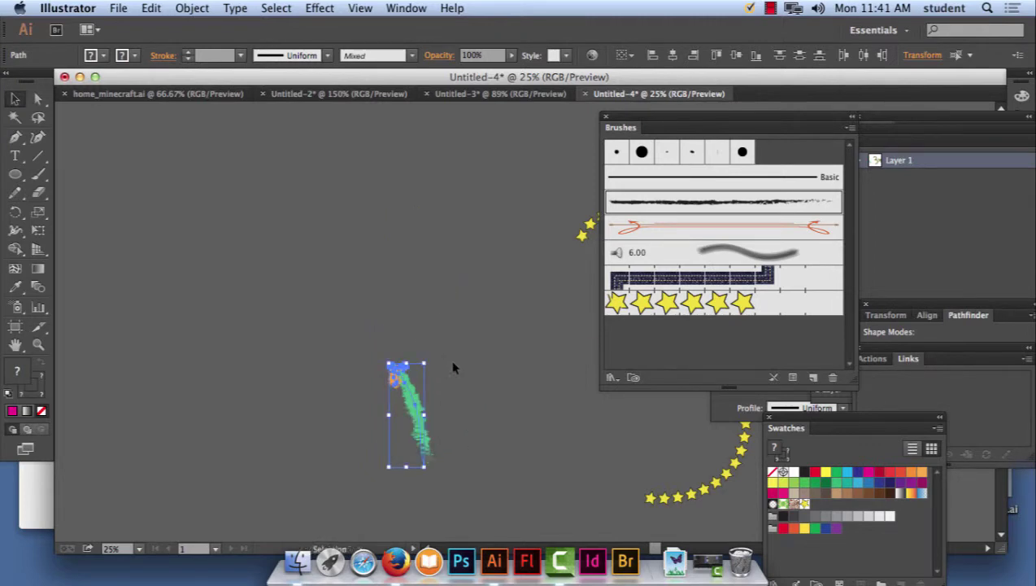
pyautogui.press('super+equal')
pyautogui.press('super+equal')
pyautogui.press('super+equal')
pyautogui.scroll(-5, 411, 224)
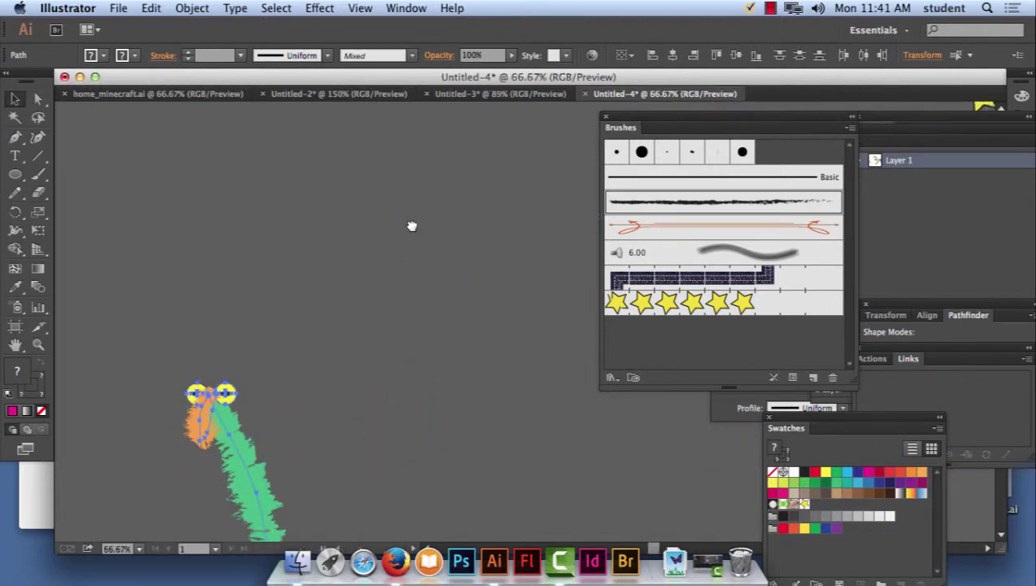
pyautogui.hscroll(-2, 431, 252)
pyautogui.click(438, 260)
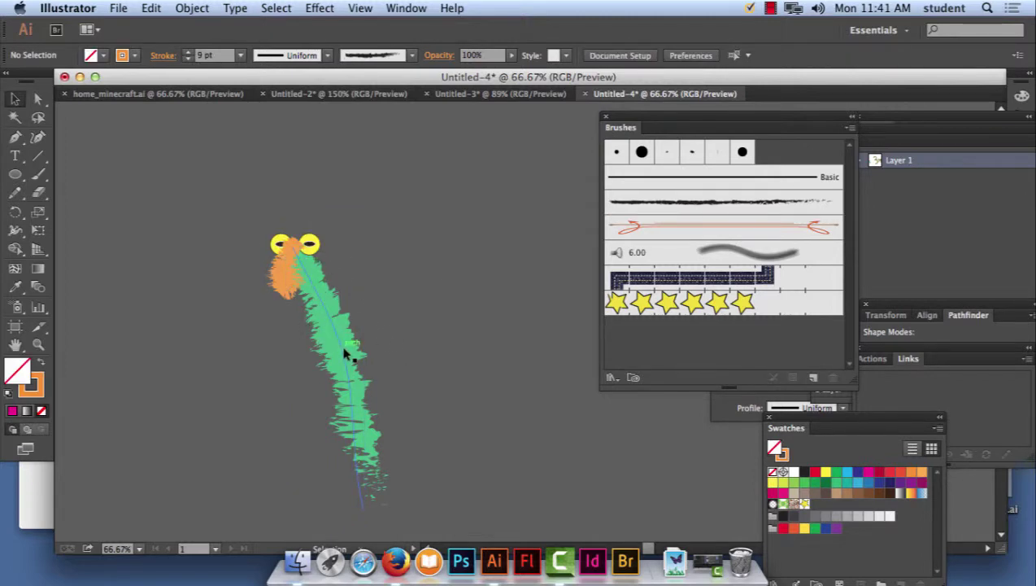
# Undo the shrink and earlier changes to restore the original artwork.
pyautogui.click(155, 8)
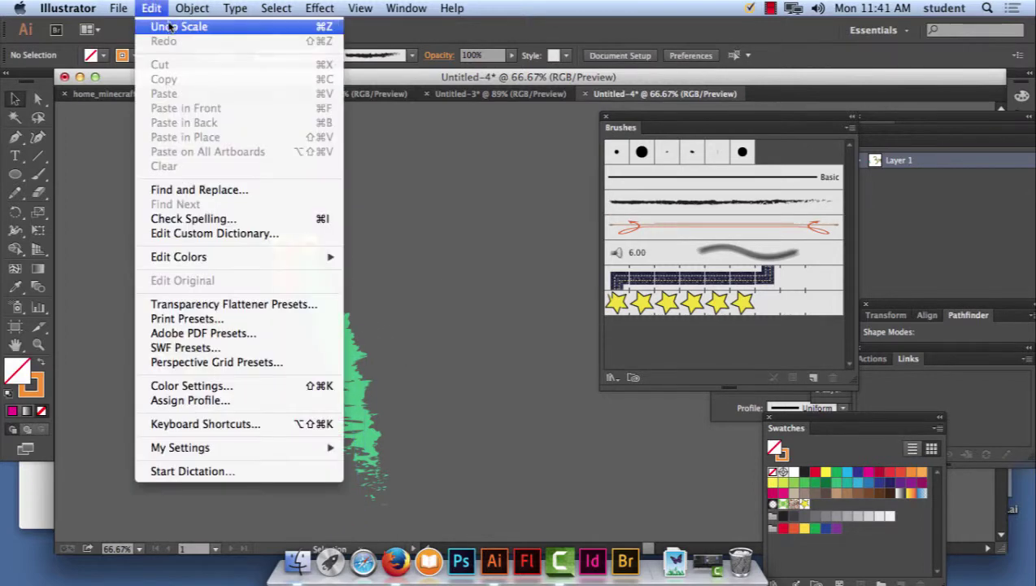
pyautogui.click(171, 27)
pyautogui.hotkey('ctrl', 'z')
pyautogui.hotkey('ctrl', 'z')
pyautogui.hotkey('ctrl', 'z')
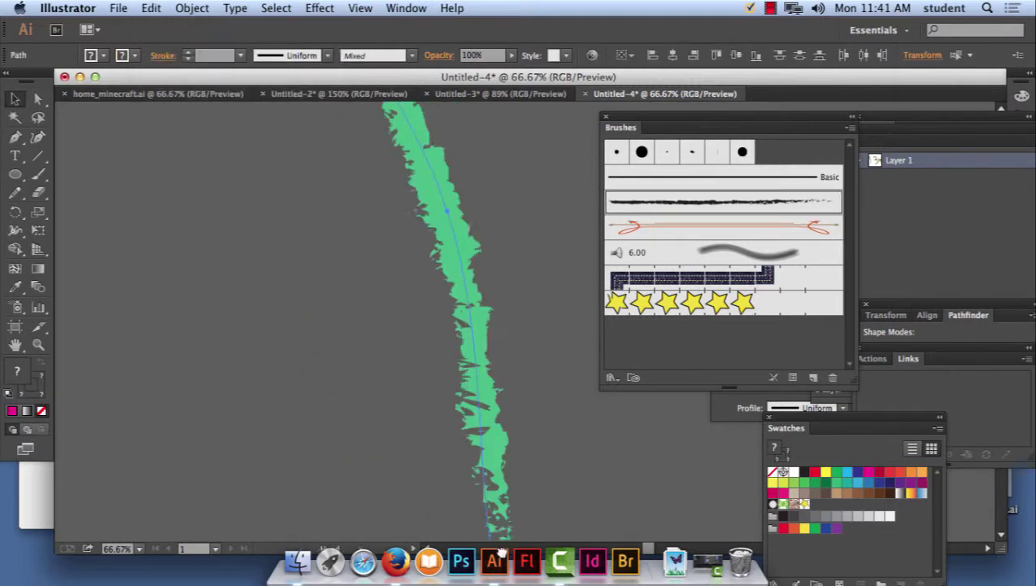
pyautogui.click(545, 144)
pyautogui.hotkey('ctrl', 'z')
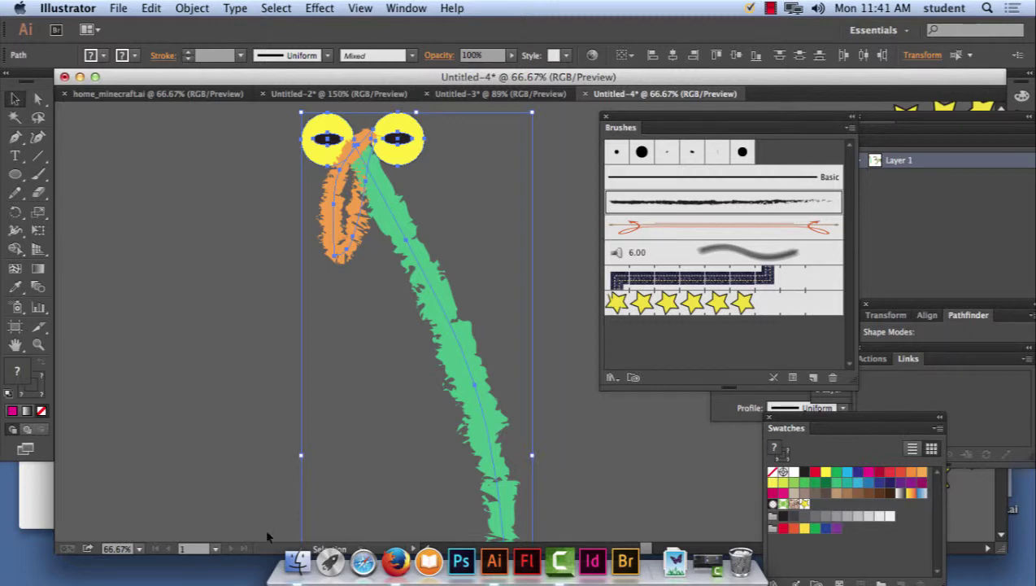
# Try a vertical squash with the Scale tool, undo it, and zoom out.
pyautogui.click(39, 212)
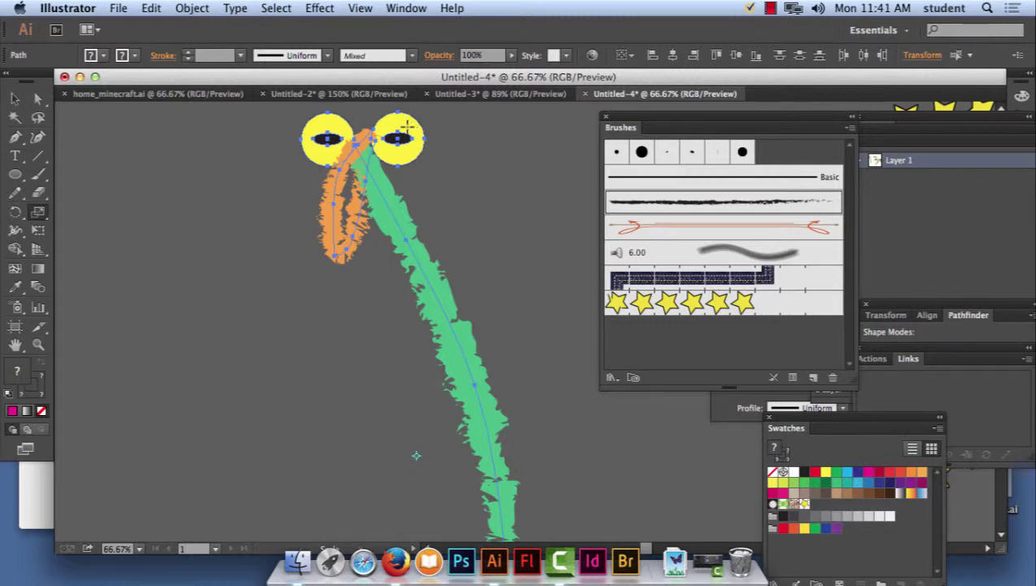
pyautogui.moveTo(422, 133); pyautogui.dragTo(437, 265)
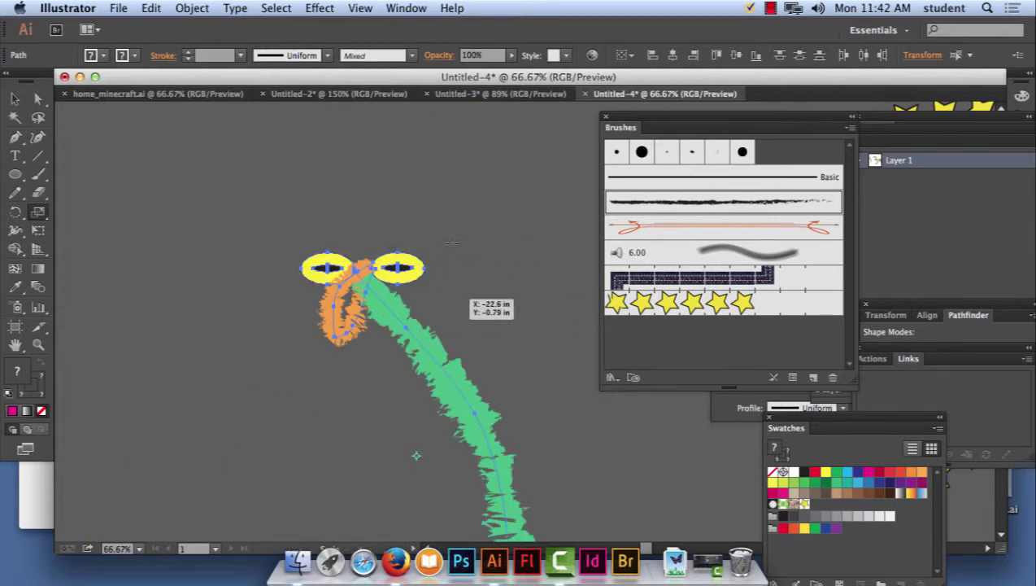
pyautogui.click(181, 8)
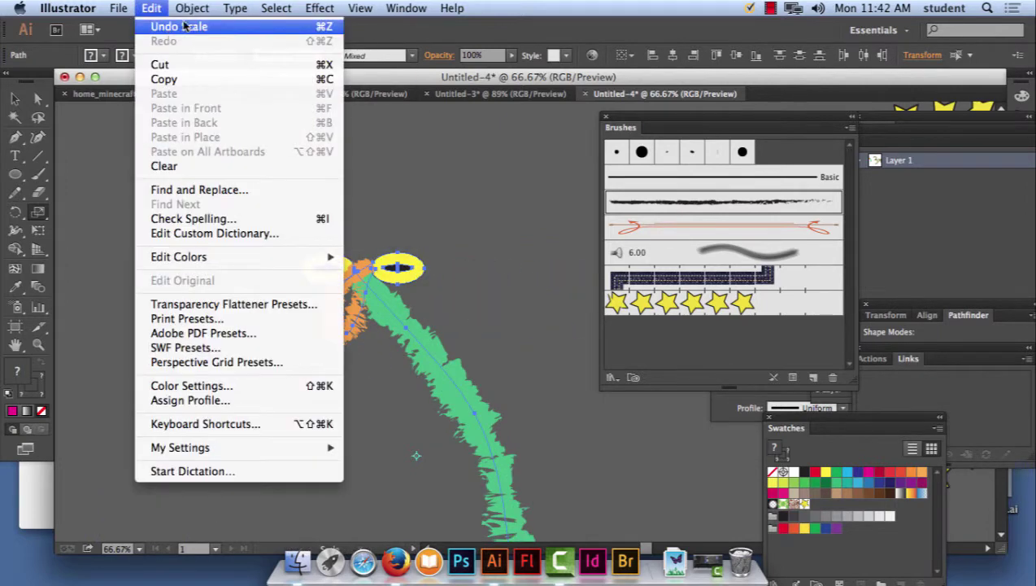
pyautogui.click(182, 26)
pyautogui.press('super+minus')
pyautogui.press('super+minus')
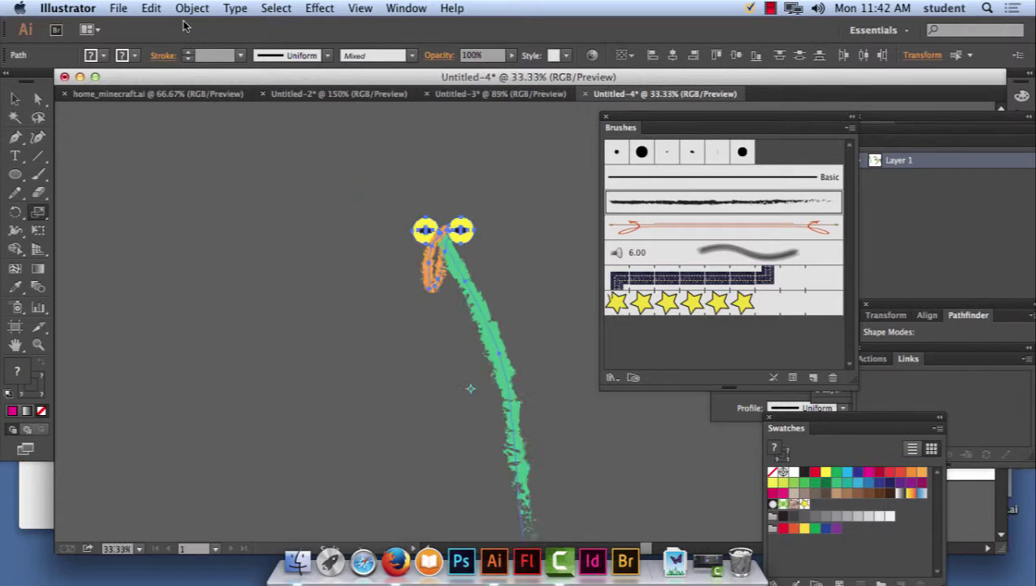
# Scale the artwork uniformly to 50% with Scale Strokes & Effects enabled.
pyautogui.doubleClick(39, 213)
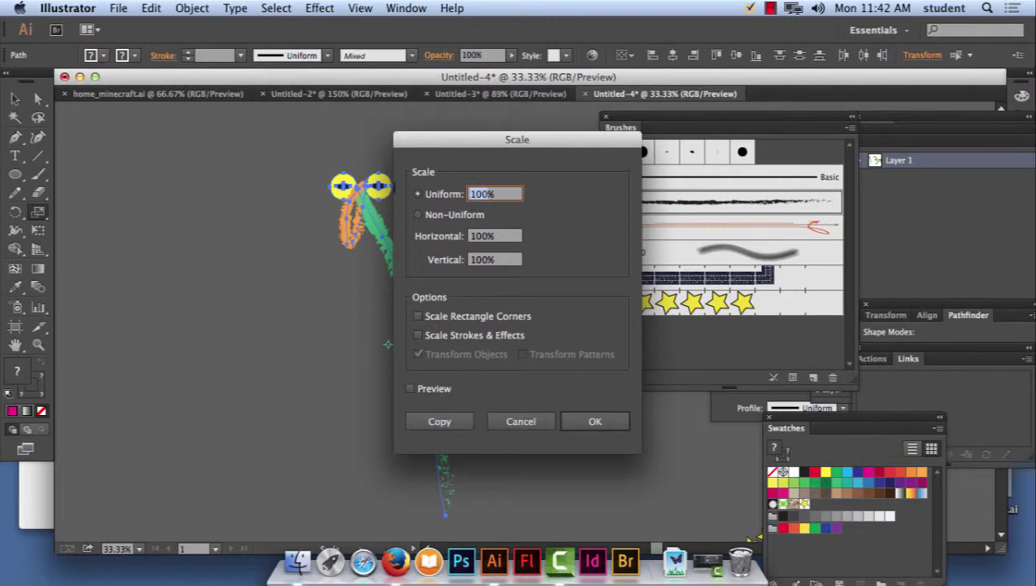
pyautogui.write('50')
pyautogui.click(513, 342)
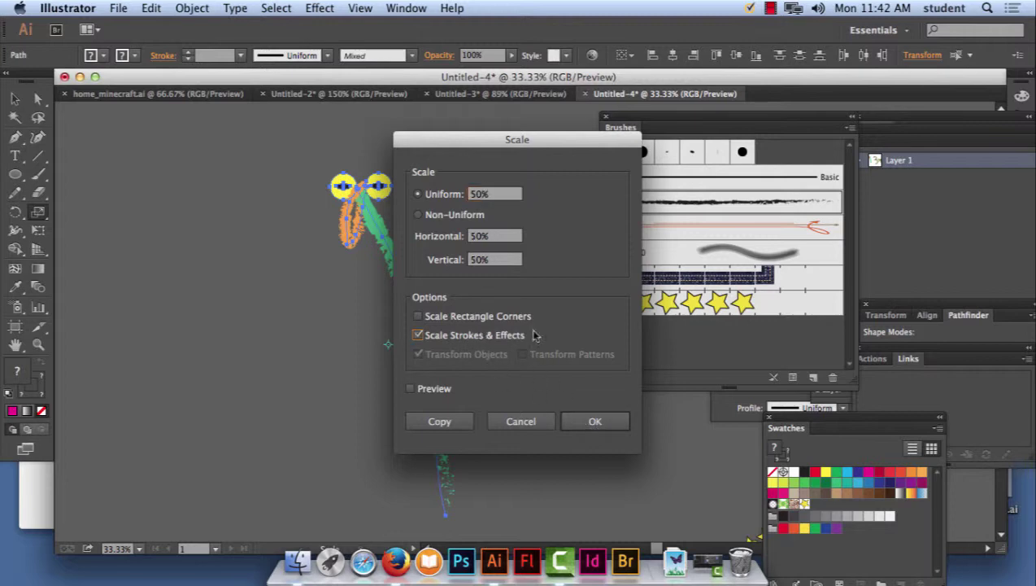
pyautogui.click(595, 421)
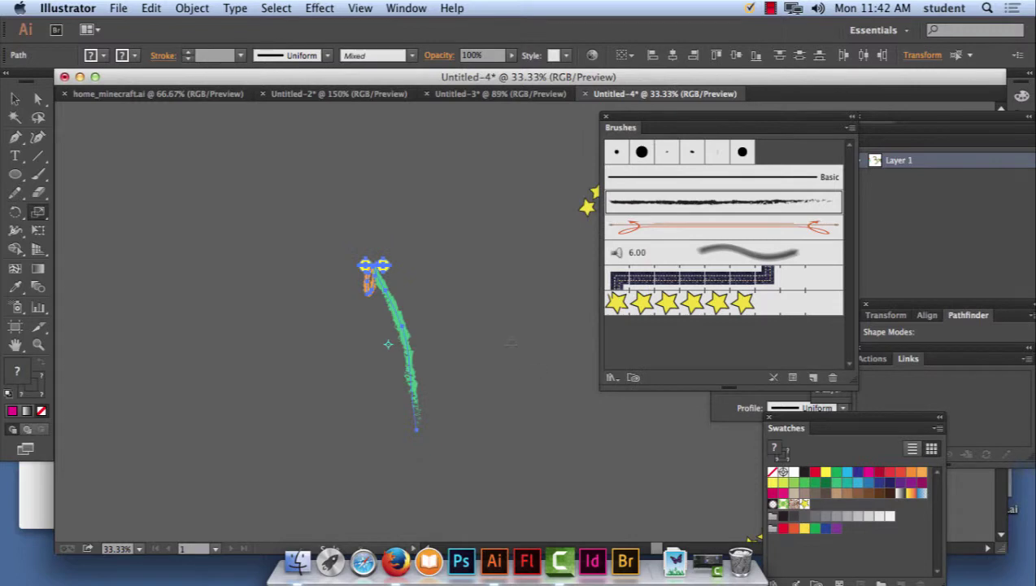
# Marquee-select the whole small green-stroke artwork.
pyautogui.click(15, 98)
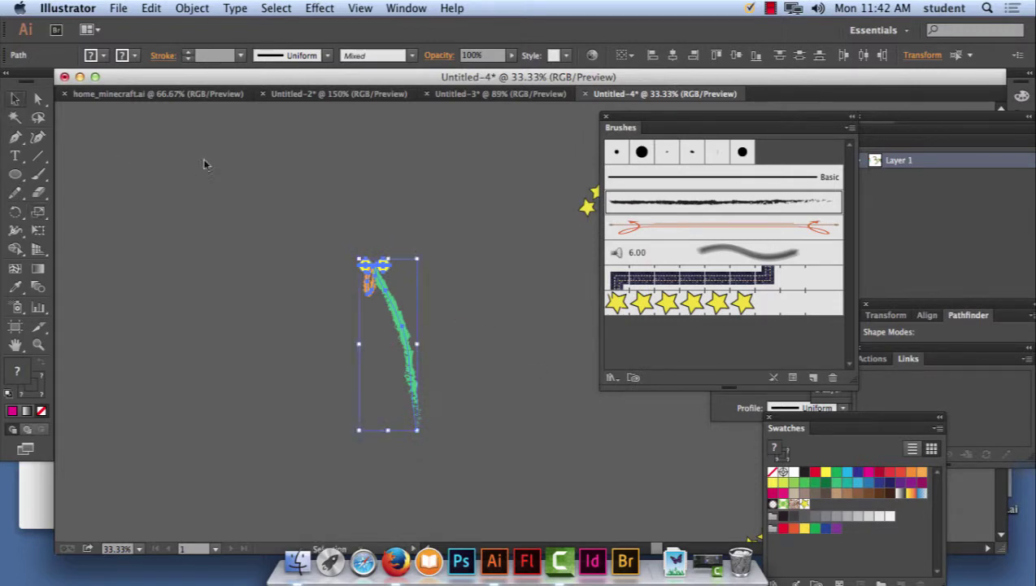
pyautogui.click(466, 225)
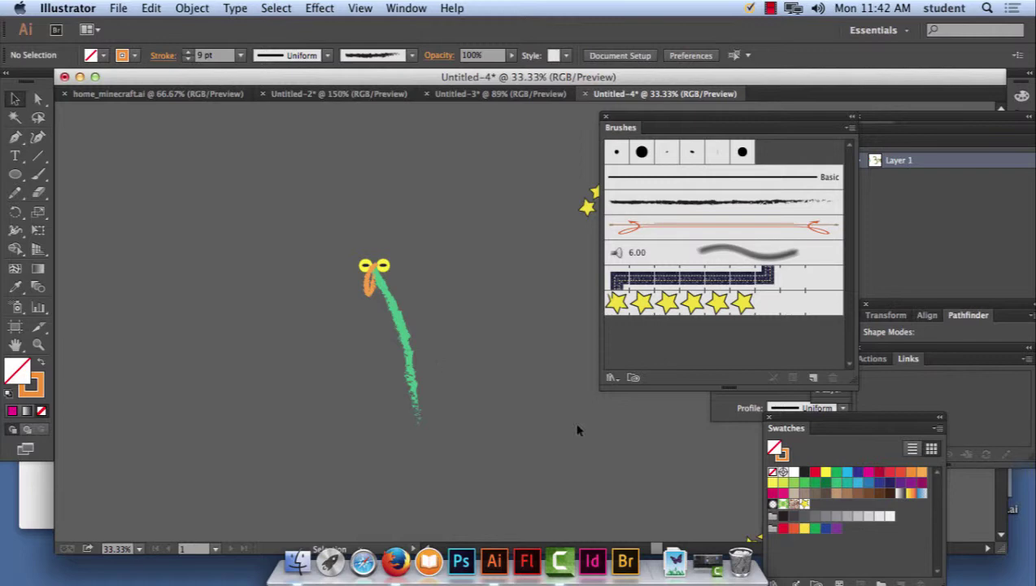
pyautogui.moveTo(335, 227)
pyautogui.mouseDown()
pyautogui.moveTo(479, 463)
pyautogui.moveTo(474, 455)
pyautogui.mouseUp()
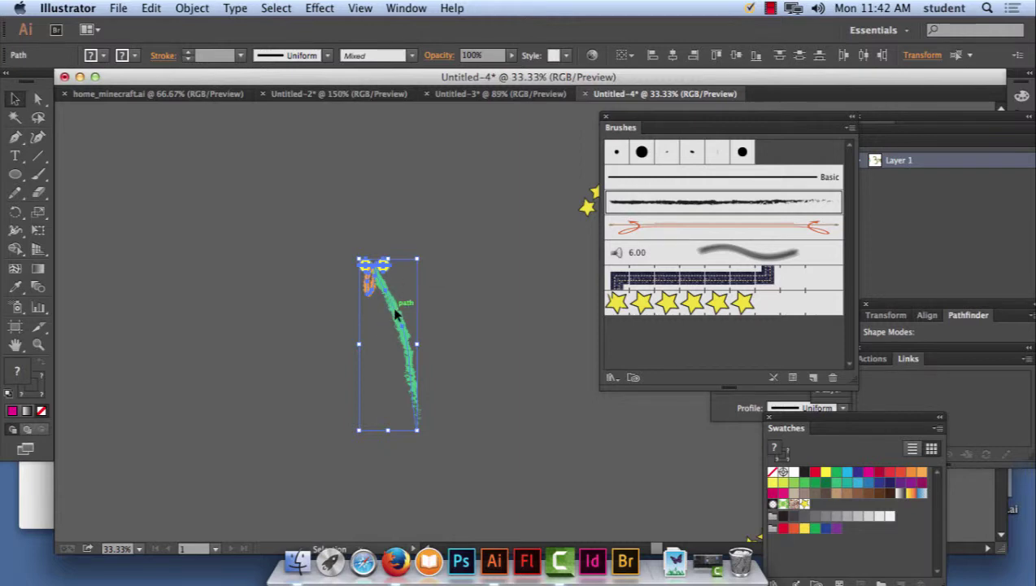
# Turn the green-stroke artwork into Art Brush 1, with its direction pointing up.
pyautogui.moveTo(396, 313); pyautogui.dragTo(674, 341)
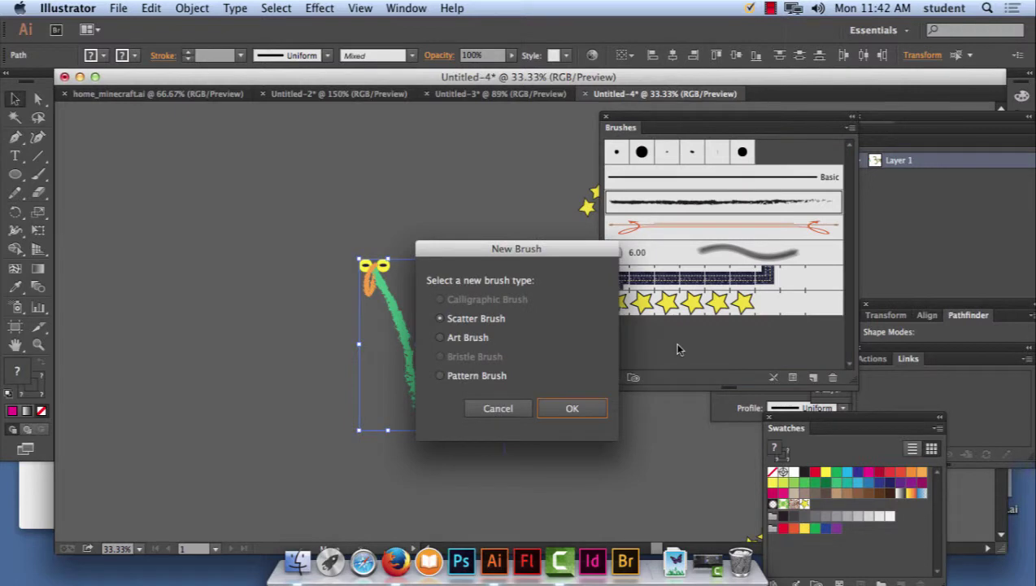
pyautogui.click(481, 342)
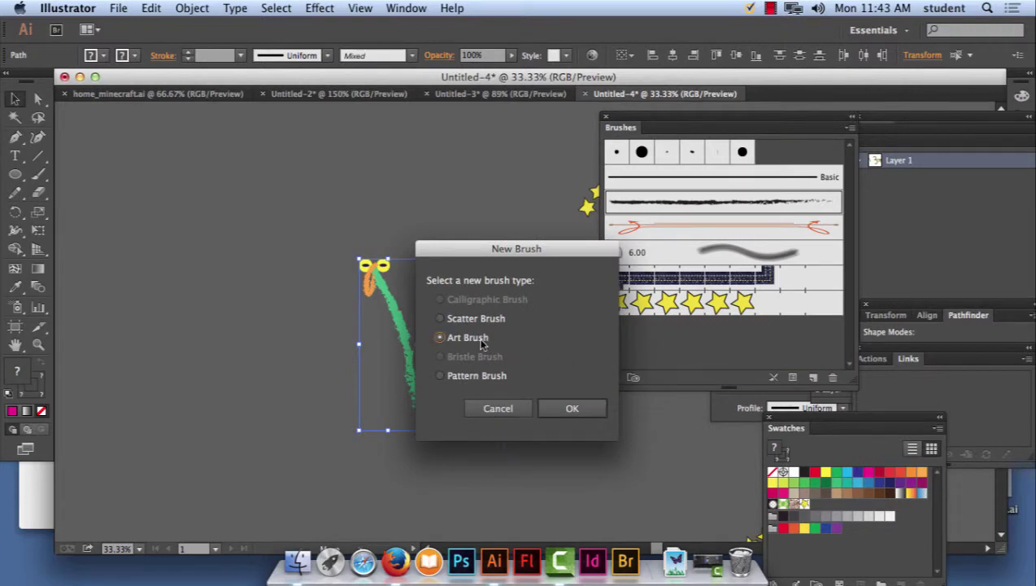
pyautogui.click(586, 410)
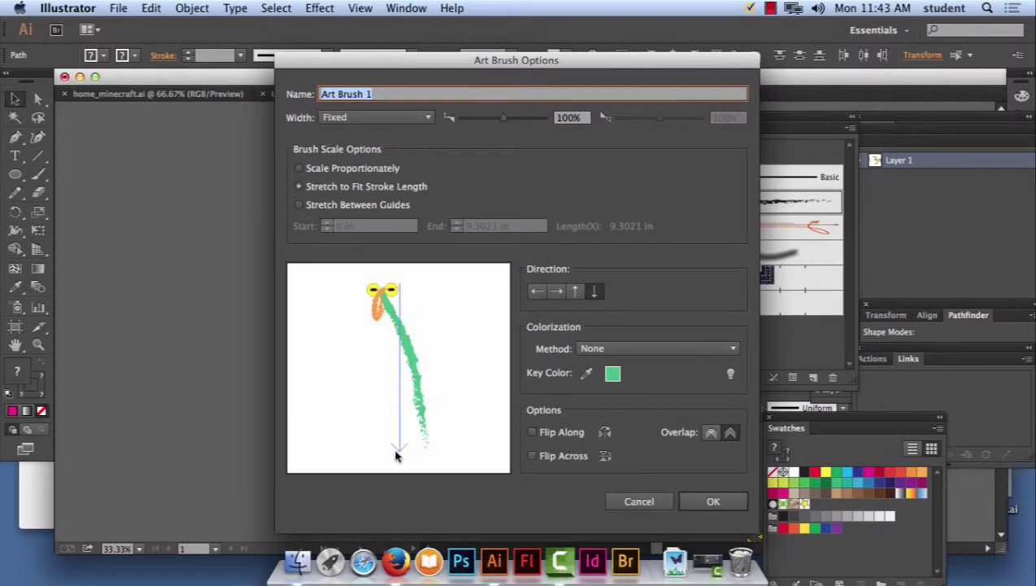
pyautogui.click(574, 291)
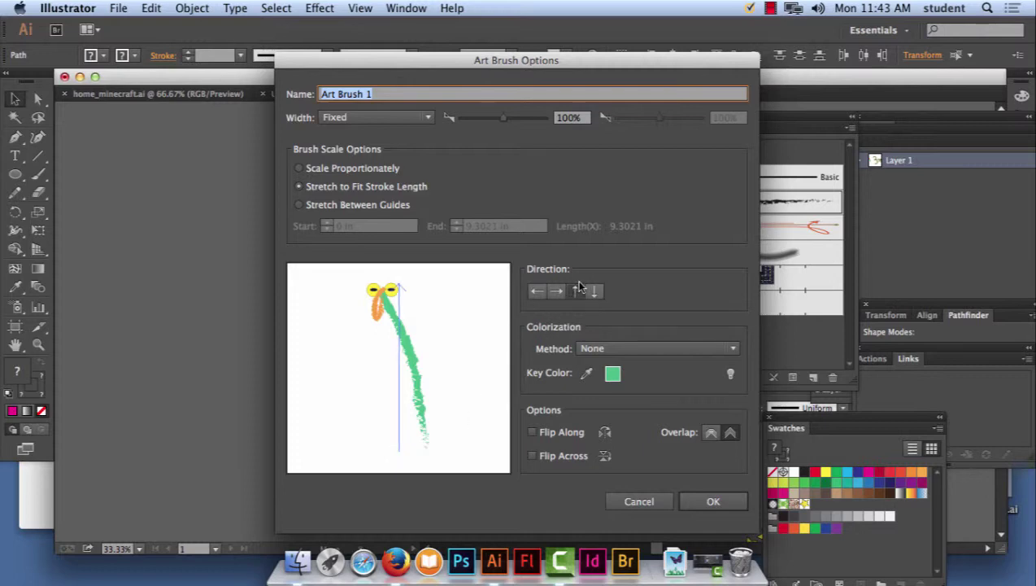
pyautogui.click(596, 292)
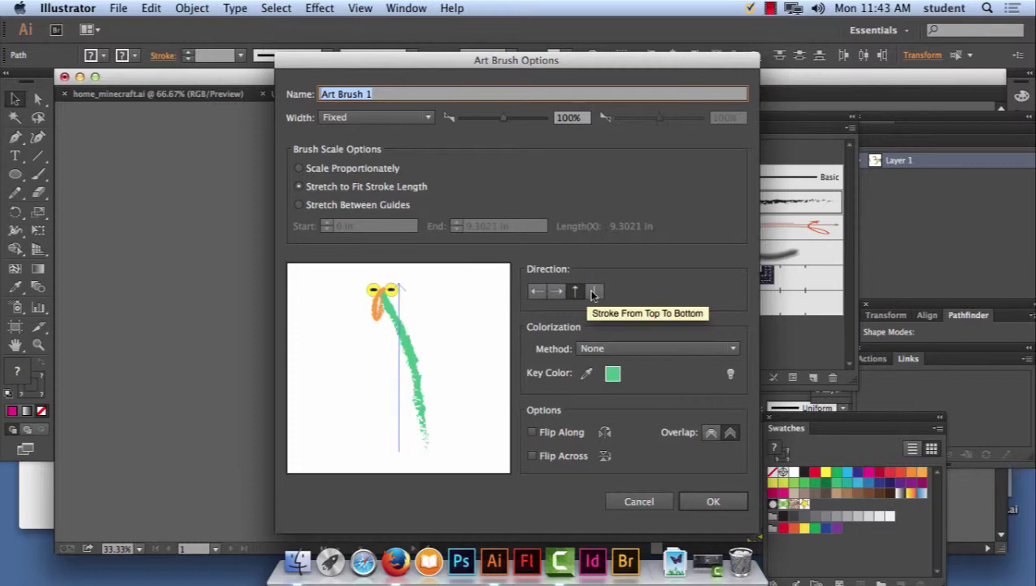
pyautogui.click(577, 291)
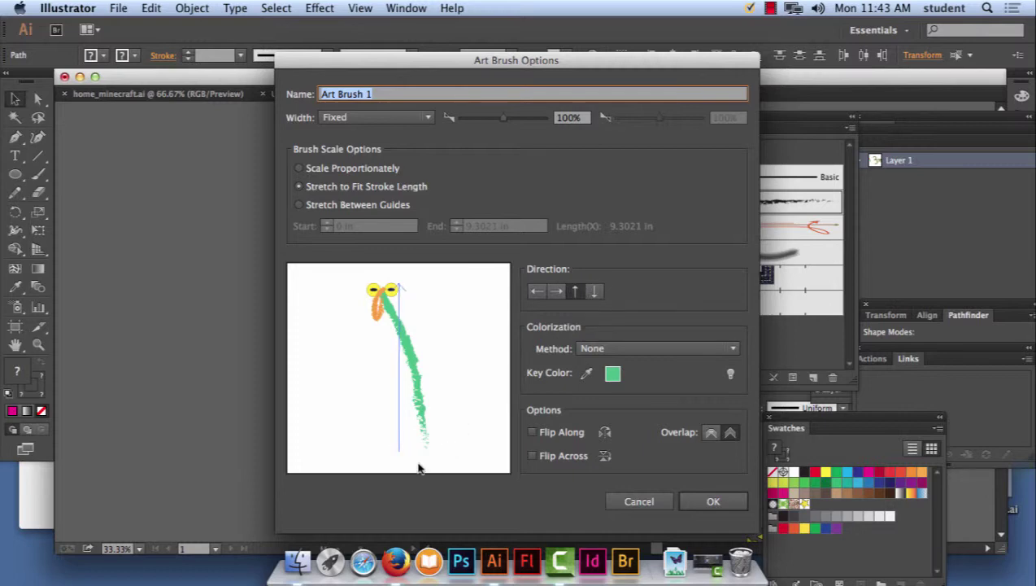
pyautogui.click(593, 293)
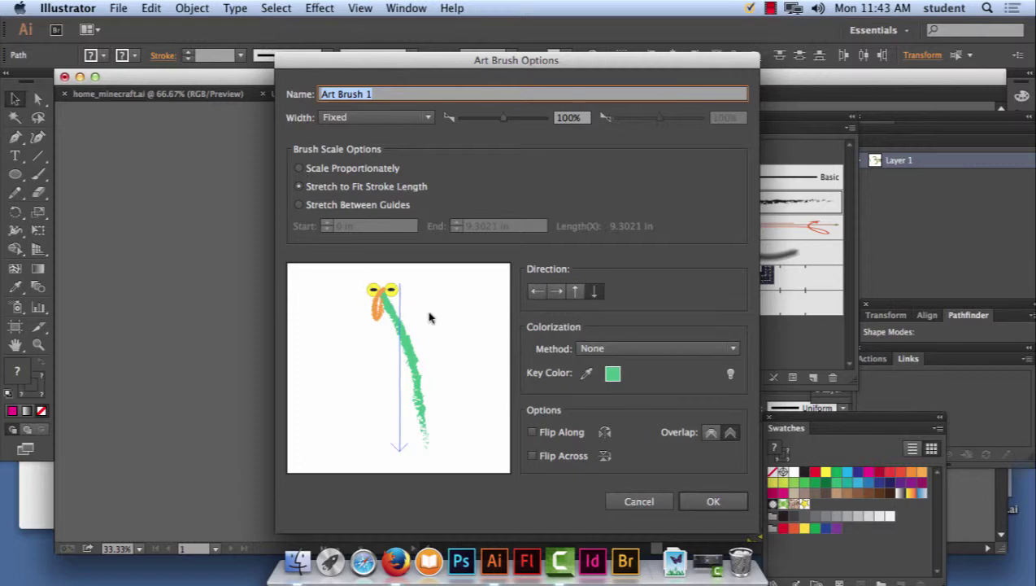
pyautogui.click(575, 293)
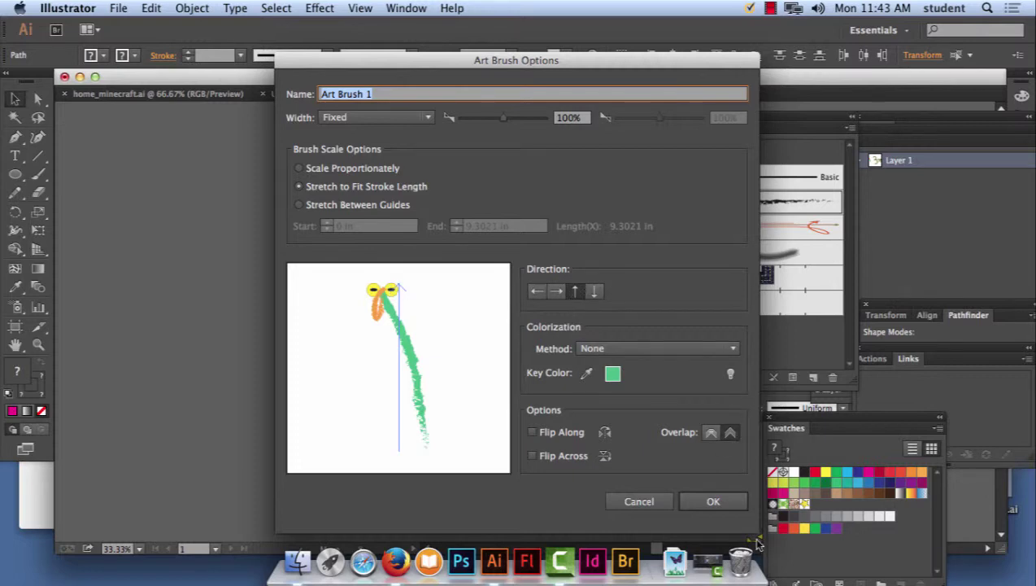
pyautogui.click(714, 499)
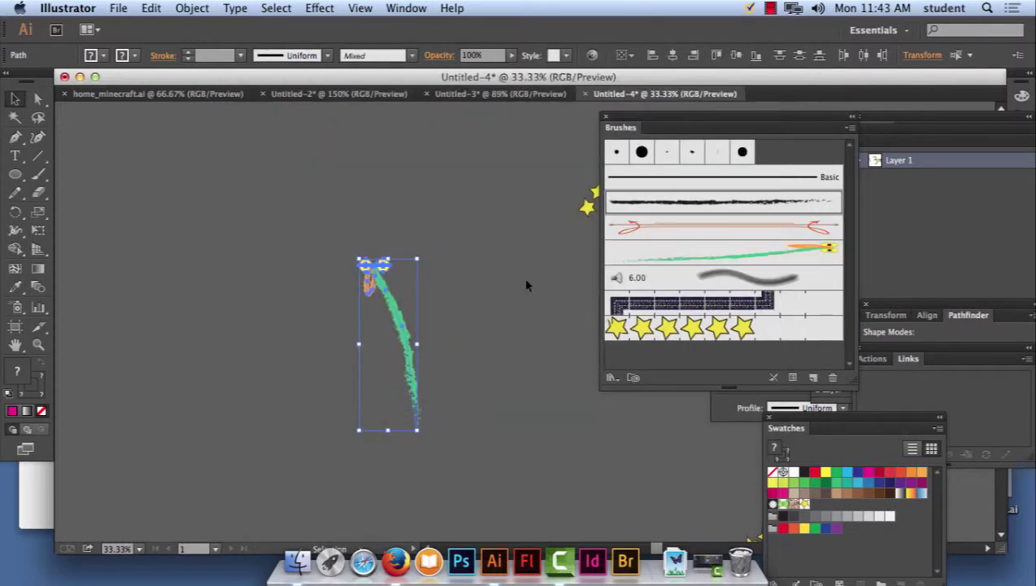
# Pan to the artboard and choose Art Brush 1 in the Brushes panel.
pyautogui.moveTo(518, 231); pyautogui.dragTo(358, 273)
pyautogui.click(333, 160)
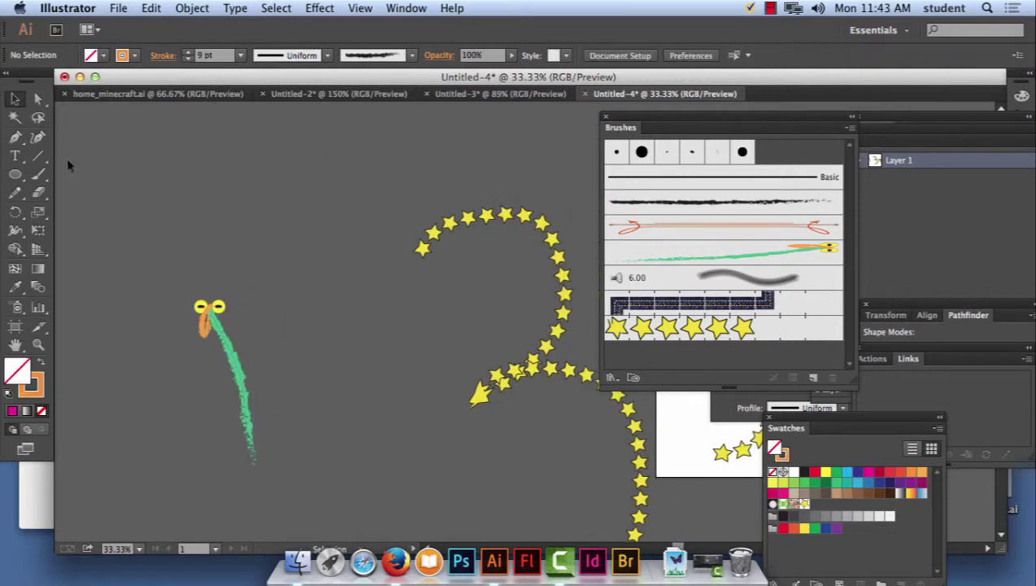
pyautogui.click(37, 174)
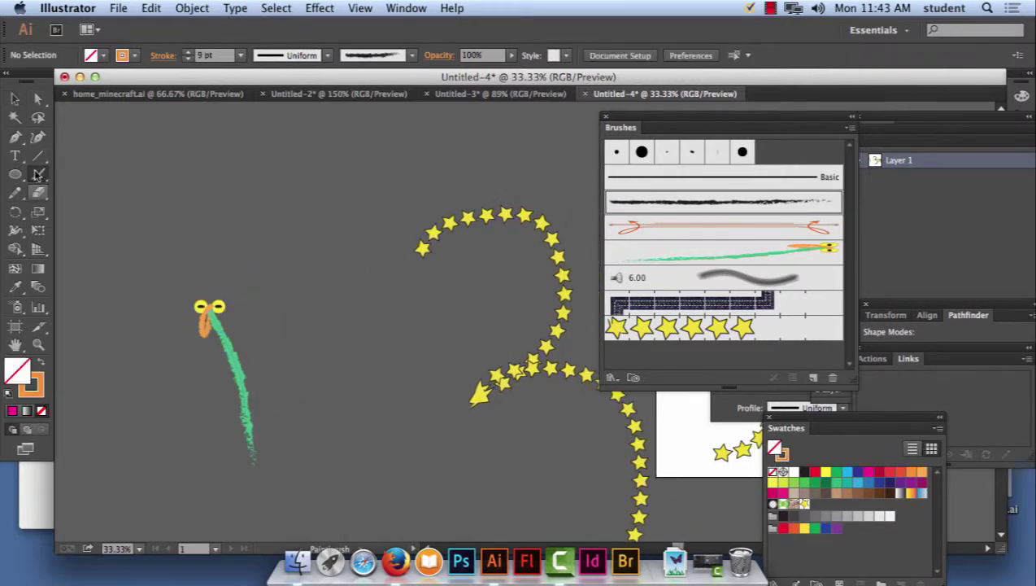
pyautogui.click(38, 174)
pyautogui.moveTo(501, 229); pyautogui.dragTo(3, 228)
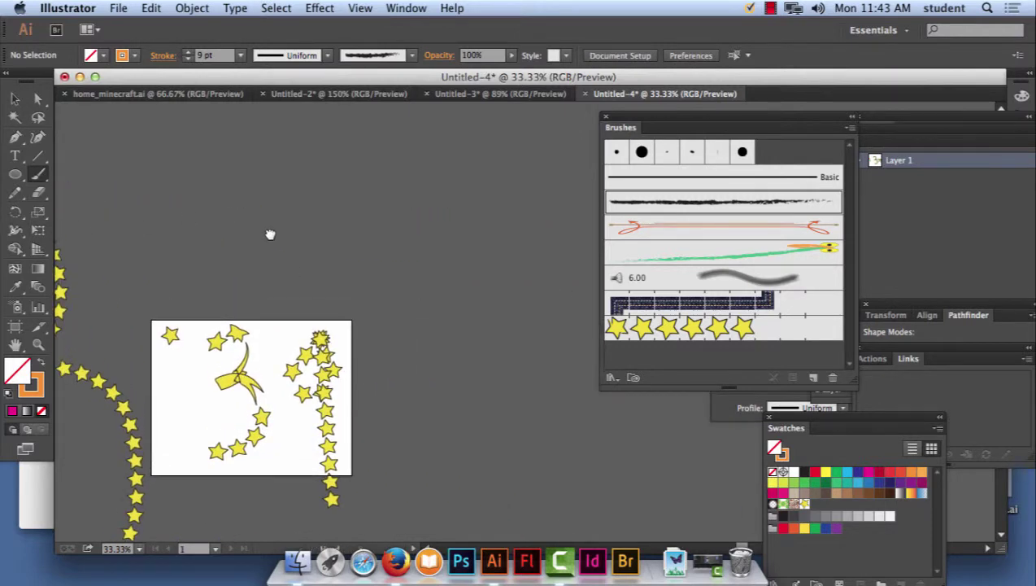
pyautogui.moveTo(270, 235); pyautogui.dragTo(230, 274)
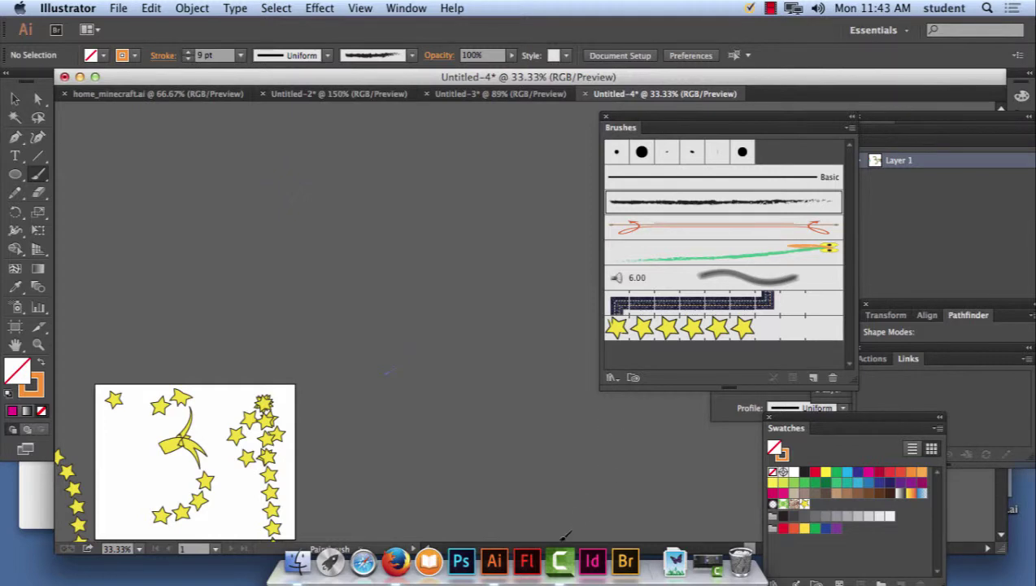
pyautogui.moveTo(542, 363); pyautogui.dragTo(519, 209)
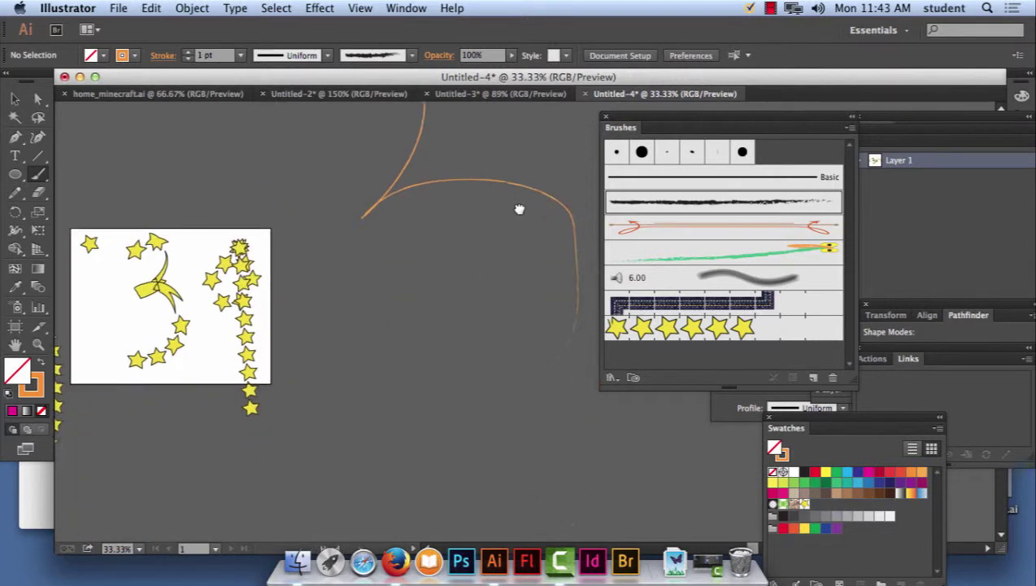
pyautogui.click(762, 254)
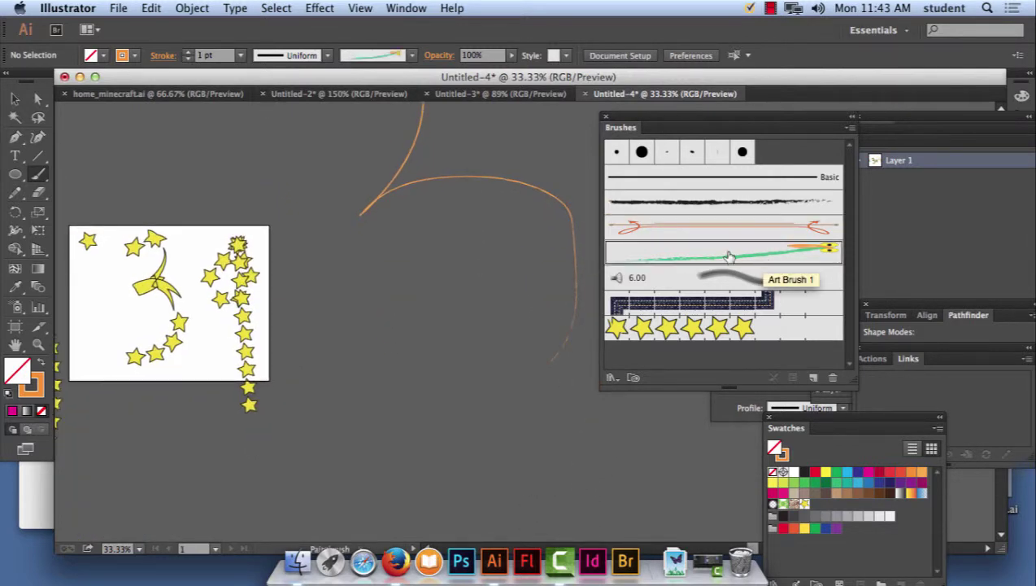
# Move to empty canvas and pick the Paintbrush Tool from the brush flyout.
pyautogui.moveTo(412, 165)
pyautogui.mouseDown()
pyautogui.moveTo(407, 328)
pyautogui.moveTo(271, 372)
pyautogui.moveTo(201, 321)
pyautogui.mouseUp()
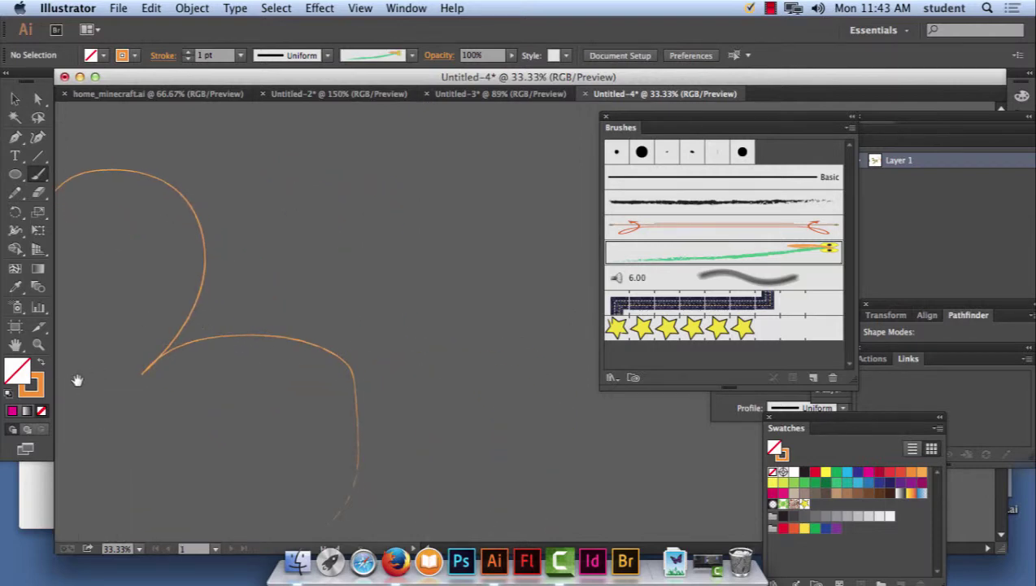
pyautogui.click(38, 176)
pyautogui.click(199, 173)
# Paint Art Brush 1 strokes shaped like a 4 and a 5.
pyautogui.moveTo(541, 491); pyautogui.dragTo(541, 492)
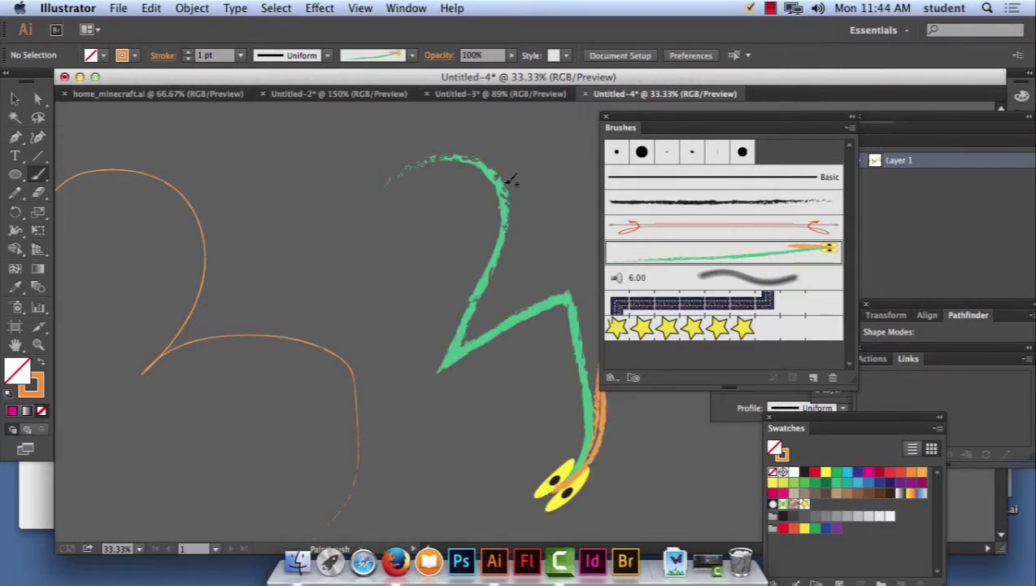
pyautogui.press('space')
pyautogui.moveTo(499, 199); pyautogui.dragTo(261, 151)
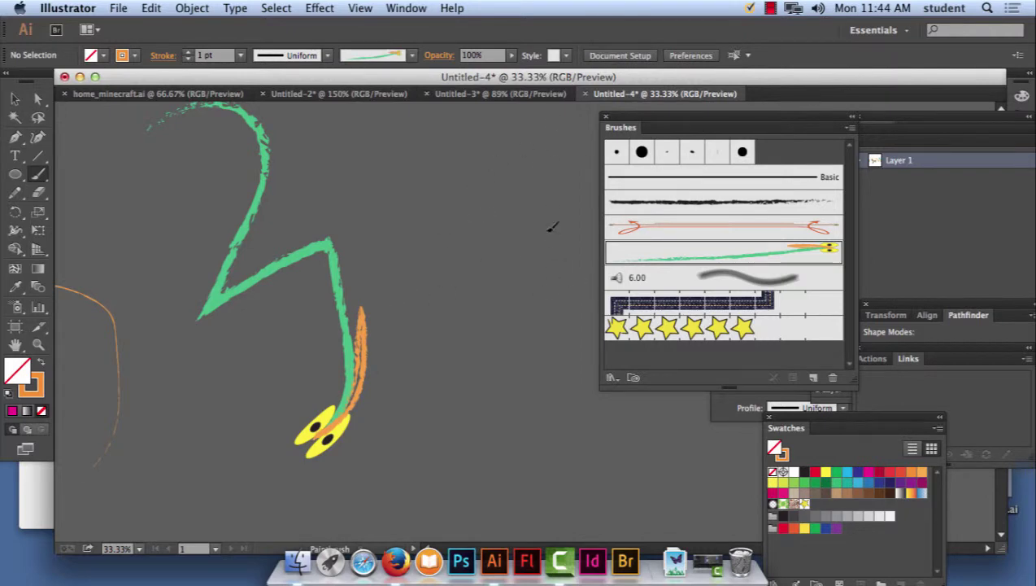
pyautogui.moveTo(594, 445); pyautogui.dragTo(598, 448)
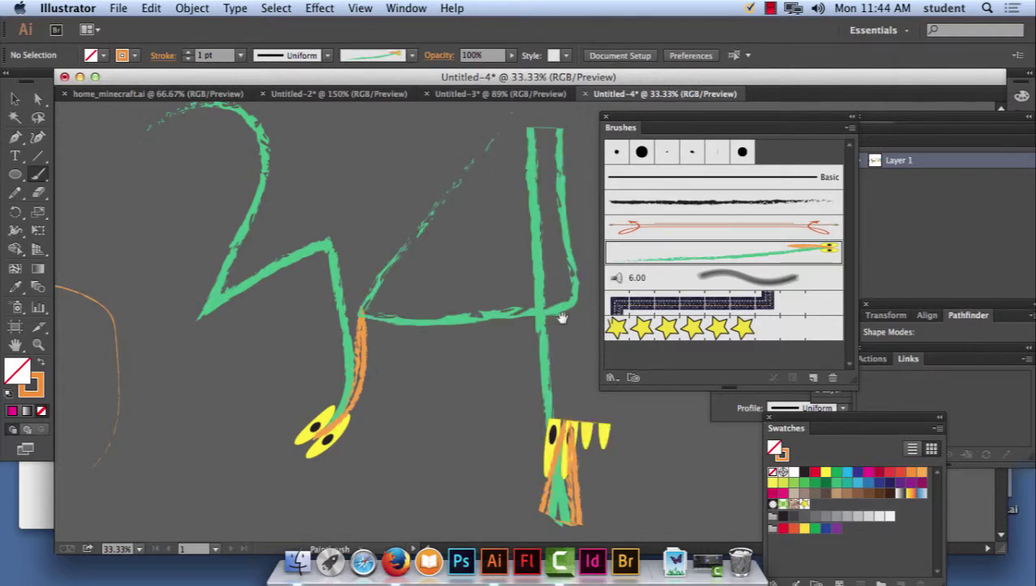
pyautogui.hscroll(10, 562, 319)
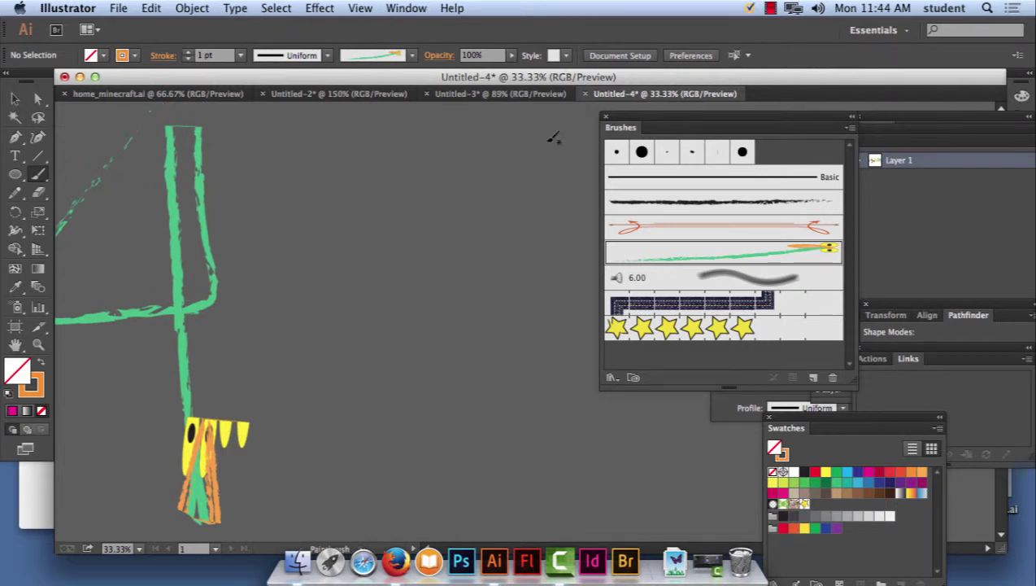
pyautogui.moveTo(447, 256)
pyautogui.mouseDown()
pyautogui.moveTo(561, 330)
pyautogui.moveTo(490, 446)
pyautogui.moveTo(404, 464)
pyautogui.mouseUp()
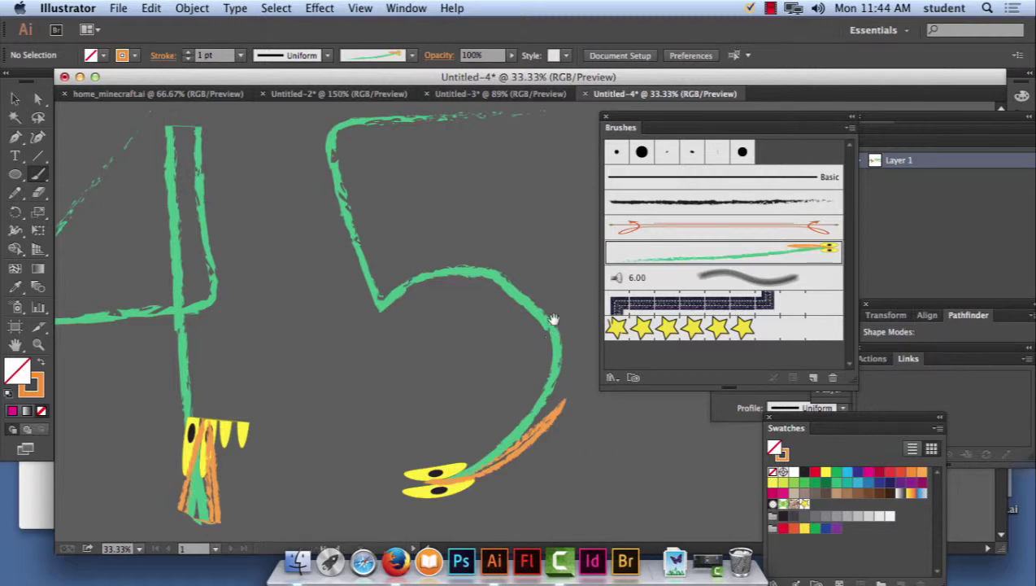
# Paint spiral 6 and looping 8 strokes with Art Brush 1.
pyautogui.moveTo(555, 317)
pyautogui.mouseDown()
pyautogui.moveTo(62, 230)
pyautogui.moveTo(183, 247)
pyautogui.moveTo(278, 236)
pyautogui.moveTo(236, 238)
pyautogui.mouseUp()
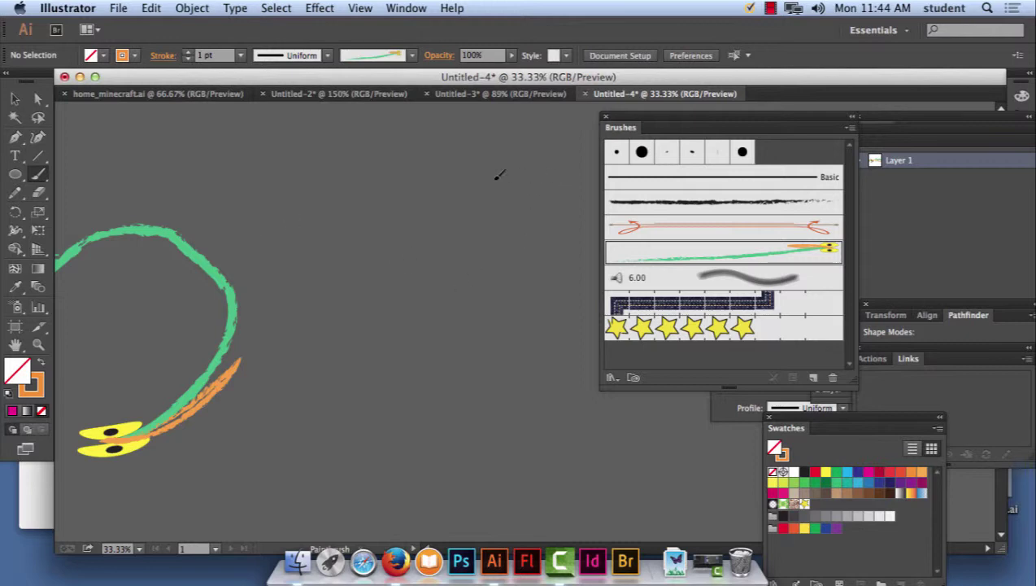
pyautogui.moveTo(364, 323)
pyautogui.mouseDown()
pyautogui.moveTo(545, 412)
pyautogui.moveTo(502, 241)
pyautogui.moveTo(377, 271)
pyautogui.mouseUp()
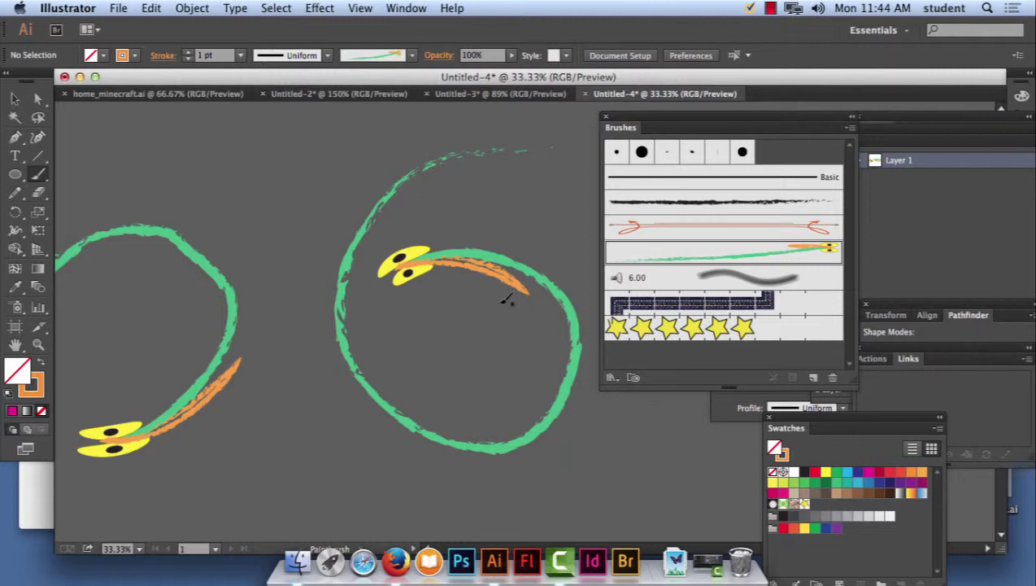
pyautogui.hscroll(10, 208, 261)
pyautogui.hscroll(-2, 109, 262)
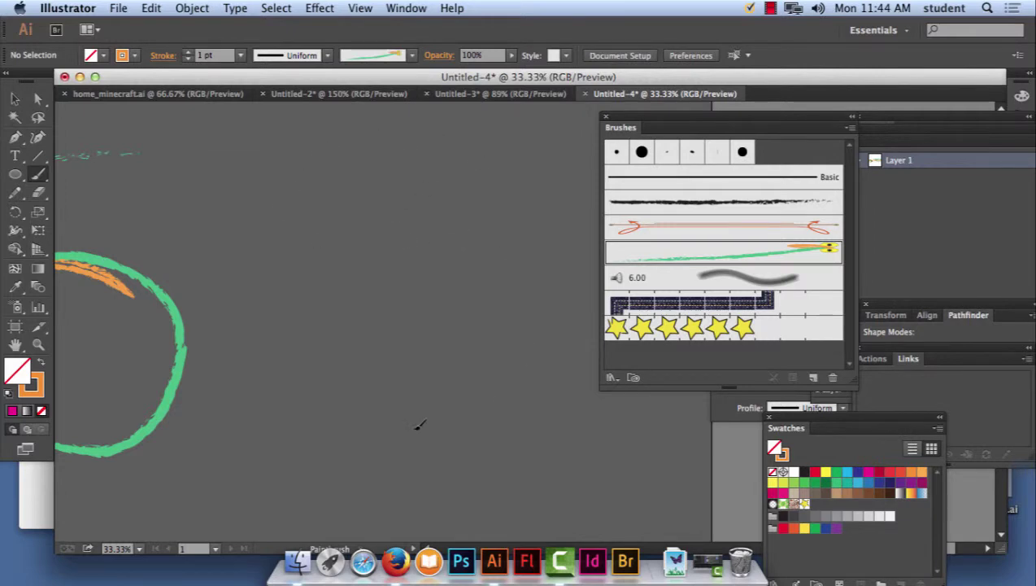
pyautogui.moveTo(416, 424)
pyautogui.mouseDown()
pyautogui.moveTo(403, 214)
pyautogui.moveTo(423, 126)
pyautogui.moveTo(382, 118)
pyautogui.mouseUp()
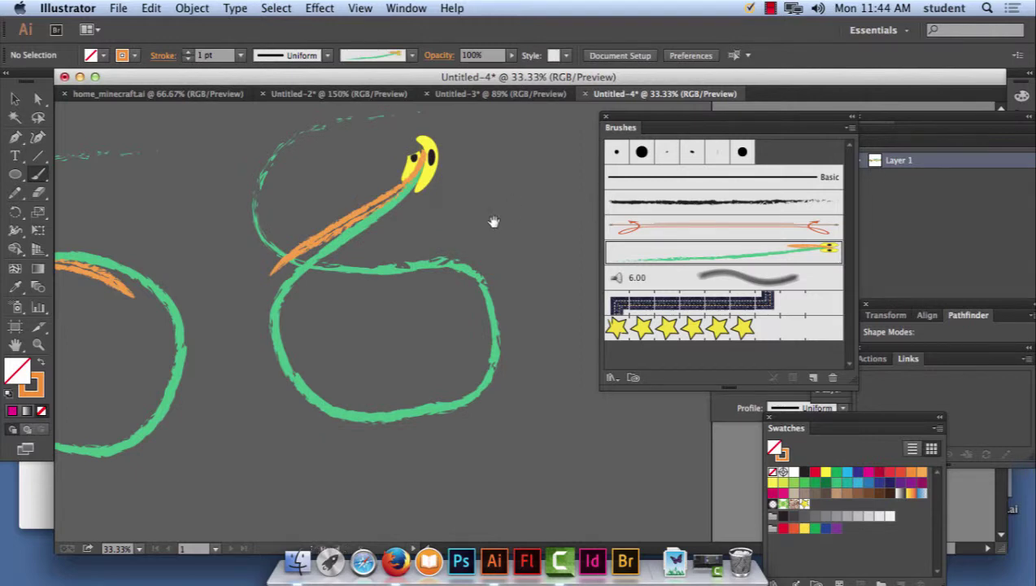
# Paint a y-shaped stroke and a large inward spiral with Art Brush 1.
pyautogui.hscroll(5, 500, 218)
pyautogui.scroll(2, 500, 218)
pyautogui.moveTo(452, 127)
pyautogui.mouseDown()
pyautogui.moveTo(416, 289)
pyautogui.moveTo(488, 167)
pyautogui.moveTo(415, 438)
pyautogui.mouseUp()
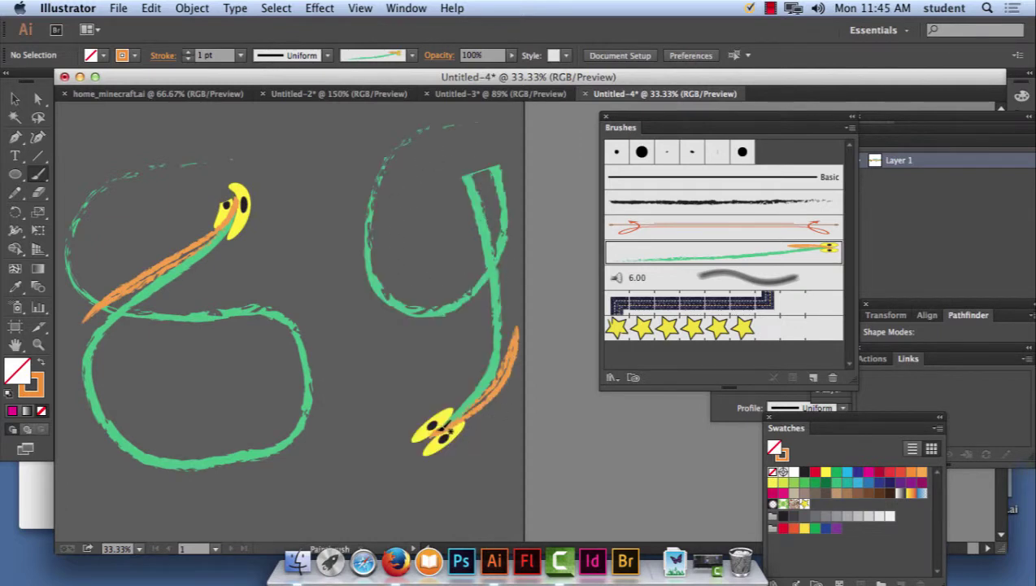
pyautogui.hscroll(-5, 444, 234)
pyautogui.scroll(2, 444, 233)
pyautogui.moveTo(449, 183); pyautogui.dragTo(698, 511)
pyautogui.hscroll(10, 272, 323)
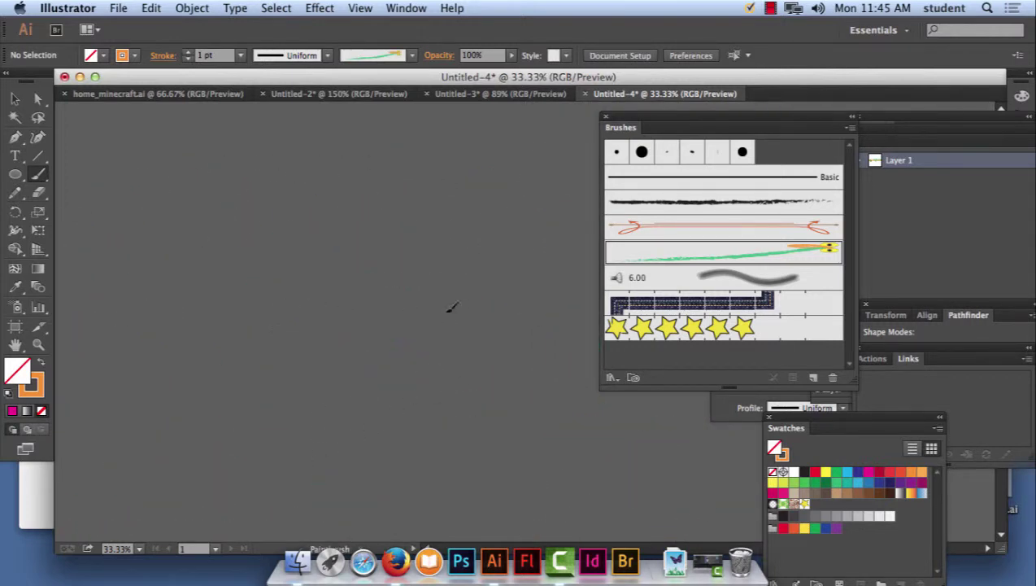
pyautogui.moveTo(449, 235); pyautogui.dragTo(450, 237)
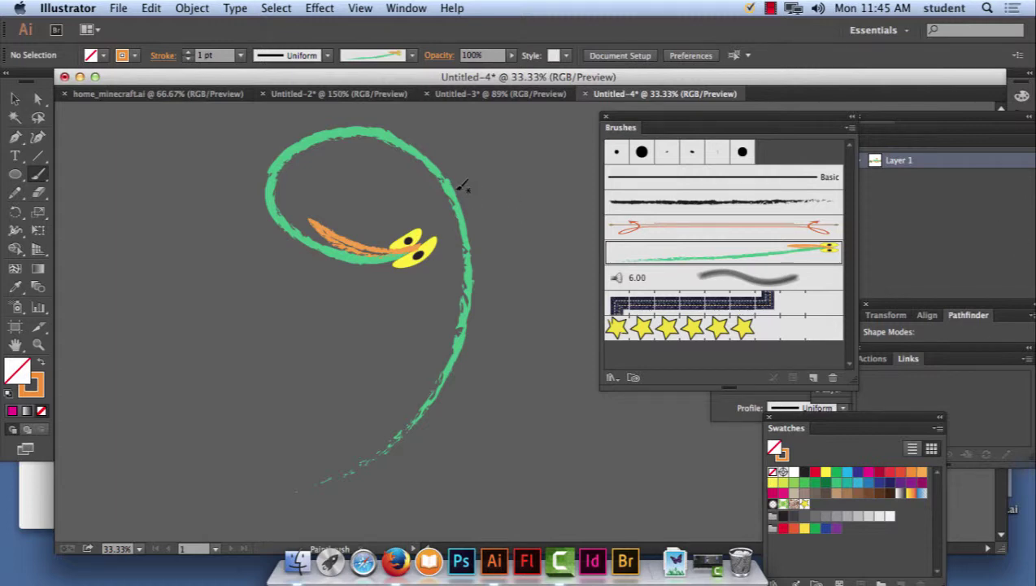
# Check the Window > Arrange submenu, dismiss it, and bring up the screen recorder controls.
pyautogui.click(405, 8)
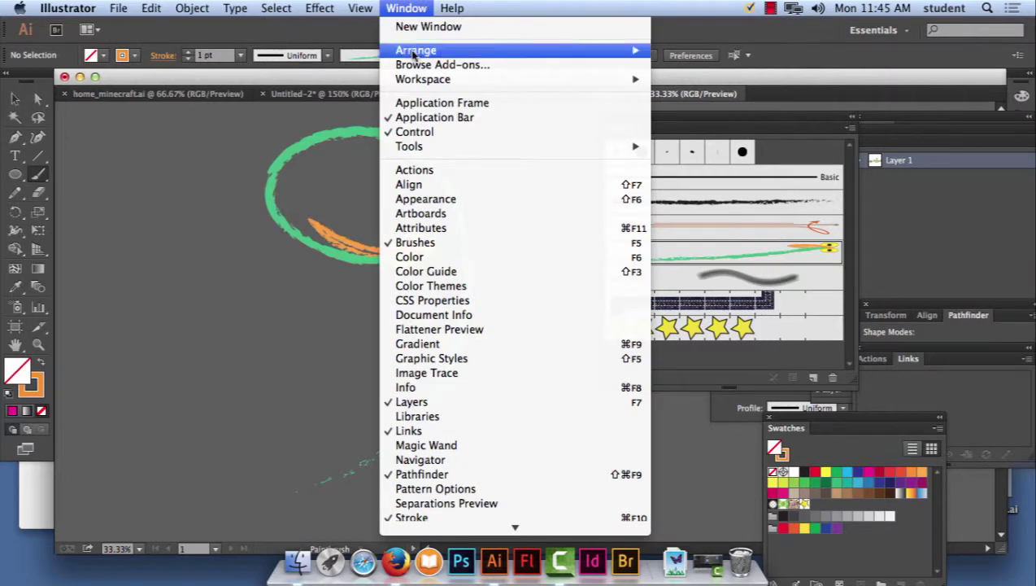
pyautogui.moveTo(414, 54)
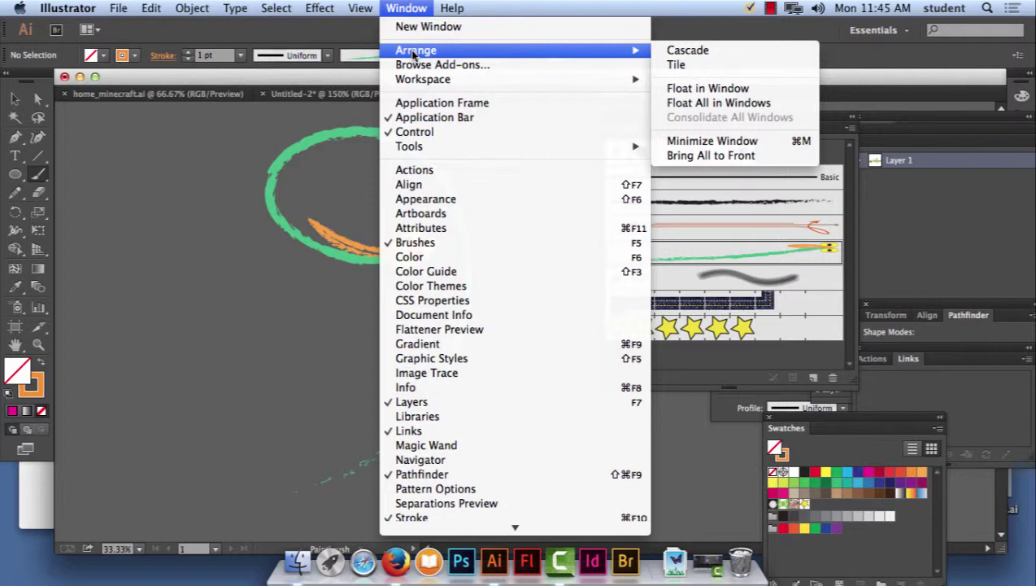
pyautogui.press('Escape')
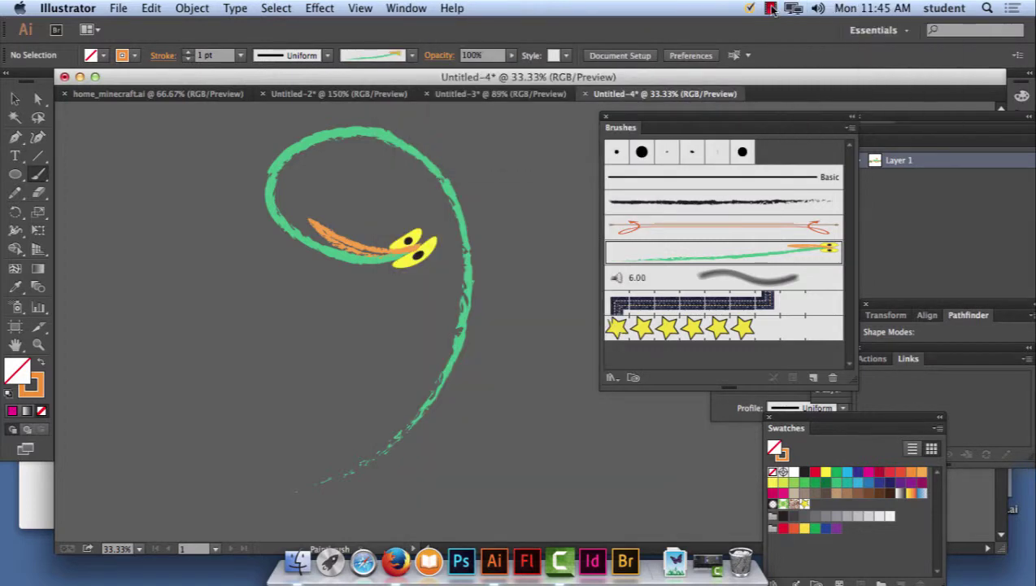
pyautogui.click(771, 8)
# Stop the recording and log on to ANGEL Learning with the student ID and password.
pyautogui.click(816, 26)
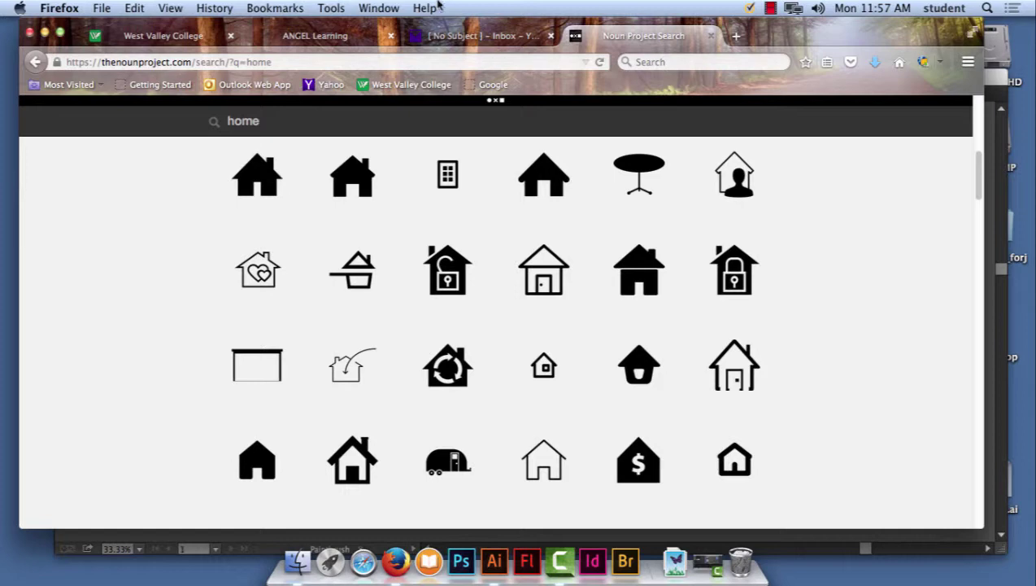
pyautogui.click(388, 85)
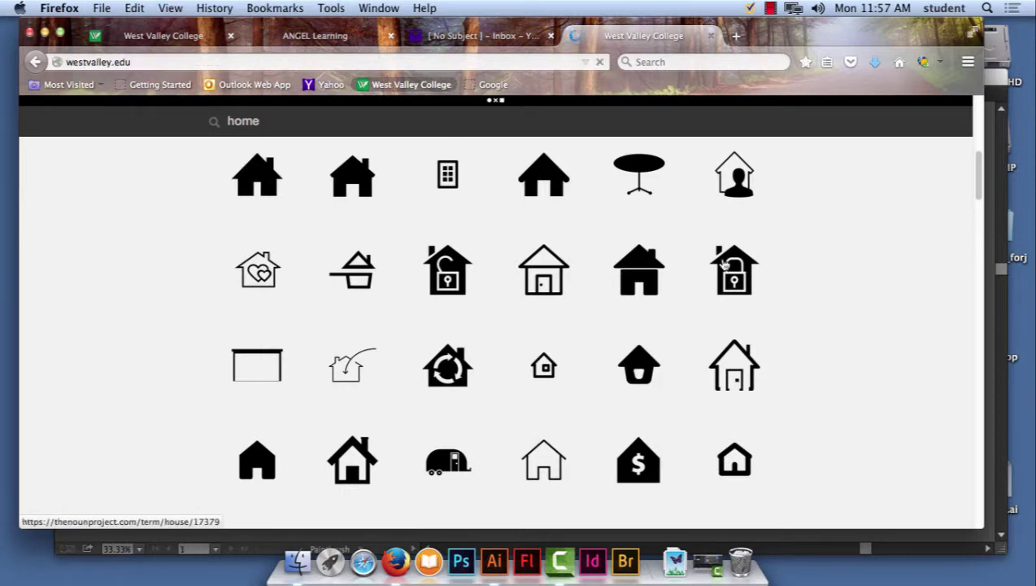
pyautogui.click(532, 113)
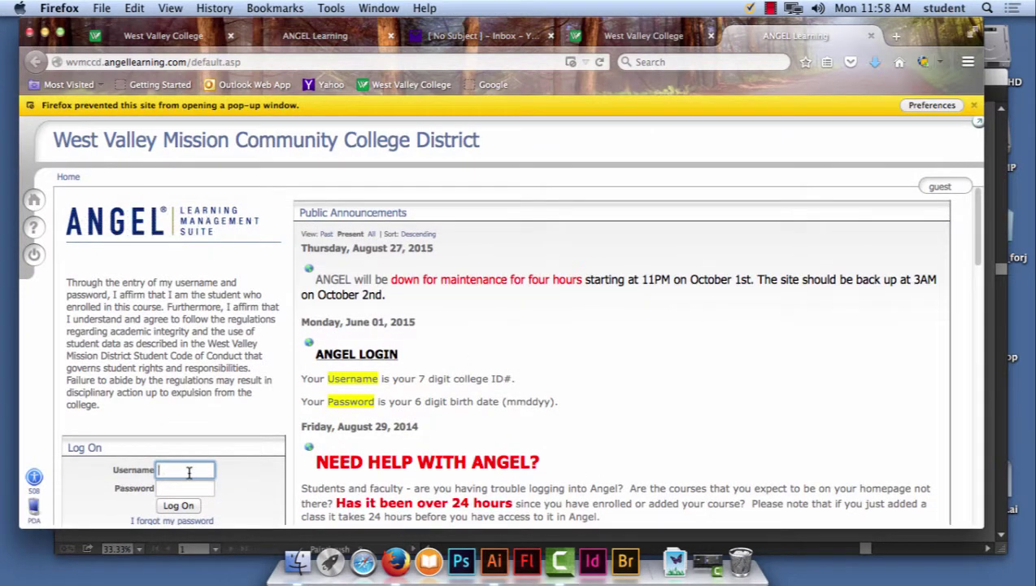
pyautogui.click(188, 486)
pyautogui.write('0')
pyautogui.click(178, 505)
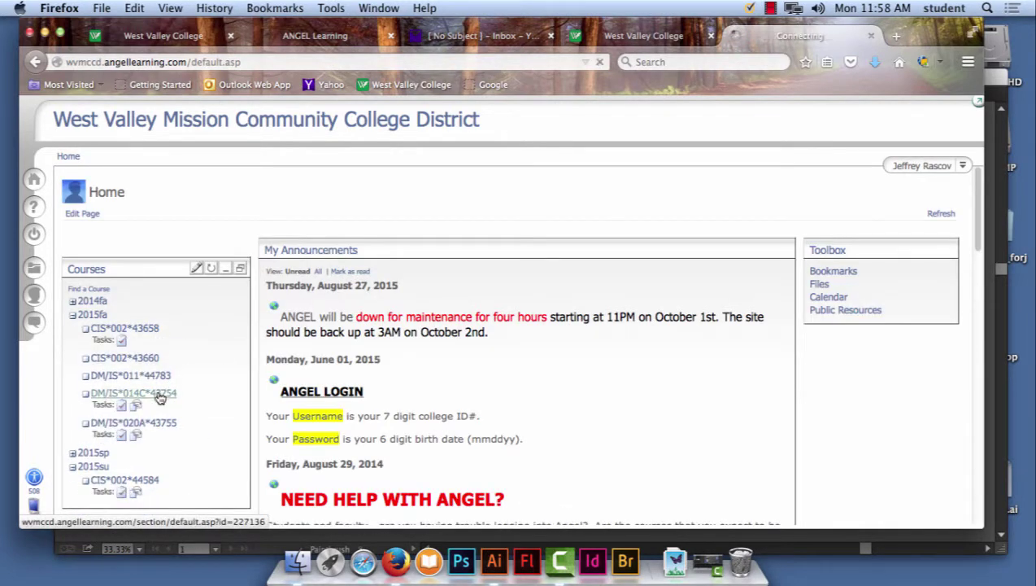
# Go to the course's Week 3 - Sept 14 duck lab drop box and follow its tutorial link.
pyautogui.click(158, 396)
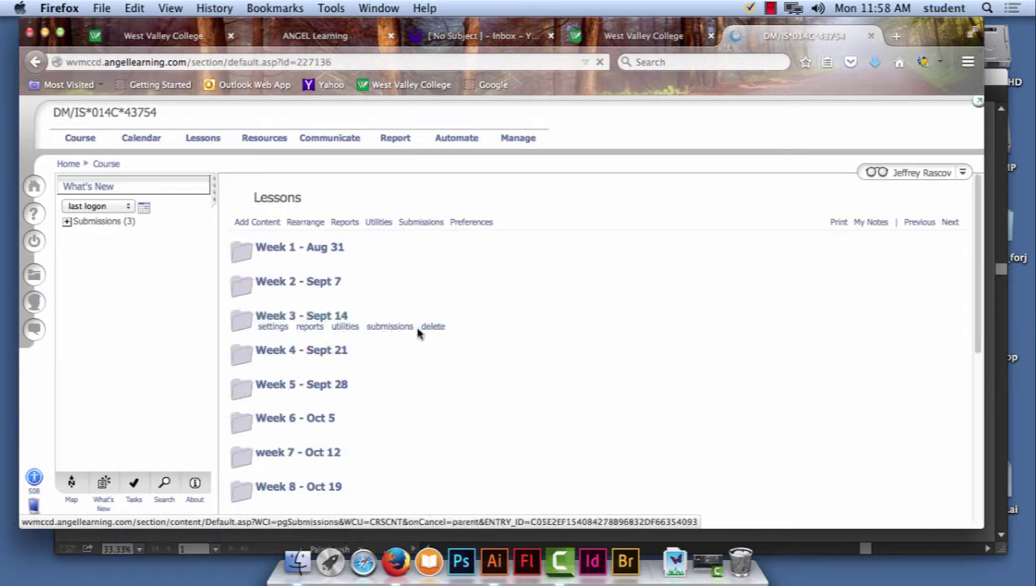
pyautogui.click(333, 317)
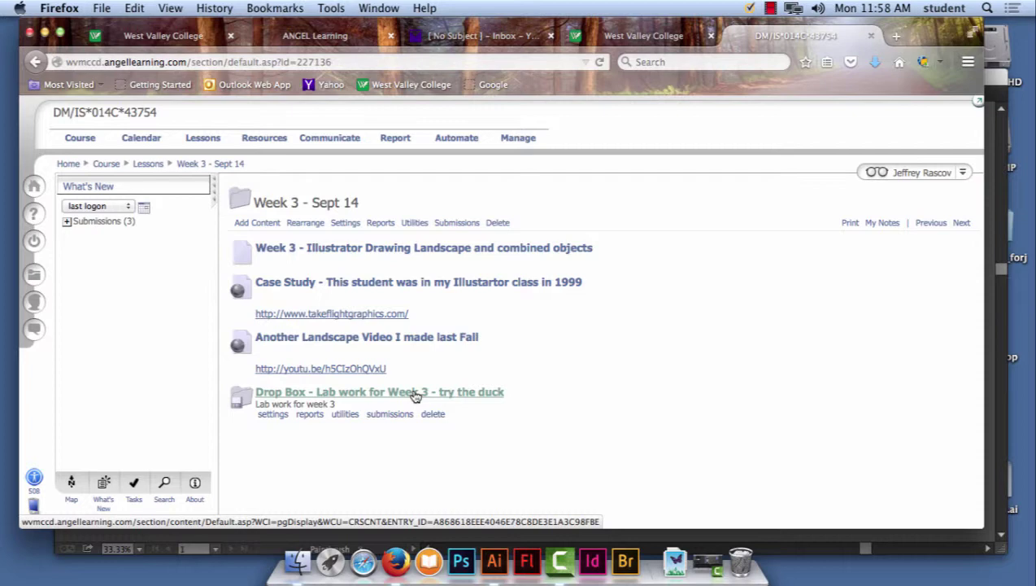
pyautogui.click(415, 393)
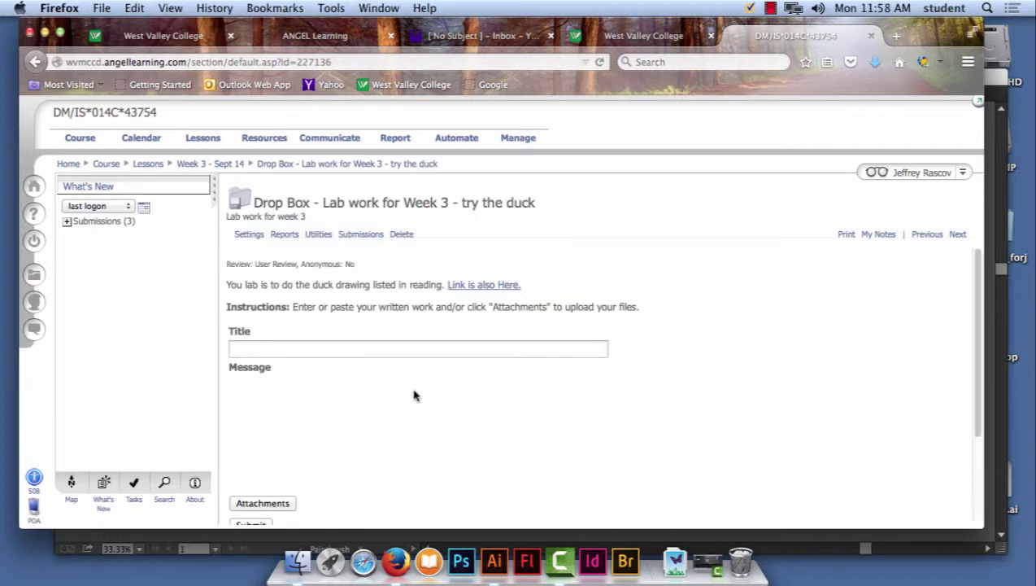
pyautogui.click(480, 287)
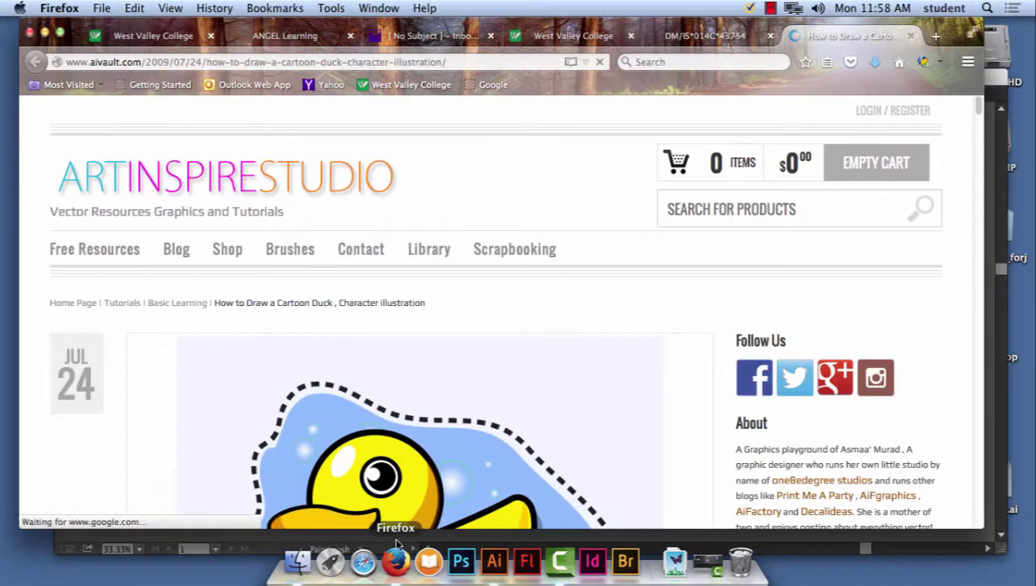
# Scroll the aivault duck tutorial down through Step 3.
pyautogui.scroll(-10, 597, 325)
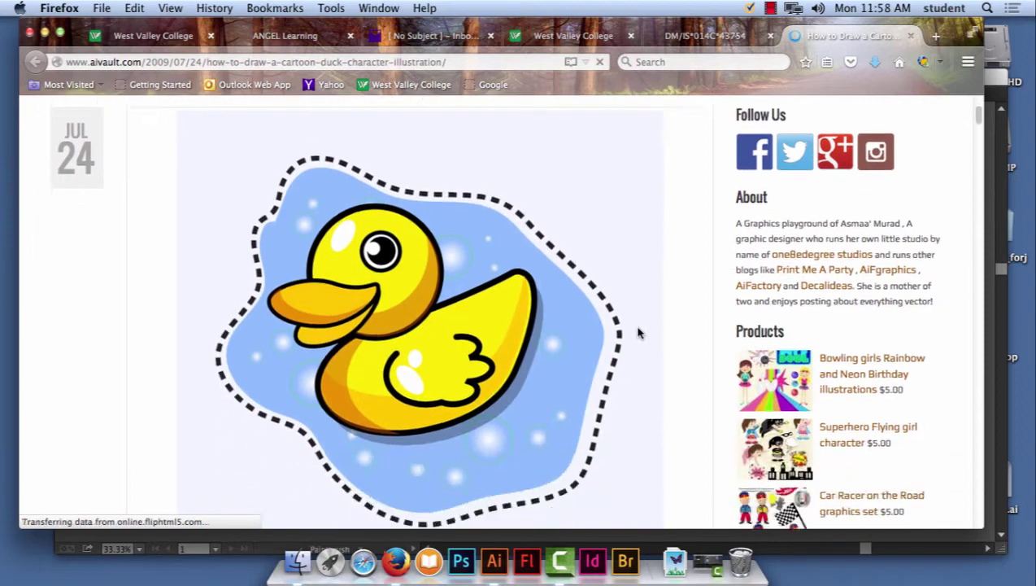
pyautogui.scroll(-10, 638, 332)
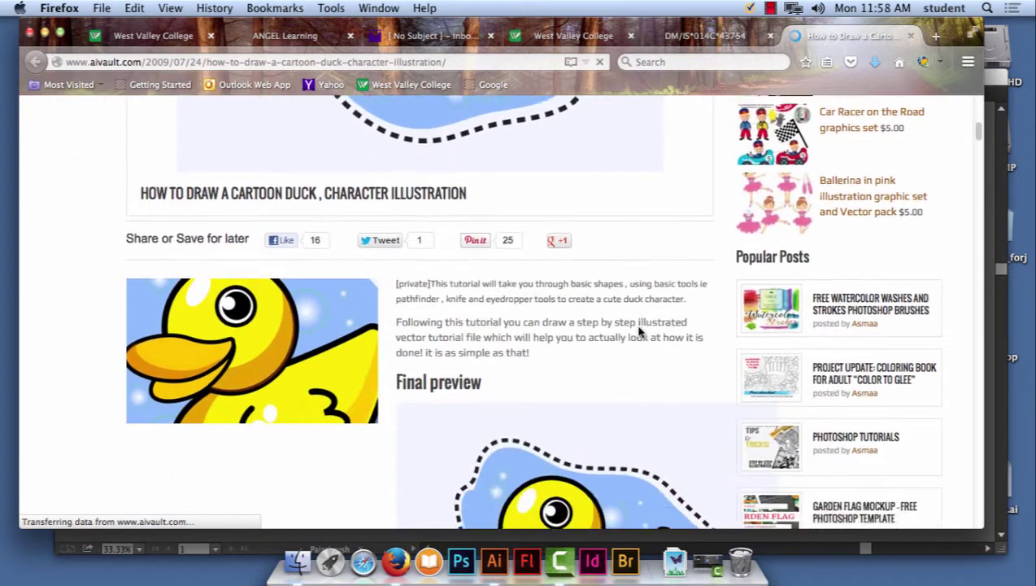
pyautogui.scroll(-10, 638, 332)
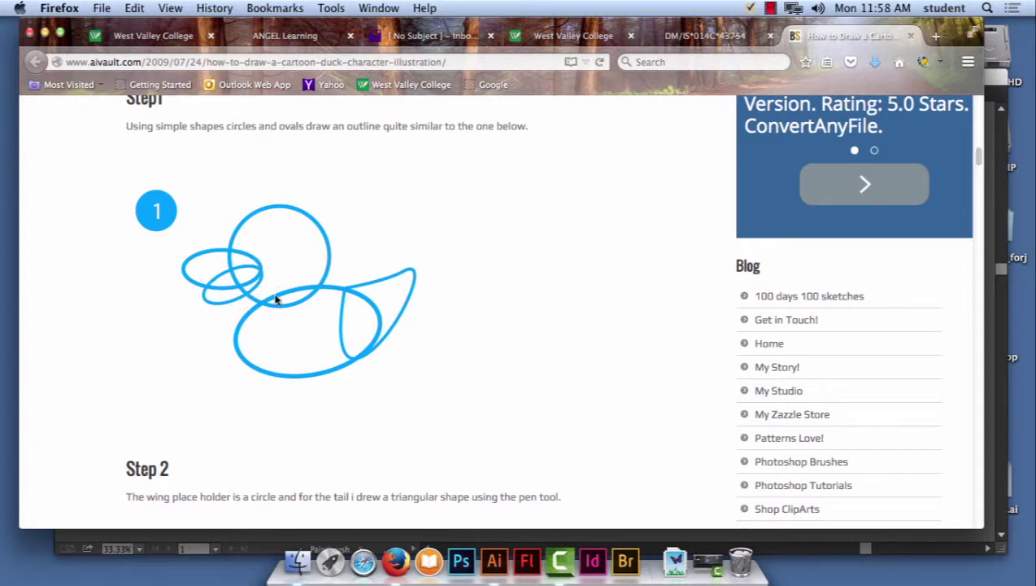
pyautogui.scroll(5, 532, 295)
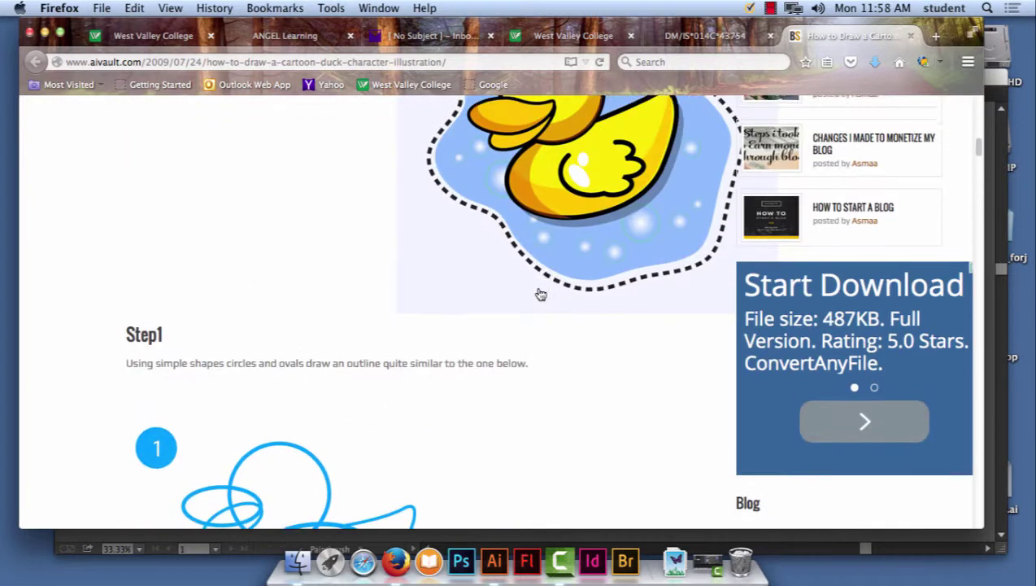
pyautogui.scroll(-10, 539, 292)
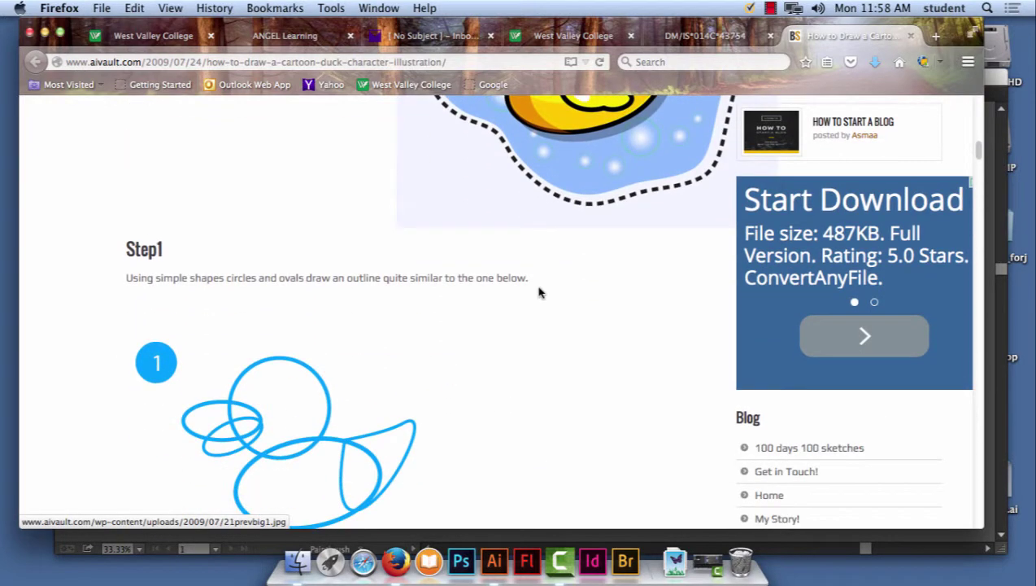
pyautogui.scroll(-3, 539, 291)
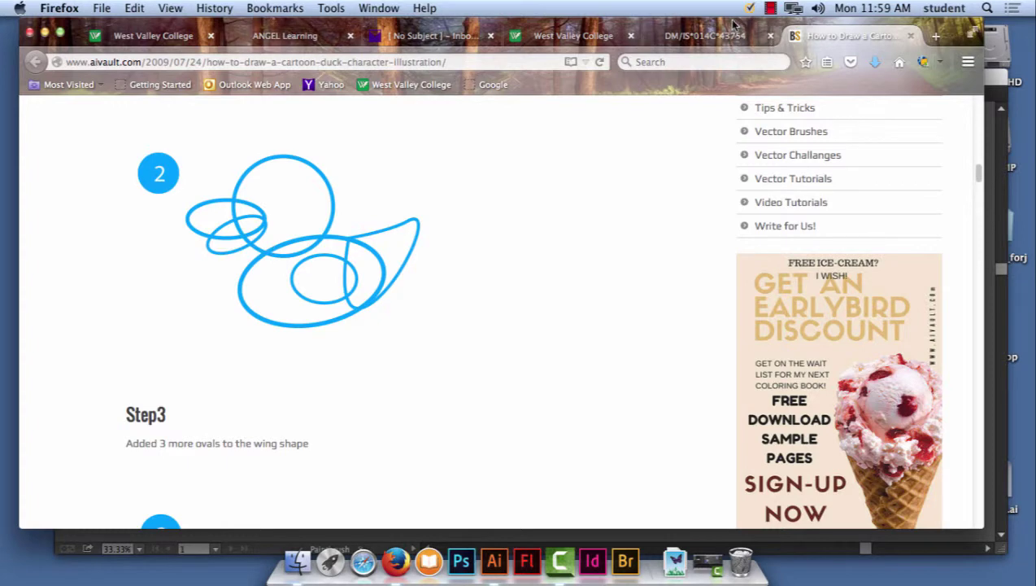
# Drag Firefox aside and bring the Illustrator drawing to the front.
pyautogui.moveTo(731, 26); pyautogui.dragTo(1030, 32)
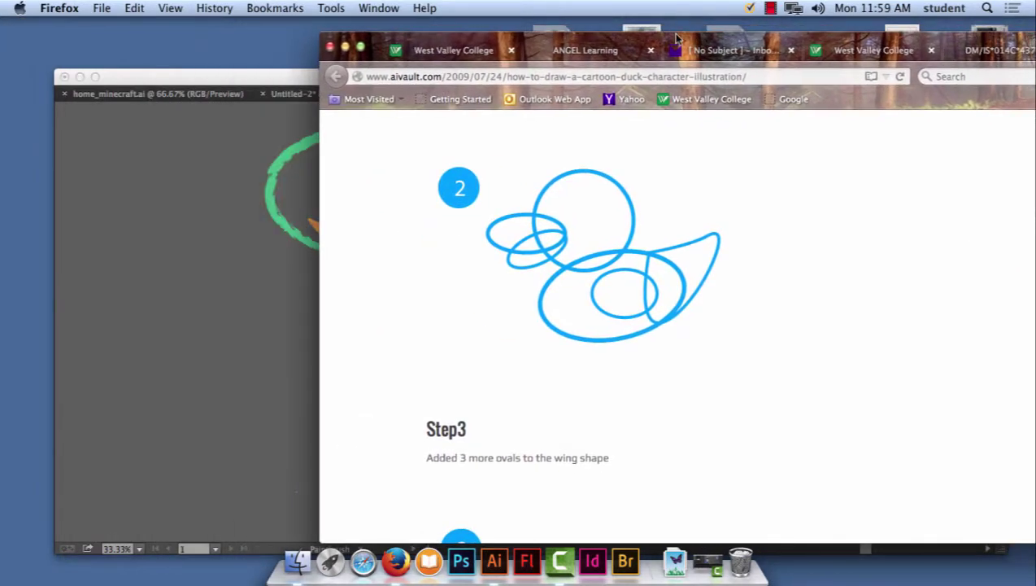
pyautogui.moveTo(676, 39); pyautogui.dragTo(1033, 31)
pyautogui.click(599, 78)
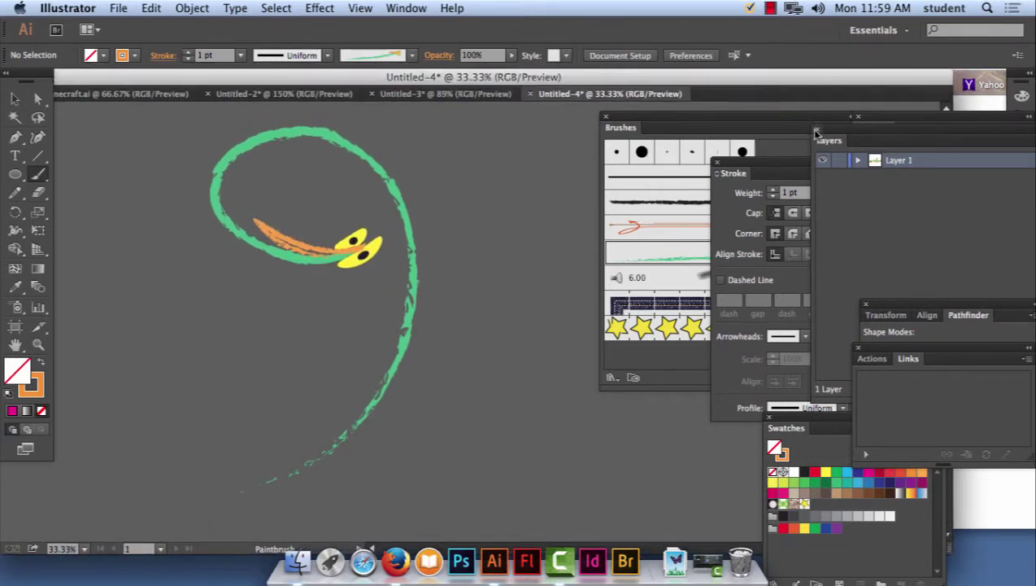
# Close the Layers, Stroke, Symbols, Brushes, Swatches, Links and Pathfinder panels.
pyautogui.click(816, 133)
pyautogui.click(718, 165)
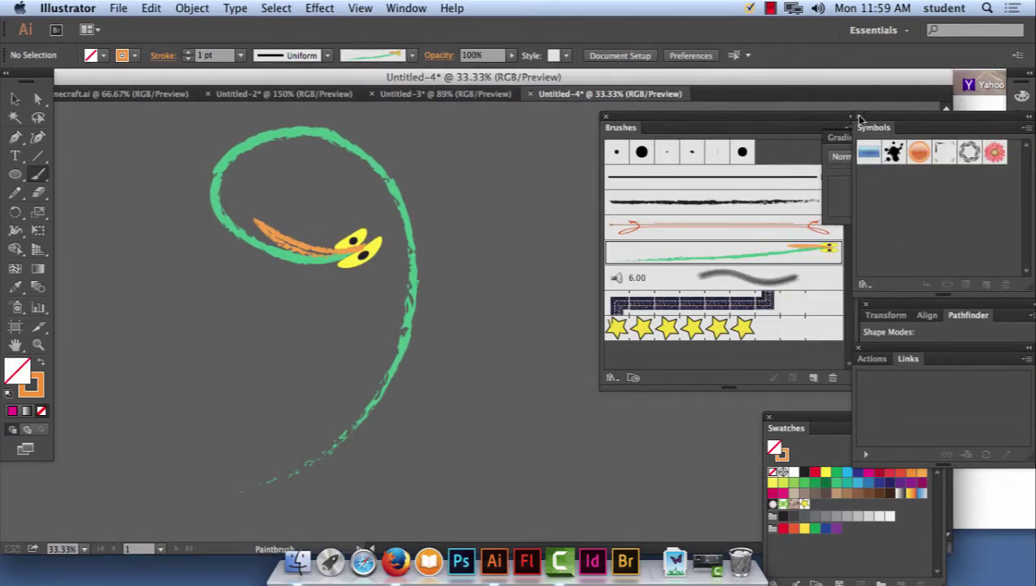
pyautogui.click(858, 118)
pyautogui.click(605, 117)
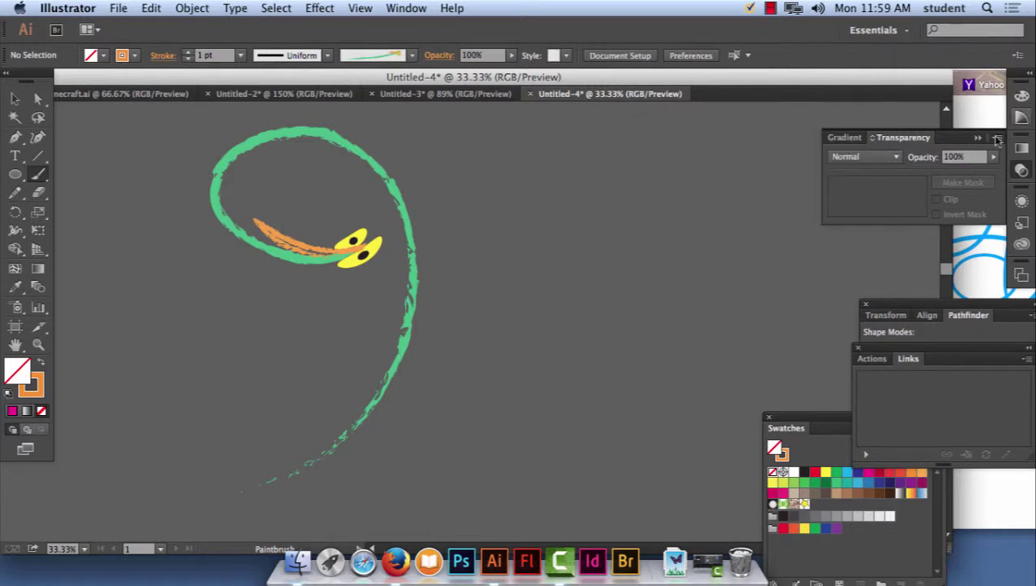
pyautogui.click(769, 416)
pyautogui.click(859, 349)
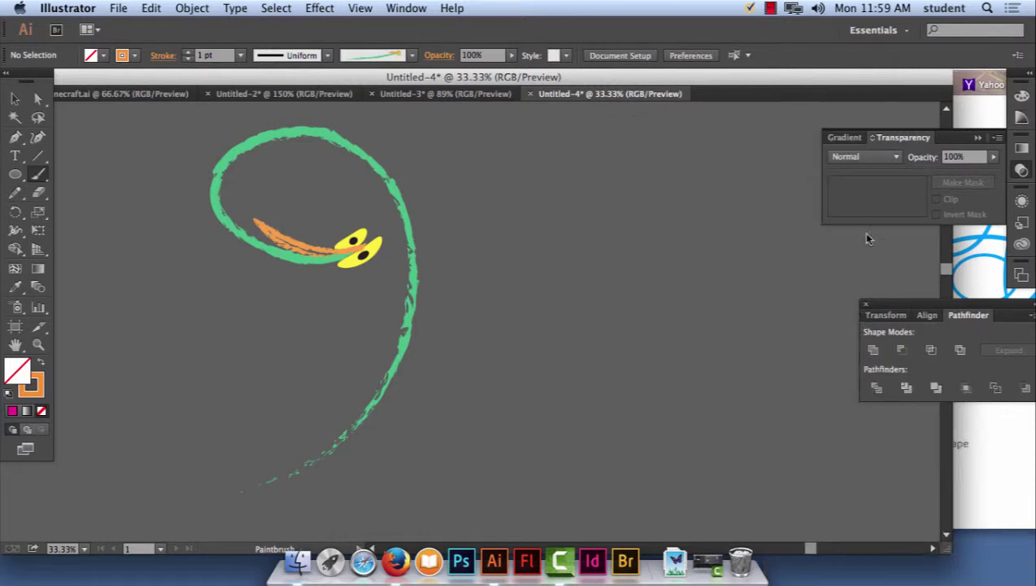
pyautogui.click(866, 304)
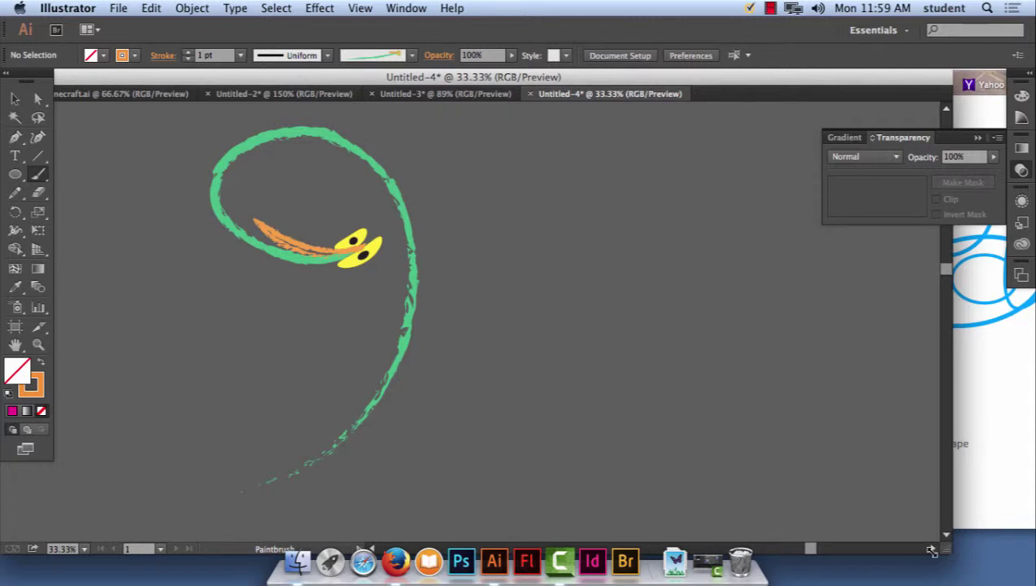
# Narrow the document window and place the Firefox tutorial beside it.
pyautogui.moveTo(932, 551); pyautogui.dragTo(642, 551)
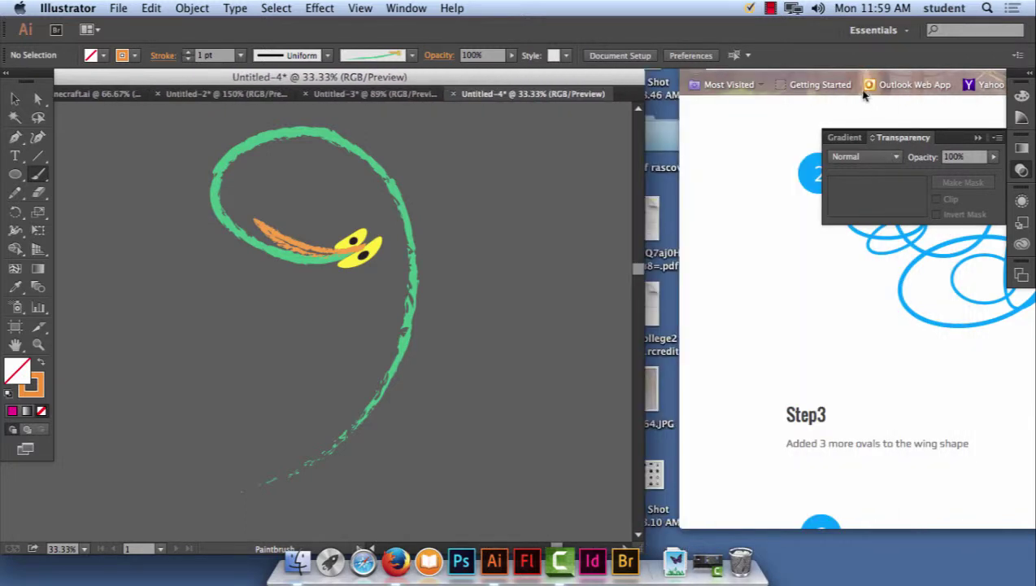
pyautogui.click(765, 116)
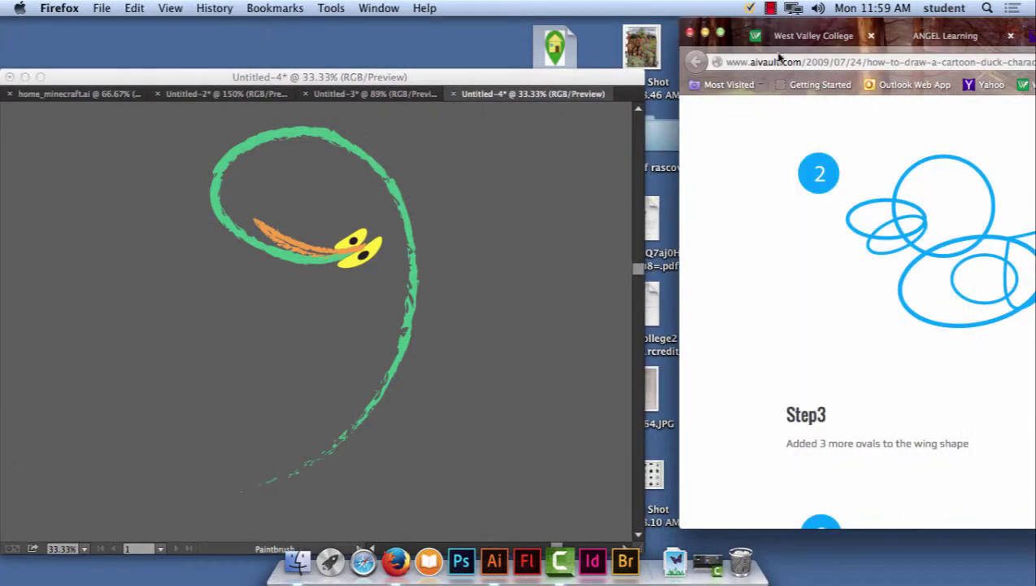
pyautogui.moveTo(797, 28)
pyautogui.mouseDown()
pyautogui.moveTo(738, 66)
pyautogui.moveTo(758, 79)
pyautogui.mouseUp()
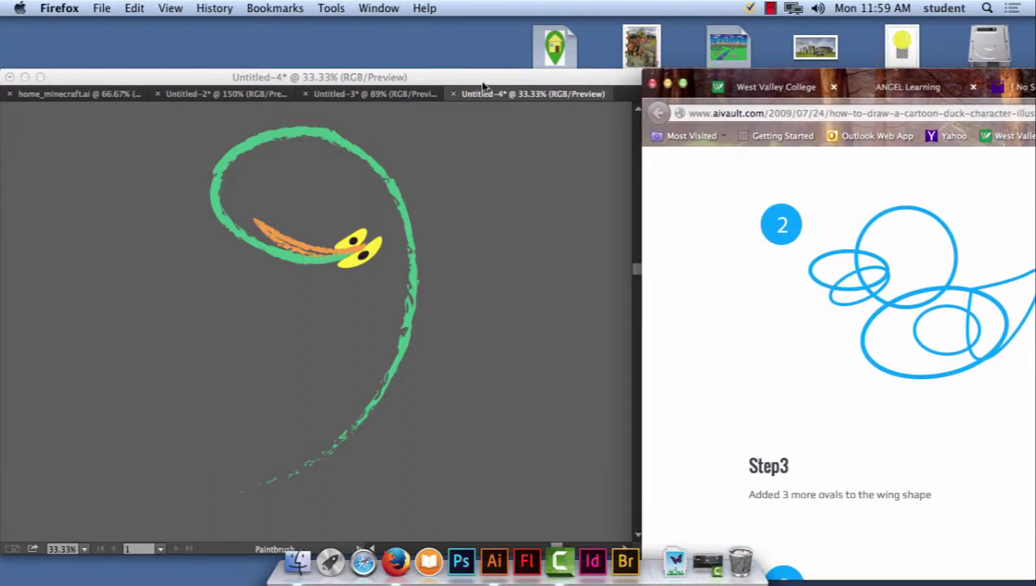
pyautogui.click(482, 85)
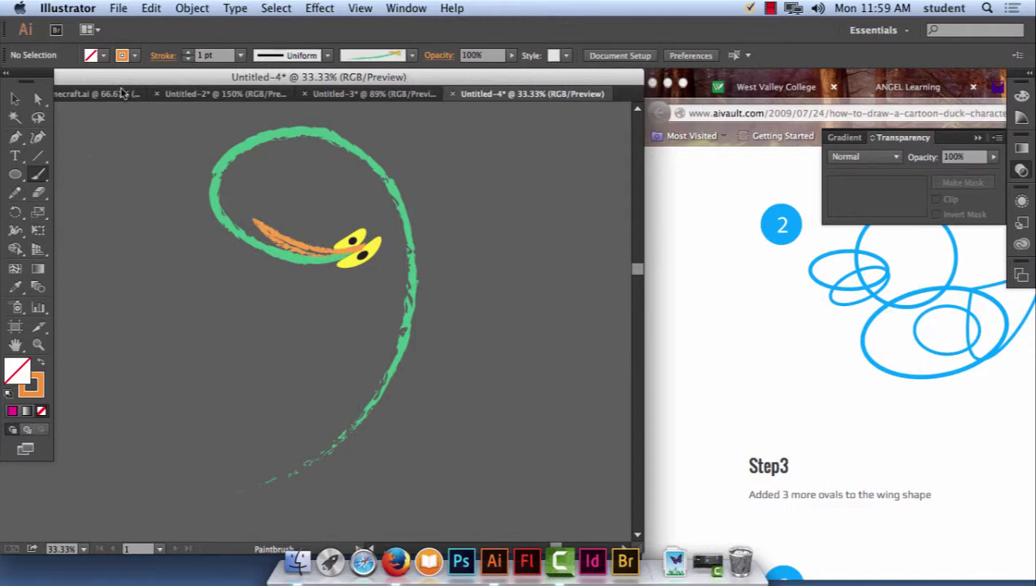
pyautogui.click(120, 8)
# Create a new document and draw the duck's head circle and two beak ovals.
pyautogui.click(122, 28)
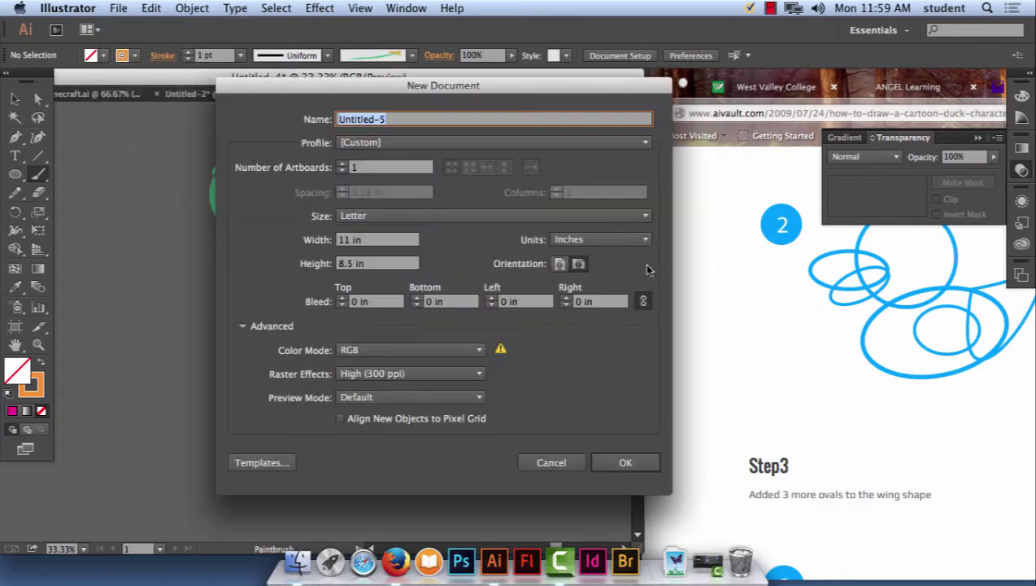
pyautogui.click(623, 462)
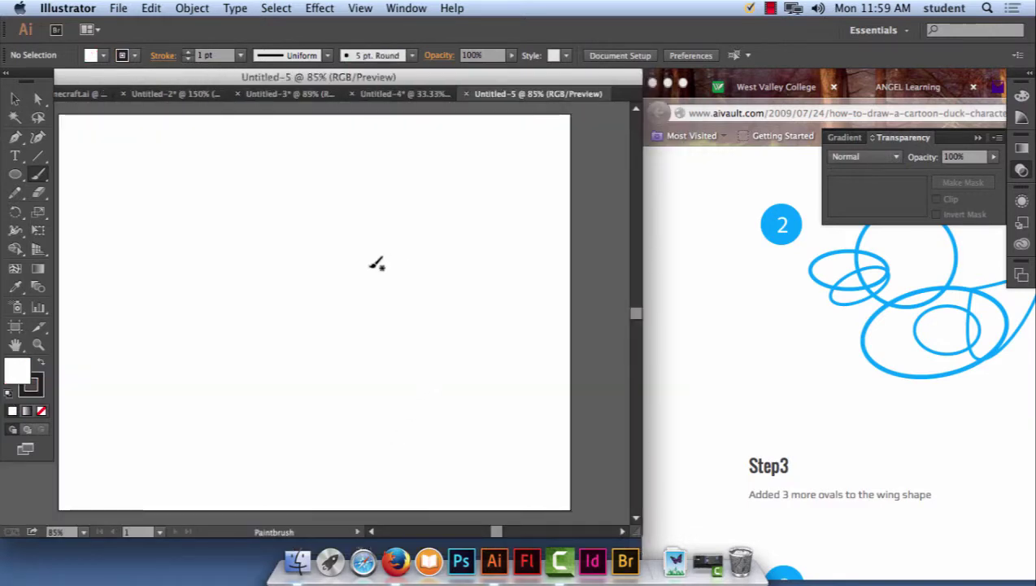
pyautogui.moveTo(18, 174); pyautogui.dragTo(84, 205)
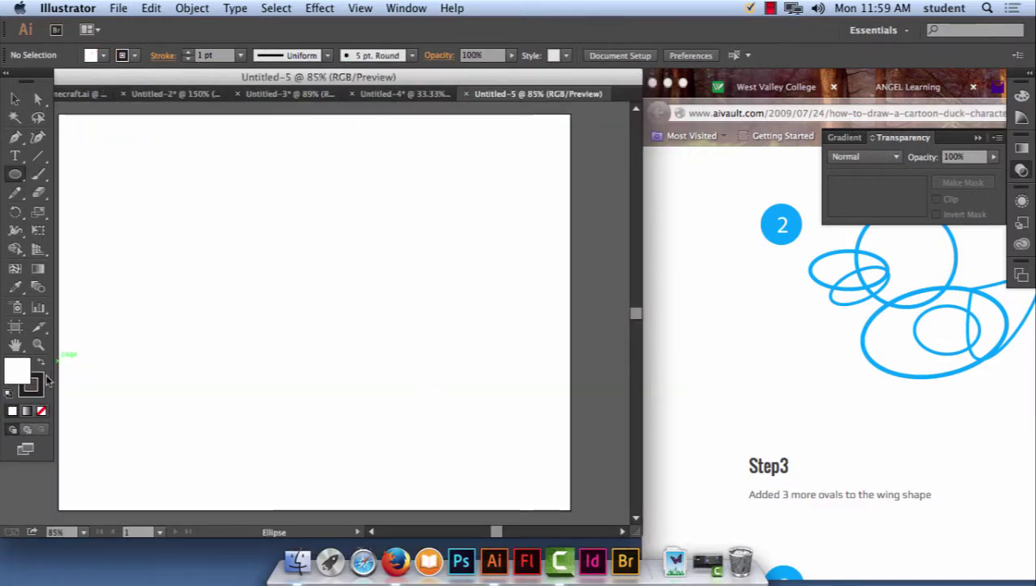
pyautogui.moveTo(241, 165); pyautogui.dragTo(368, 296)
pyautogui.moveTo(201, 254); pyautogui.dragTo(296, 219)
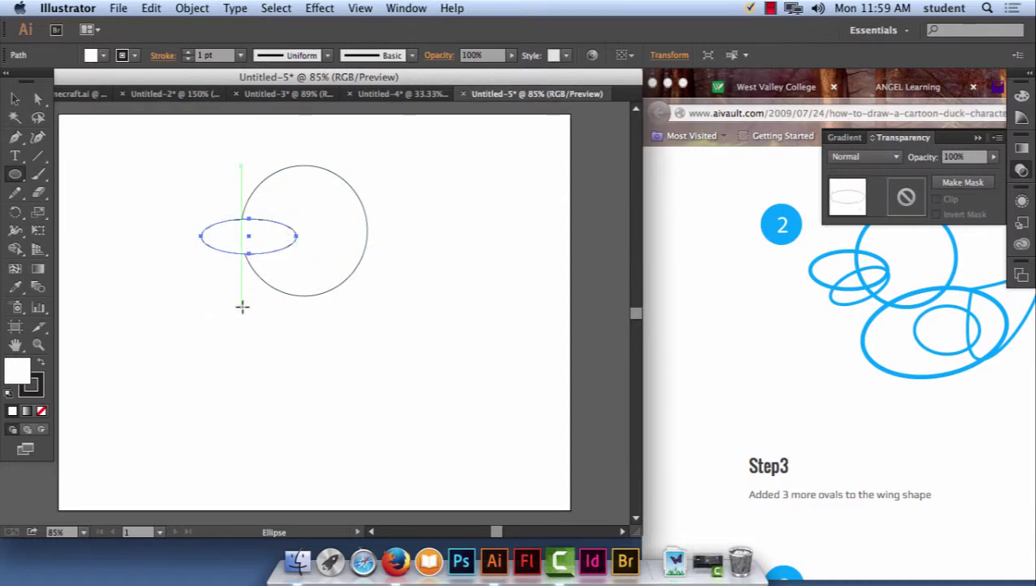
pyautogui.moveTo(228, 306); pyautogui.dragTo(275, 271)
# Draw the large body ellipse, tilt it, and move it up against the head.
pyautogui.click(16, 100)
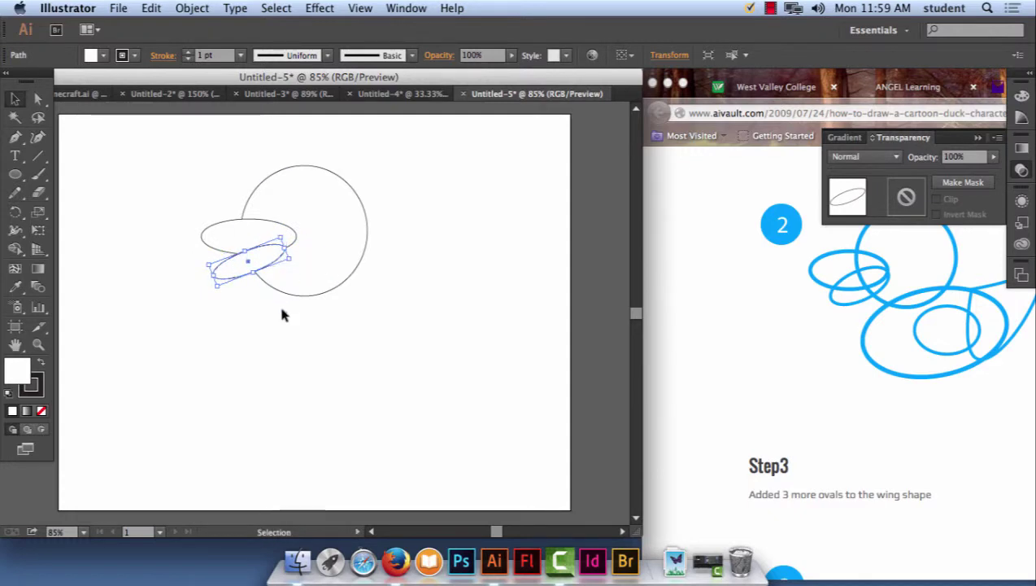
pyautogui.click(296, 338)
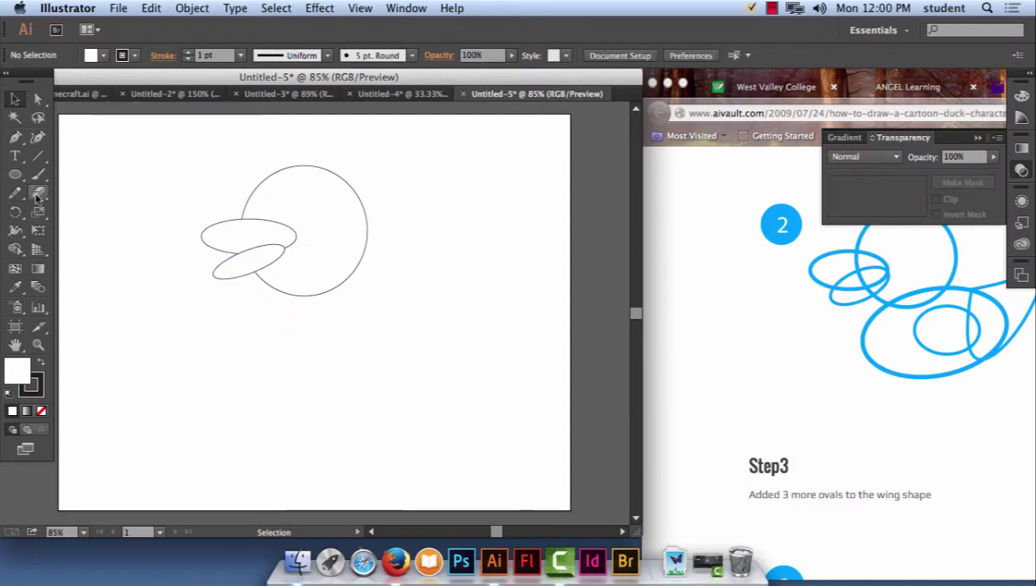
pyautogui.click(15, 174)
pyautogui.moveTo(285, 282); pyautogui.dragTo(529, 397)
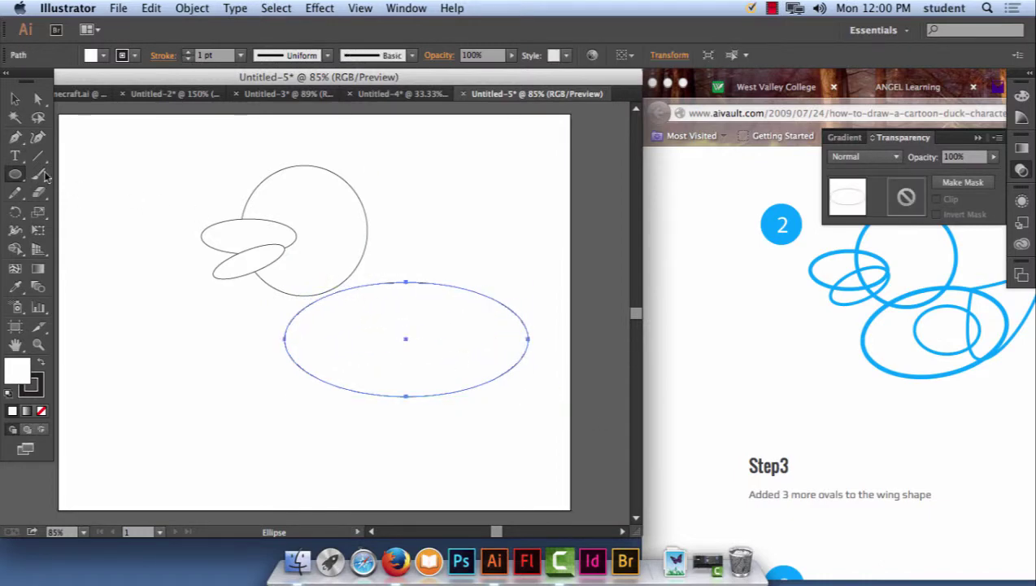
pyautogui.click(15, 99)
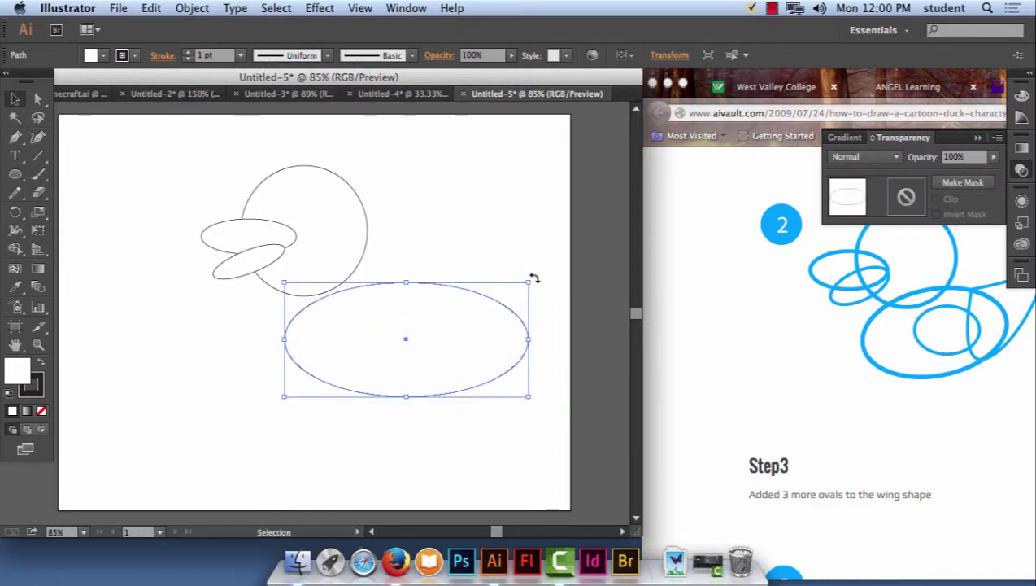
pyautogui.moveTo(534, 278); pyautogui.dragTo(522, 263)
pyautogui.moveTo(458, 337); pyautogui.dragTo(445, 319)
pyautogui.click(72, 272)
# Draw the wing oval inside the body and a tail circle at its upper right.
pyautogui.click(15, 174)
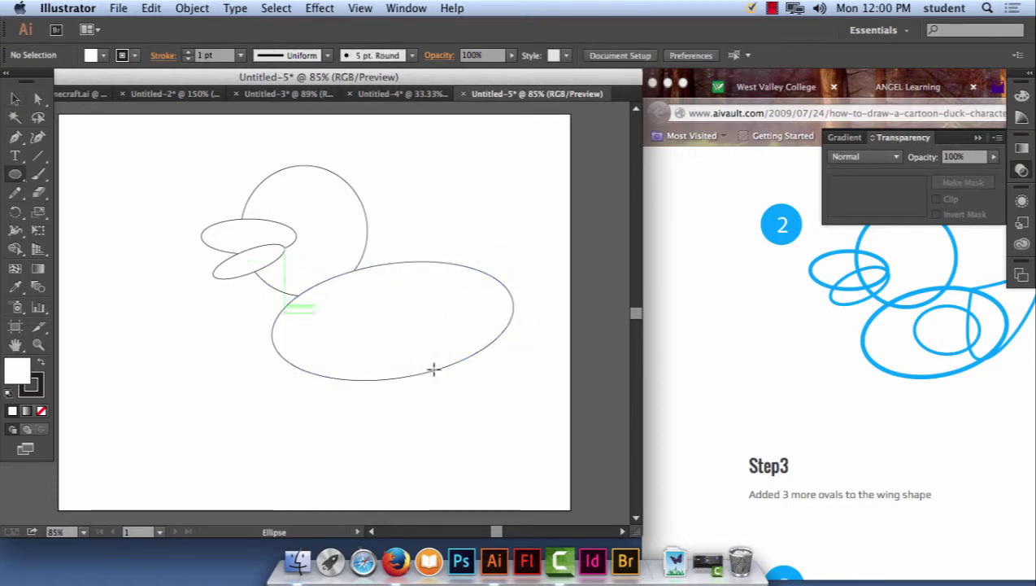
pyautogui.moveTo(334, 313); pyautogui.dragTo(422, 356)
pyautogui.hscroll(3, 505, 304)
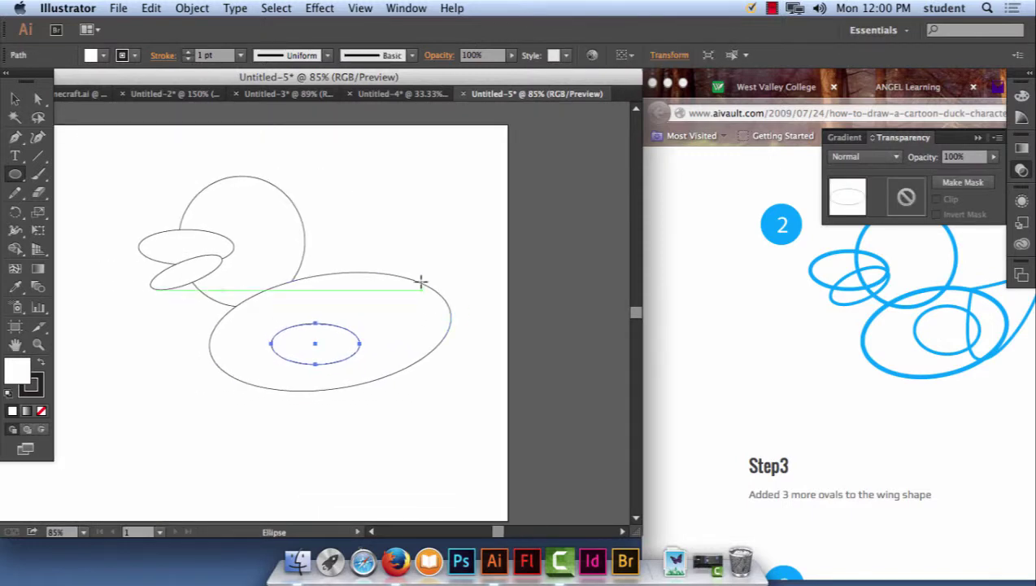
pyautogui.moveTo(415, 263); pyautogui.dragTo(495, 335)
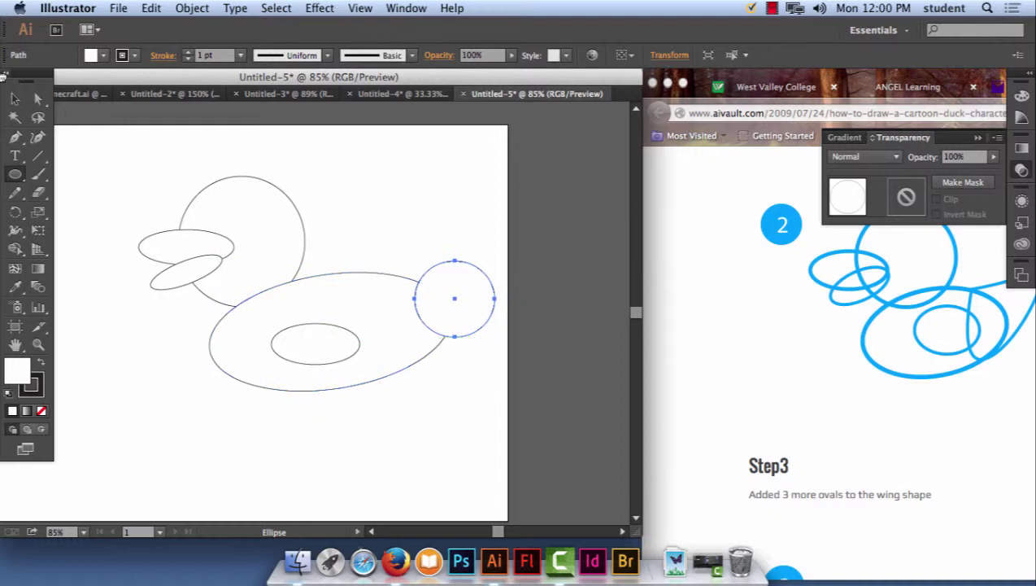
# Reshape the tail circle's anchors into a pointed tail and move it onto the body.
pyautogui.click(39, 97)
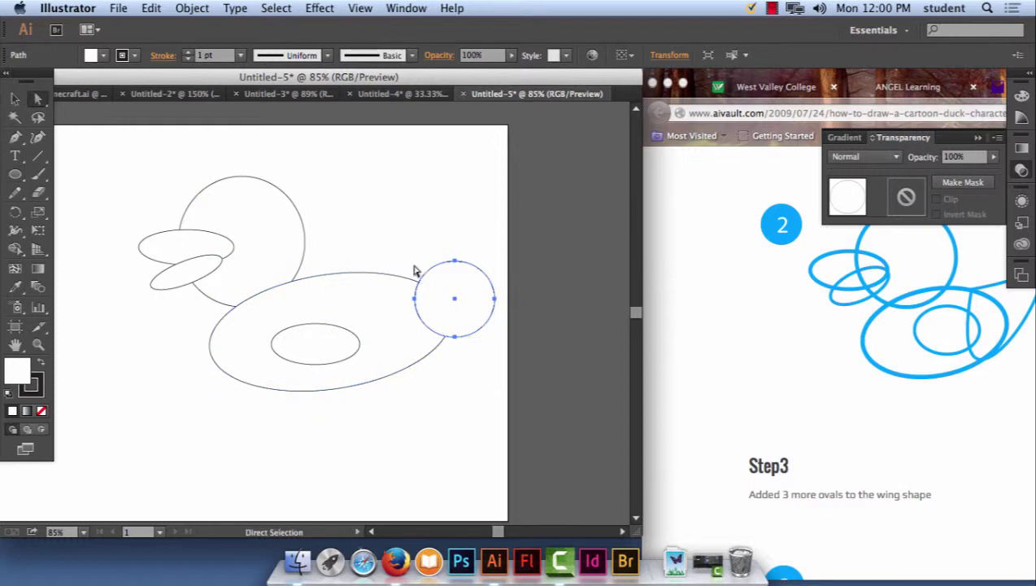
pyautogui.click(454, 261)
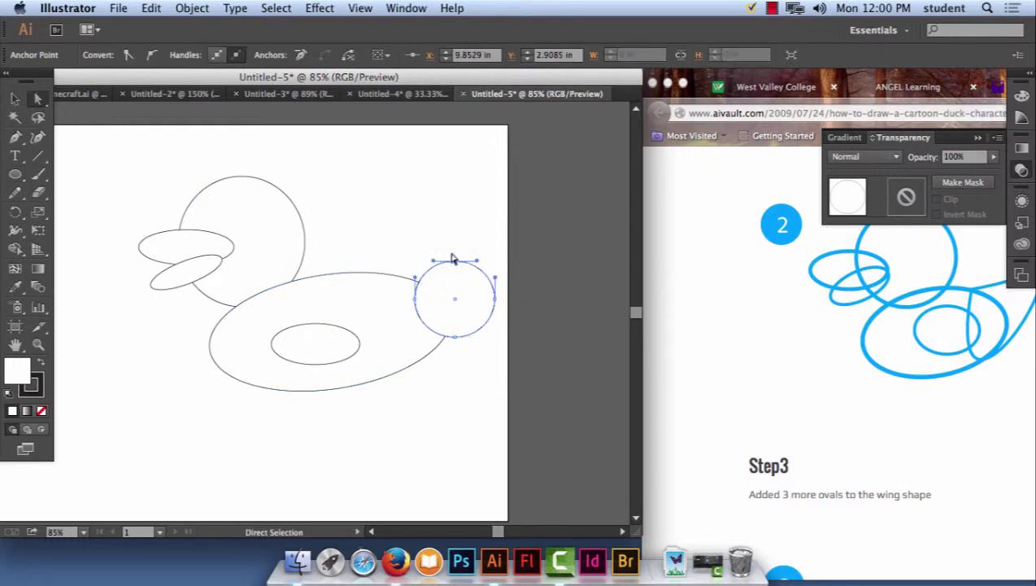
pyautogui.moveTo(455, 261)
pyautogui.mouseDown()
pyautogui.moveTo(417, 278)
pyautogui.moveTo(445, 274)
pyautogui.mouseUp()
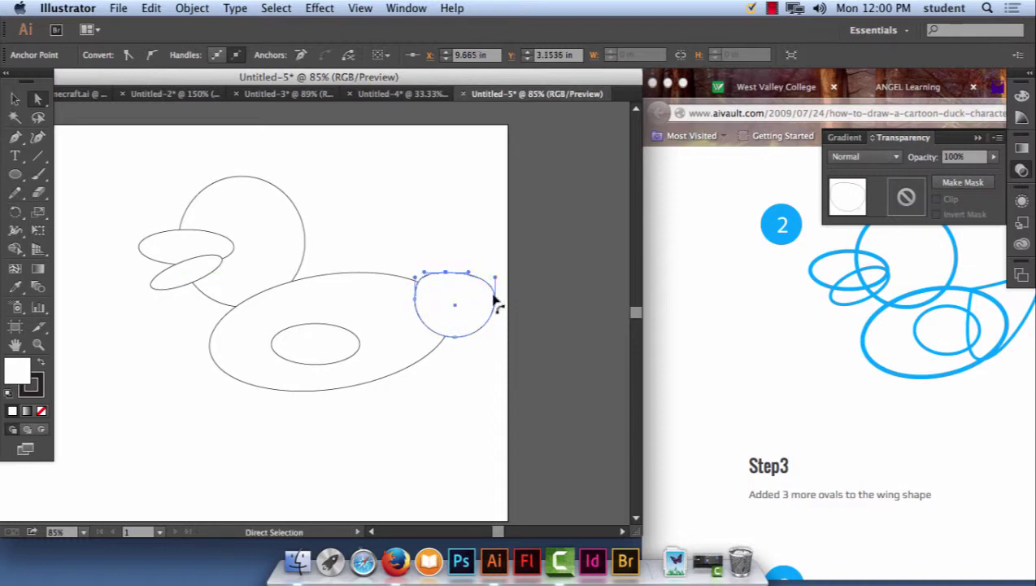
pyautogui.moveTo(495, 302); pyautogui.dragTo(501, 272)
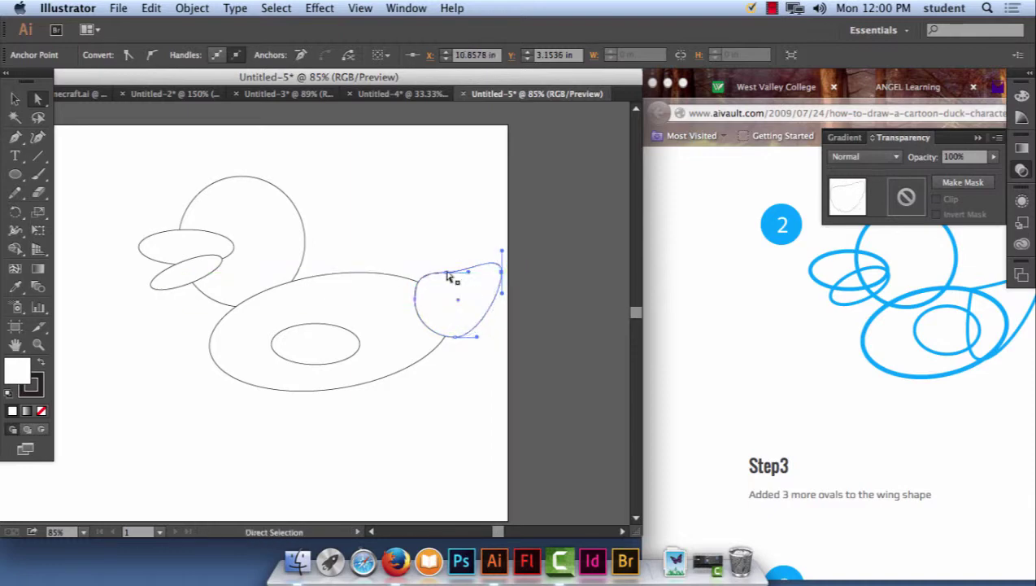
pyautogui.click(446, 282)
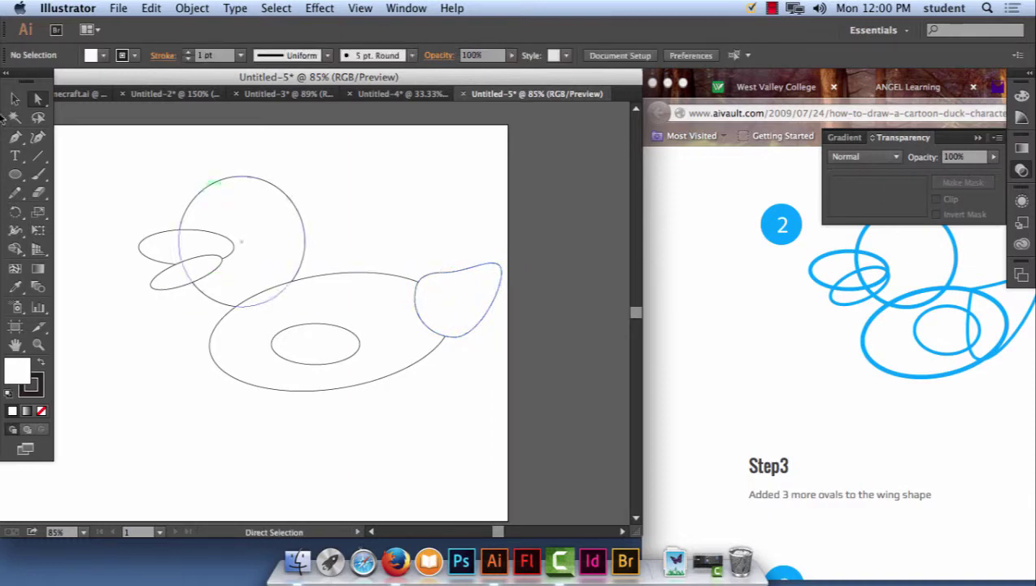
pyautogui.moveTo(452, 294); pyautogui.dragTo(430, 299)
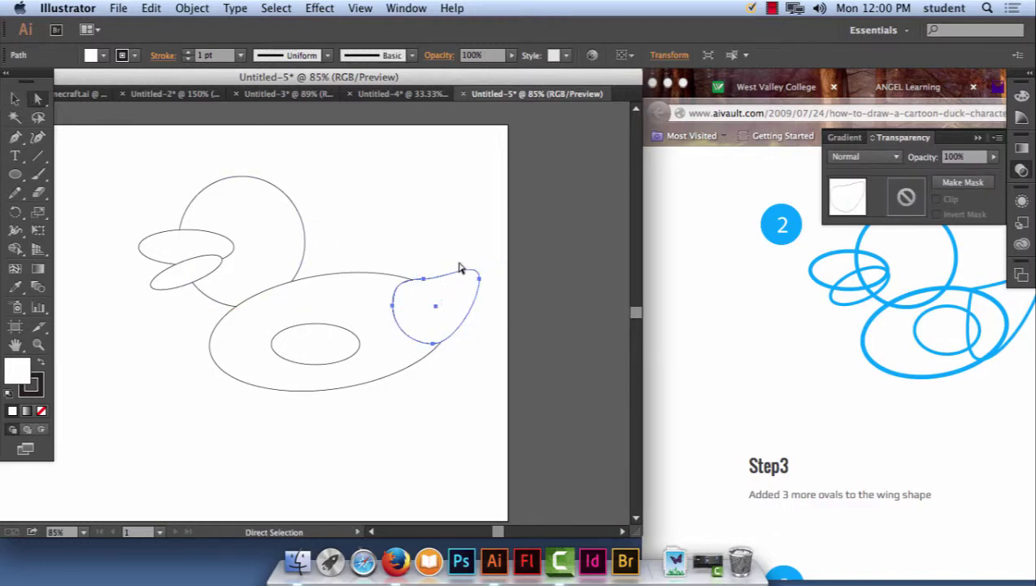
pyautogui.click(453, 221)
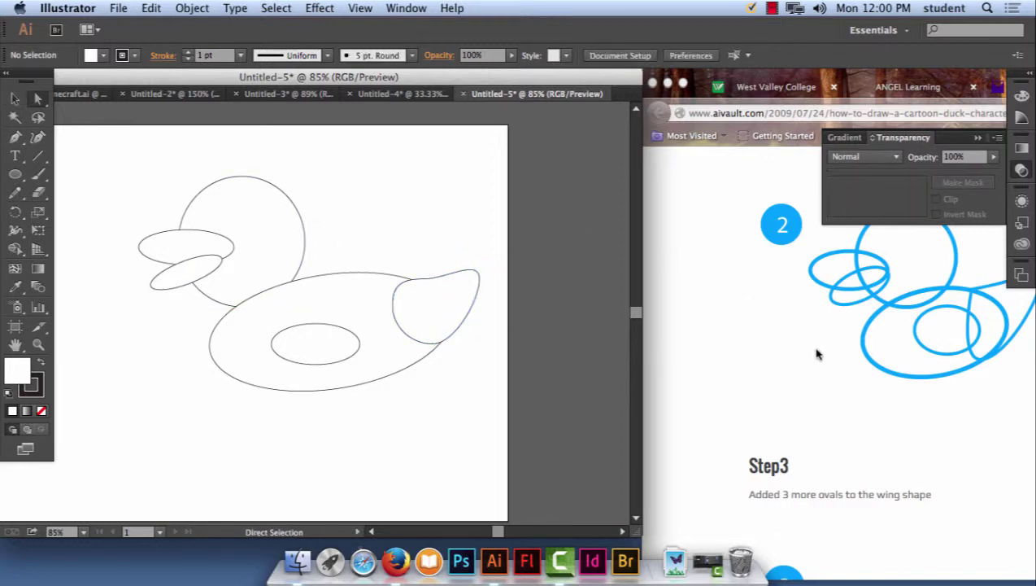
pyautogui.press('space')
pyautogui.click(804, 423)
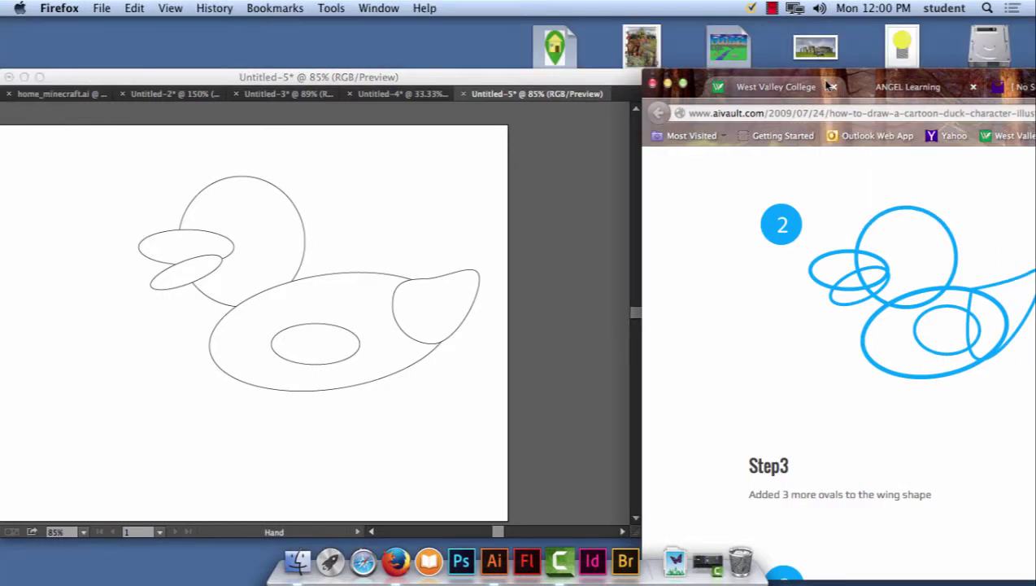
# Scroll the tutorial further, then reshape the upper beak oval in Illustrator.
pyautogui.moveTo(828, 75); pyautogui.dragTo(606, 66)
pyautogui.scroll(-10, 740, 347)
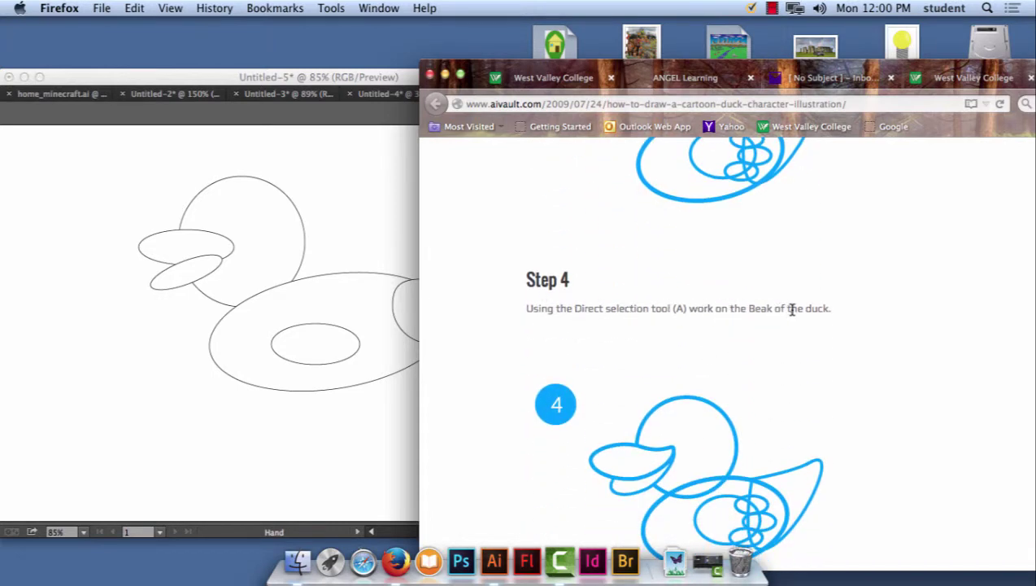
pyautogui.scroll(-5, 749, 325)
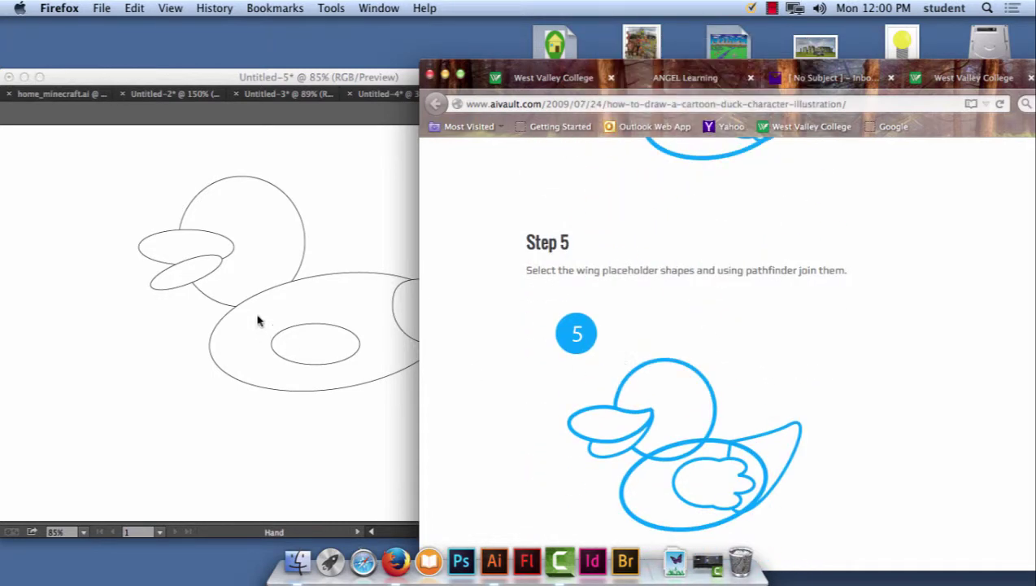
pyautogui.click(91, 82)
pyautogui.click(37, 98)
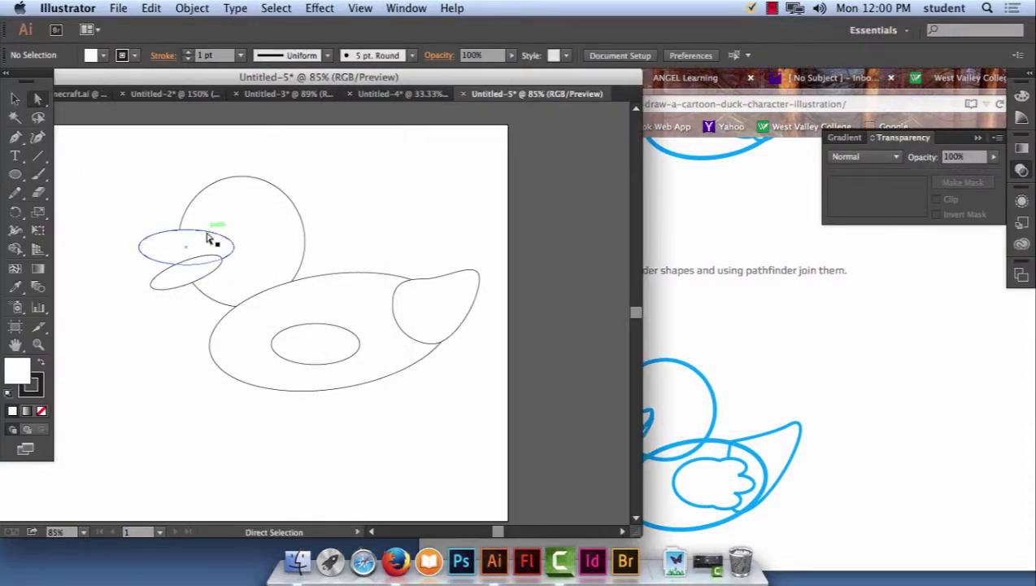
pyautogui.moveTo(208, 238); pyautogui.dragTo(235, 237)
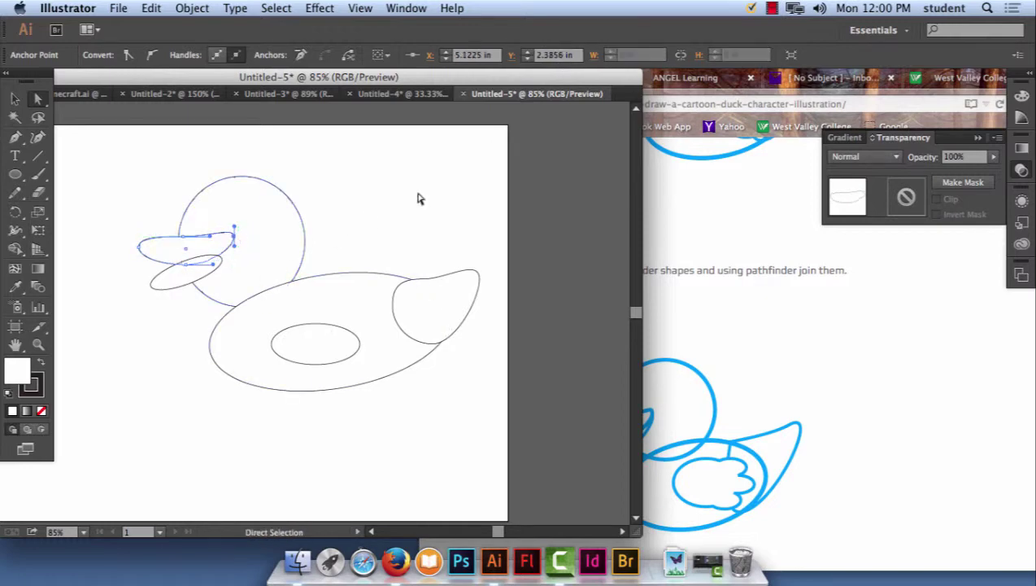
pyautogui.click(389, 212)
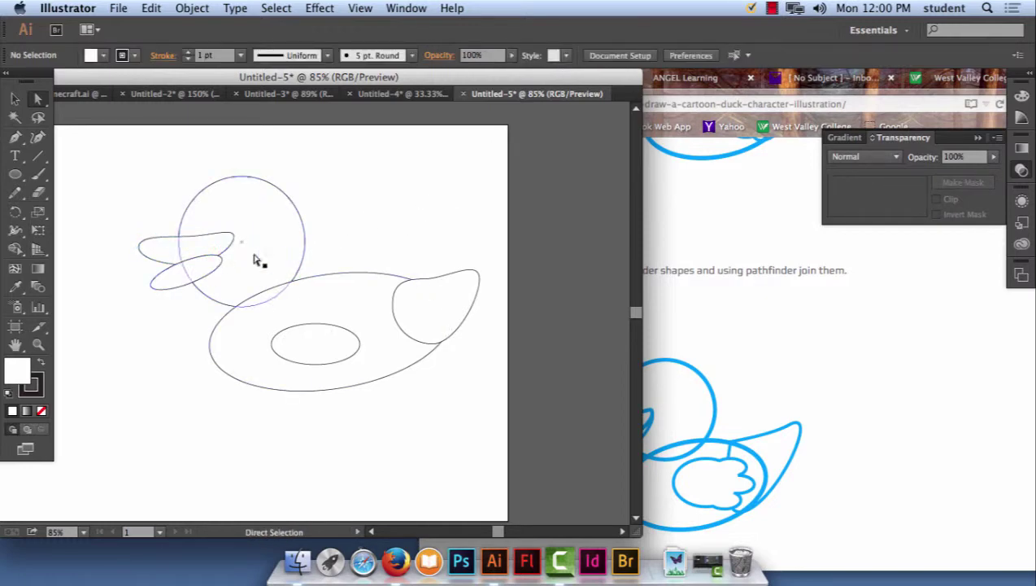
# Scroll the tutorial to Step 6 and highlight the words 'path finder'.
pyautogui.click(778, 360)
pyautogui.scroll(-8, 781, 368)
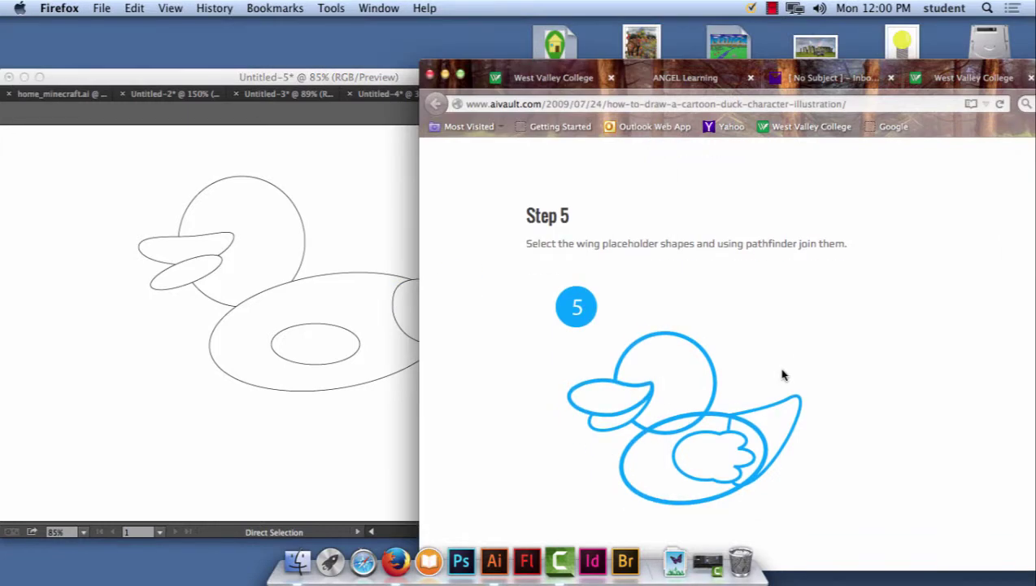
pyautogui.scroll(-2, 785, 375)
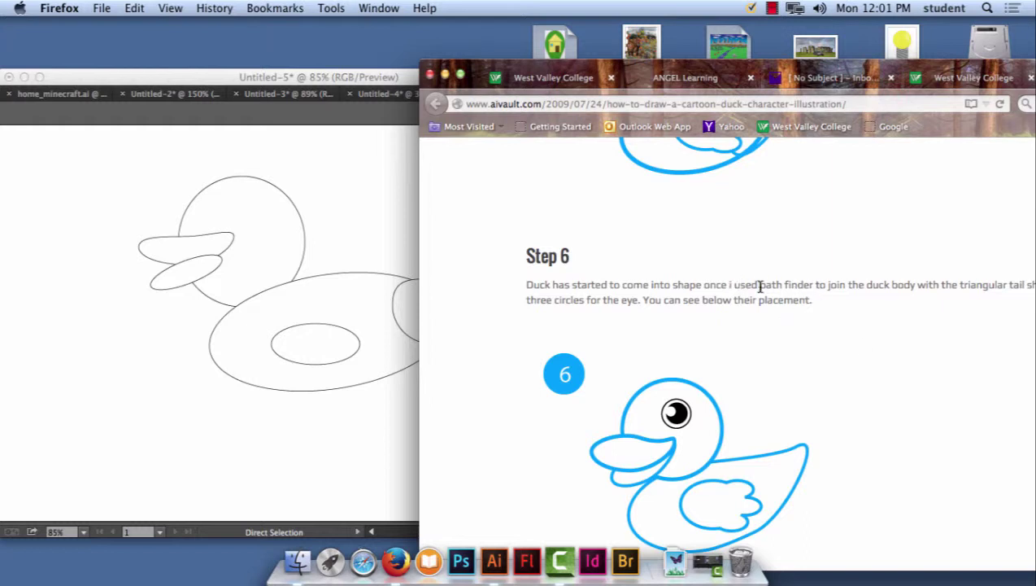
pyautogui.moveTo(760, 286); pyautogui.dragTo(812, 291)
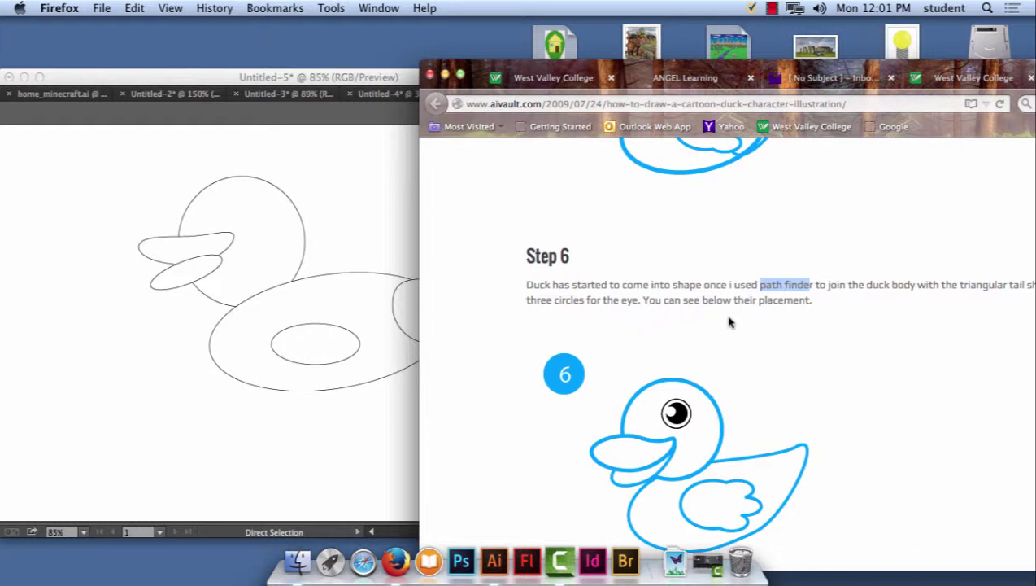
pyautogui.click(187, 255)
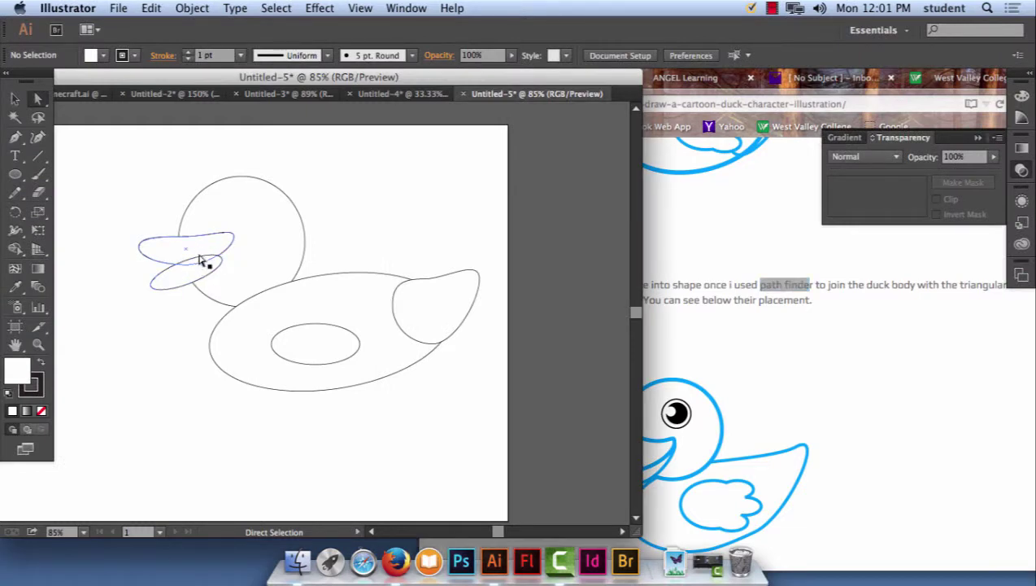
# Select the two ellipses left of the head and place the Pathfinder panel beside the drawing.
pyautogui.click(202, 250)
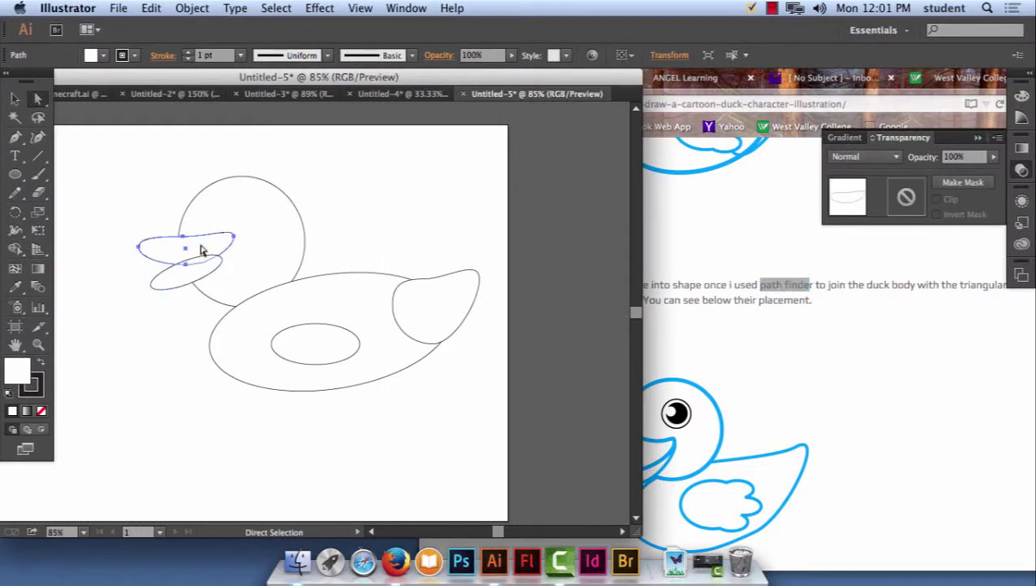
pyautogui.keyDown('shift'); pyautogui.click(198, 274); pyautogui.keyUp('shift')
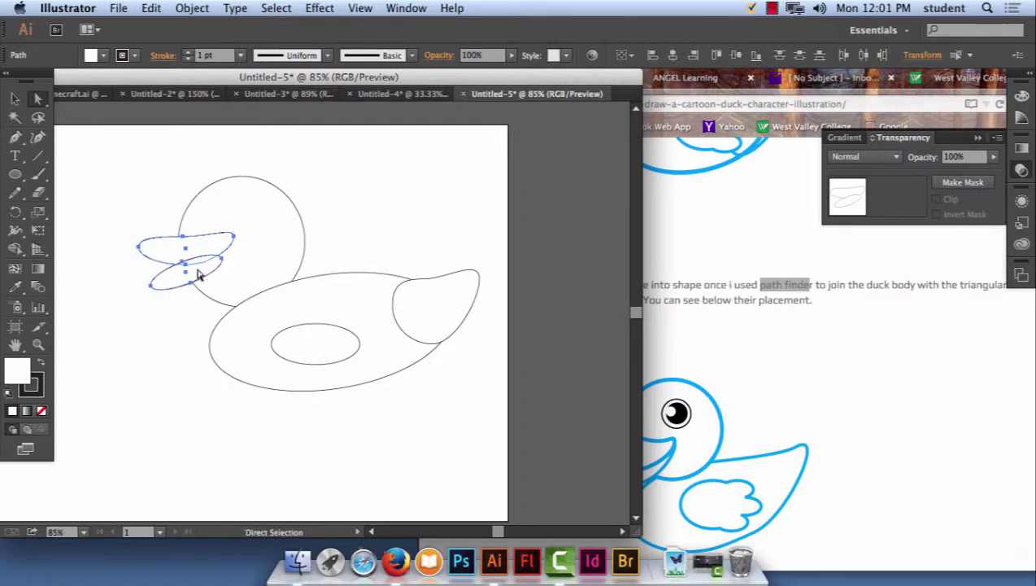
pyautogui.click(407, 8)
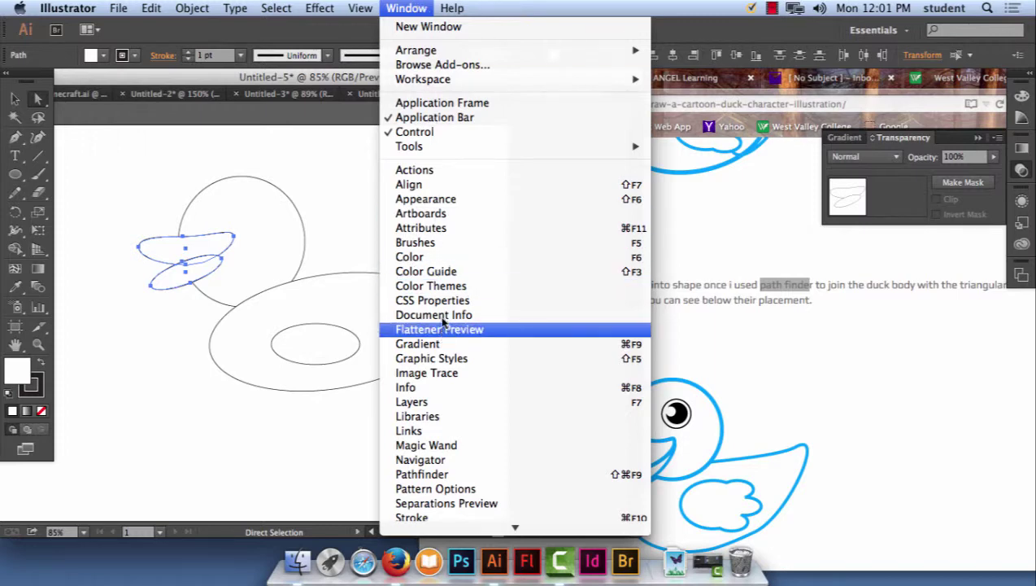
pyautogui.click(470, 475)
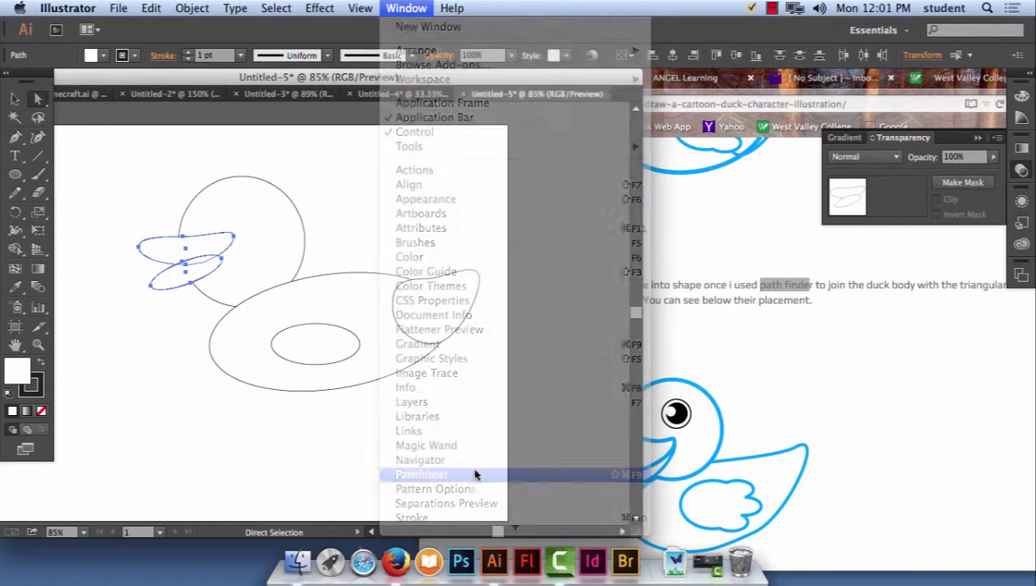
pyautogui.moveTo(924, 305); pyautogui.dragTo(475, 141)
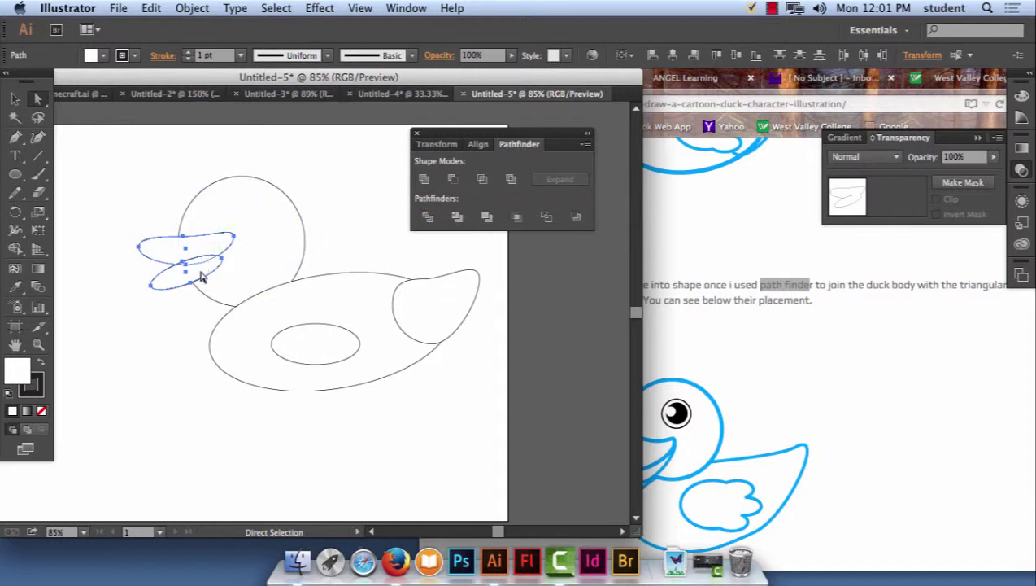
# Unite the two ellipses into one shape and pull one of its anchors up into the head.
pyautogui.click(425, 180)
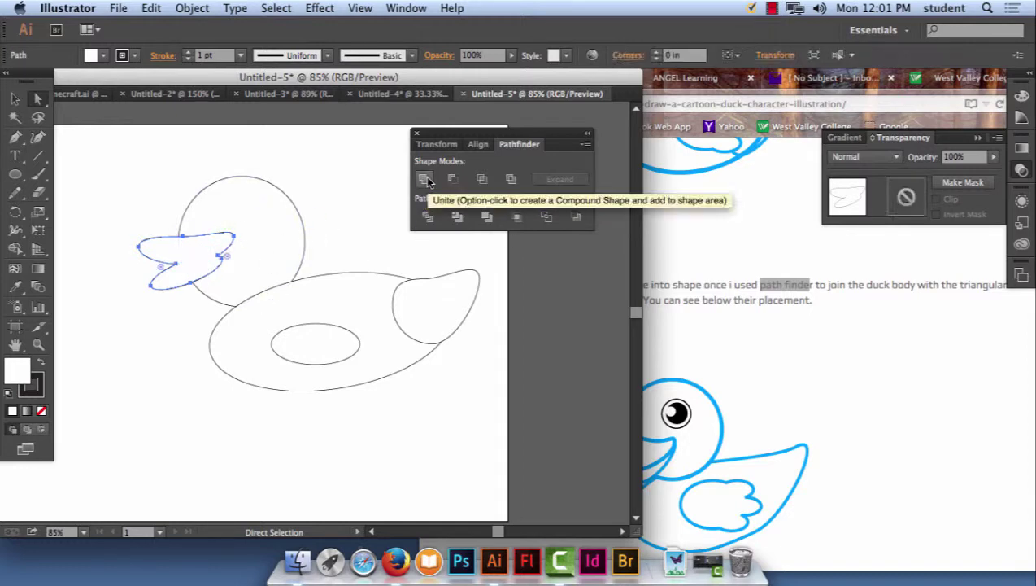
pyautogui.click(114, 195)
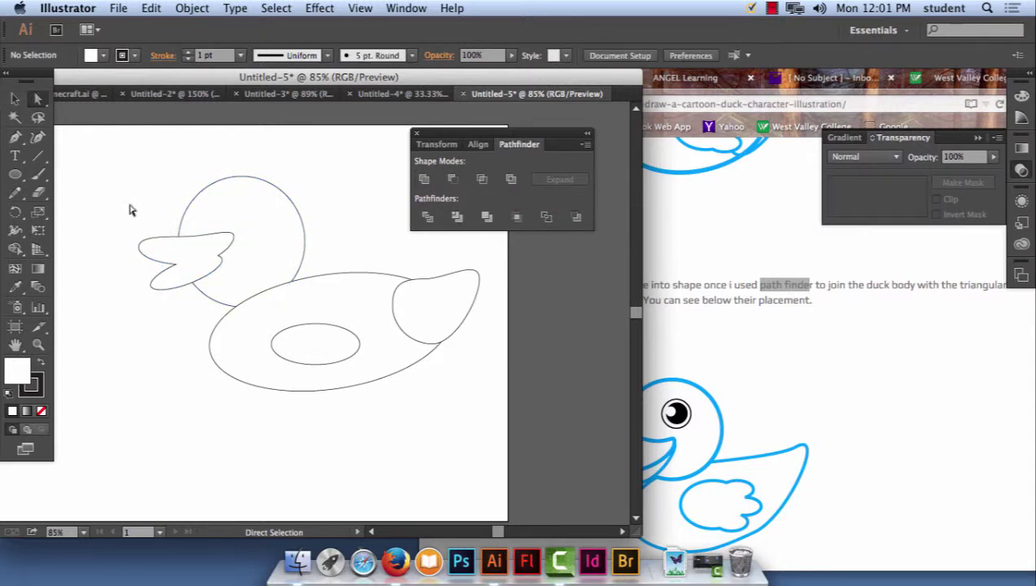
pyautogui.moveTo(218, 260)
pyautogui.mouseDown()
pyautogui.moveTo(266, 243)
pyautogui.moveTo(236, 234)
pyautogui.moveTo(204, 242)
pyautogui.moveTo(223, 254)
pyautogui.moveTo(258, 240)
pyautogui.moveTo(225, 268)
pyautogui.mouseUp()
# Unite the tail circle and body ellipse into a single shape.
pyautogui.click(155, 182)
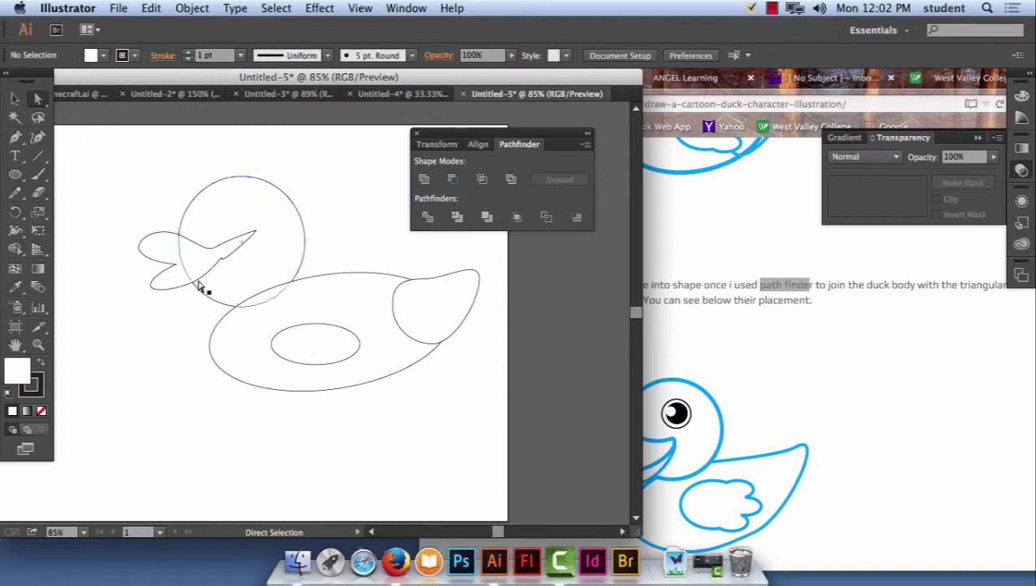
pyautogui.click(421, 290)
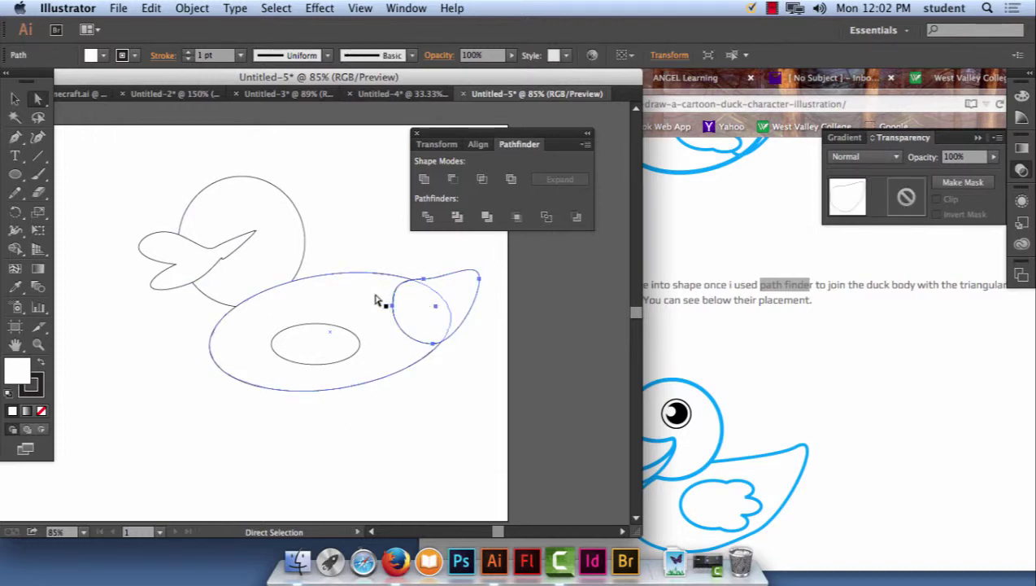
pyautogui.keyDown('shift'); pyautogui.click(376, 298); pyautogui.keyUp('shift')
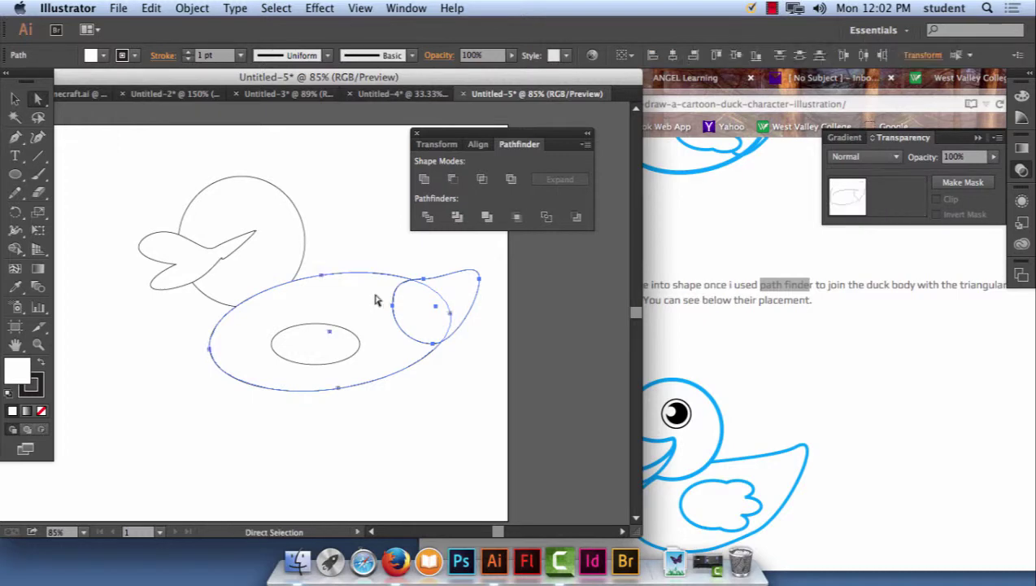
pyautogui.click(423, 180)
pyautogui.click(470, 437)
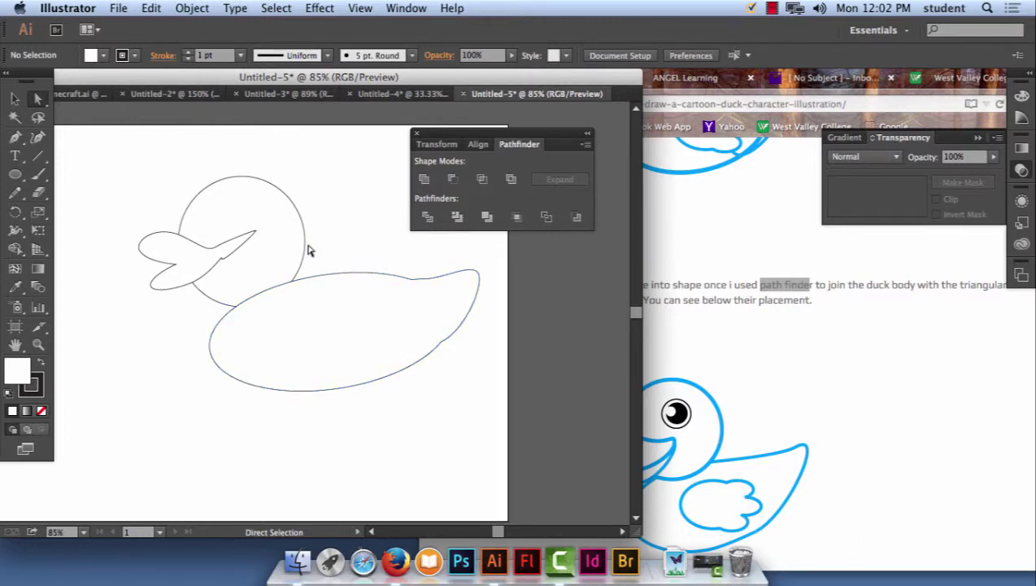
# Send the merged body to the back, behind the head circle.
pyautogui.click(357, 309)
pyautogui.click(192, 8)
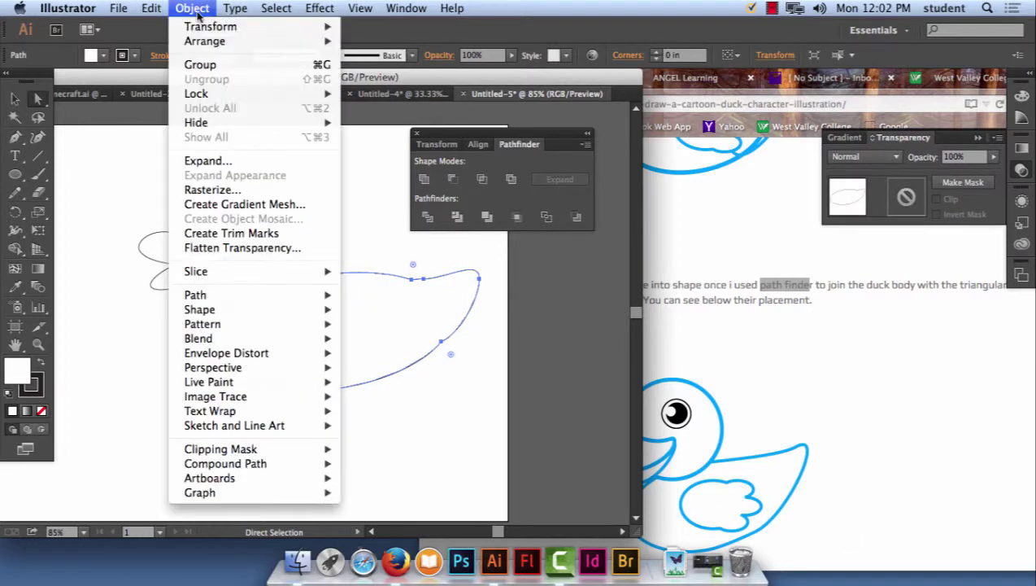
pyautogui.moveTo(204, 40)
pyautogui.click(463, 85)
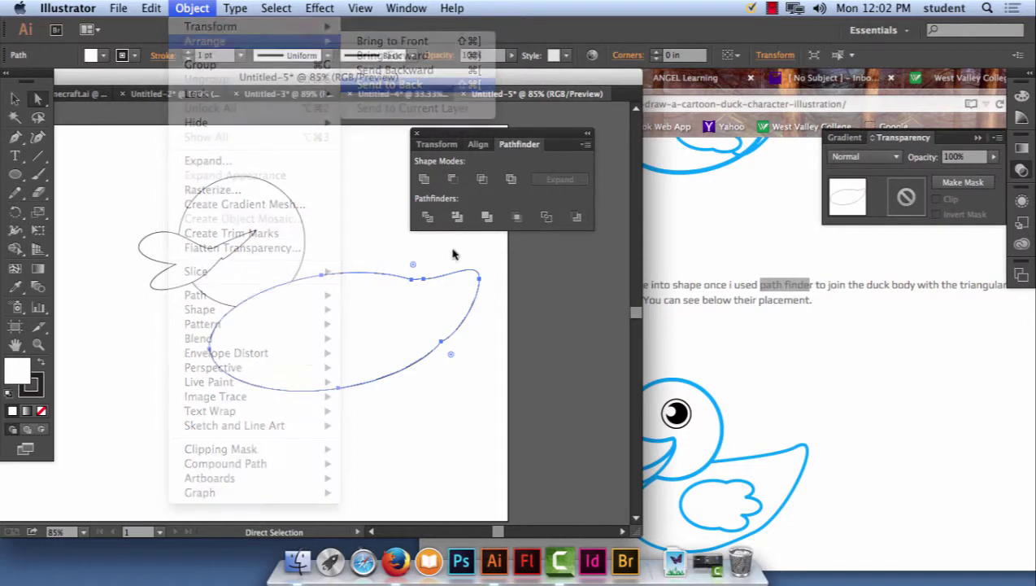
pyautogui.click(356, 240)
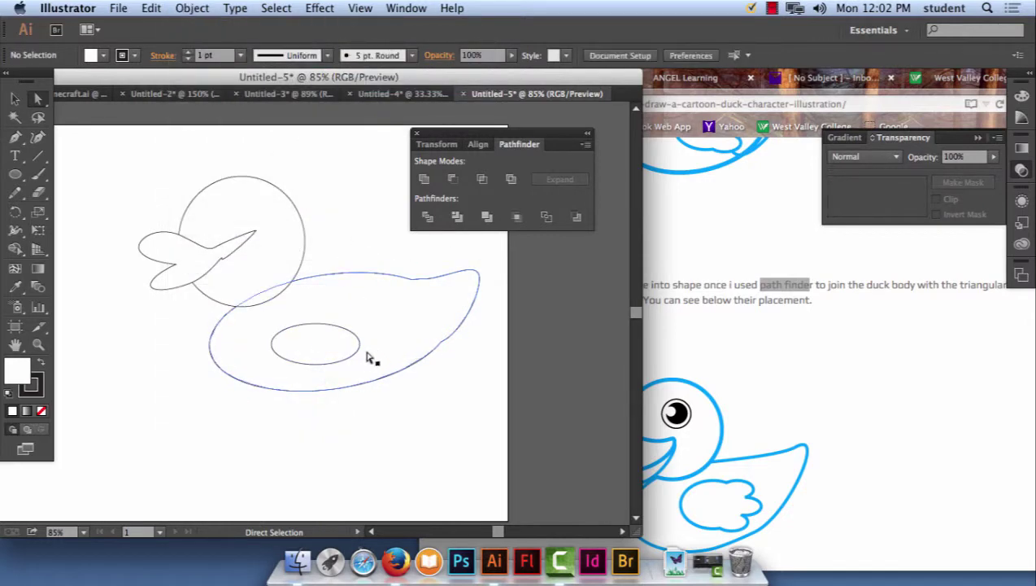
# Draw three small ellipses at the inner ellipse's right end and unite all four into a scalloped wing.
pyautogui.click(14, 174)
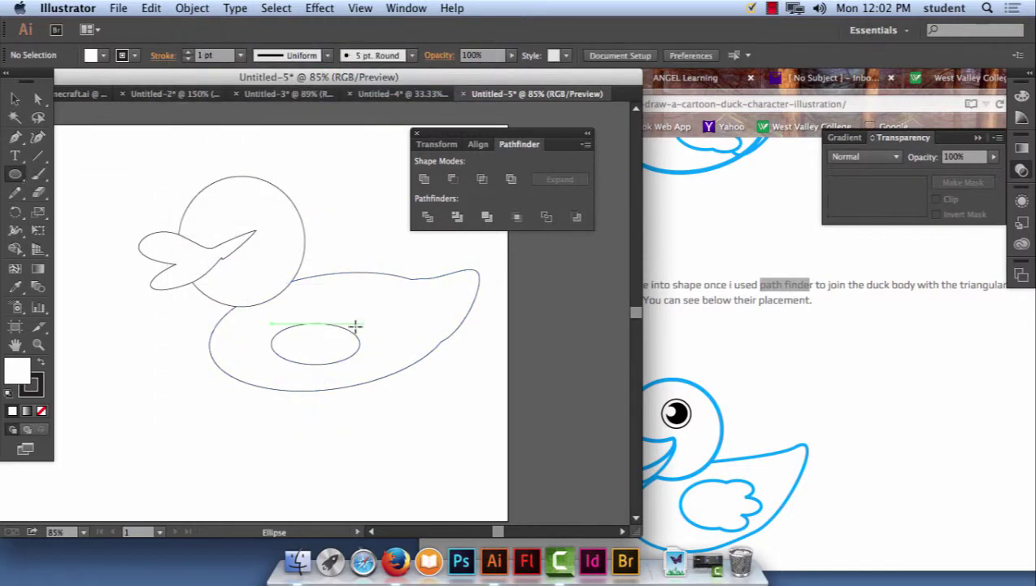
pyautogui.moveTo(340, 324)
pyautogui.mouseDown()
pyautogui.moveTo(377, 337)
pyautogui.moveTo(347, 343)
pyautogui.moveTo(380, 355)
pyautogui.moveTo(340, 354)
pyautogui.moveTo(373, 370)
pyautogui.mouseUp()
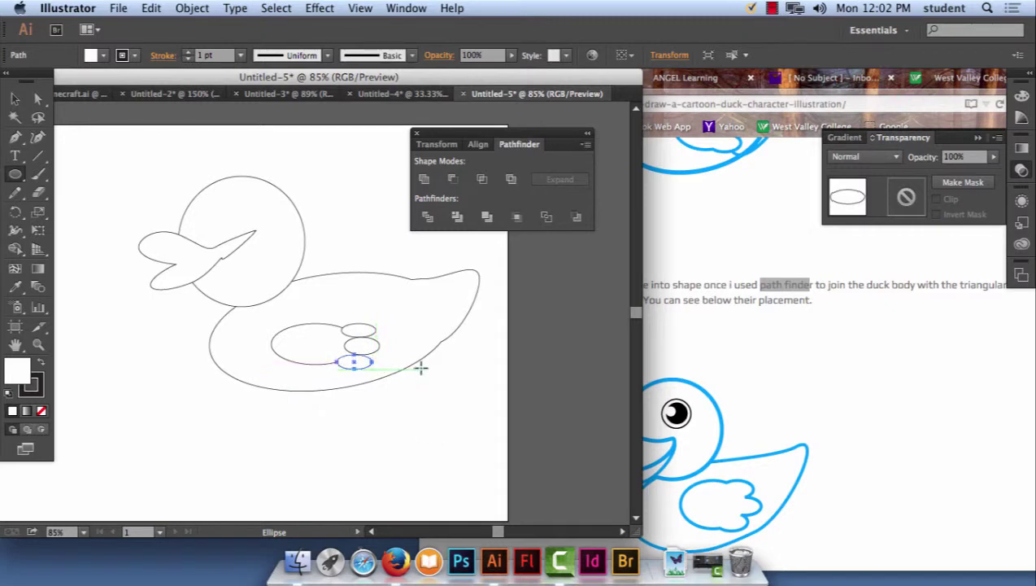
pyautogui.click(14, 97)
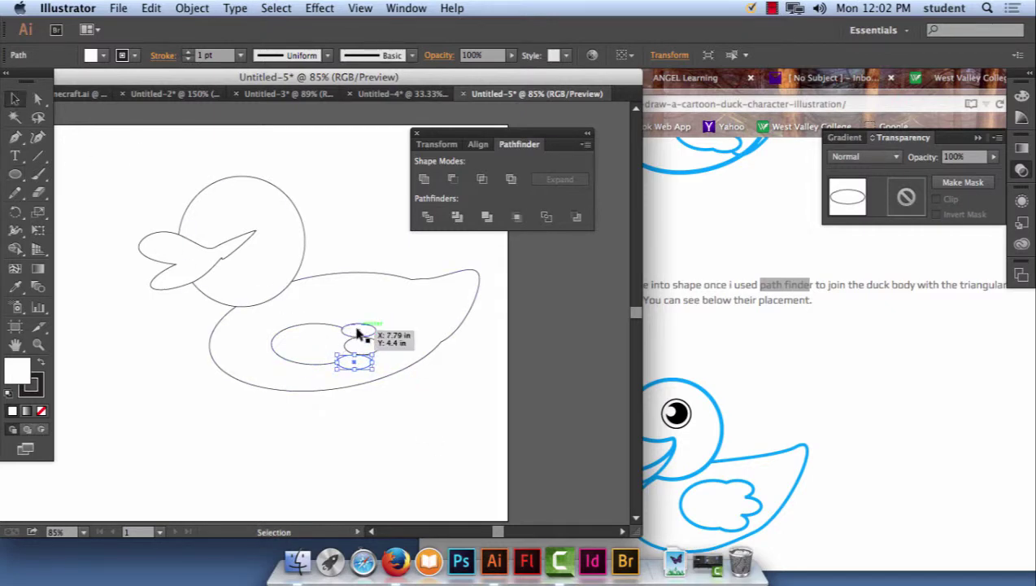
pyautogui.click(329, 343)
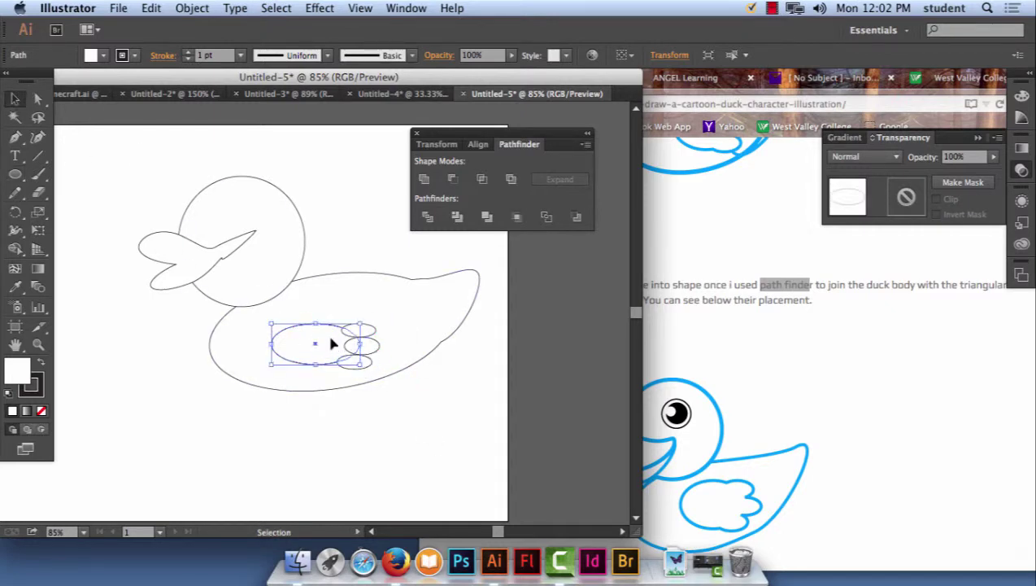
pyautogui.keyDown('shift'); pyautogui.click(372, 332); pyautogui.keyUp('shift')
pyautogui.keyDown('shift'); pyautogui.click(372, 347); pyautogui.keyUp('shift')
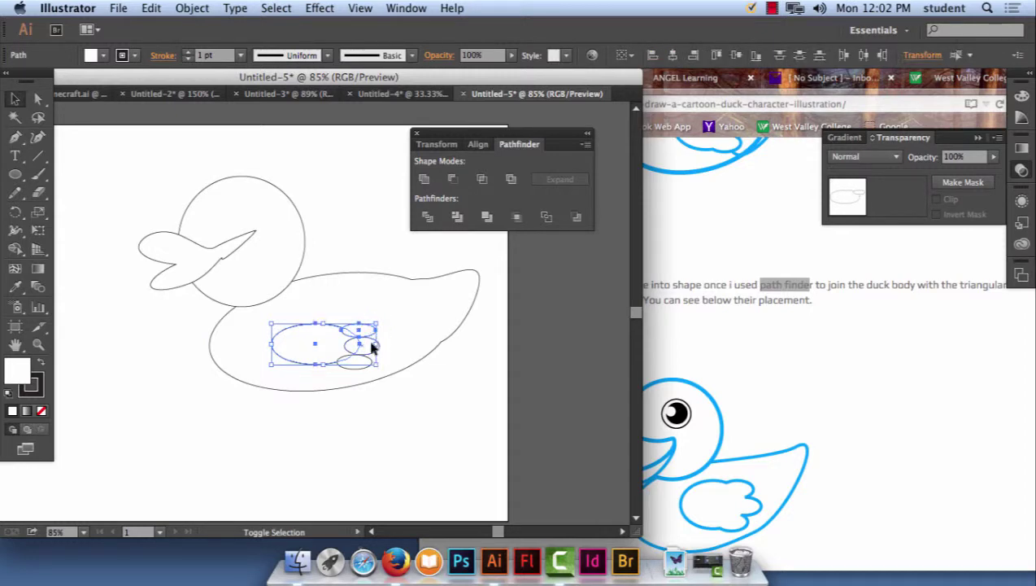
pyautogui.keyDown('shift'); pyautogui.click(370, 362); pyautogui.keyUp('shift')
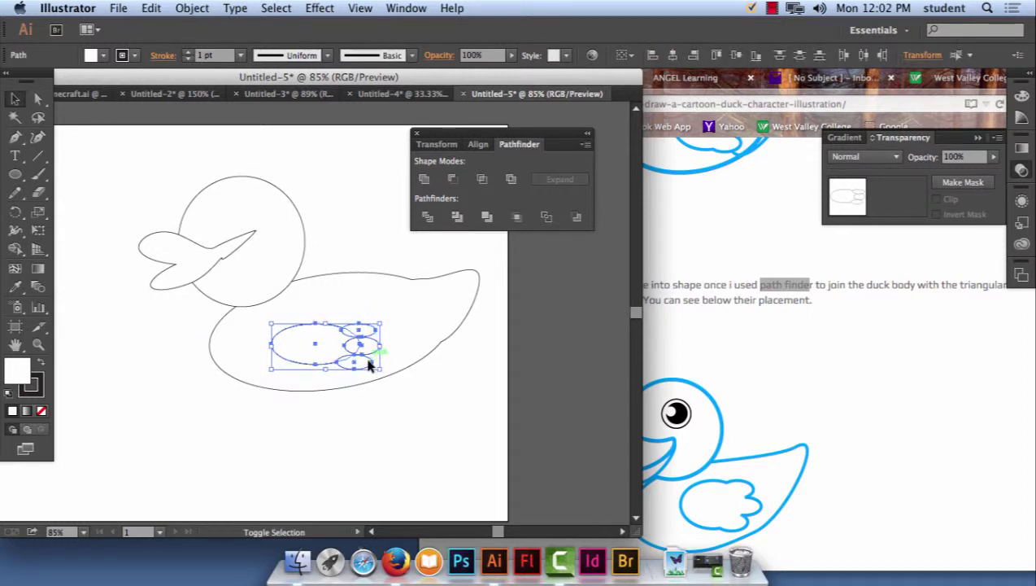
pyautogui.click(424, 180)
# Move the scalloped wing rightward on the body and enlarge it slightly.
pyautogui.click(525, 349)
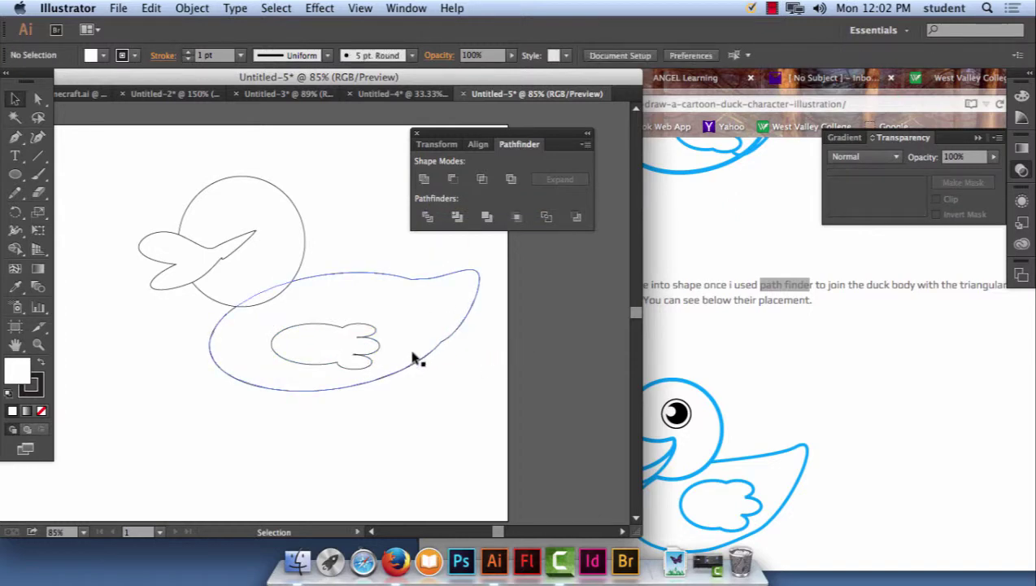
pyautogui.click(354, 350)
pyautogui.moveTo(346, 347); pyautogui.dragTo(414, 300)
pyautogui.click(363, 238)
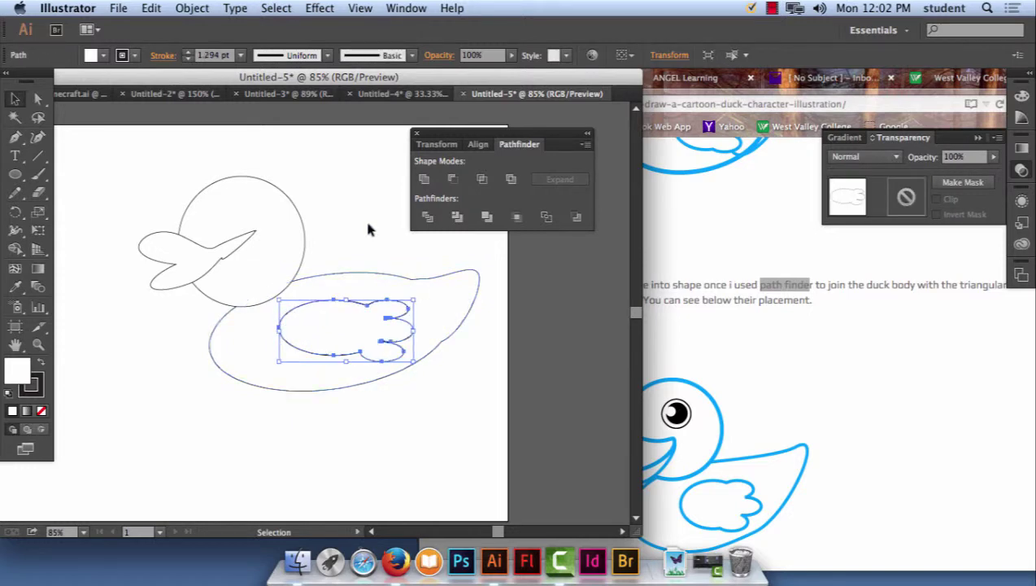
pyautogui.click(370, 227)
# Scroll the Firefox duck tutorial past Step 7 to Step 8 on the Round Cap stroke.
pyautogui.click(848, 425)
pyautogui.scroll(-10, 805, 390)
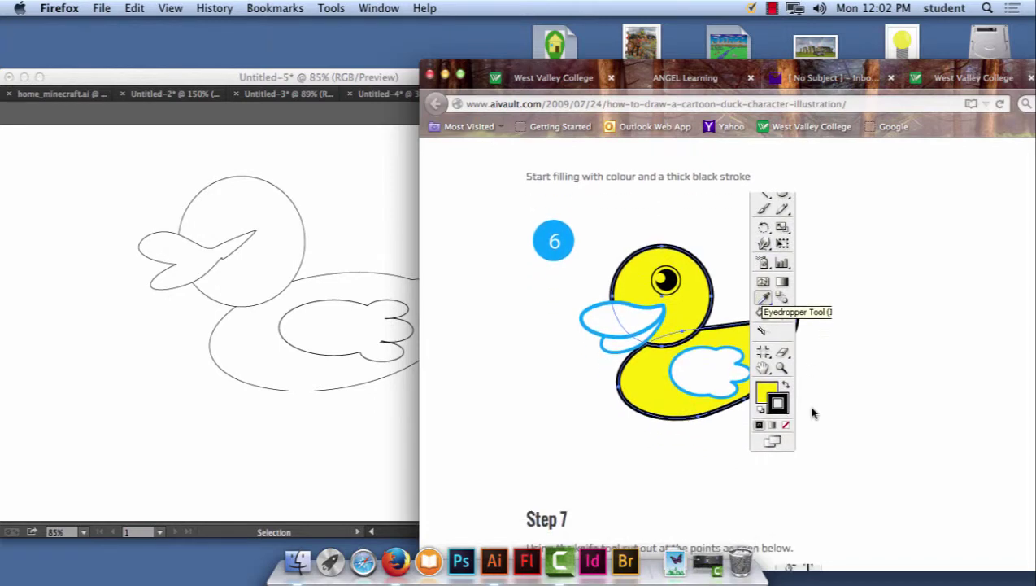
pyautogui.scroll(-5, 811, 408)
pyautogui.scroll(-2, 811, 413)
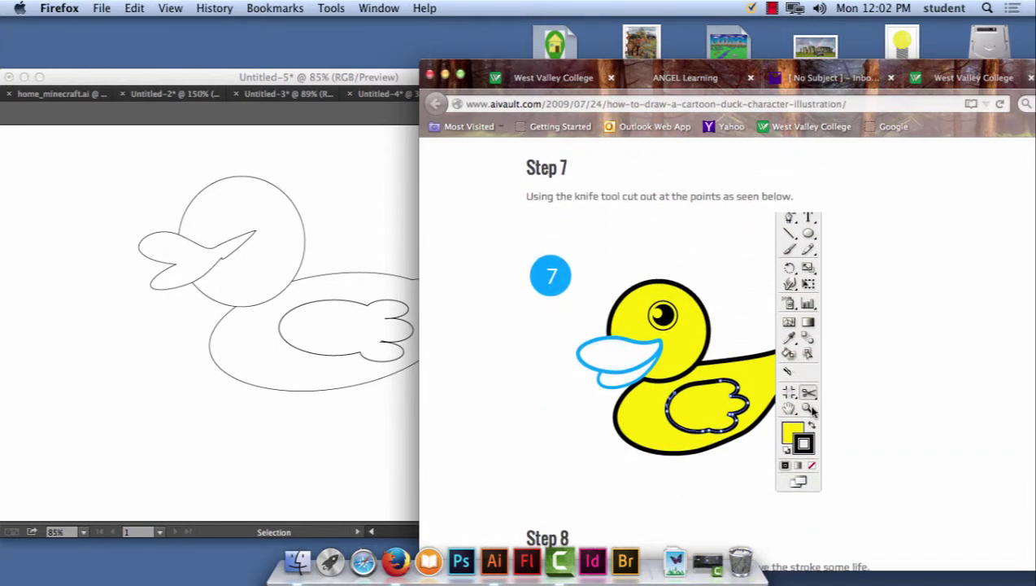
pyautogui.scroll(-1, 812, 413)
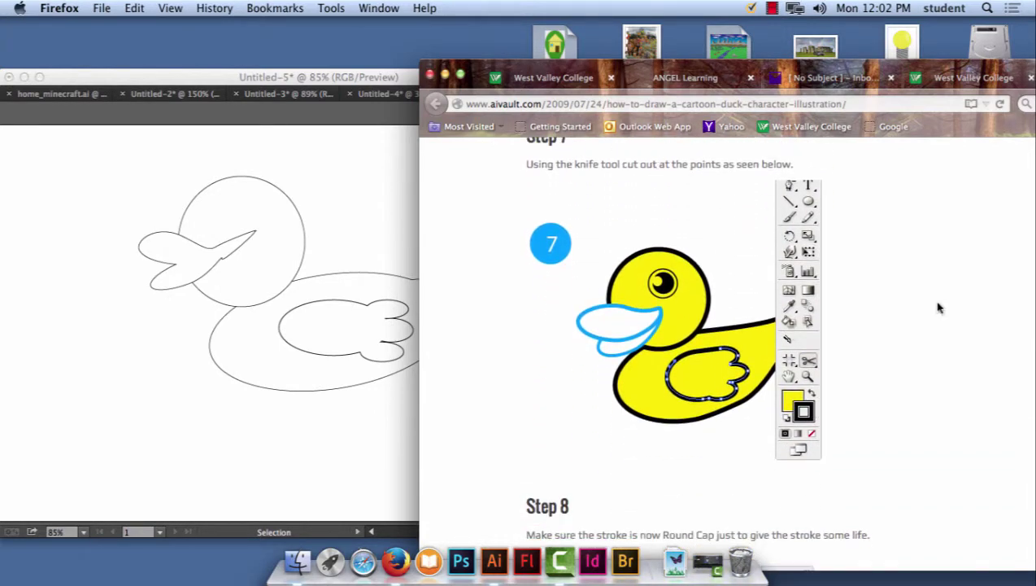
pyautogui.scroll(-3, 934, 308)
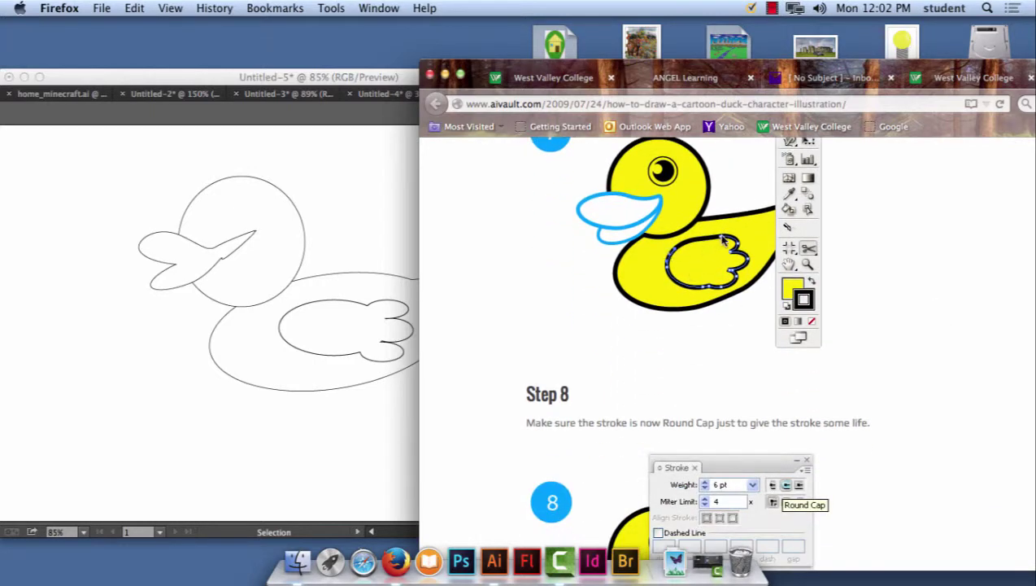
# Fill the duck's body and head with bright yellow.
pyautogui.click(358, 325)
pyautogui.click(370, 286)
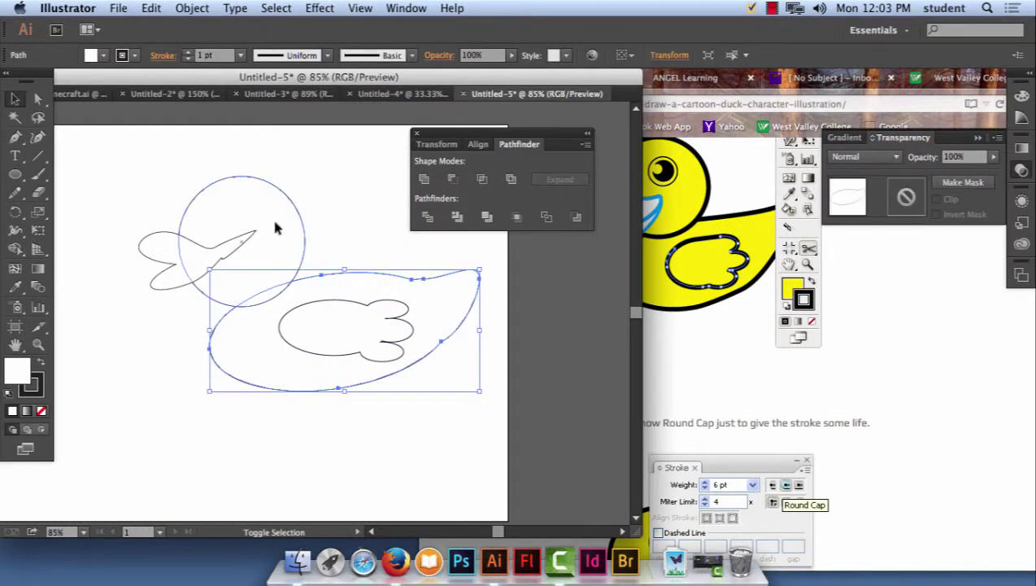
pyautogui.keyDown('shift'); pyautogui.click(242, 237); pyautogui.keyUp('shift')
pyautogui.doubleClick(25, 374)
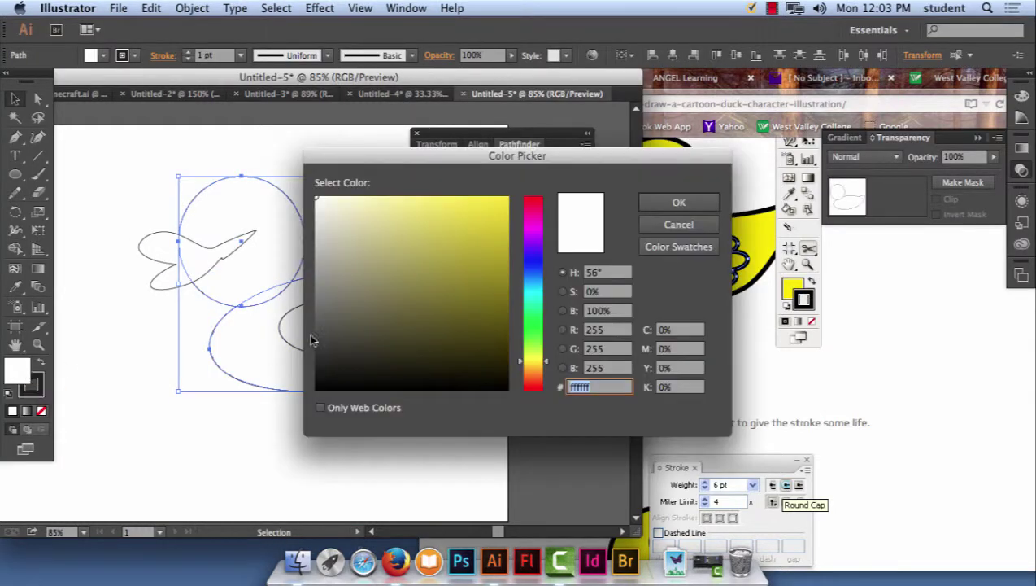
pyautogui.click(488, 211)
pyautogui.moveTo(488, 211); pyautogui.dragTo(508, 200)
pyautogui.click(676, 203)
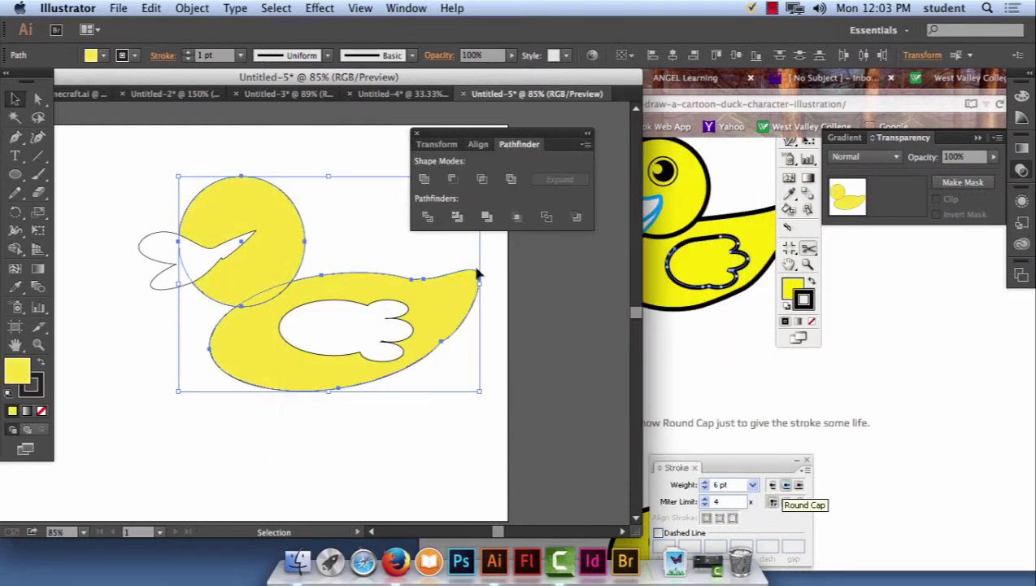
pyautogui.click(161, 129)
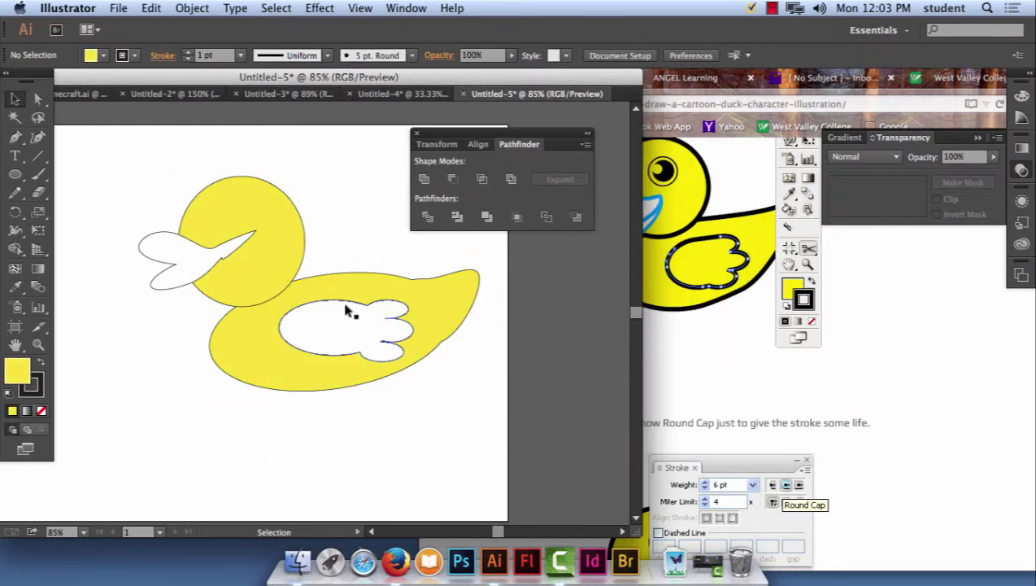
# Fill the wing with the same yellow, #fcea0b.
pyautogui.click(334, 335)
pyautogui.doubleClick(22, 372)
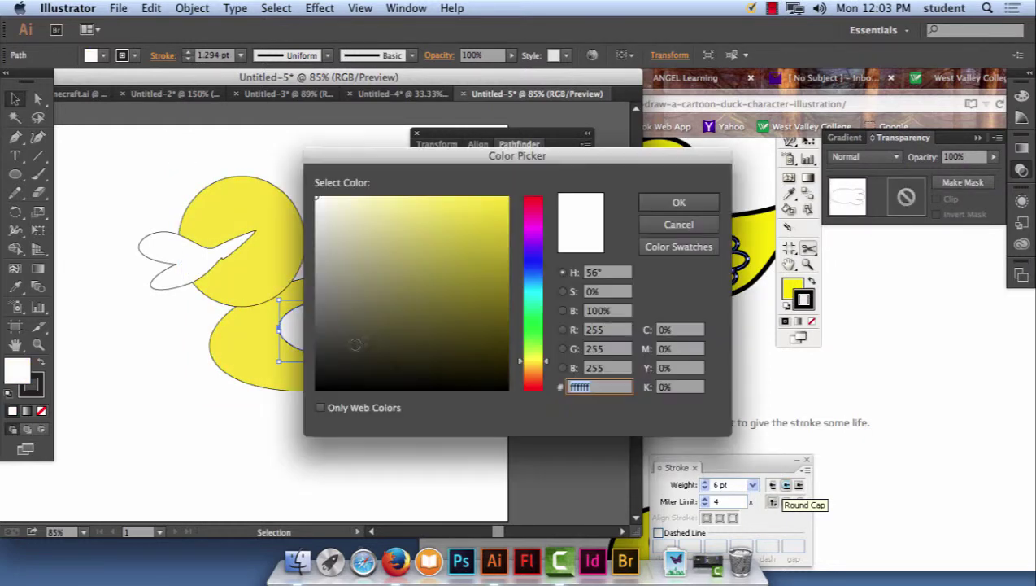
pyautogui.write('fcea0b')
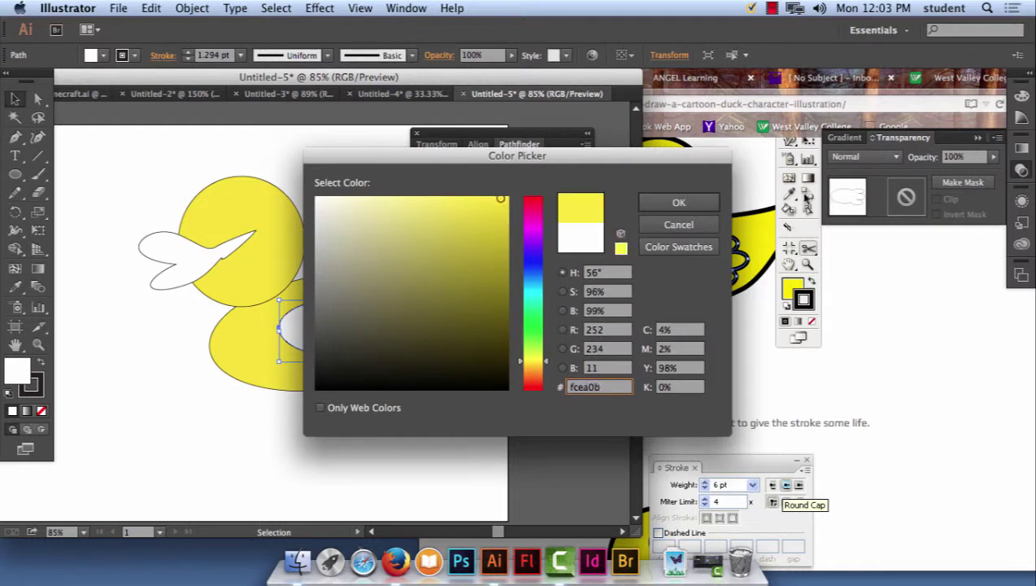
pyautogui.press('Return')
pyautogui.click(360, 220)
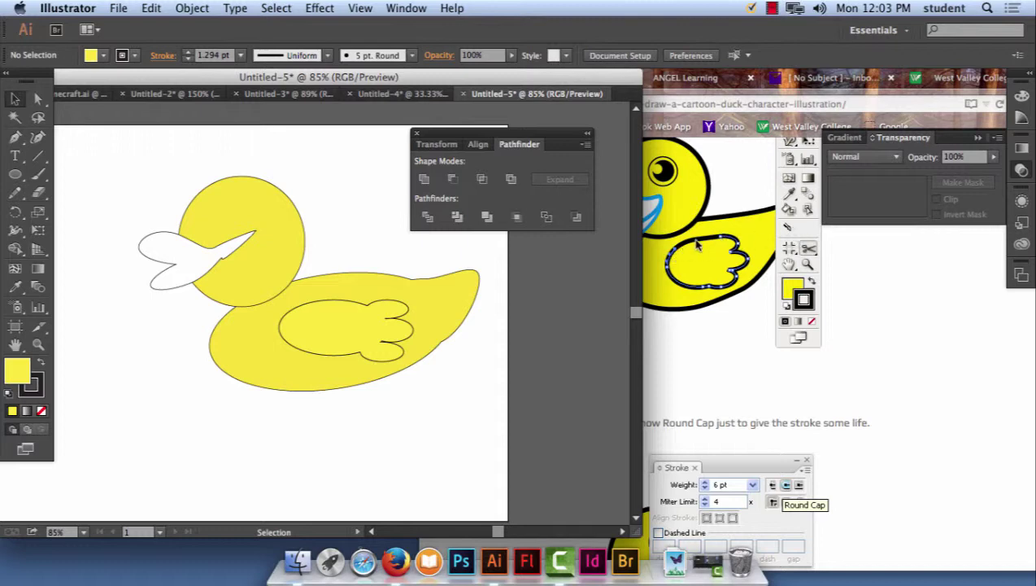
pyautogui.click(358, 307)
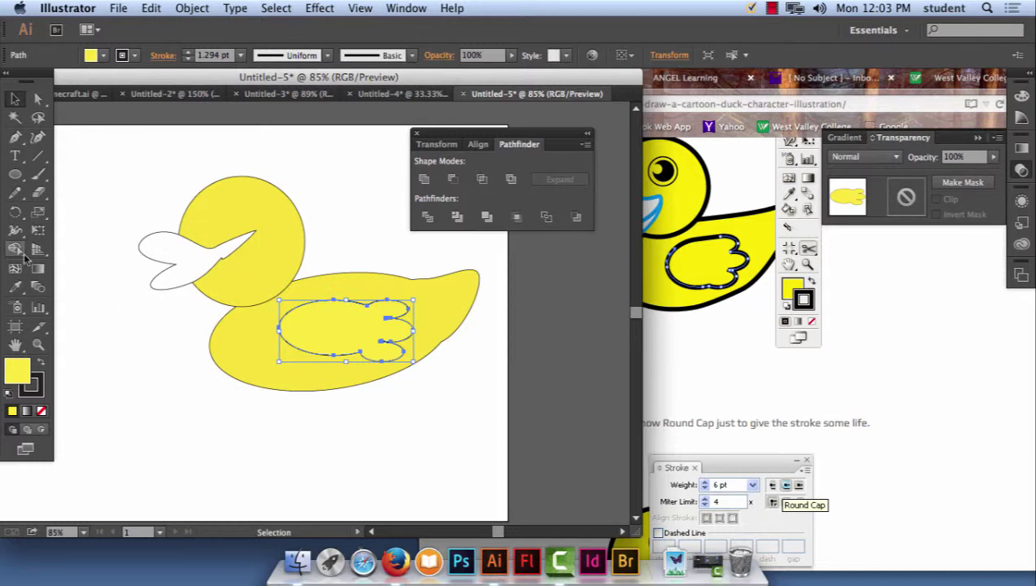
# Pick the Scissors Tool from the Eraser tool flyout.
pyautogui.click(14, 215)
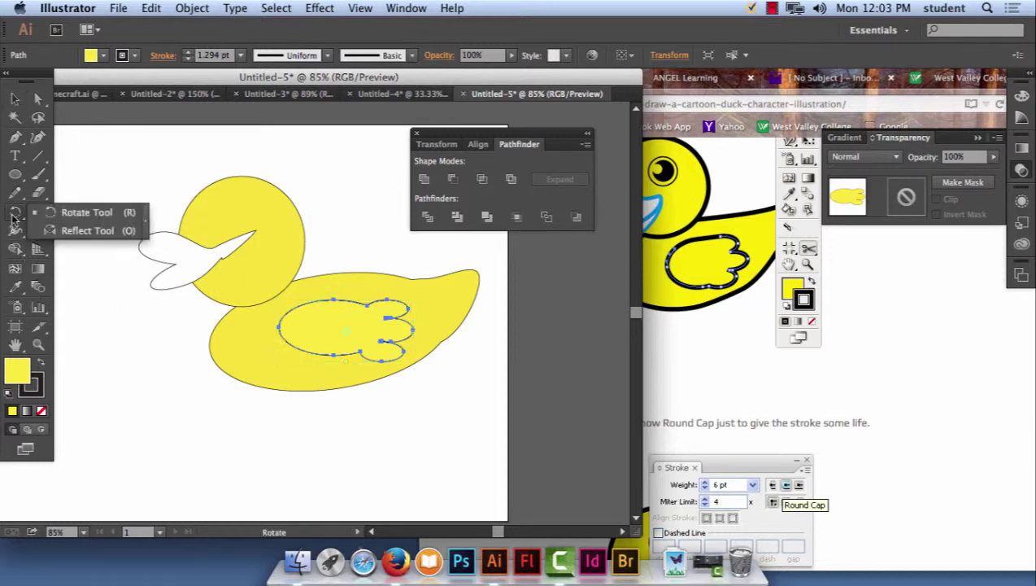
pyautogui.click(15, 289)
pyautogui.click(16, 289)
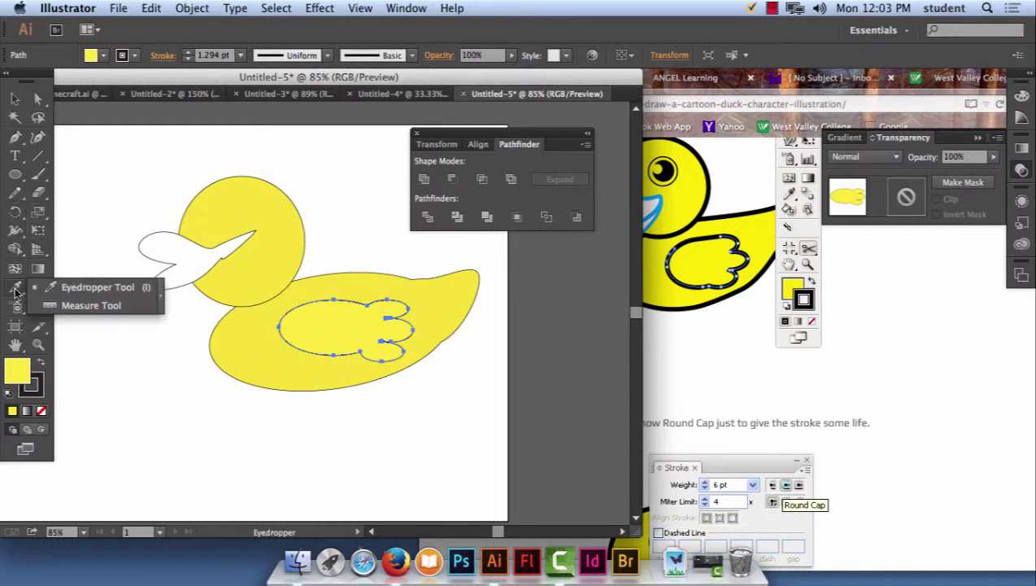
pyautogui.click(17, 310)
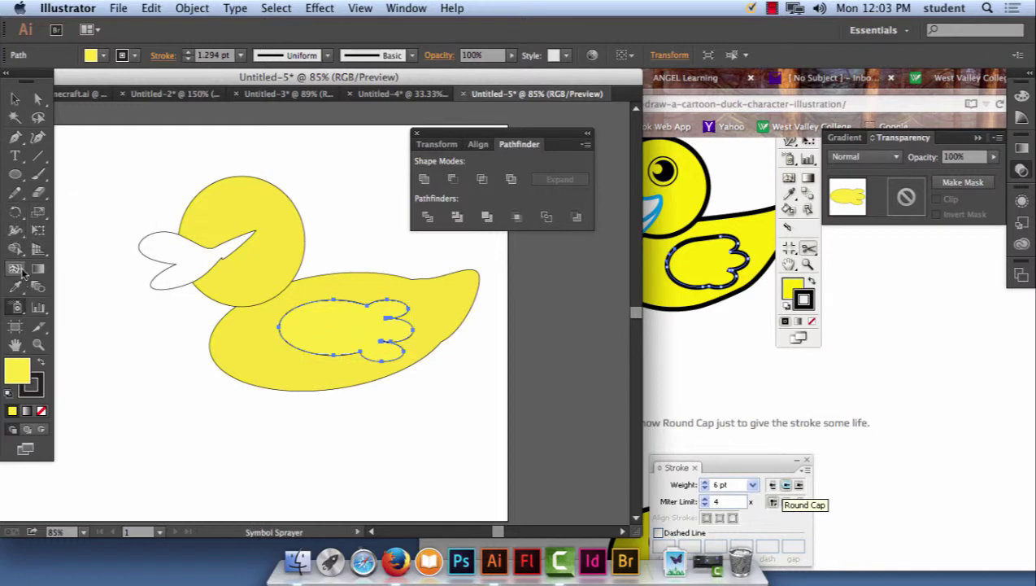
pyautogui.click(41, 231)
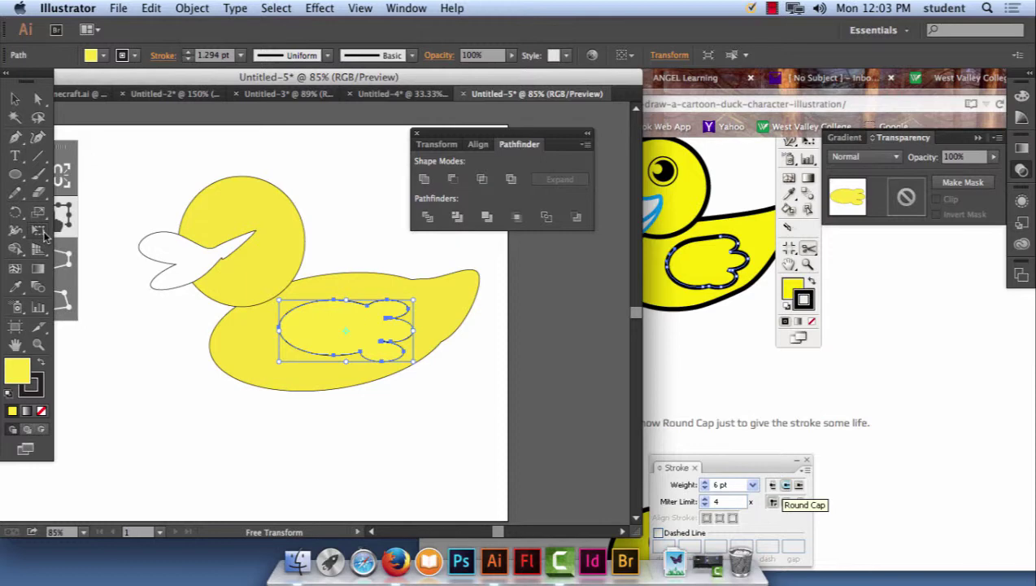
pyautogui.click(15, 230)
pyautogui.click(15, 212)
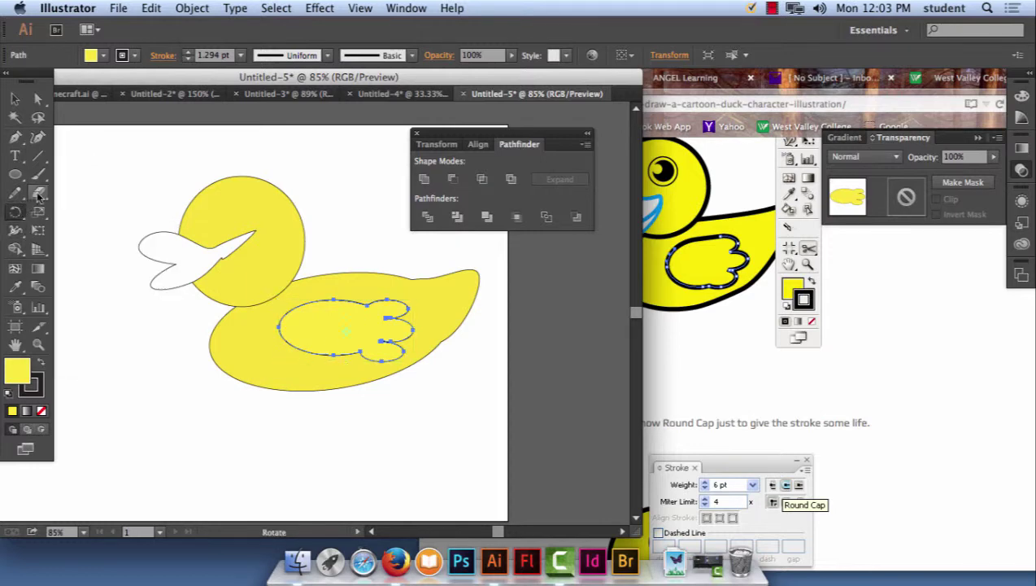
pyautogui.click(38, 198)
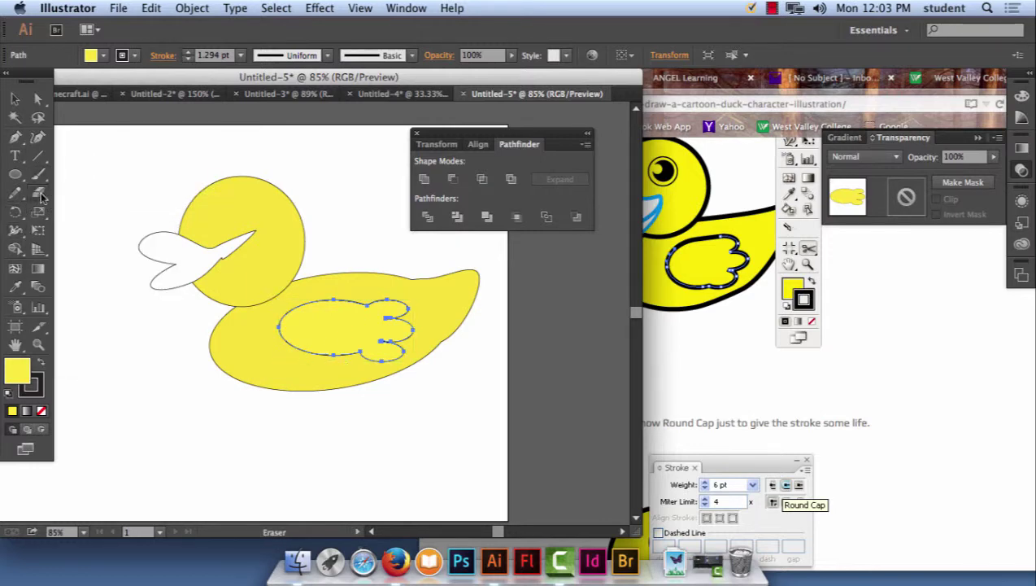
pyautogui.click(40, 194)
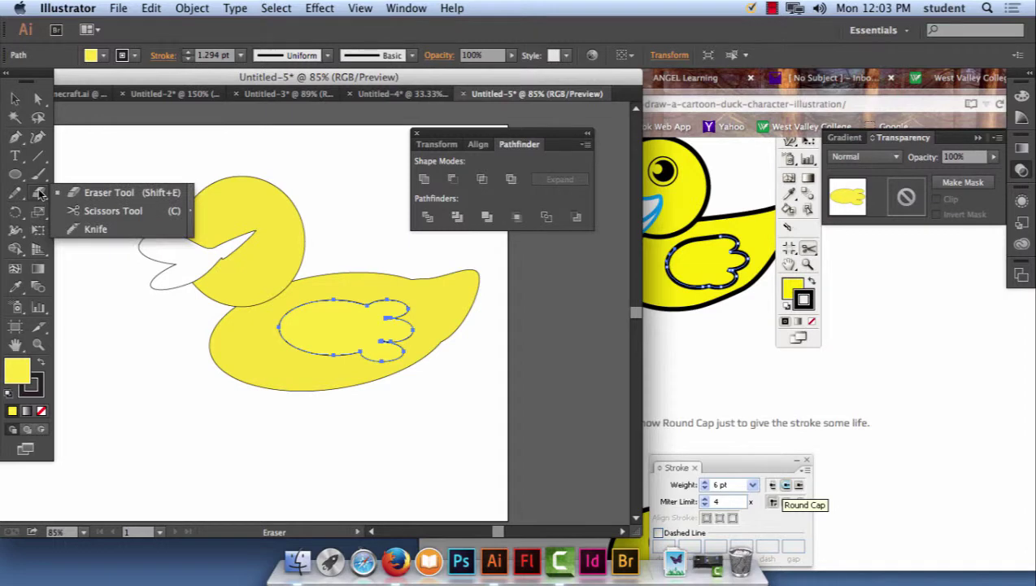
pyautogui.click(73, 211)
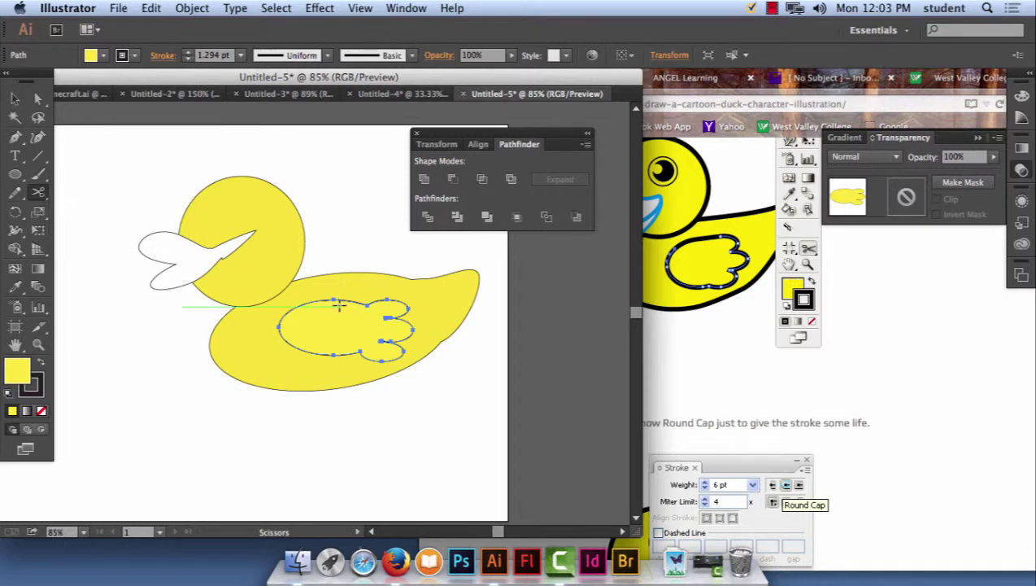
# Select the wing, then zoom in and pan so the wing is centred close up.
pyautogui.keyDown('super'); pyautogui.click(362, 350); pyautogui.keyUp('super')
pyautogui.press('super+equal')
pyautogui.press('super+equal')
pyautogui.press('super+equal')
pyautogui.press('super+equal')
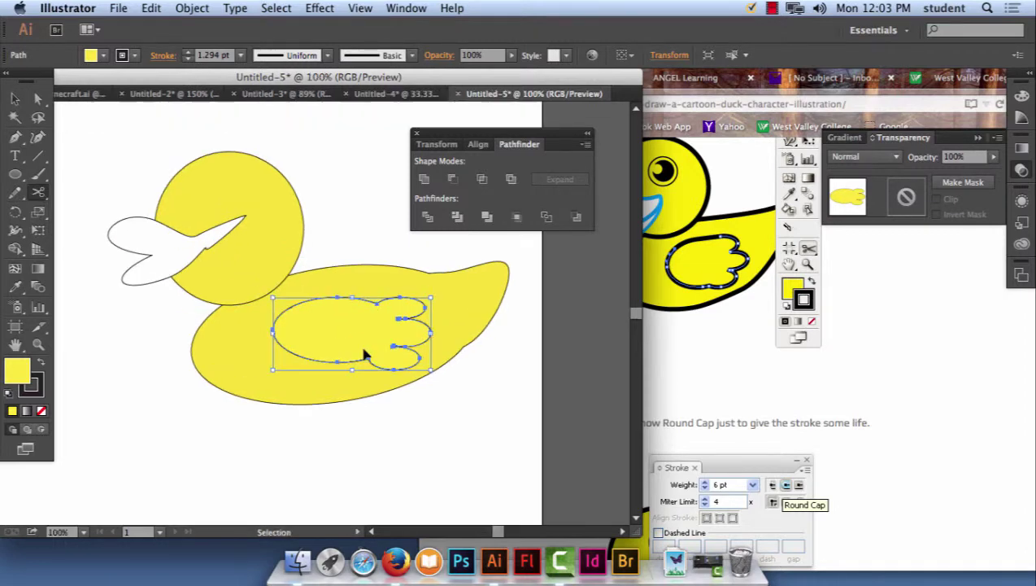
pyautogui.press('super+0')
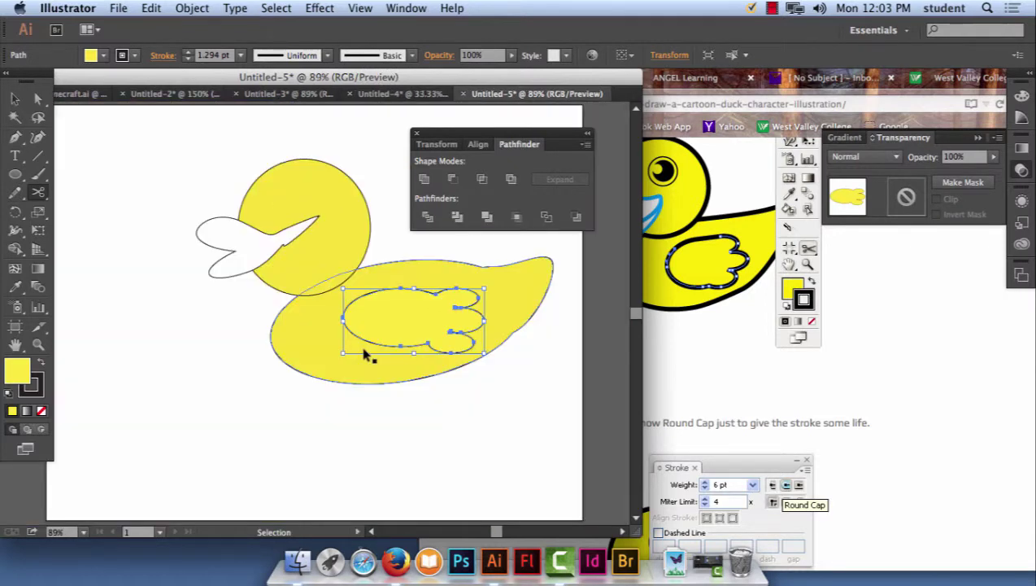
pyautogui.press('super+minus')
pyautogui.press('super+equal')
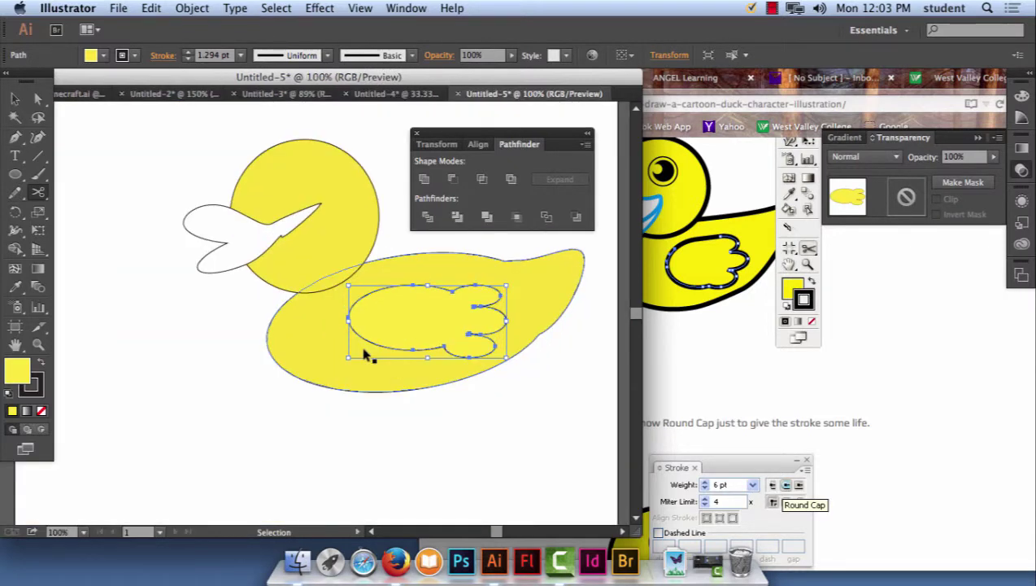
pyautogui.press('super+equal')
pyautogui.moveTo(393, 328); pyautogui.dragTo(304, 334)
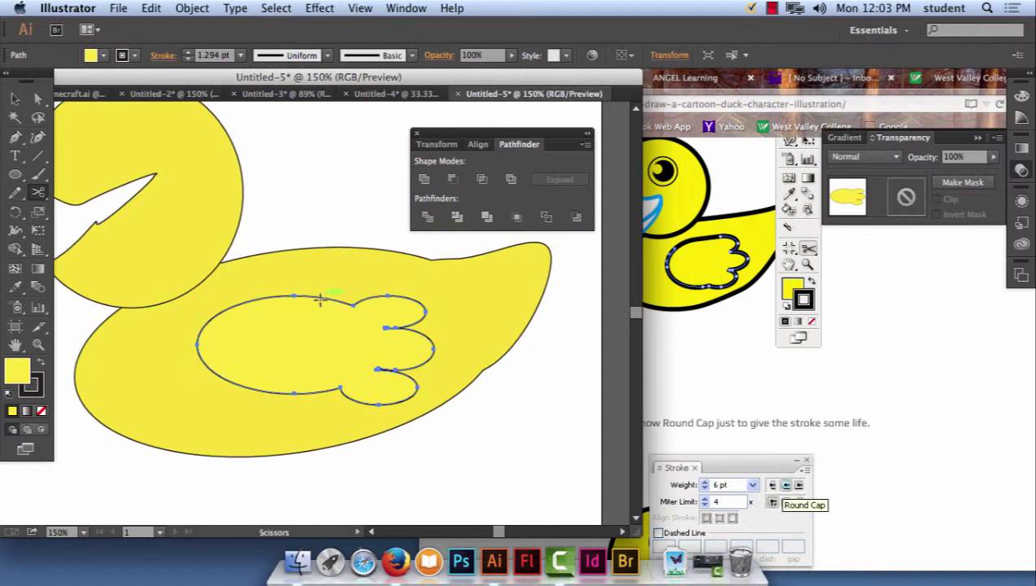
# Cut the wing's top edge at two points and delete the short segment between them.
pyautogui.click(319, 296)
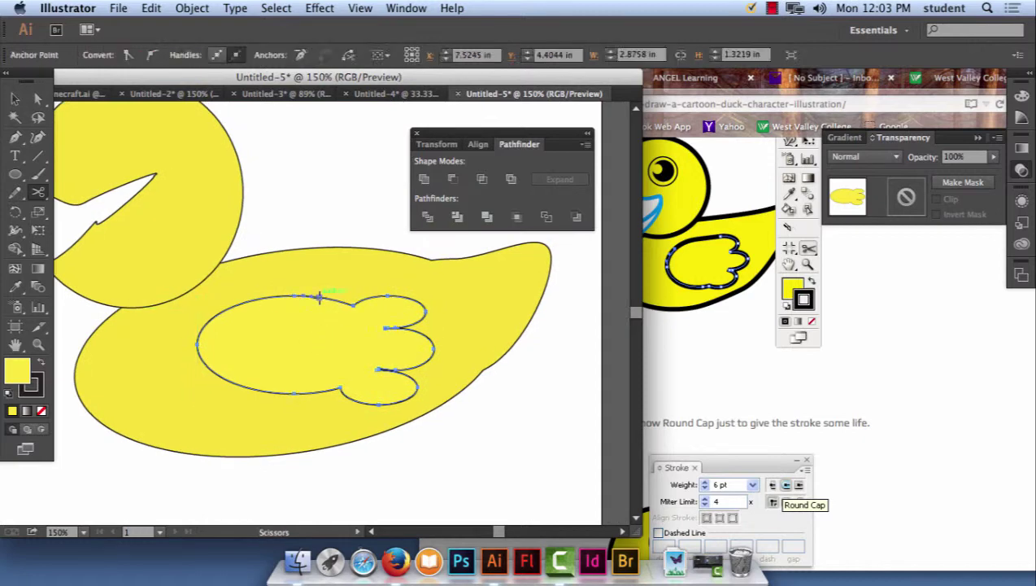
pyautogui.click(224, 311)
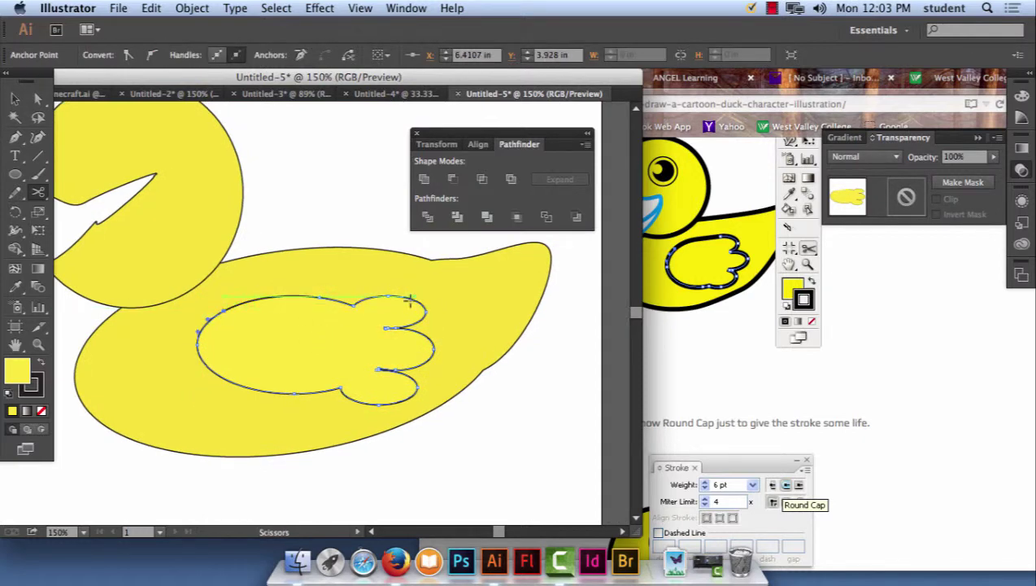
pyautogui.click(34, 99)
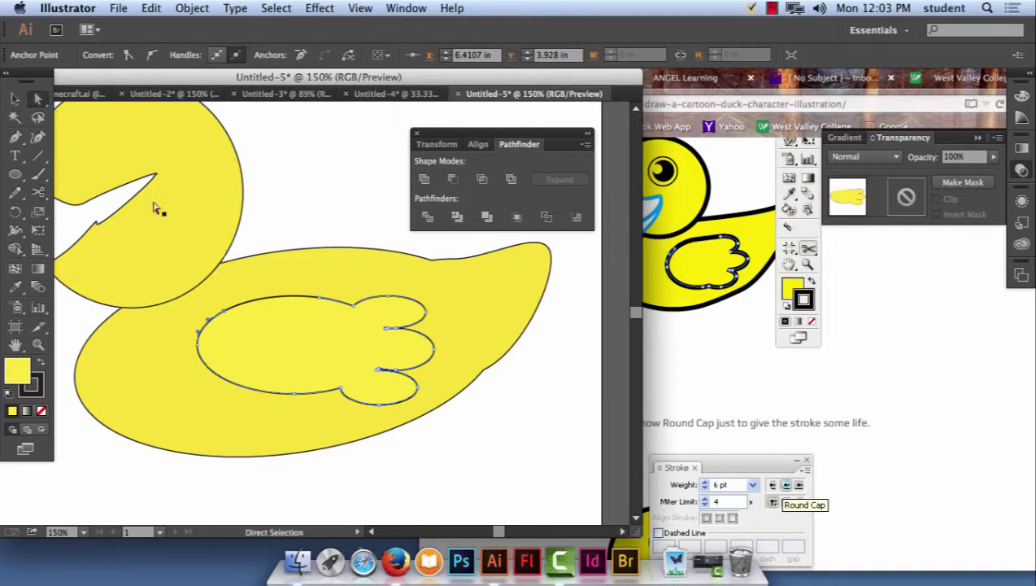
pyautogui.click(279, 299)
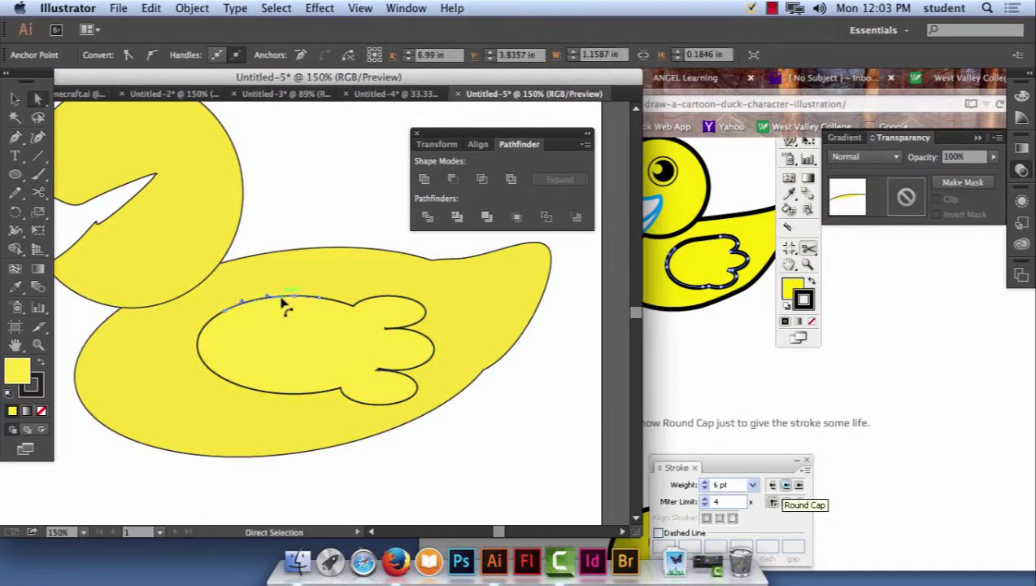
pyautogui.press('Delete')
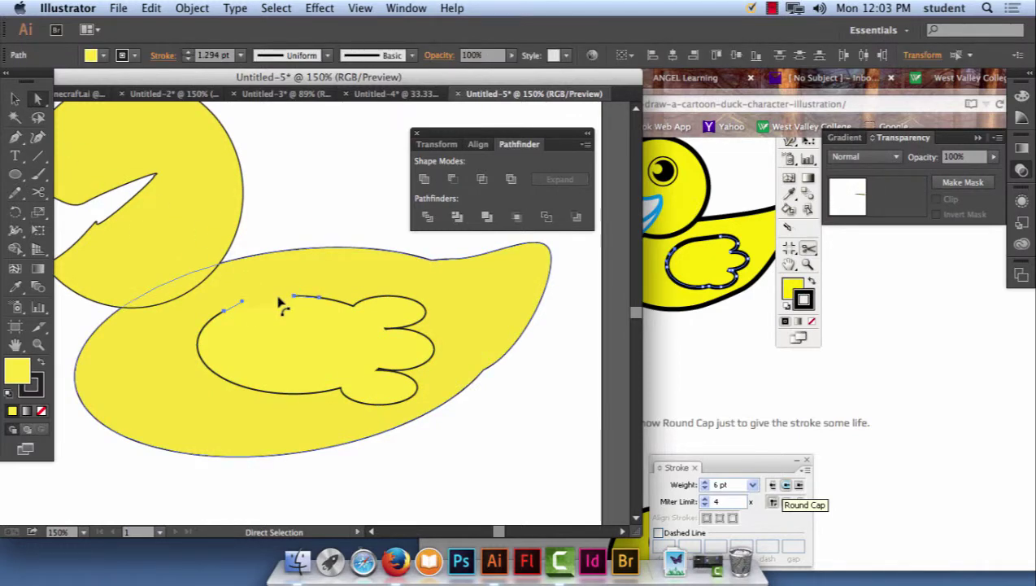
pyautogui.press('super+shift+a')
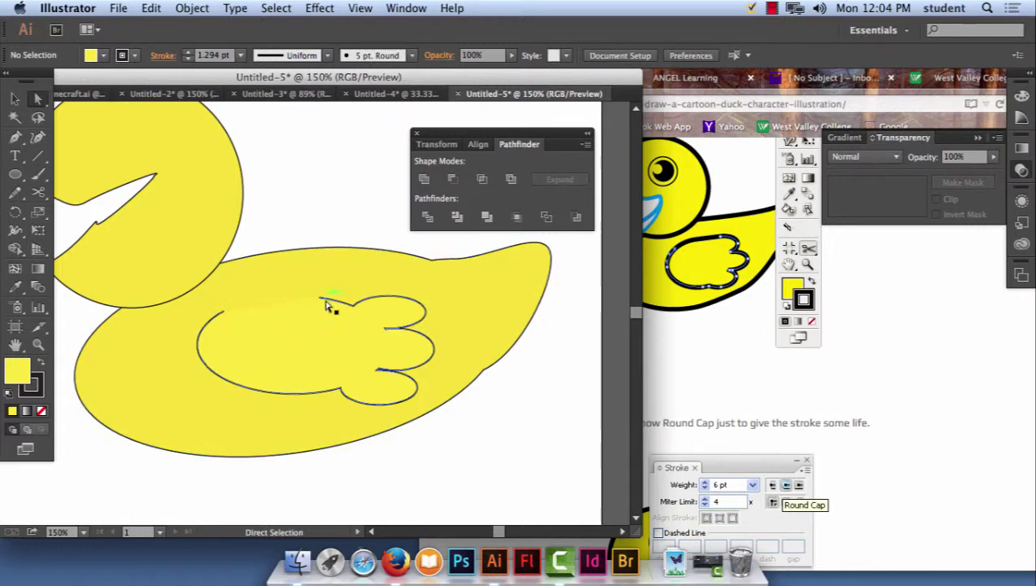
# Look through the cutting tools again, then return to the Direct Selection tool.
pyautogui.click(38, 192)
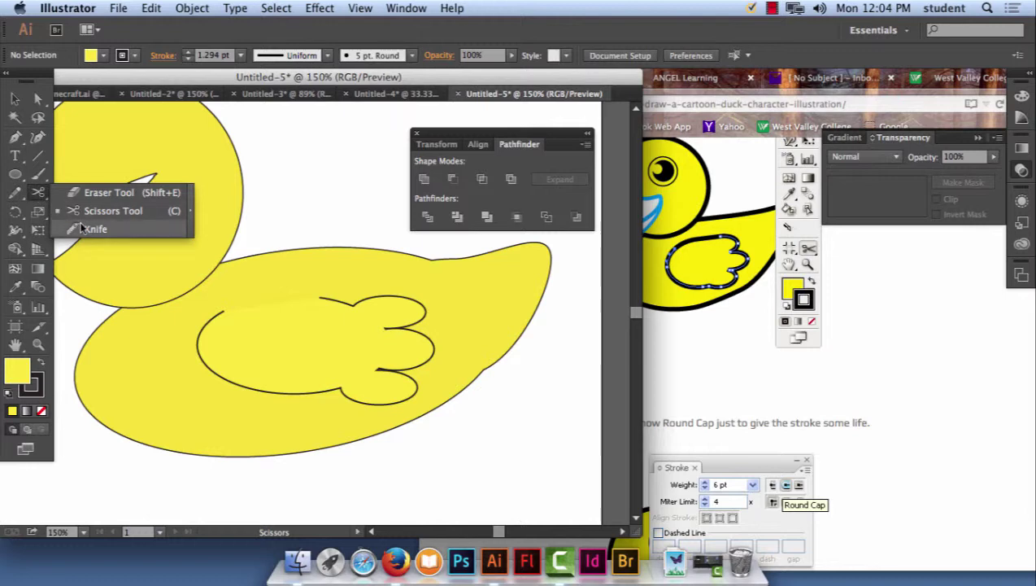
pyautogui.click(39, 97)
pyautogui.click(348, 342)
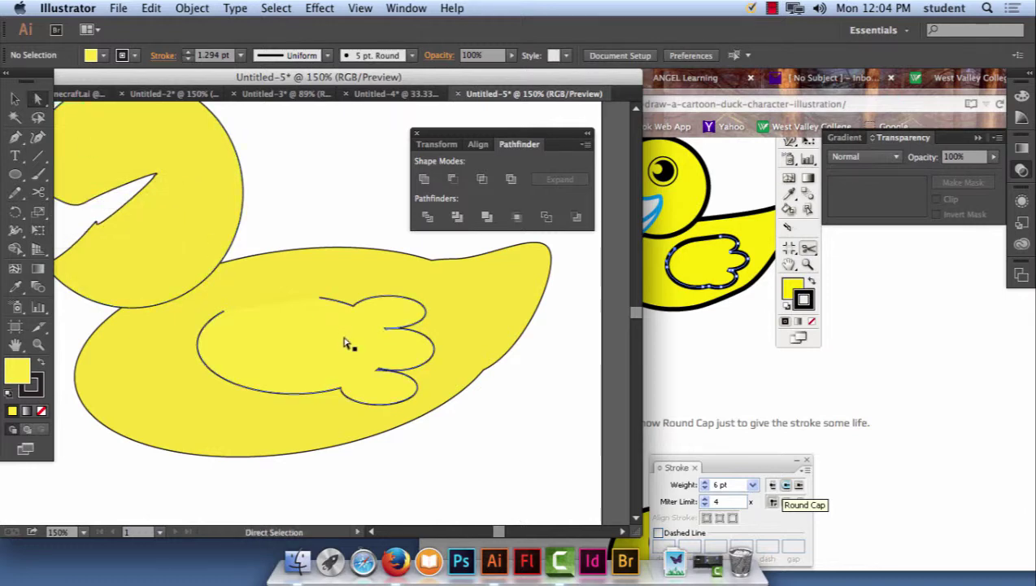
pyautogui.click(151, 8)
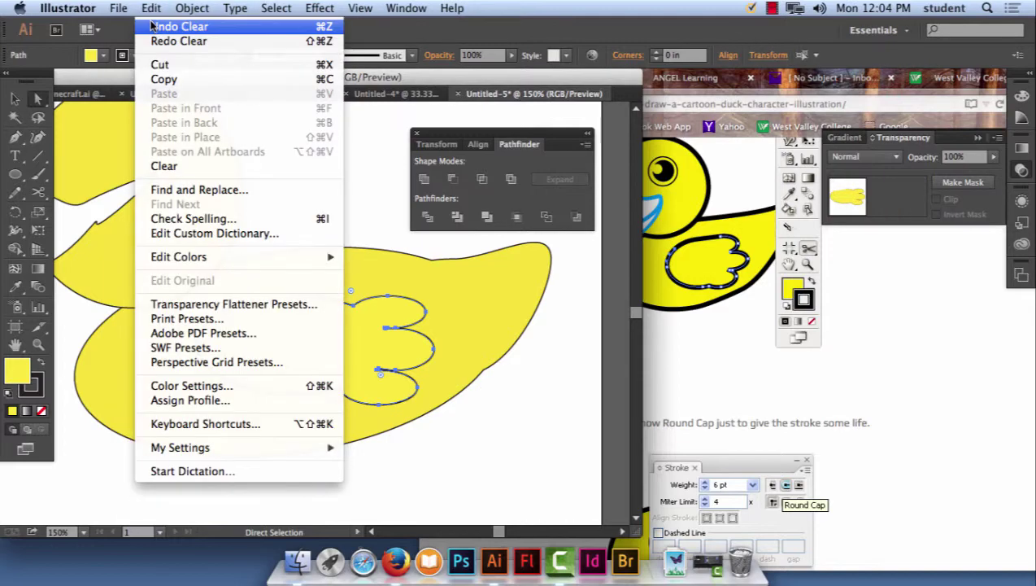
pyautogui.click(185, 26)
pyautogui.click(151, 8)
pyautogui.click(161, 27)
pyautogui.click(154, 8)
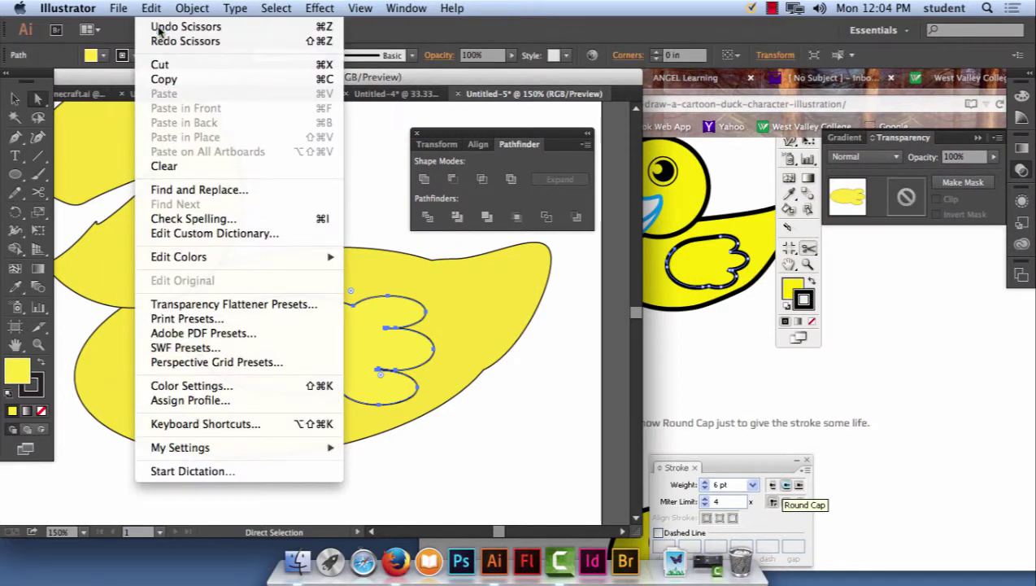
pyautogui.click(162, 27)
pyautogui.click(335, 324)
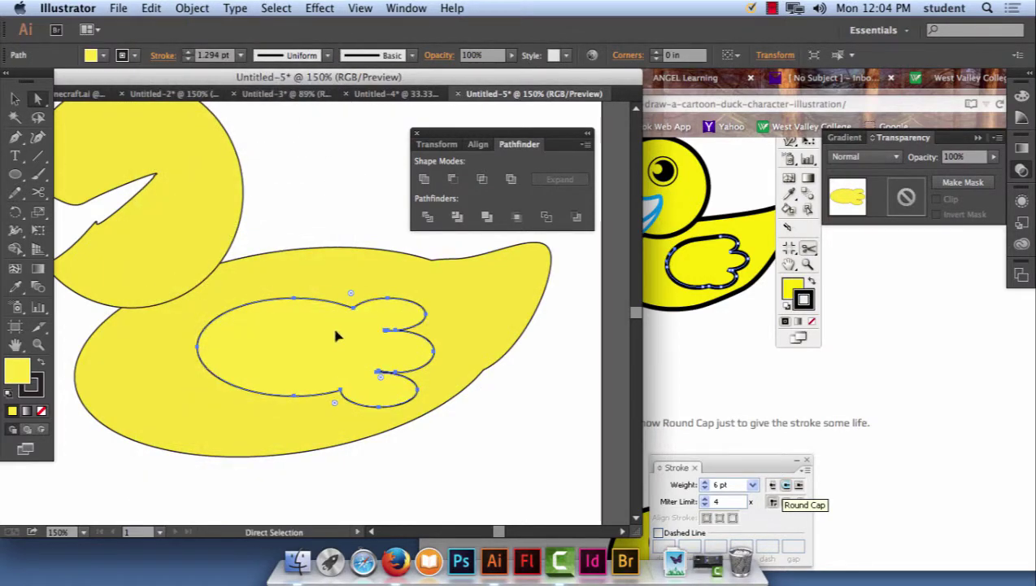
pyautogui.moveTo(337, 336); pyautogui.dragTo(537, 210)
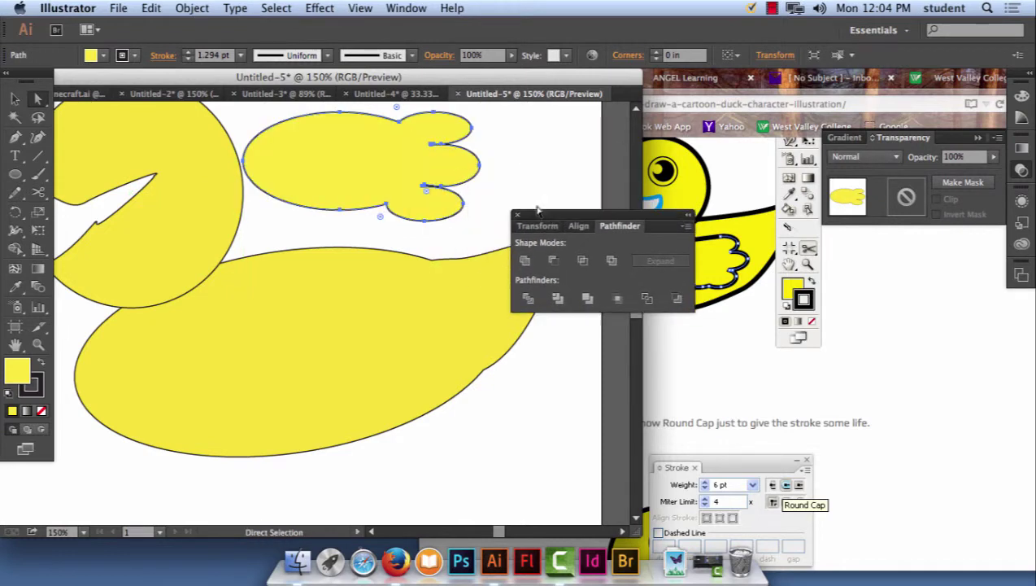
pyautogui.moveTo(354, 174); pyautogui.dragTo(386, 180)
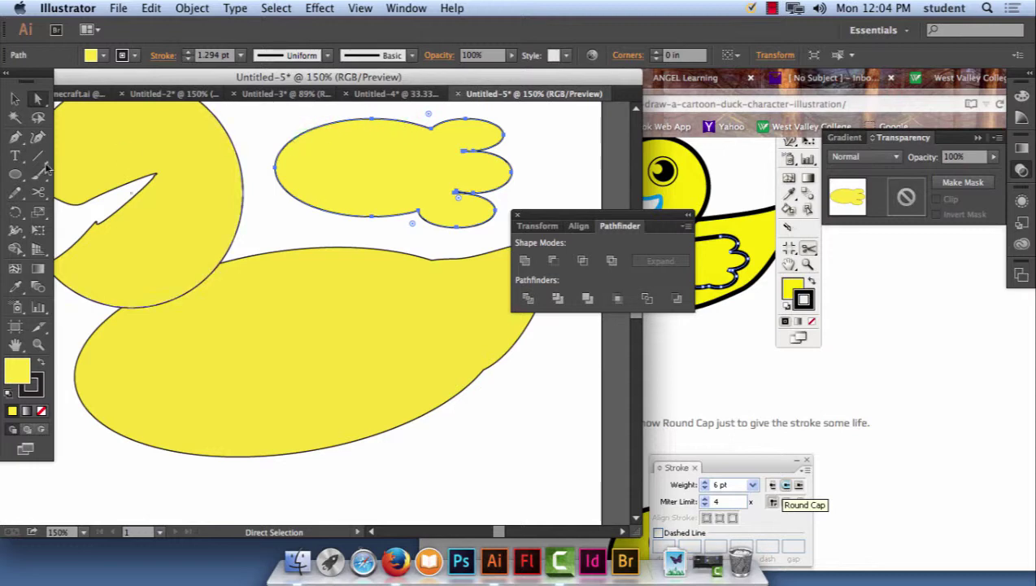
pyautogui.click(38, 192)
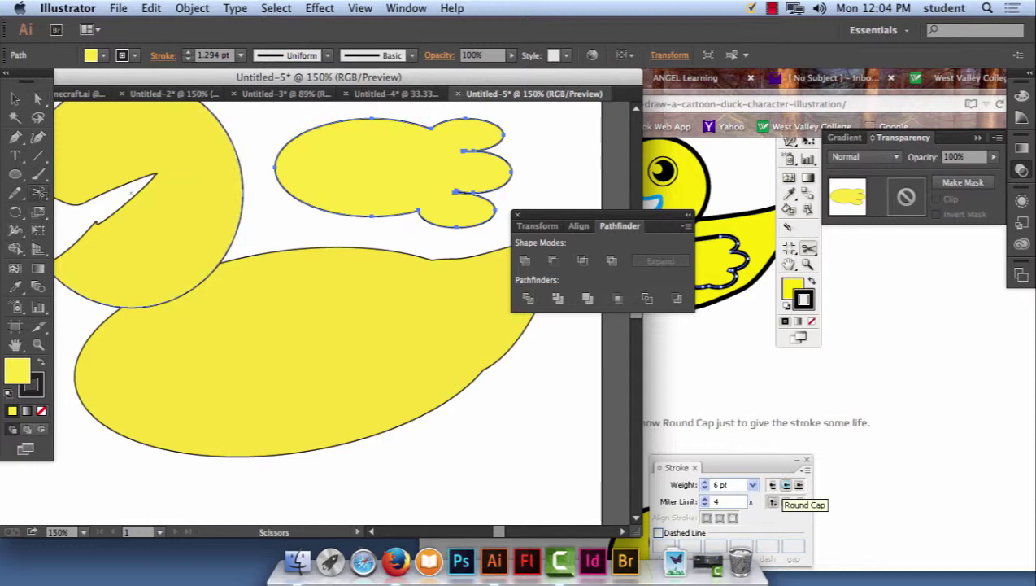
pyautogui.moveTo(38, 191)
pyautogui.mouseDown()
pyautogui.moveTo(113, 208)
pyautogui.moveTo(118, 226)
pyautogui.moveTo(114, 208)
pyautogui.mouseUp()
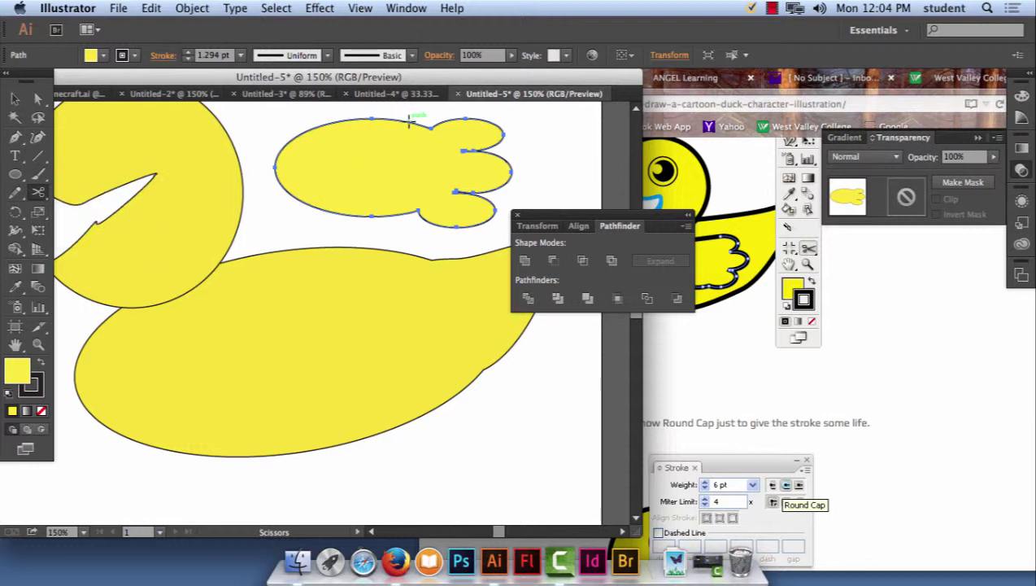
pyautogui.click(399, 119)
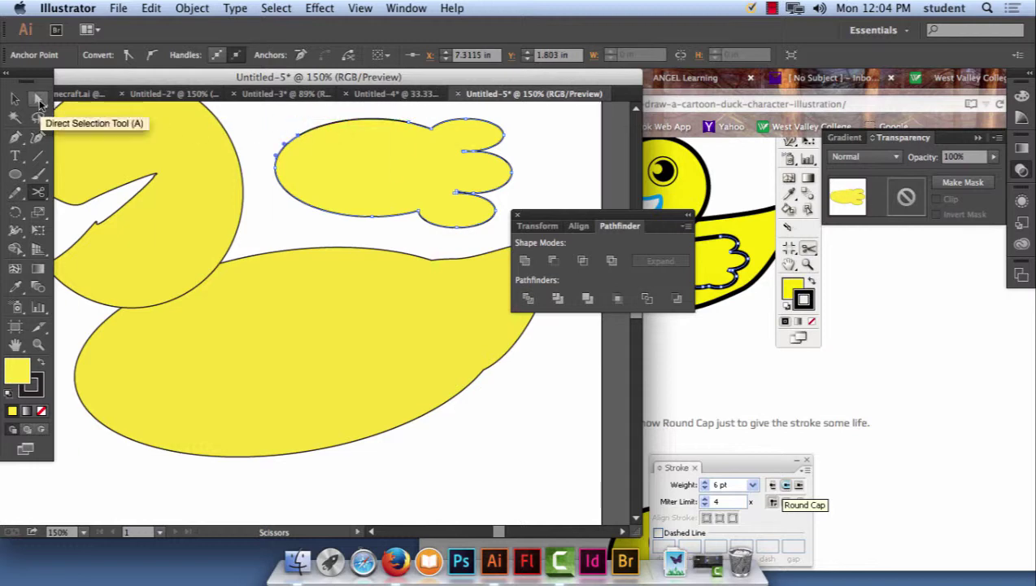
pyautogui.click(38, 99)
pyautogui.click(411, 122)
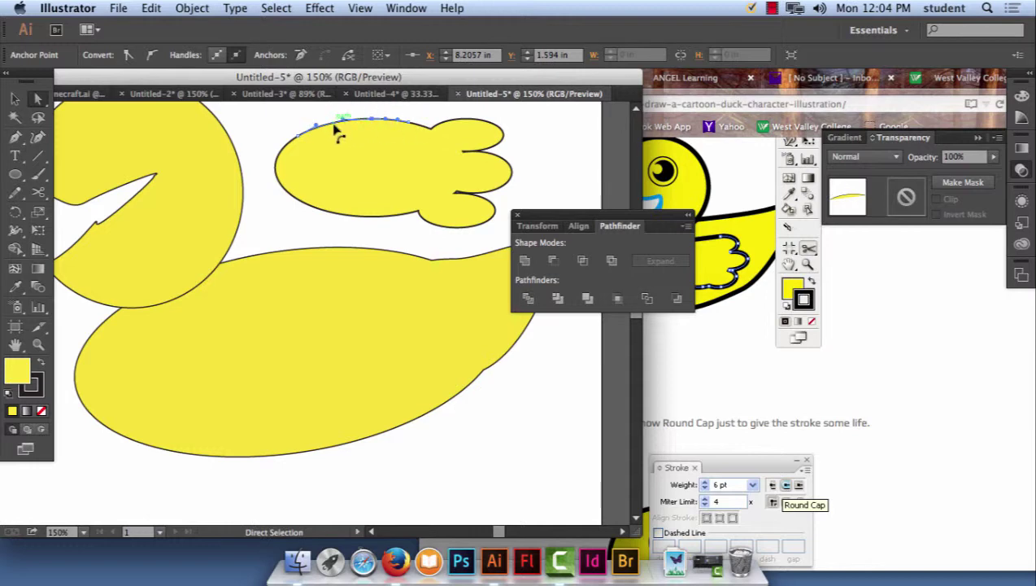
pyautogui.press('Delete')
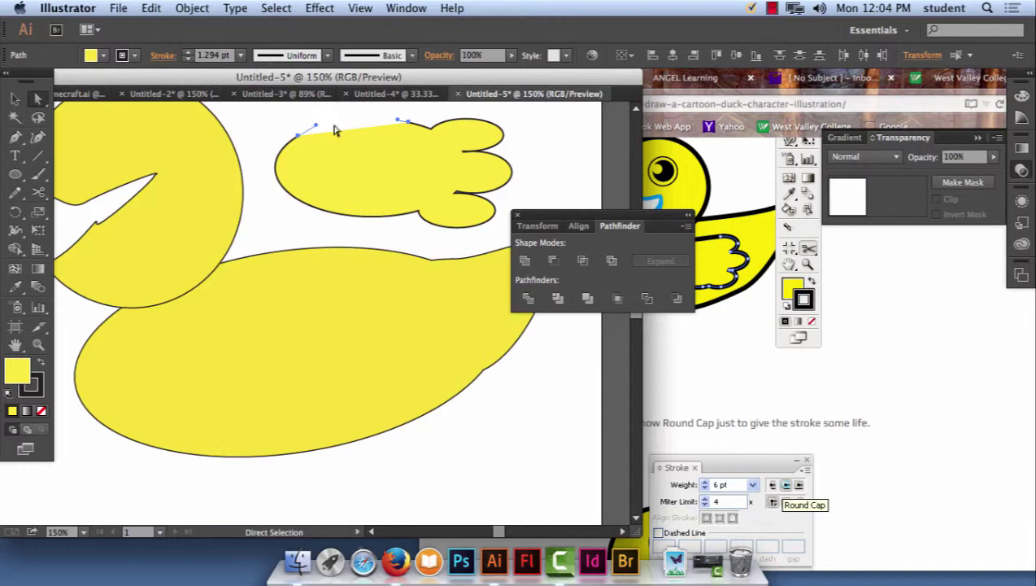
pyautogui.click(151, 8)
pyautogui.click(174, 26)
pyautogui.click(152, 8)
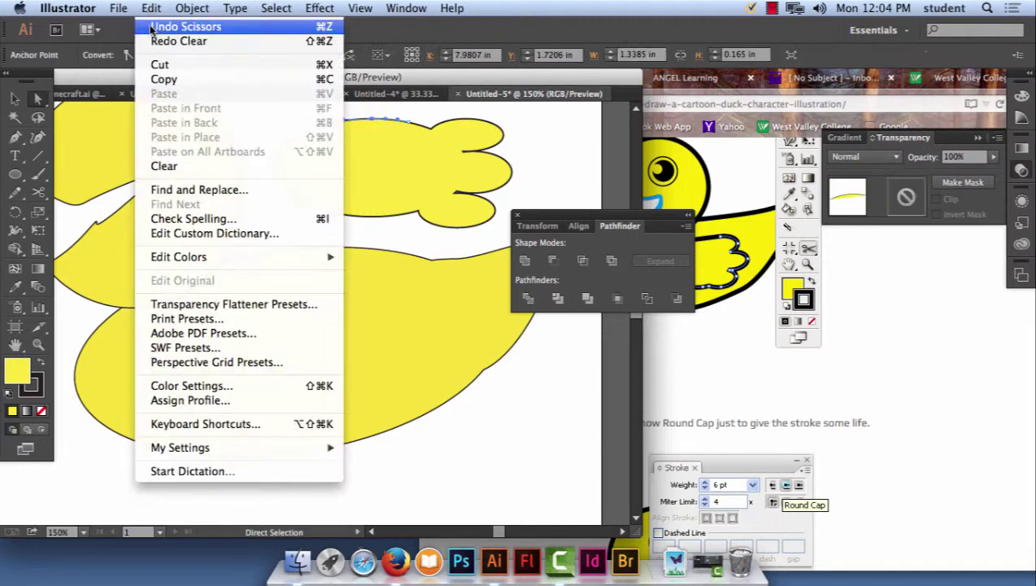
pyautogui.click(175, 26)
pyautogui.click(152, 8)
pyautogui.click(175, 40)
pyautogui.click(151, 8)
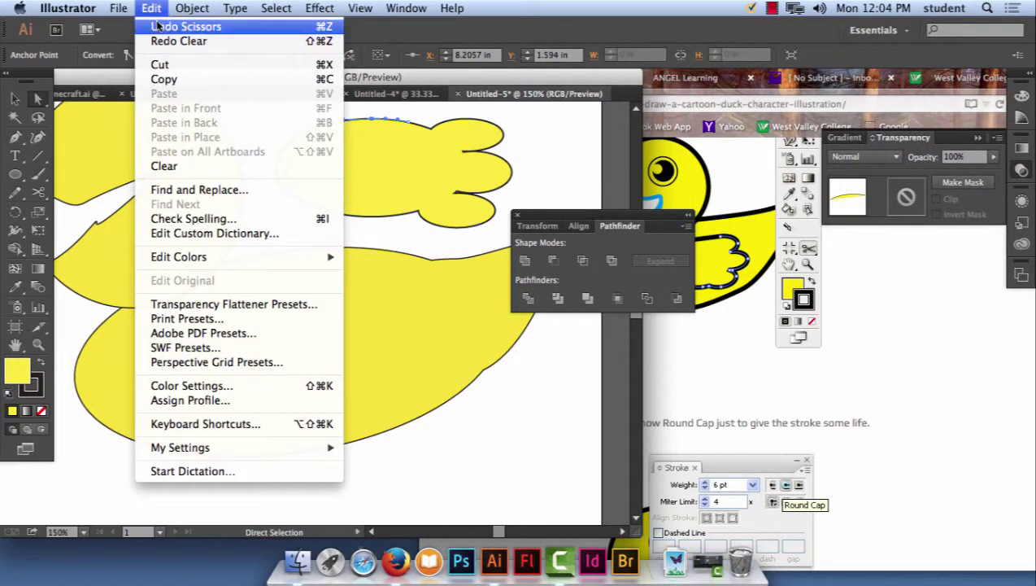
pyautogui.click(175, 26)
pyautogui.click(151, 8)
pyautogui.click(159, 27)
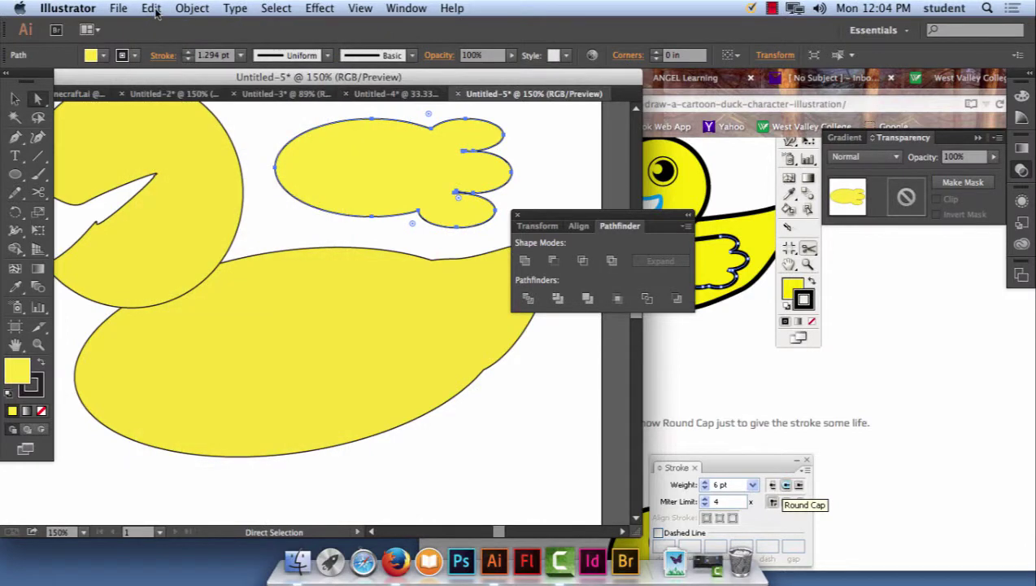
pyautogui.click(151, 8)
pyautogui.click(151, 8)
# Slice a thin sliver off the wing's top with the Knife tool and delete it.
pyautogui.moveTo(37, 192); pyautogui.dragTo(93, 224)
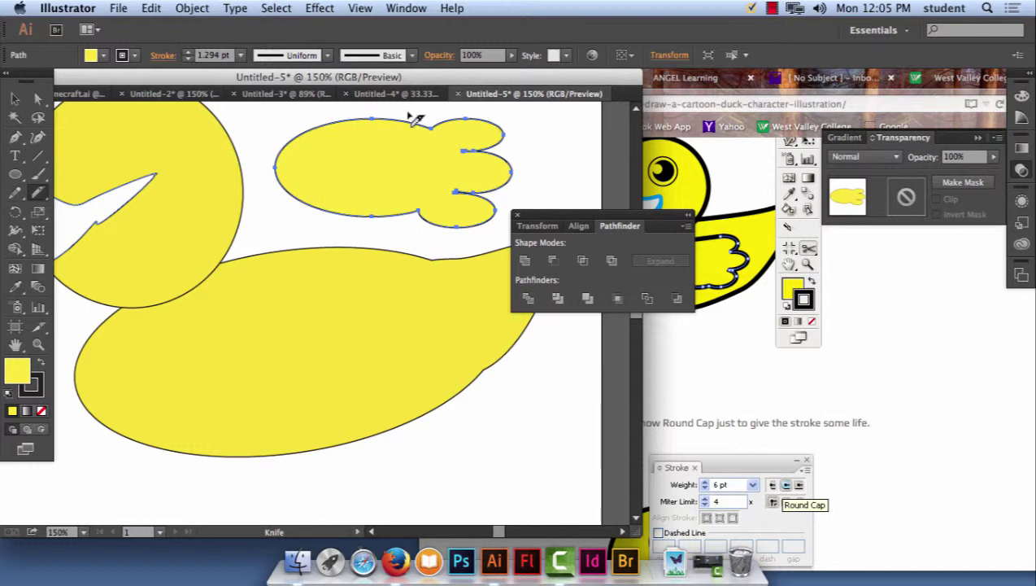
pyautogui.moveTo(409, 121)
pyautogui.mouseDown()
pyautogui.moveTo(371, 138)
pyautogui.moveTo(283, 123)
pyautogui.mouseUp()
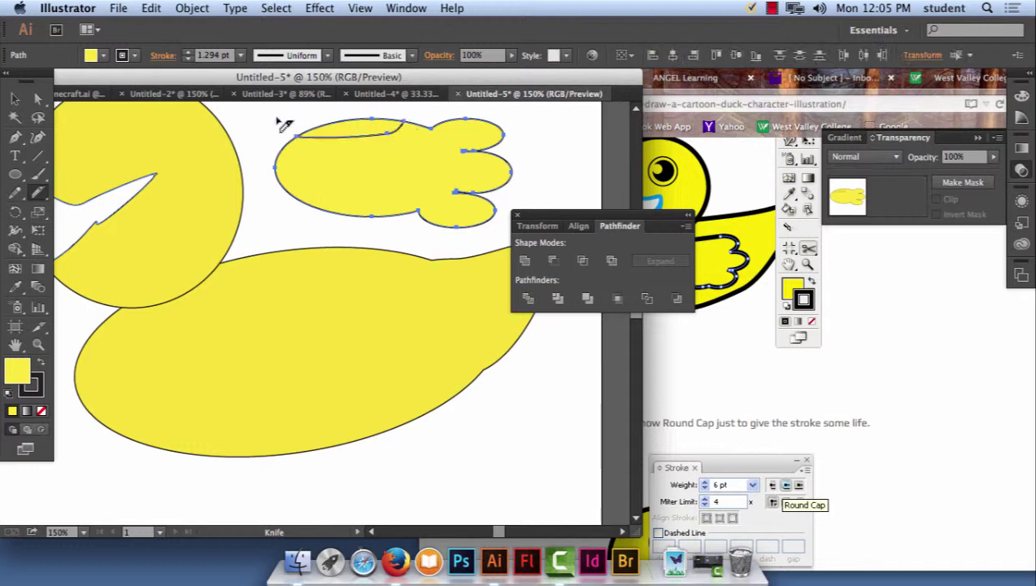
pyautogui.click(38, 98)
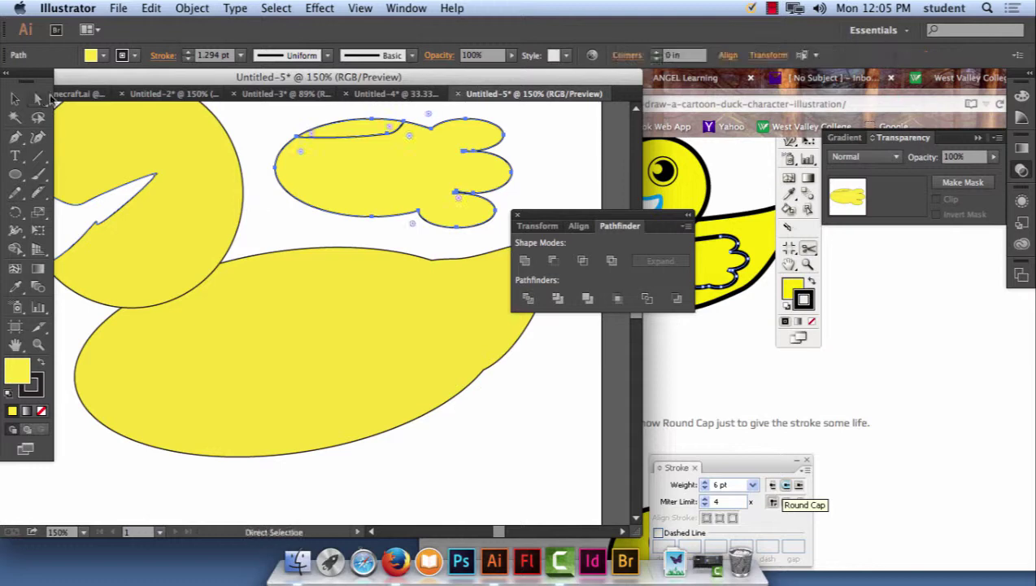
pyautogui.click(353, 124)
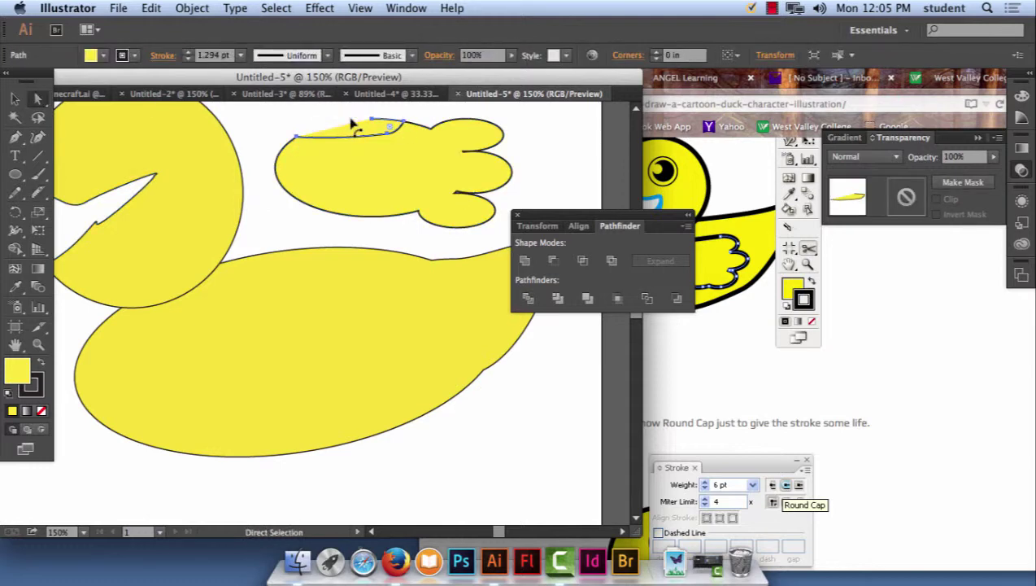
pyautogui.press('Delete')
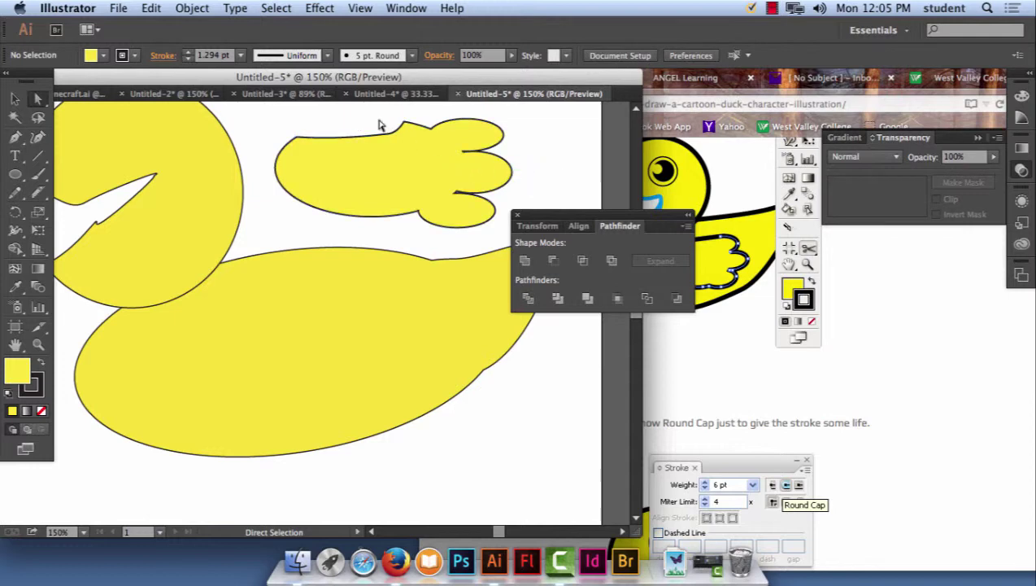
# Move the flattened wing down onto the duck's body.
pyautogui.click(387, 137)
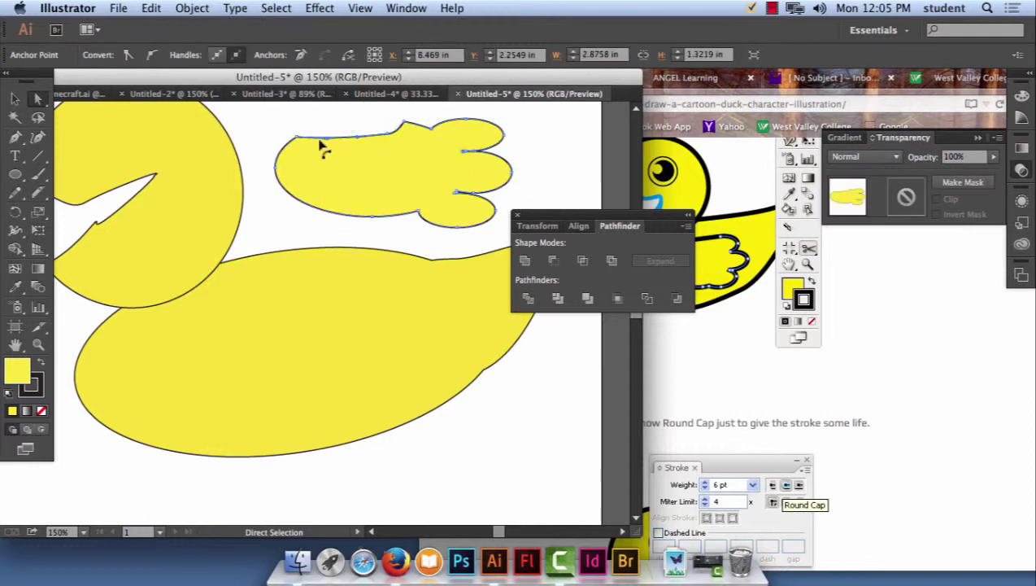
pyautogui.moveTo(351, 150); pyautogui.dragTo(285, 309)
pyautogui.click(355, 170)
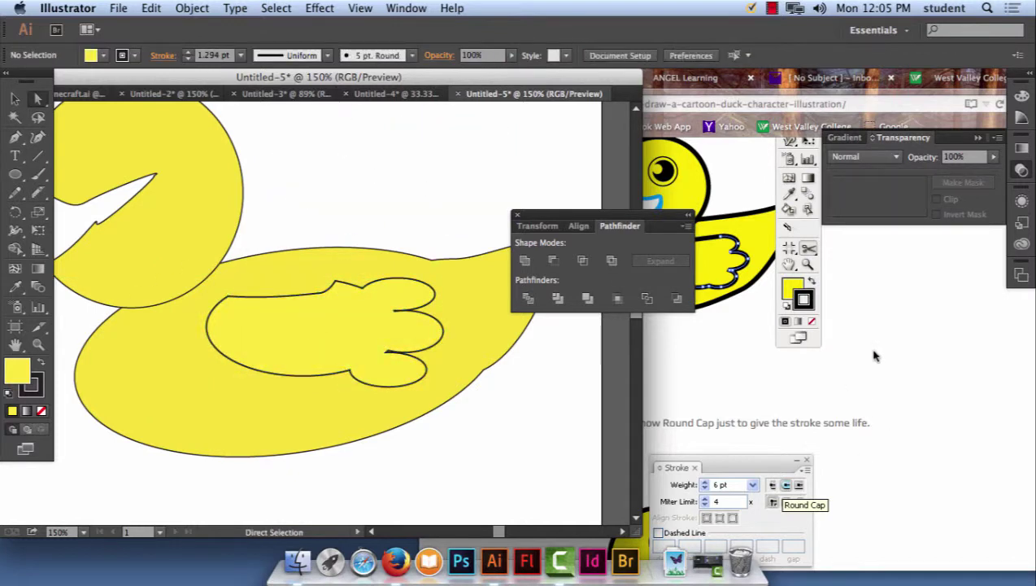
# Scroll the Firefox tutorial past the colouring and shading steps to Step 13 on white highlight circles.
pyautogui.click(876, 375)
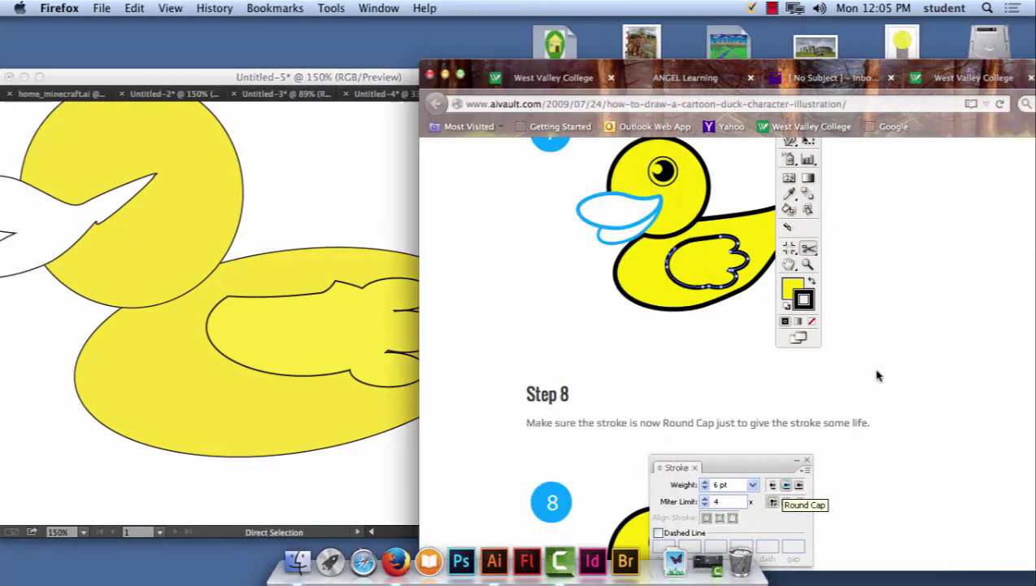
pyautogui.scroll(-5, 879, 400)
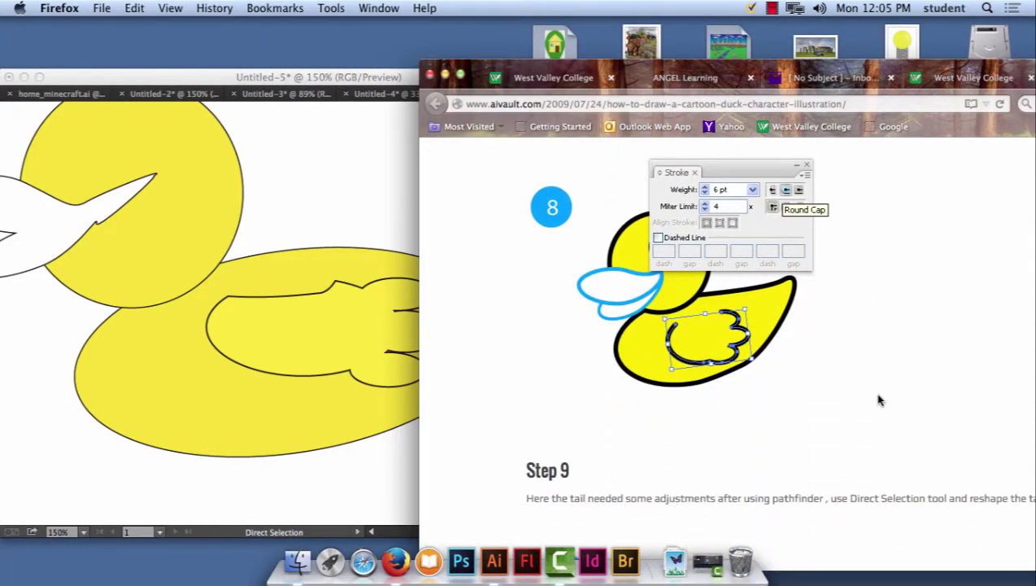
pyautogui.scroll(-10, 878, 399)
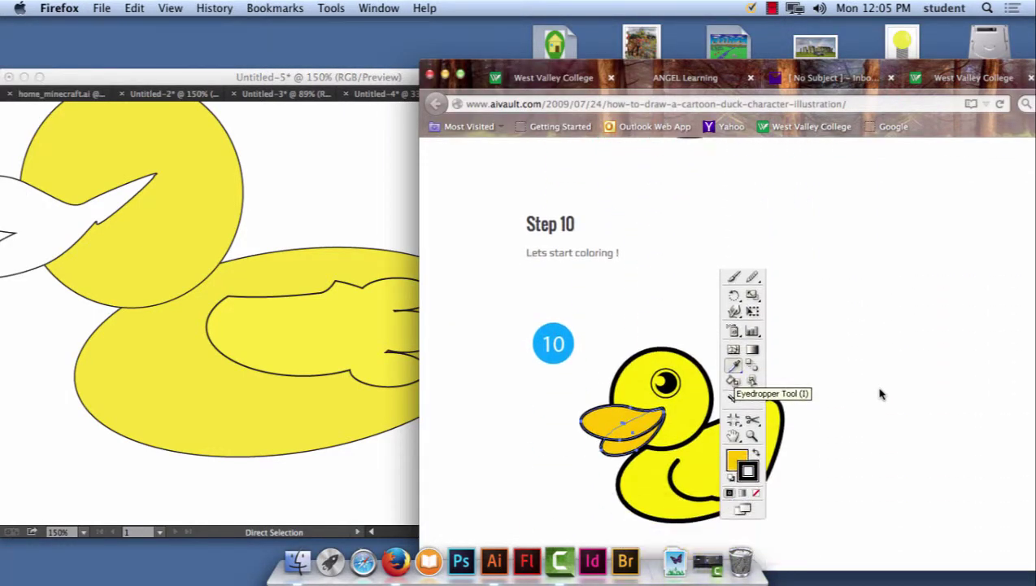
pyautogui.scroll(-5, 879, 394)
pyautogui.scroll(-8, 879, 385)
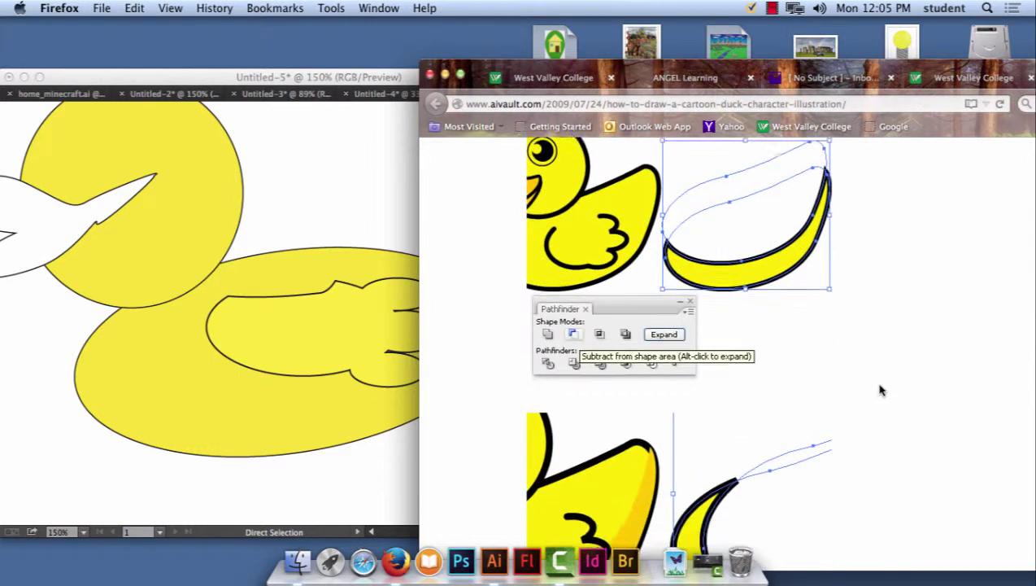
pyautogui.scroll(-2, 879, 391)
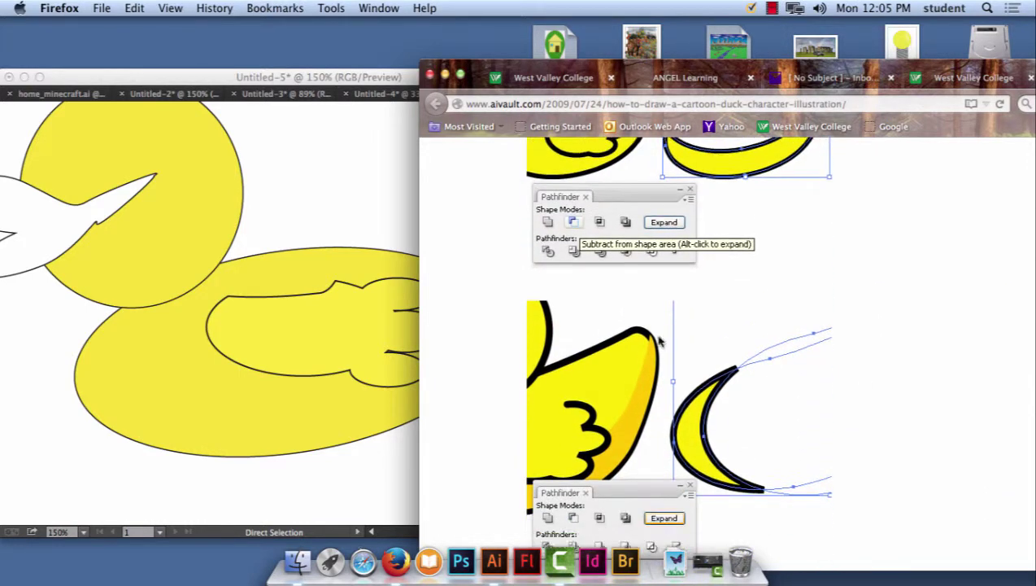
pyautogui.scroll(-10, 737, 396)
pyautogui.scroll(-14, 778, 387)
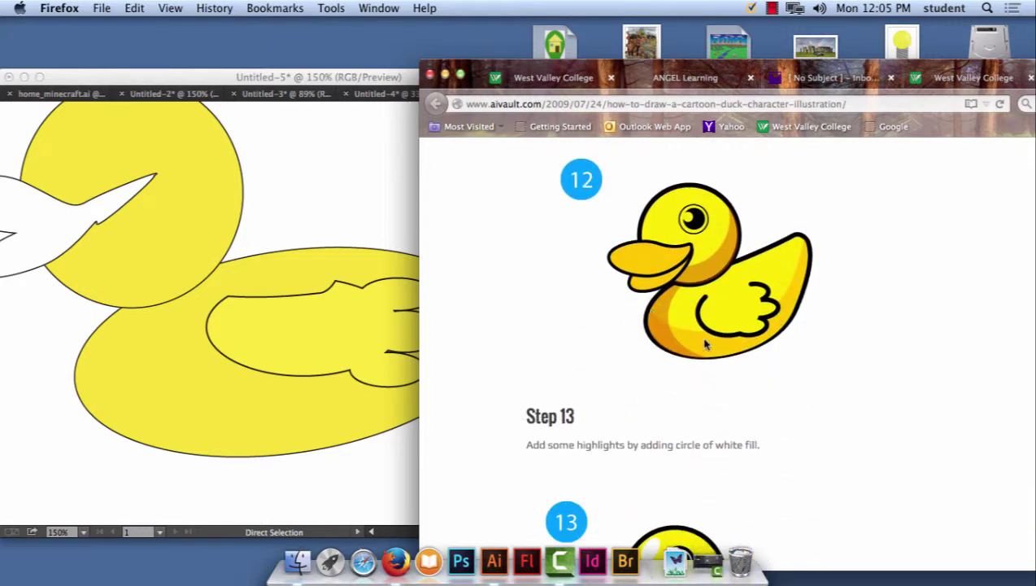
pyautogui.scroll(7, 832, 378)
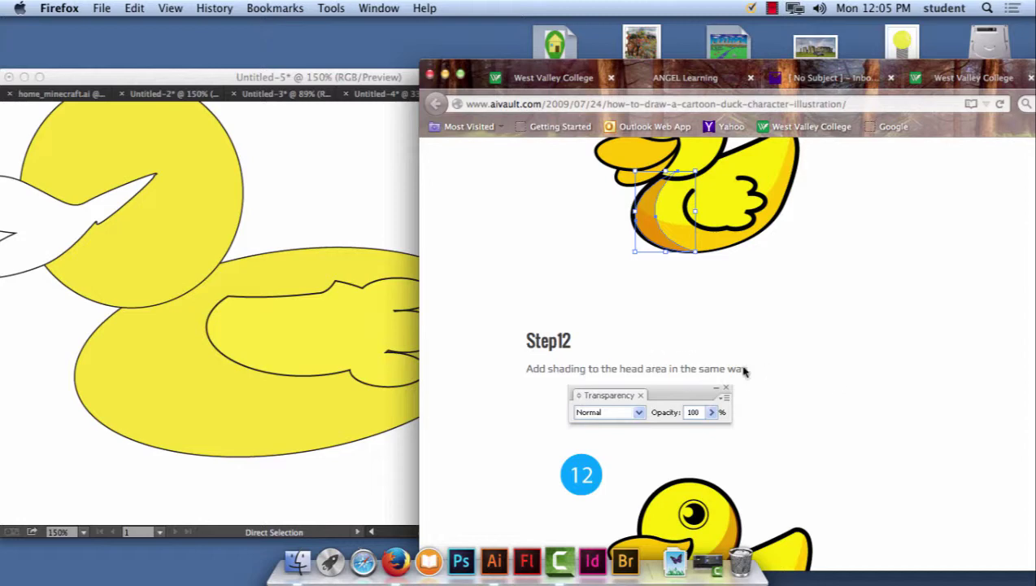
pyautogui.scroll(-9, 459, 288)
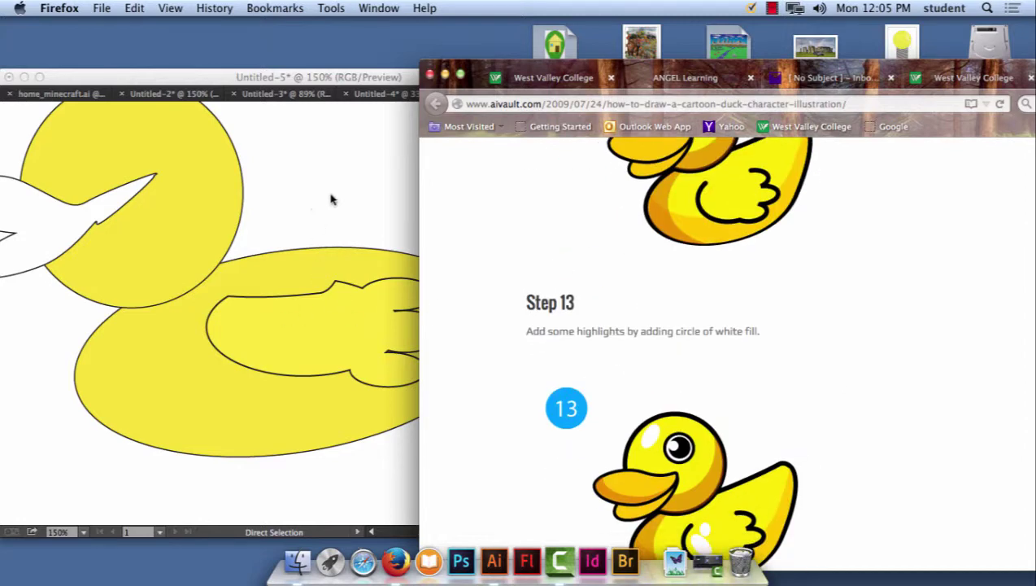
# Draw a curved belly shape with the Pen tool along the bottom of the duck's body.
pyautogui.click(331, 199)
pyautogui.hscroll(-5, 416, 186)
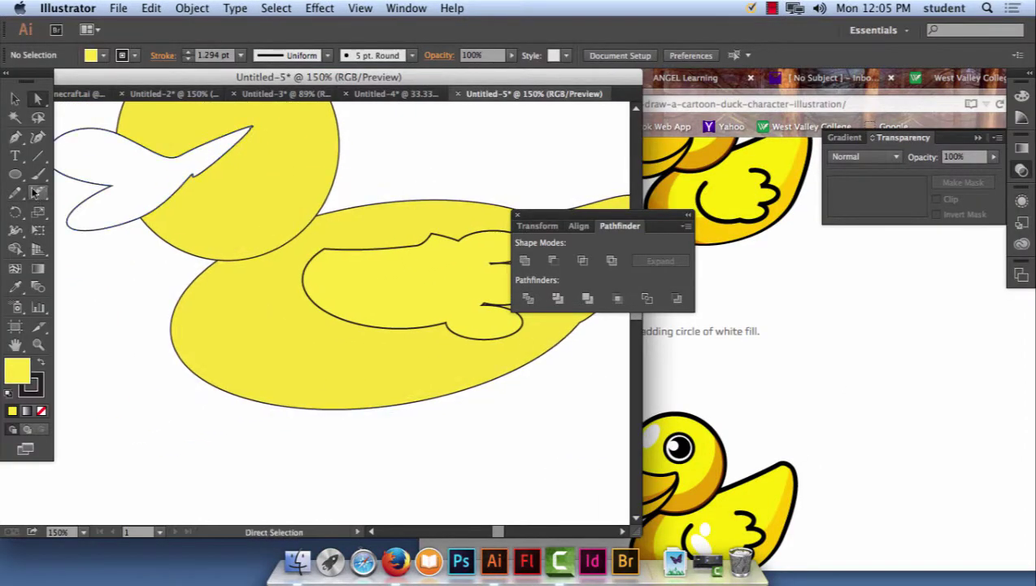
pyautogui.click(15, 137)
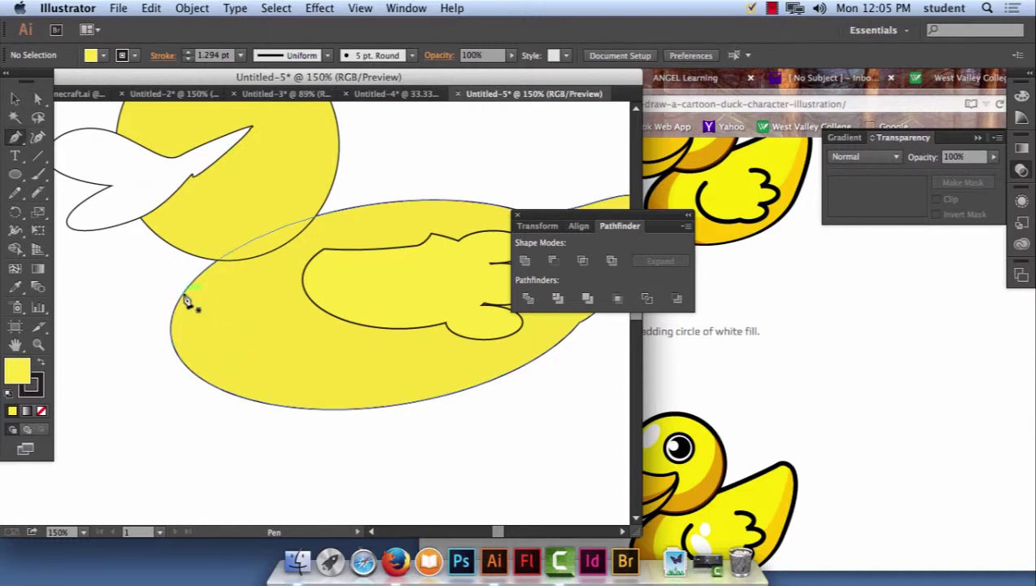
pyautogui.click(184, 294)
pyautogui.moveTo(253, 401); pyautogui.dragTo(378, 435)
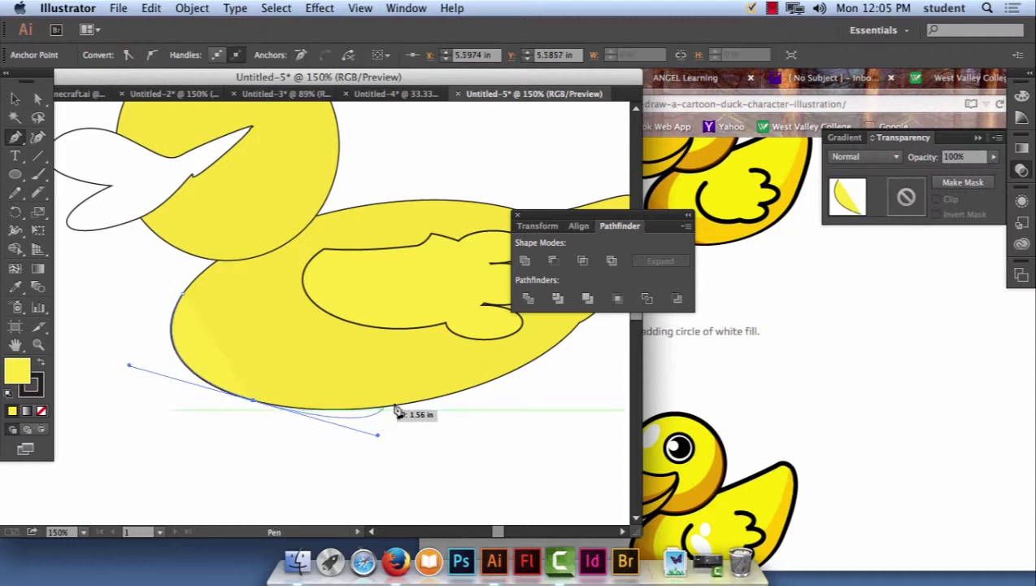
pyautogui.click(489, 382)
pyautogui.moveTo(263, 368); pyautogui.dragTo(185, 296)
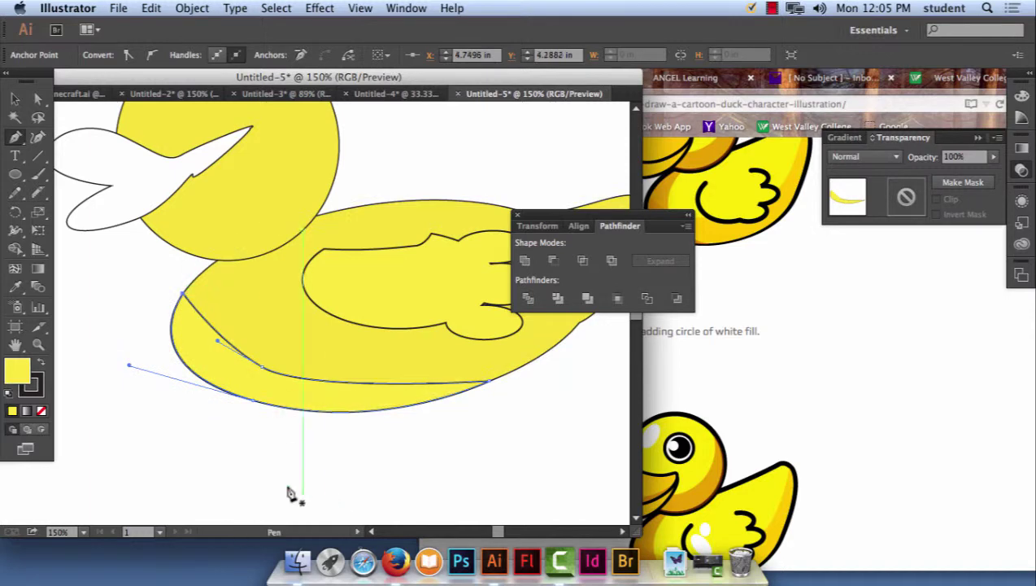
# Give the belly band no outline and an orange #e89c23 fill, then deselect it.
pyautogui.click(41, 411)
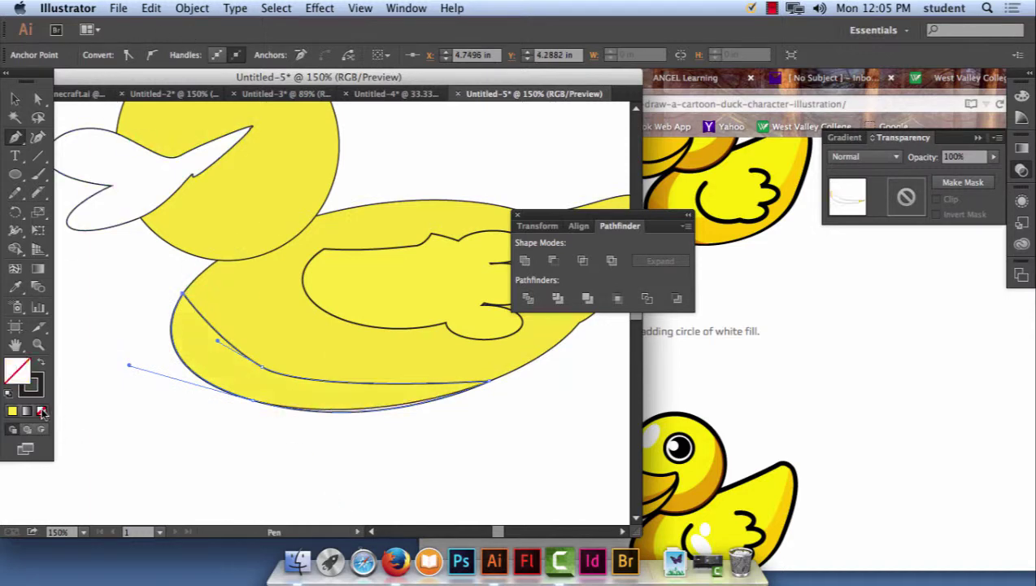
pyautogui.click(41, 381)
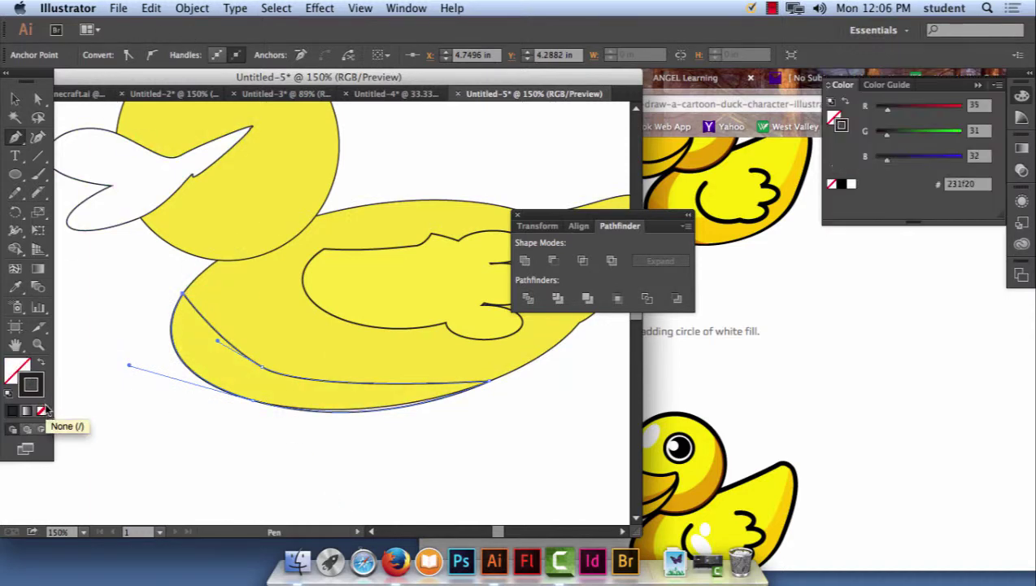
pyautogui.click(44, 412)
pyautogui.click(16, 370)
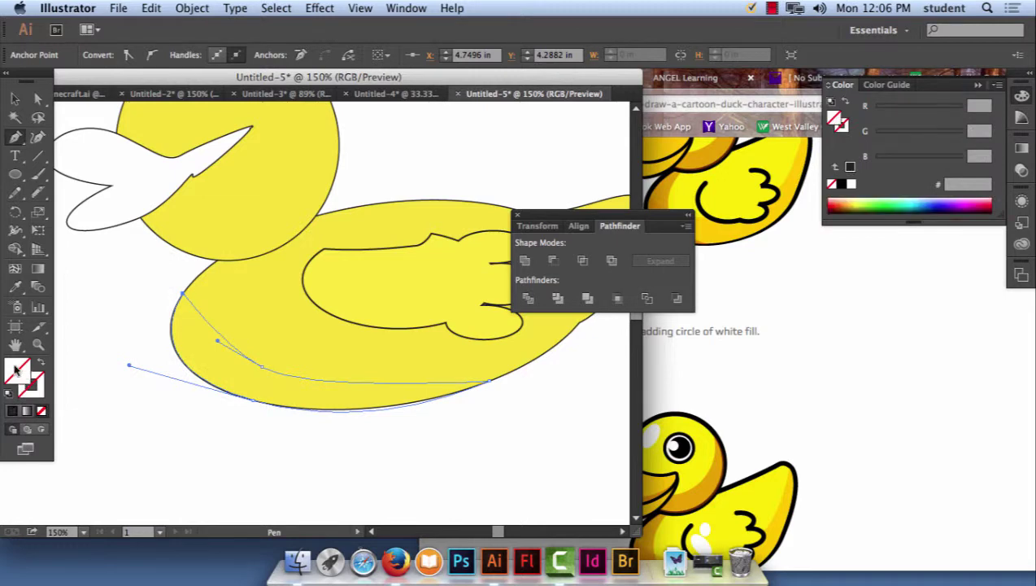
pyautogui.doubleClick(16, 370)
pyautogui.moveTo(488, 232); pyautogui.dragTo(479, 213)
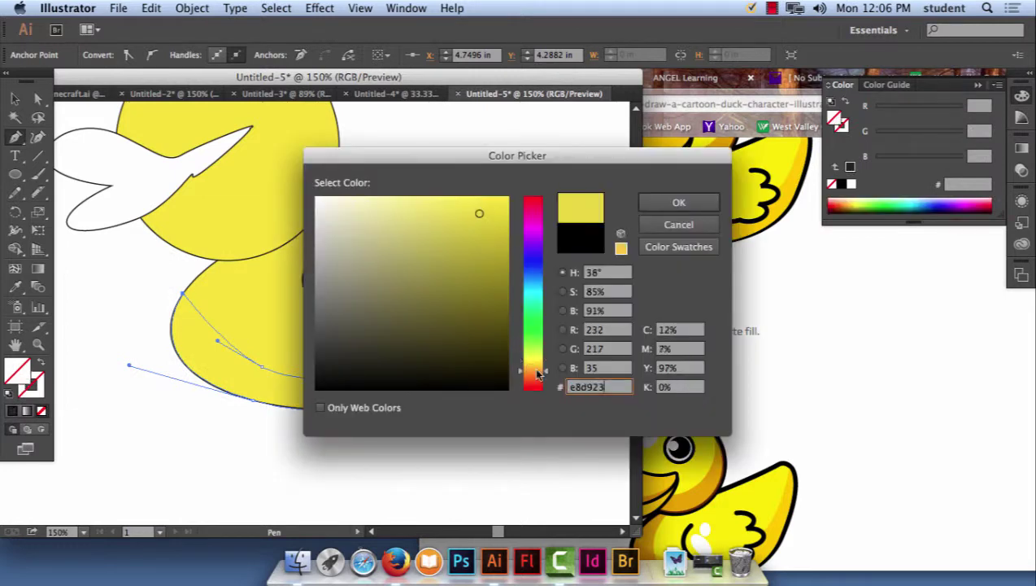
pyautogui.click(536, 373)
pyautogui.click(677, 201)
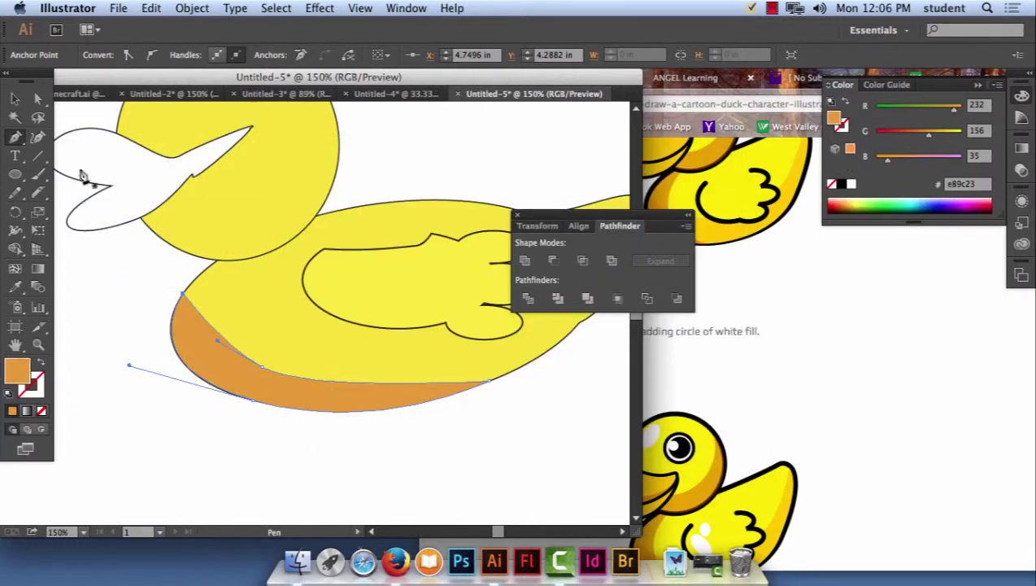
pyautogui.click(14, 99)
pyautogui.click(173, 428)
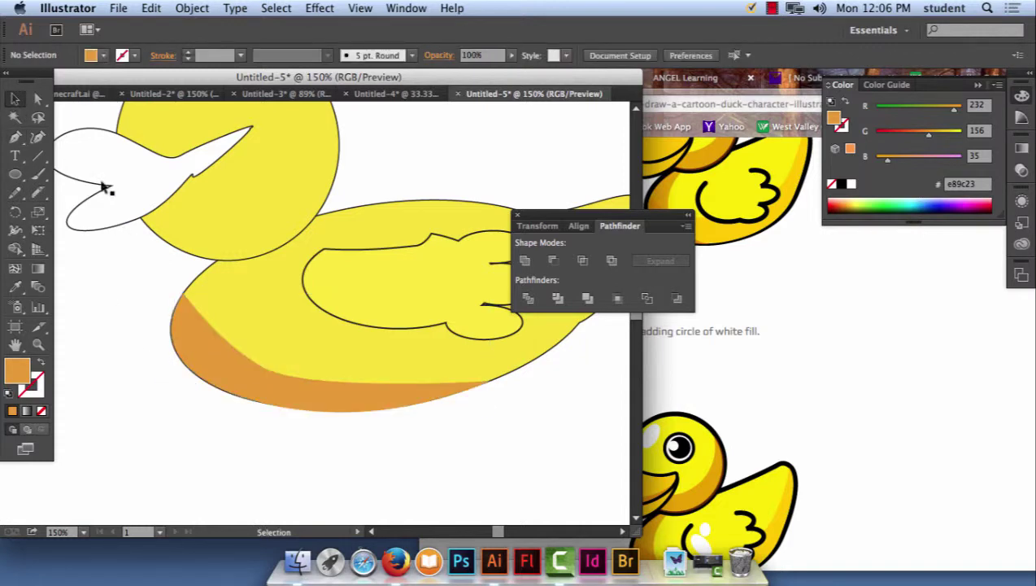
pyautogui.click(15, 136)
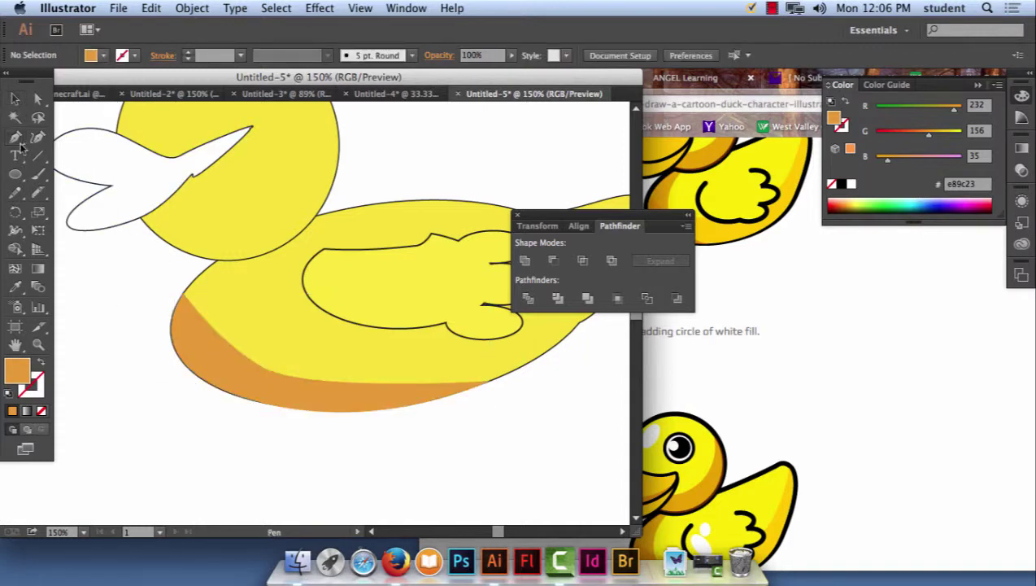
# Draw a curved crescent path with the Pen tool along the front of the duck's chest.
pyautogui.click(215, 264)
pyautogui.moveTo(173, 348); pyautogui.dragTo(183, 392)
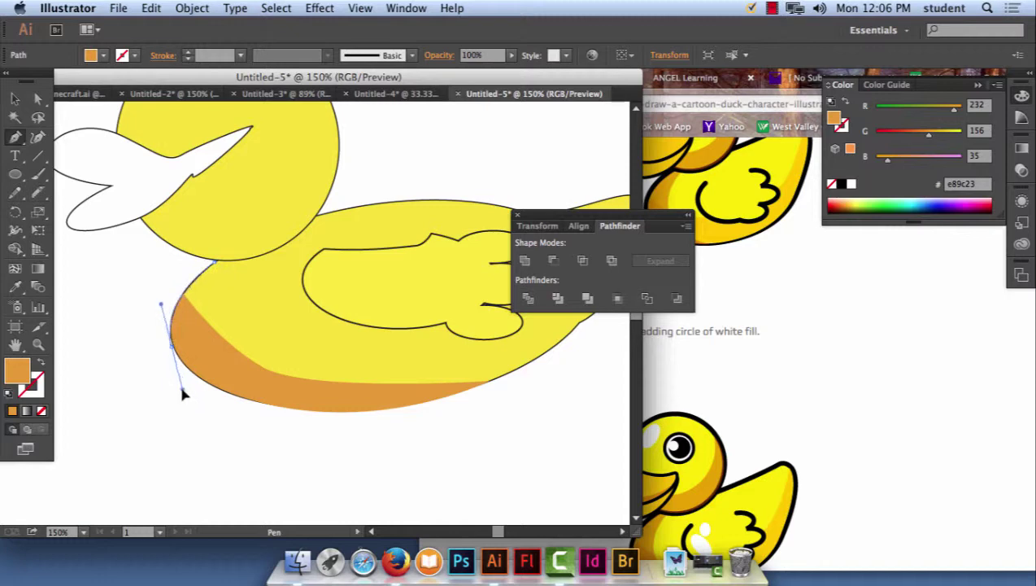
pyautogui.moveTo(245, 397); pyautogui.dragTo(243, 356)
pyautogui.moveTo(209, 331); pyautogui.dragTo(215, 266)
# Fill the crescent with pale yellow #e8e37c and deselect it.
pyautogui.click(14, 98)
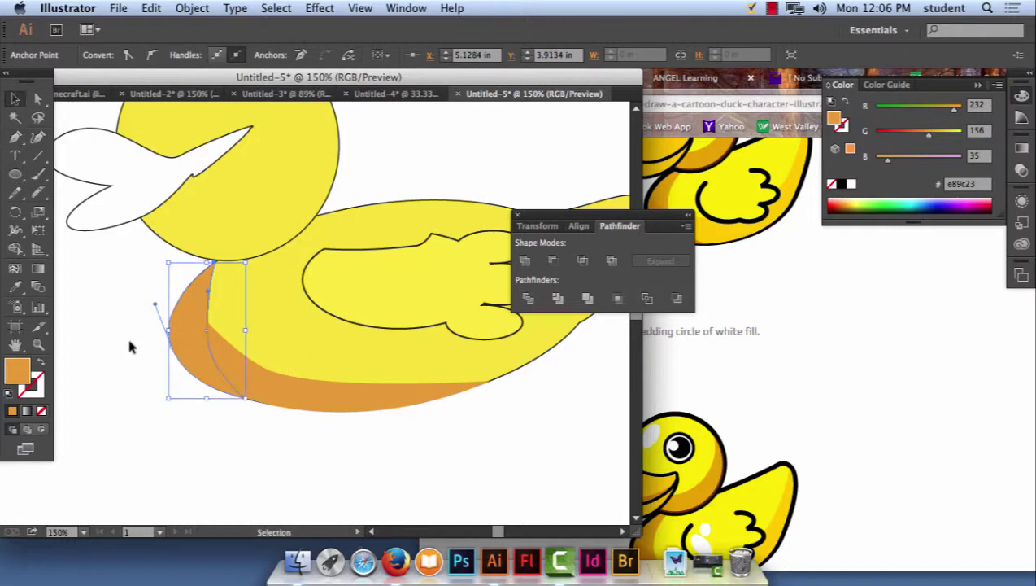
pyautogui.doubleClick(19, 373)
pyautogui.write('8e5b11')
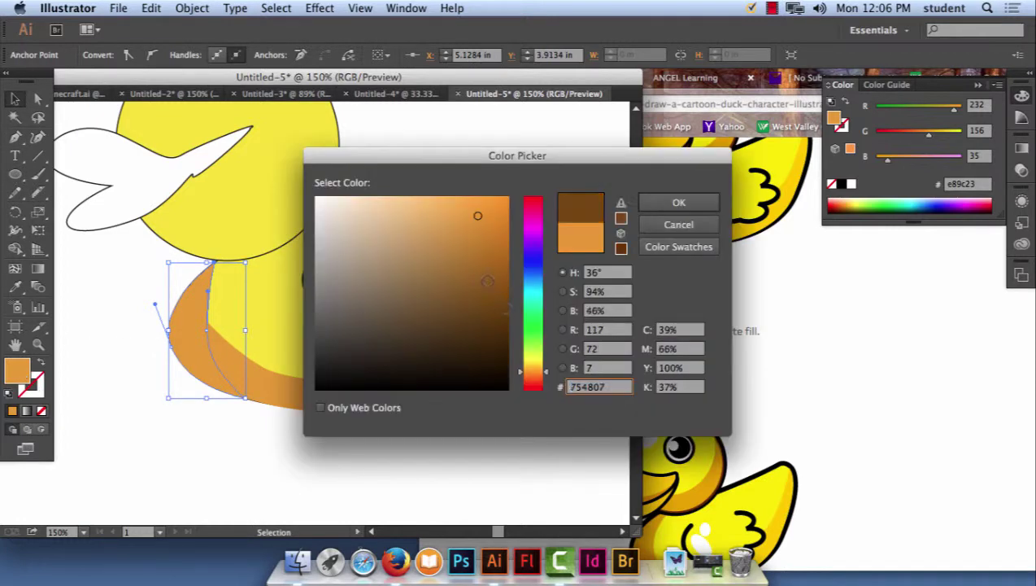
pyautogui.moveTo(448, 208); pyautogui.dragTo(405, 212)
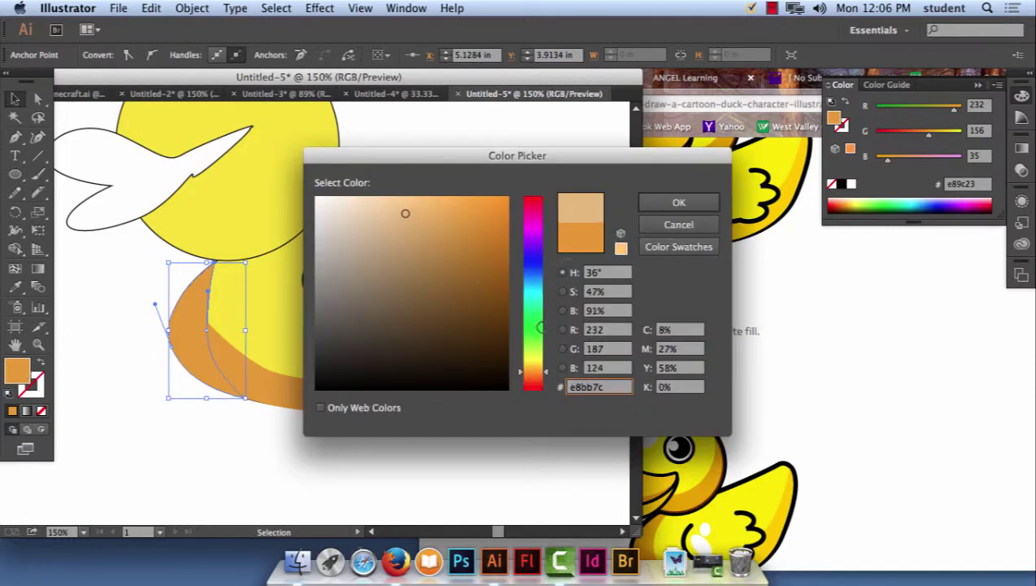
pyautogui.moveTo(530, 349); pyautogui.dragTo(532, 364)
pyautogui.click(679, 203)
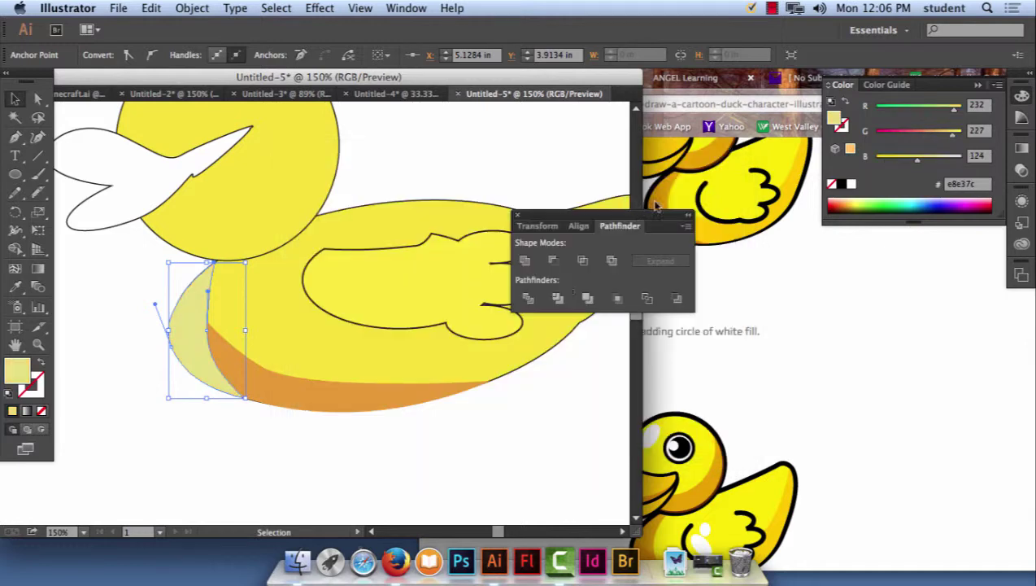
pyautogui.click(316, 439)
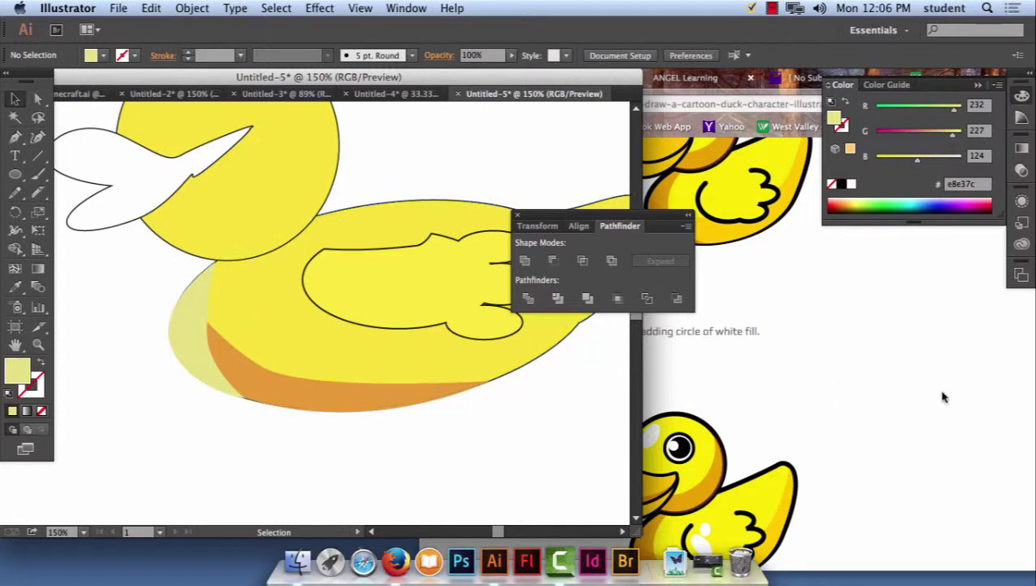
# Scroll through the Firefox tutorial page to check the next instructions.
pyautogui.click(888, 384)
pyautogui.scroll(-3, 843, 456)
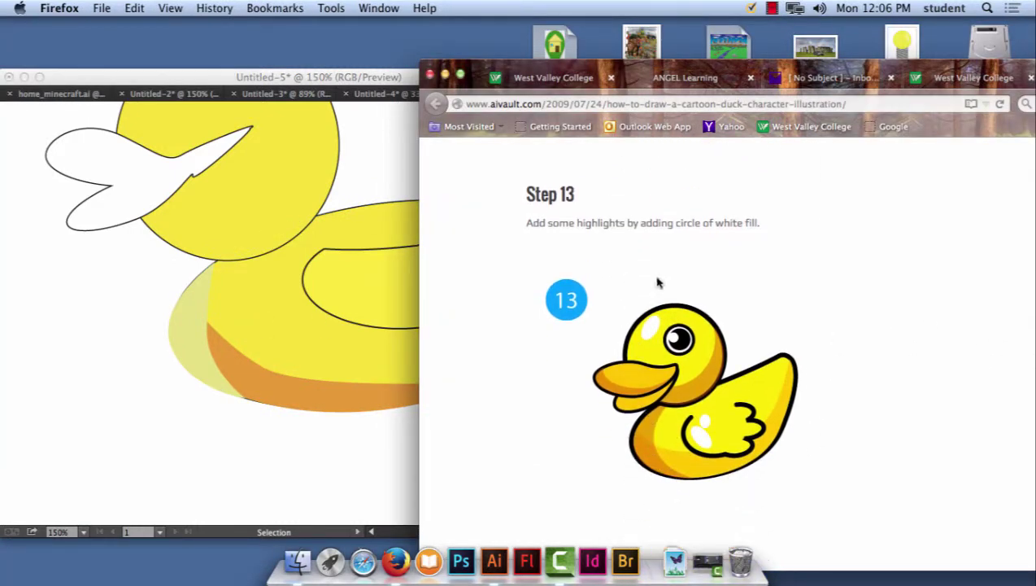
pyautogui.scroll(8, 777, 373)
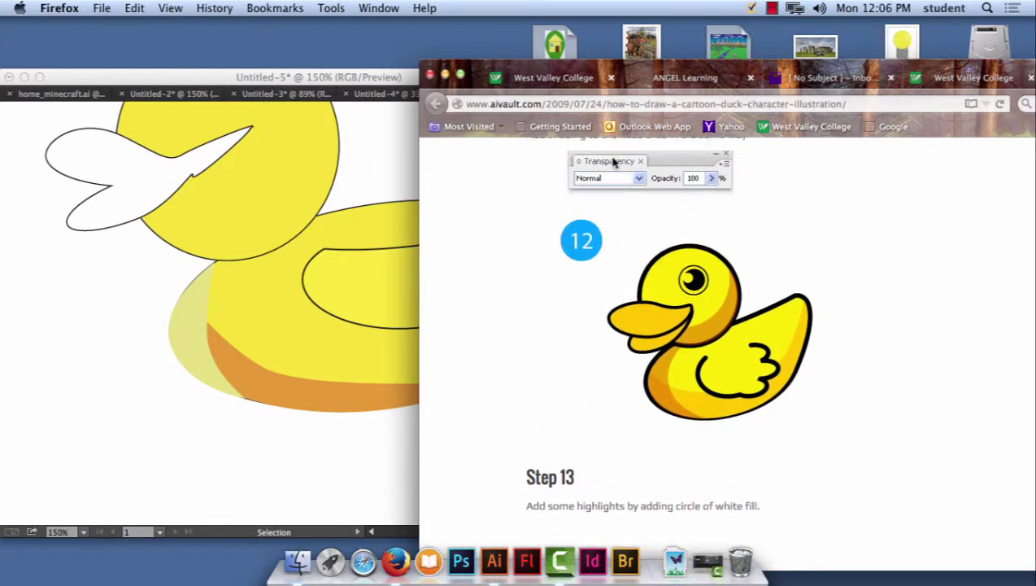
pyautogui.click(187, 347)
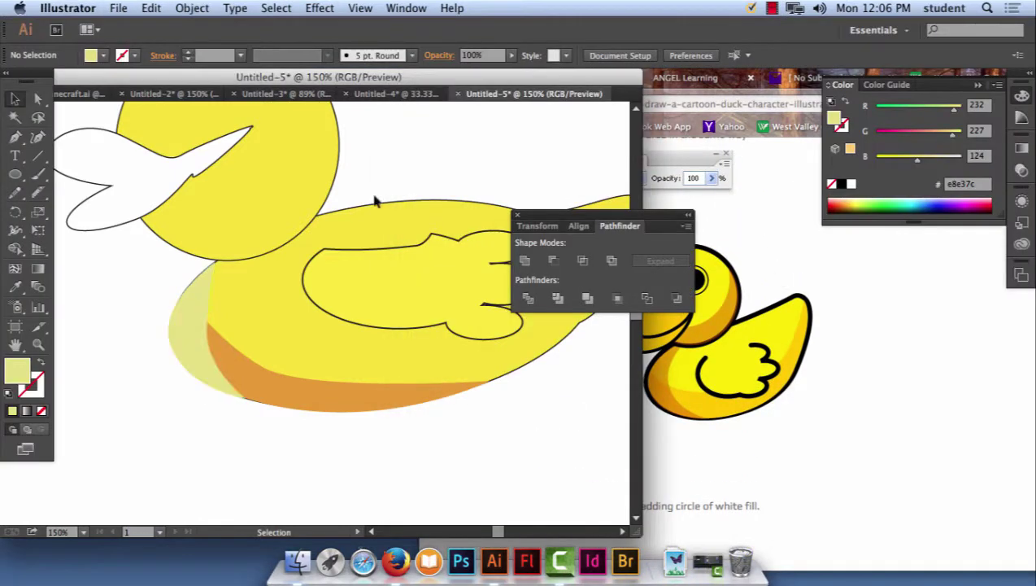
# Open the Transparency panel from the Window menu as a floating panel.
pyautogui.click(408, 9)
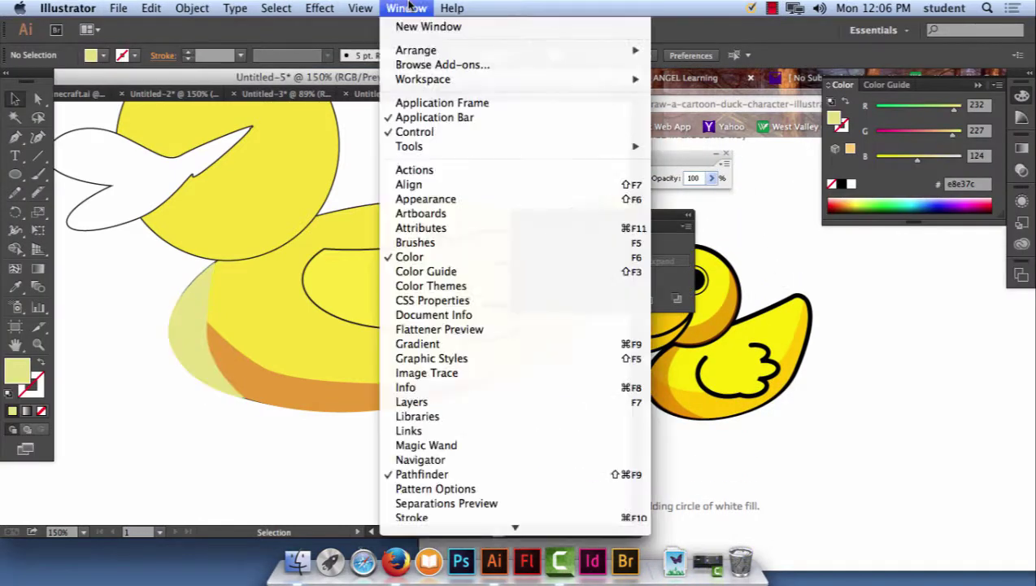
pyautogui.scroll(-5, 470, 447)
pyautogui.click(469, 431)
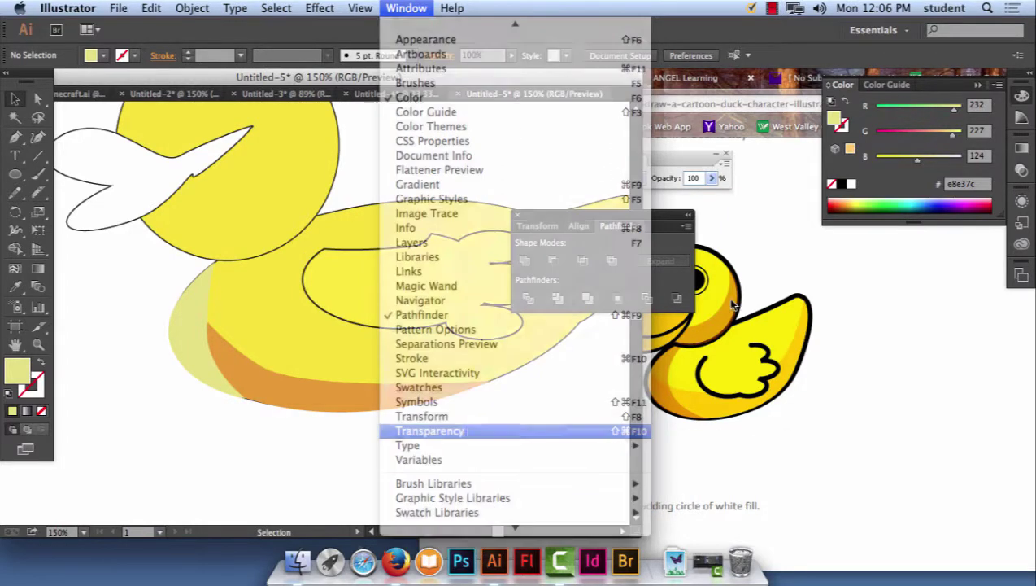
pyautogui.moveTo(917, 139); pyautogui.dragTo(457, 124)
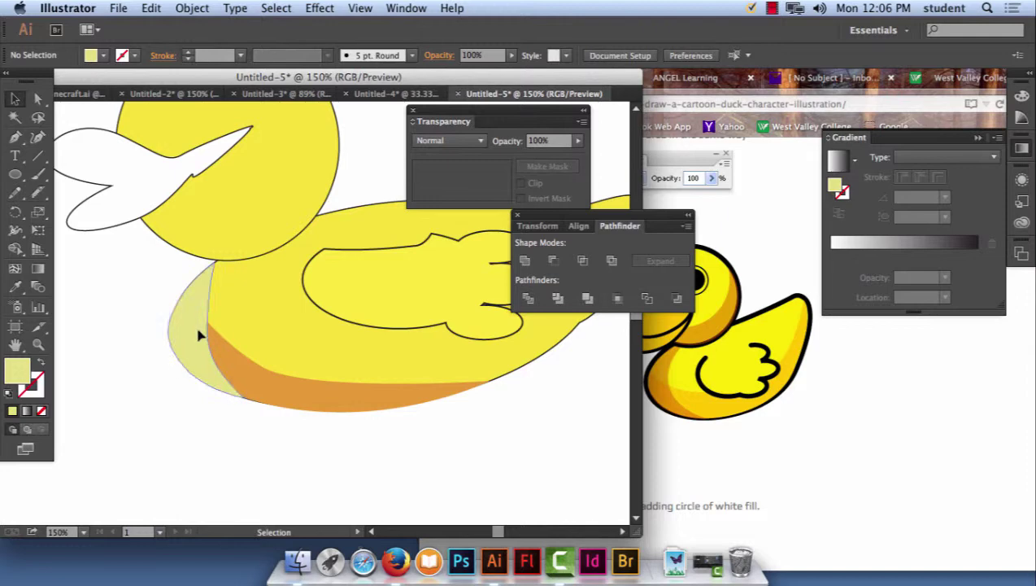
# Lower the chest crescent's opacity to 69% so the body shows through.
pyautogui.click(199, 331)
pyautogui.click(578, 143)
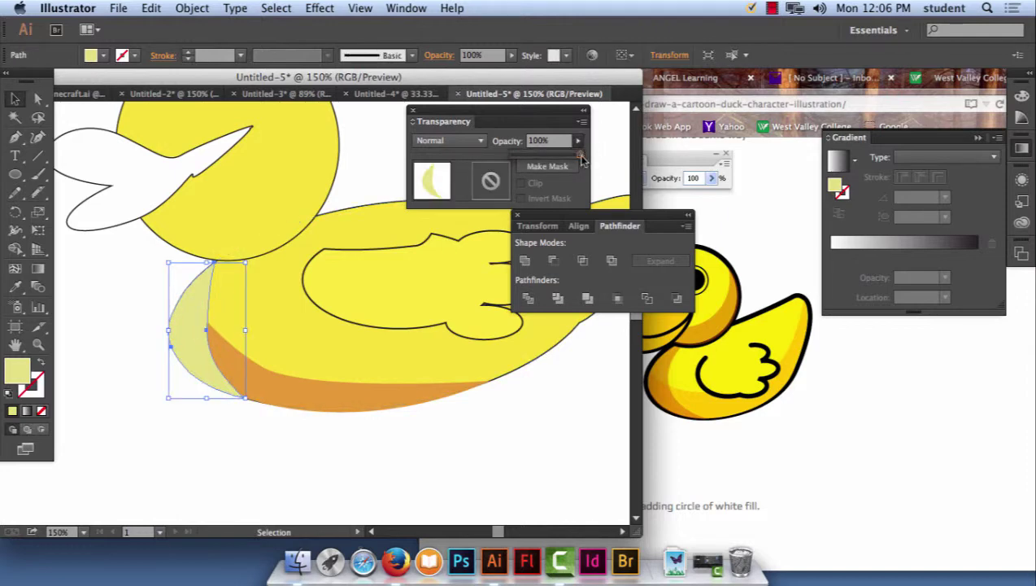
pyautogui.moveTo(558, 157); pyautogui.dragTo(551, 157)
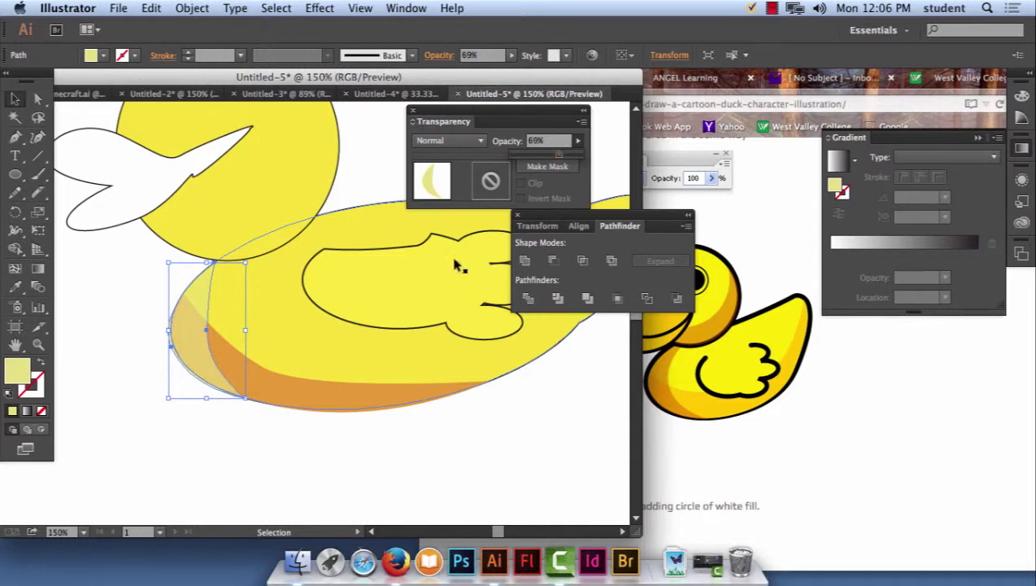
pyautogui.click(326, 463)
# Change the crescent's fill to a saturated red-orange.
pyautogui.click(200, 296)
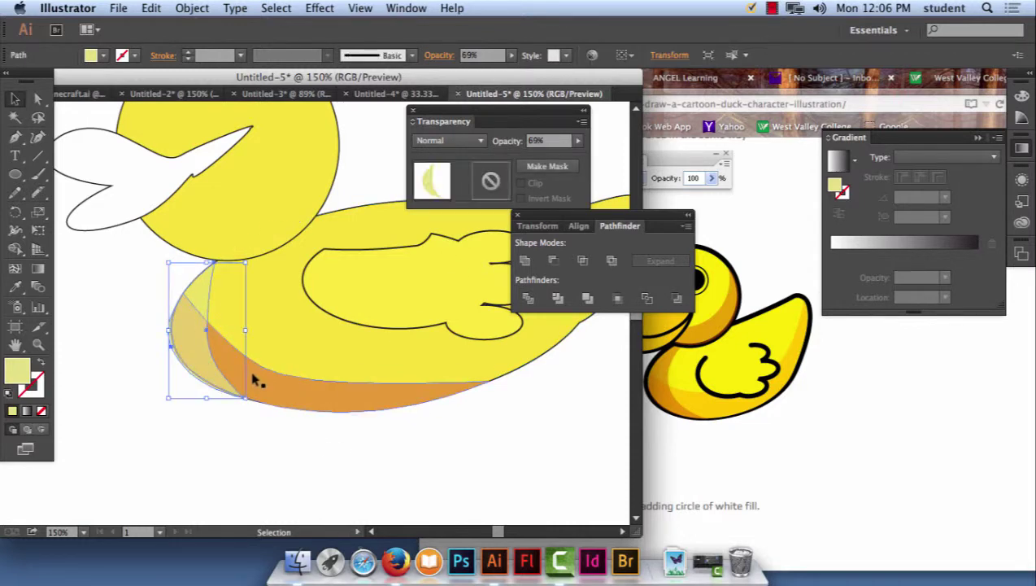
pyautogui.doubleClick(17, 373)
pyautogui.moveTo(533, 375); pyautogui.dragTo(535, 381)
pyautogui.click(496, 215)
pyautogui.press('Return')
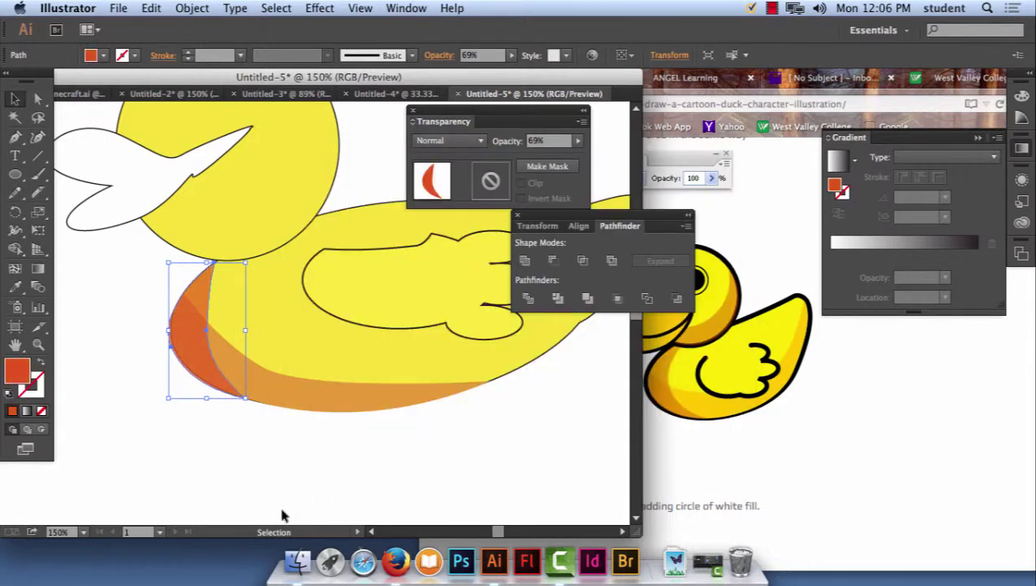
pyautogui.click(361, 461)
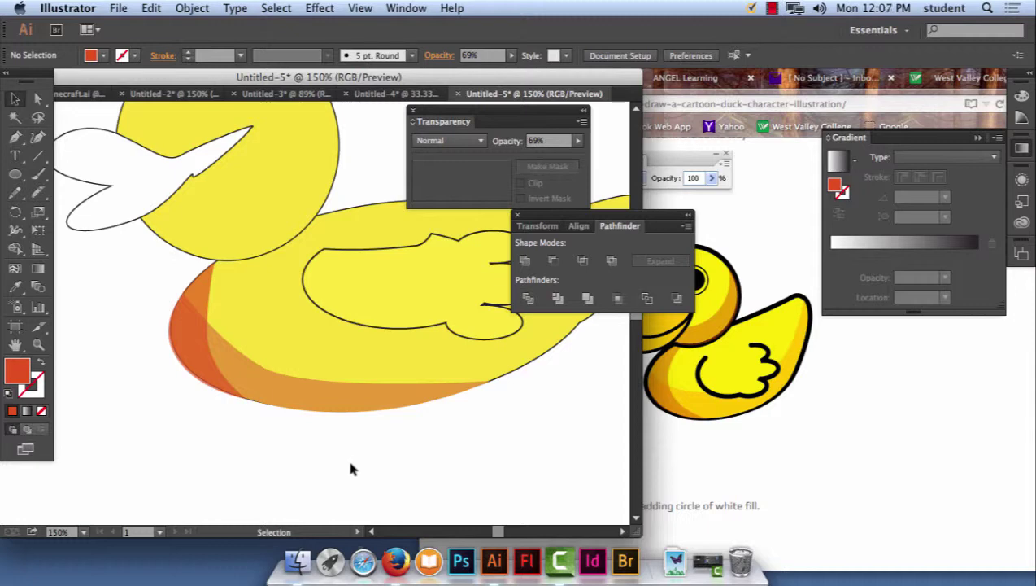
# Zoom out to view the whole duck, then switch to the tutorial page.
pyautogui.click(200, 340)
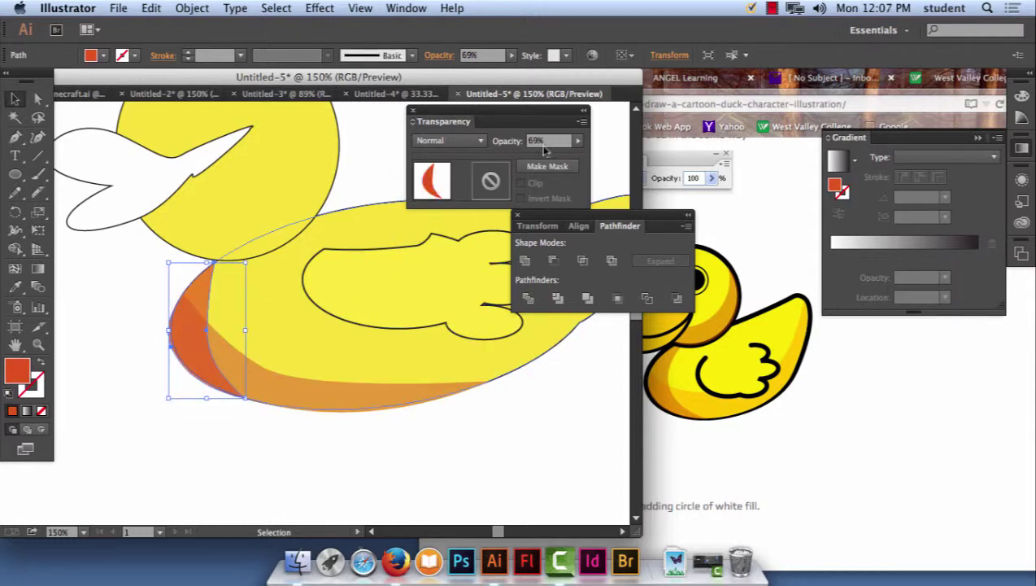
pyautogui.click(495, 442)
pyautogui.press('super+minus')
pyautogui.press('super+minus')
pyautogui.press('super+minus')
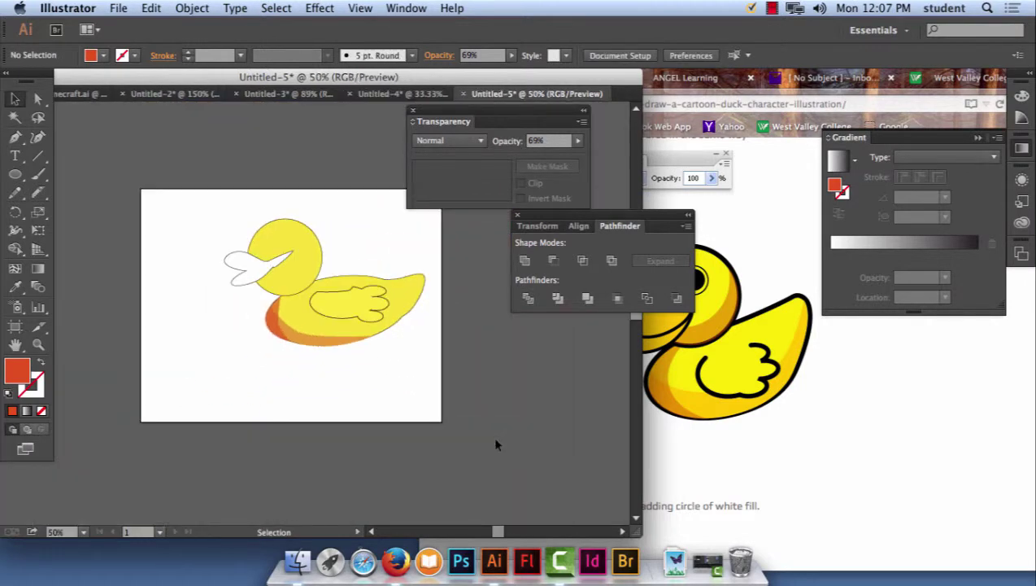
pyautogui.click(698, 368)
pyautogui.scroll(-10, 805, 430)
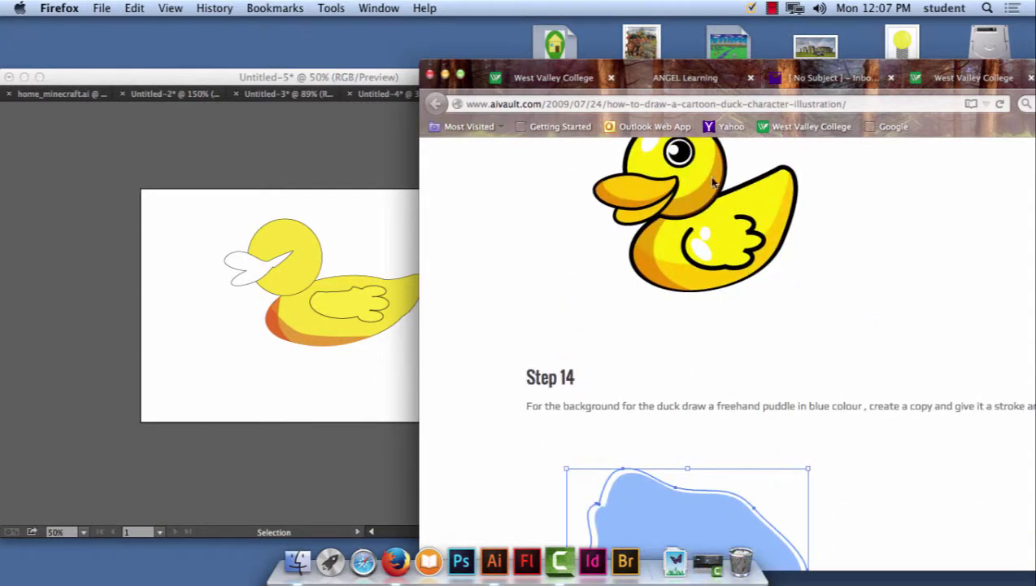
pyautogui.scroll(-8, 835, 293)
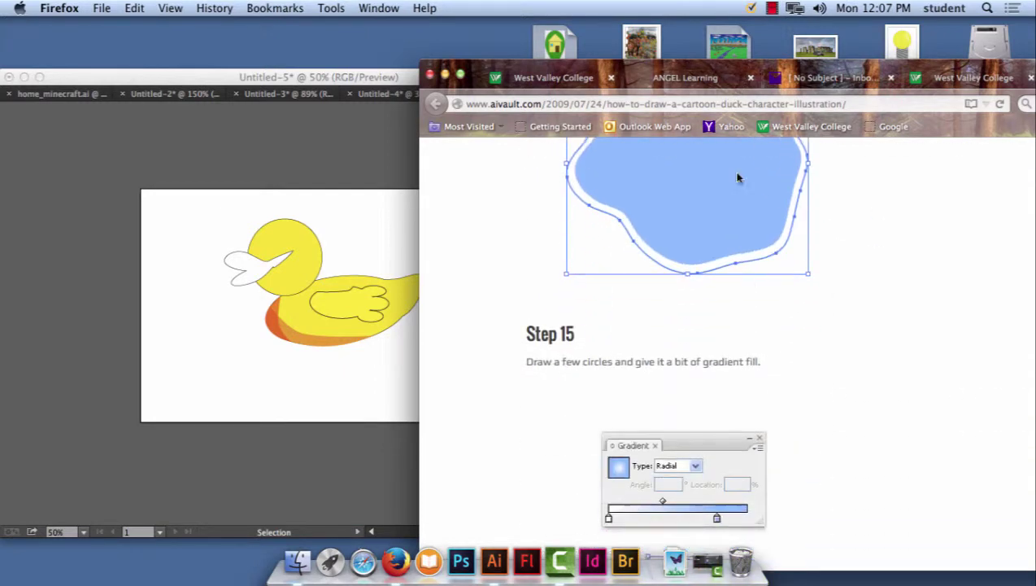
pyautogui.scroll(-3, 865, 387)
pyautogui.scroll(-12, 810, 424)
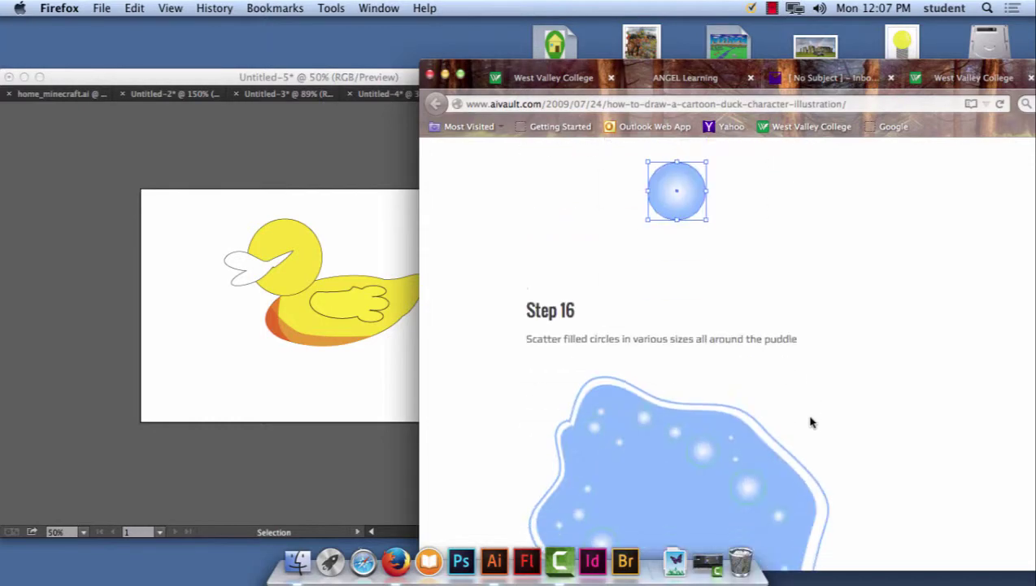
pyautogui.scroll(-20, 1005, 446)
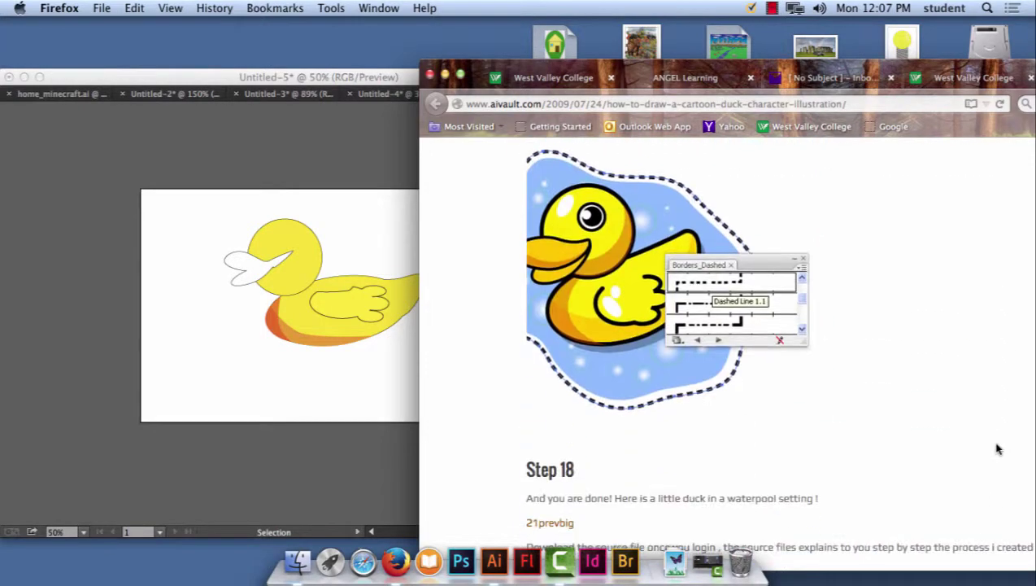
pyautogui.scroll(20, 999, 448)
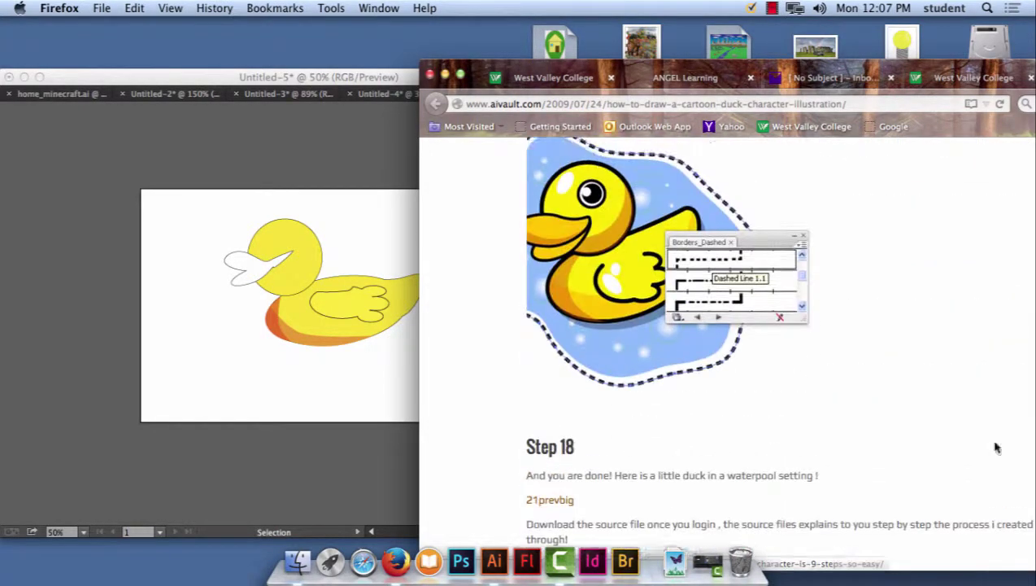
pyautogui.scroll(10, 316, 193)
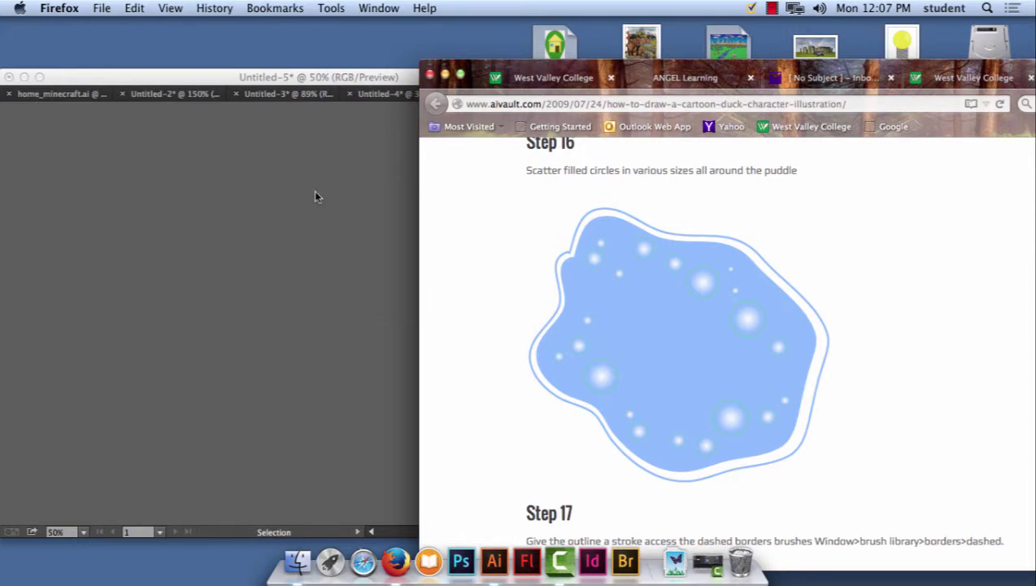
pyautogui.scroll(-5, 316, 195)
pyautogui.scroll(-5, 317, 198)
pyautogui.scroll(1, 324, 182)
pyautogui.click(324, 182)
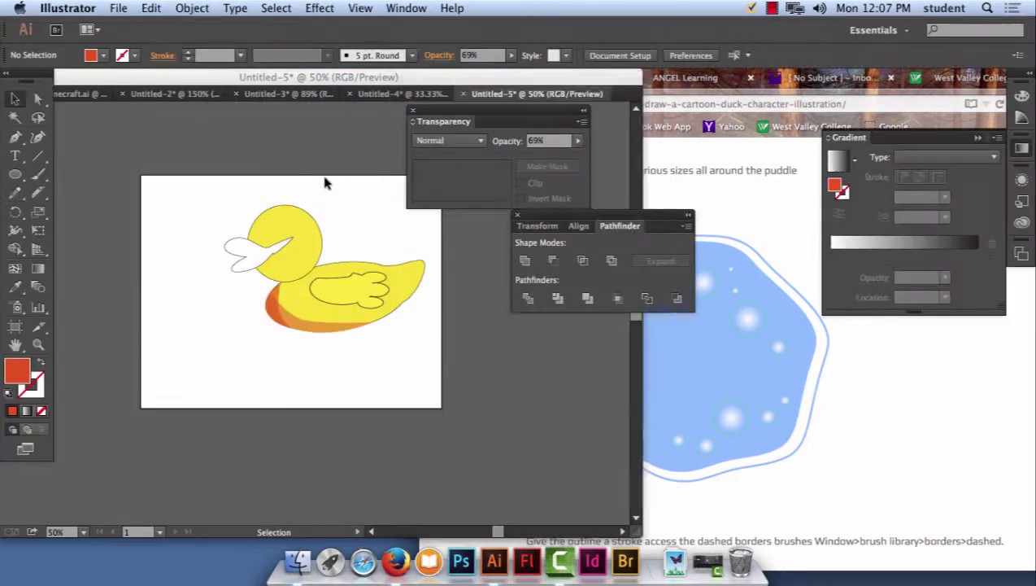